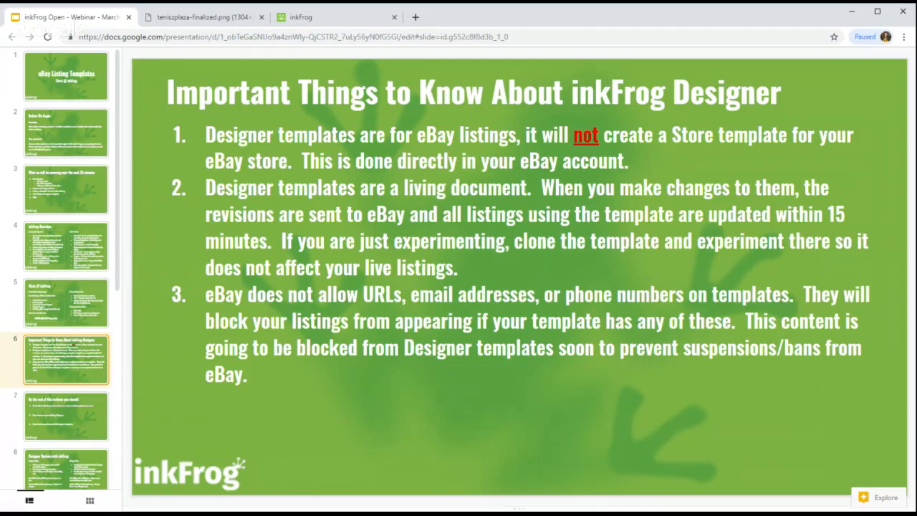
Step: Advance the webinar deck from slide 6 to slide 8, Designer Options with inkFrog
key(Down)
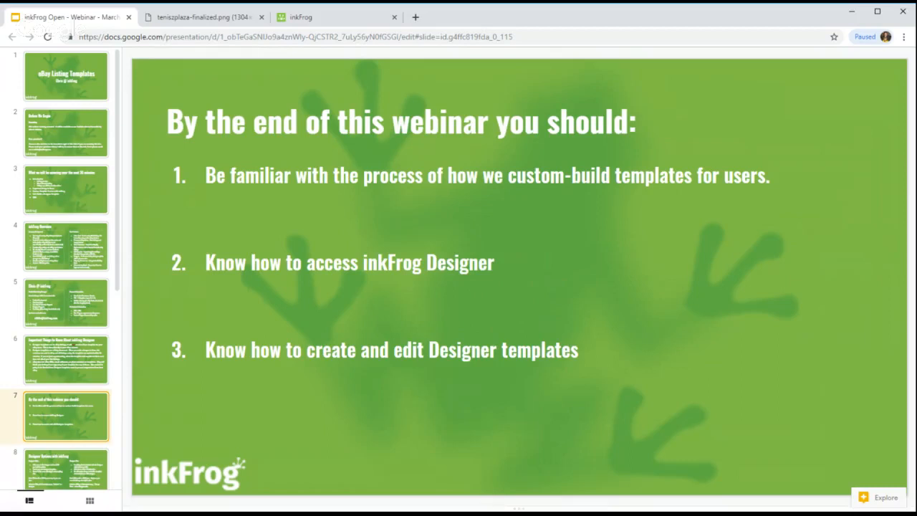
key(Down)
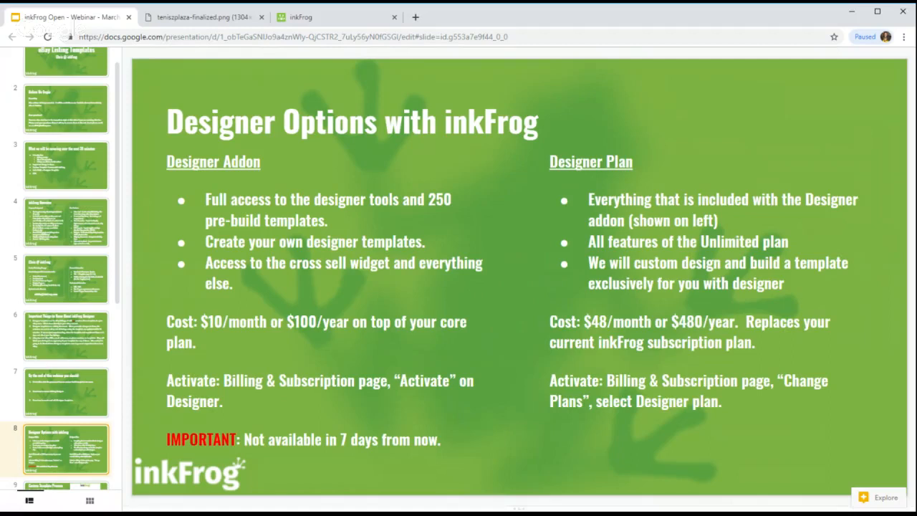
Step: Advance to slide 9, Custom Template Process, then on toward Accessing Designer
key(Down)
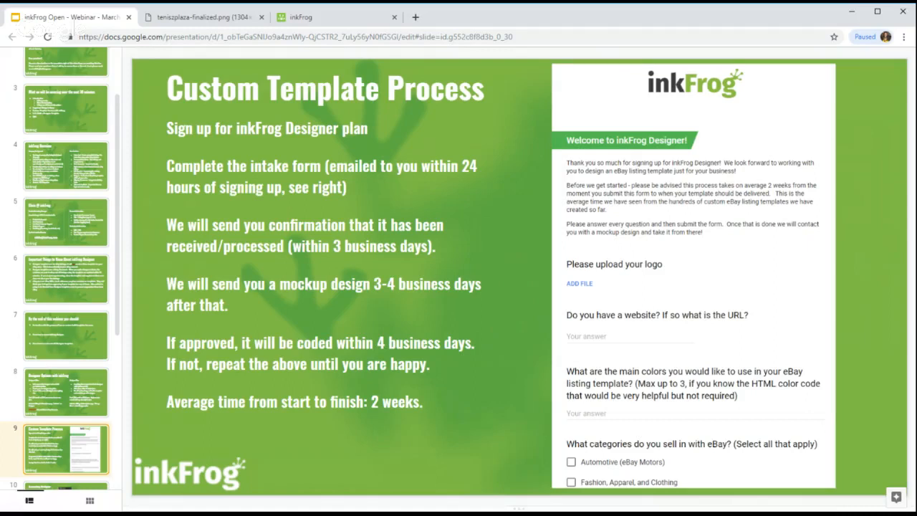
key(Down)
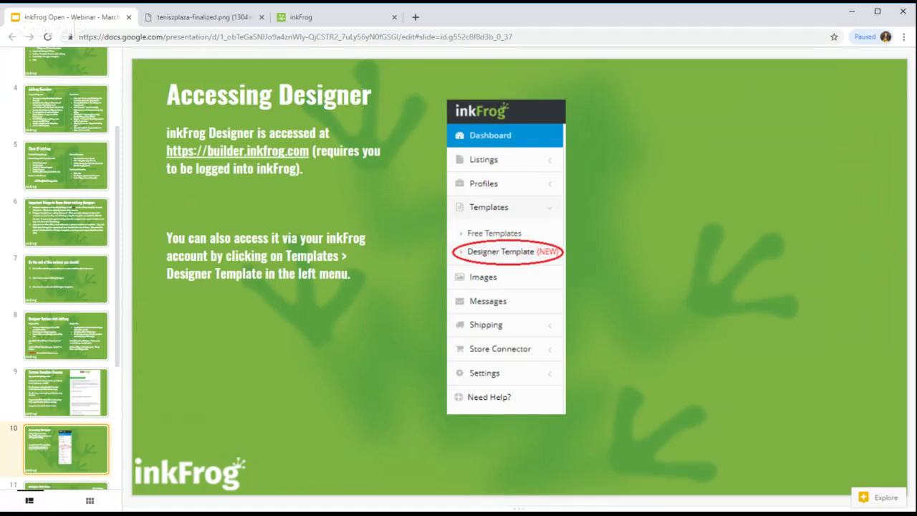
Step: Advance to slide 11, Designer Interface, covering the template menu and 250+ pre-built templates
key(Down)
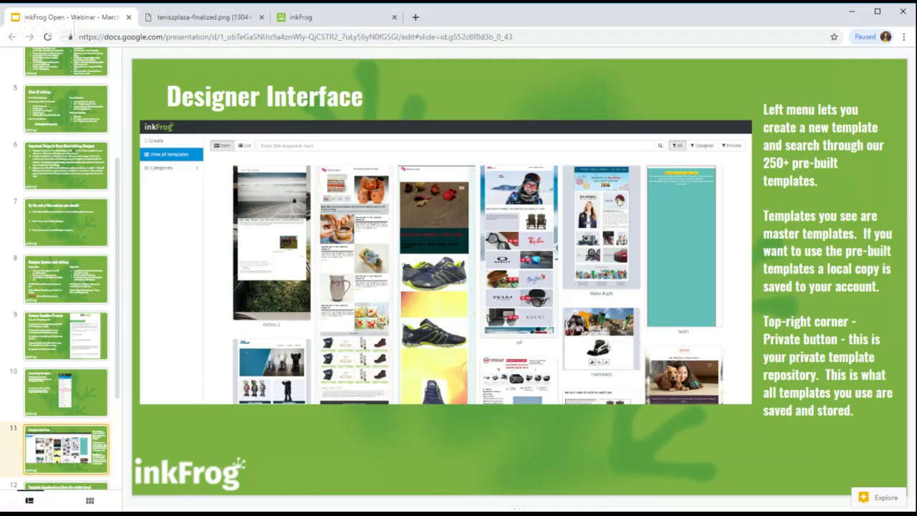
Step: Advance to slide 12, Template Specifications, listing the Tennis Superstore colours and mockup link
key(Down)
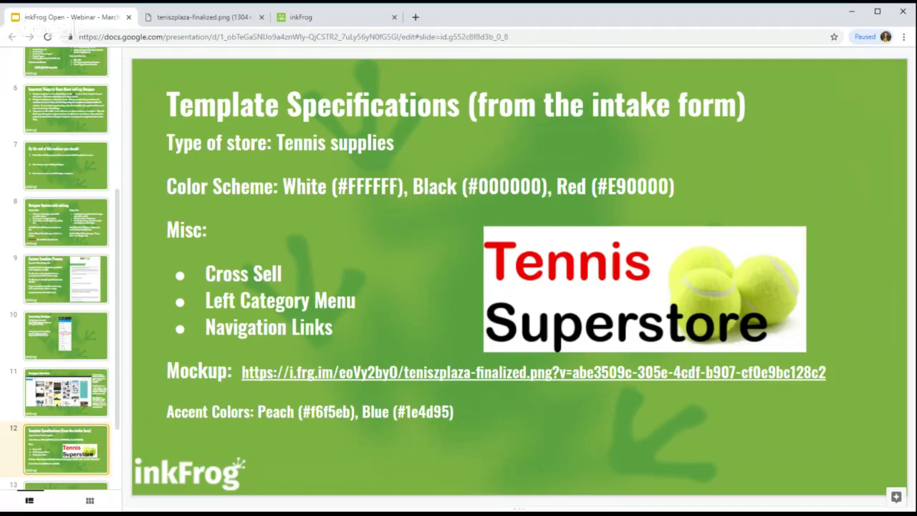
Step: Bring up the teniszplaza-finalized.png mockup and scroll through the whole tennis design and back
click(240, 22)
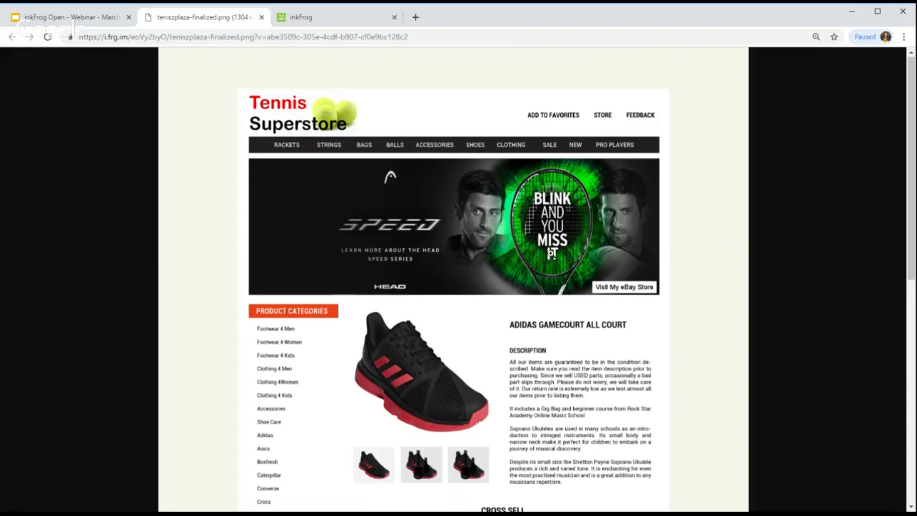
scroll(552, 253, down, 1)
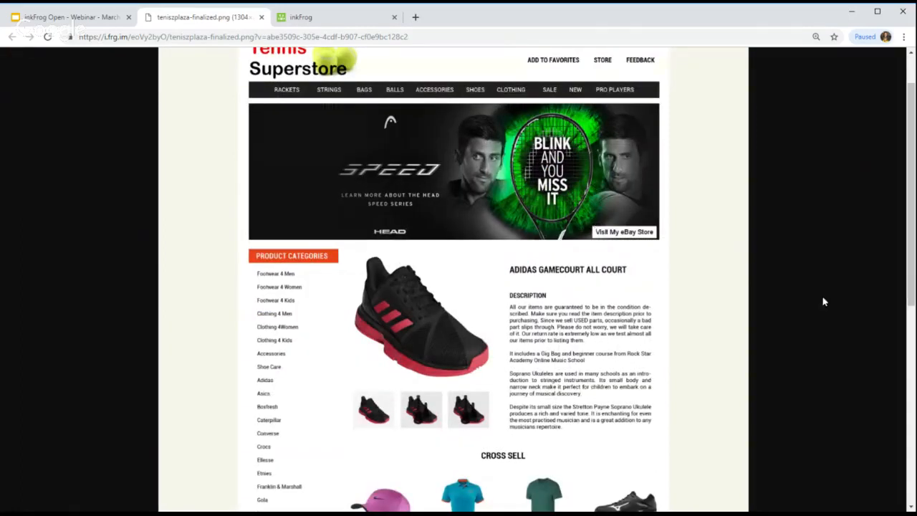
scroll(824, 302, up, 1)
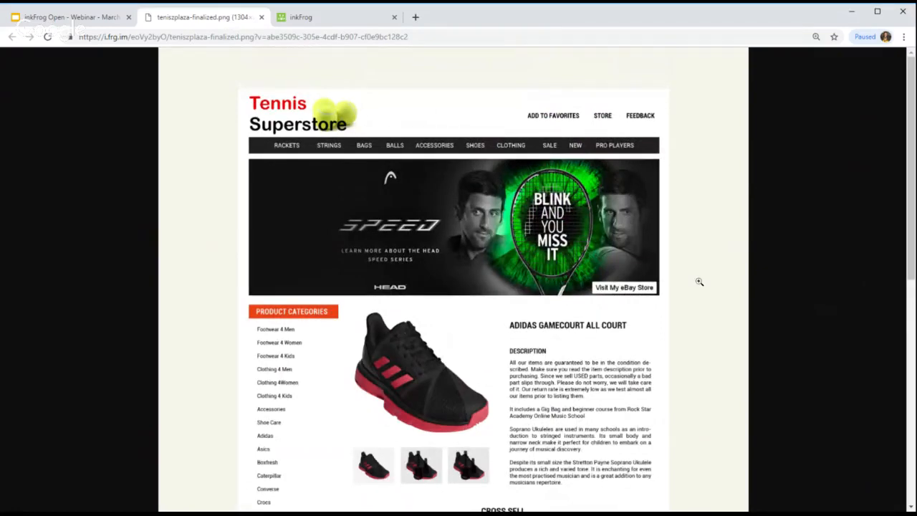
scroll(699, 282, down, 8)
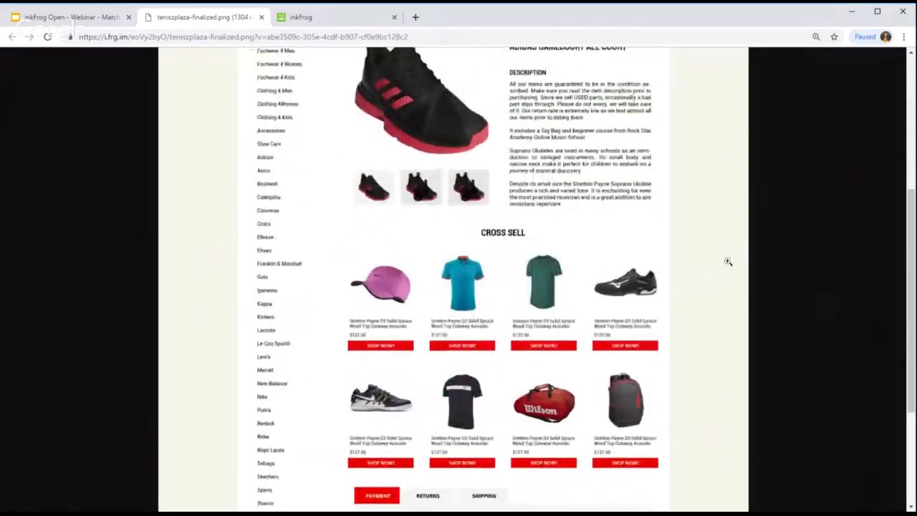
scroll(728, 262, down, 1)
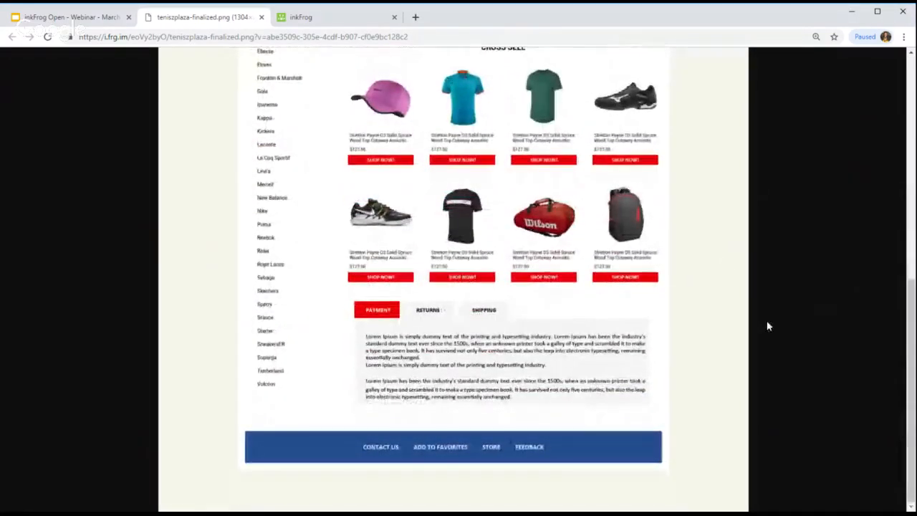
scroll(804, 313, up, 4)
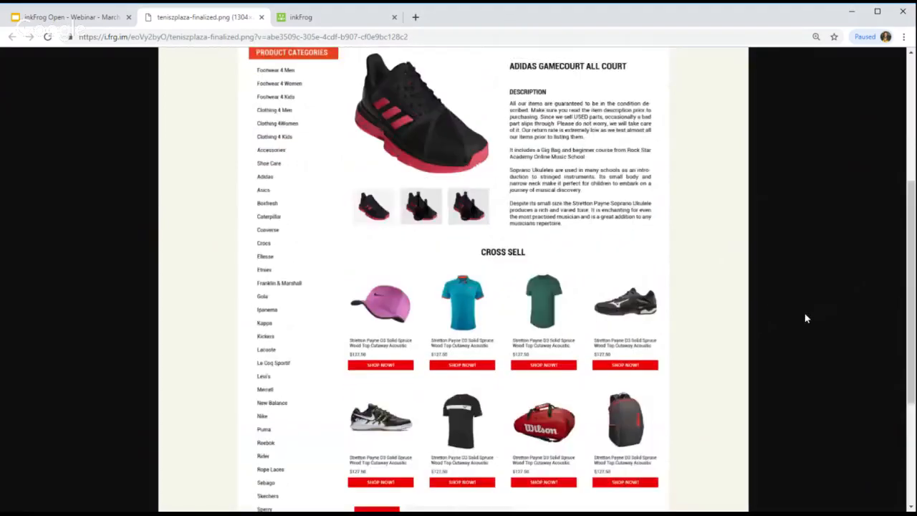
scroll(804, 313, up, 3)
scroll(805, 314, up, 2)
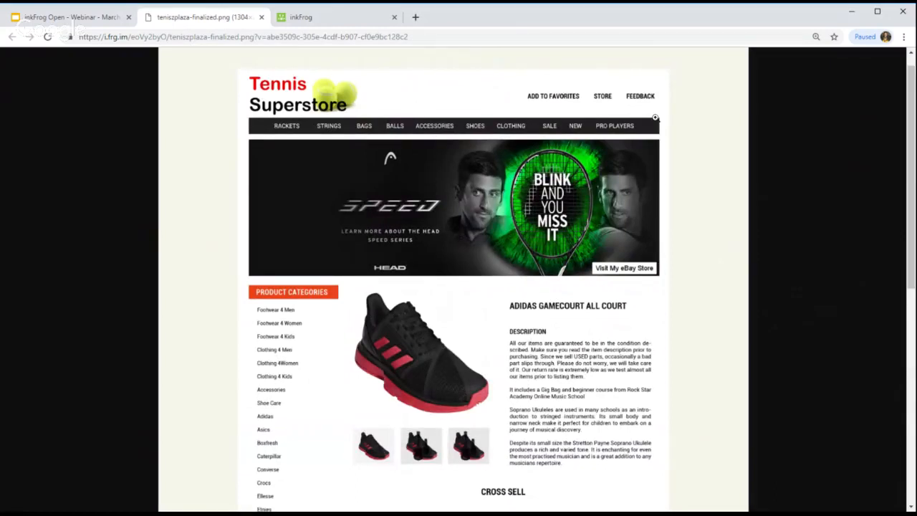
scroll(426, 273, down, 2)
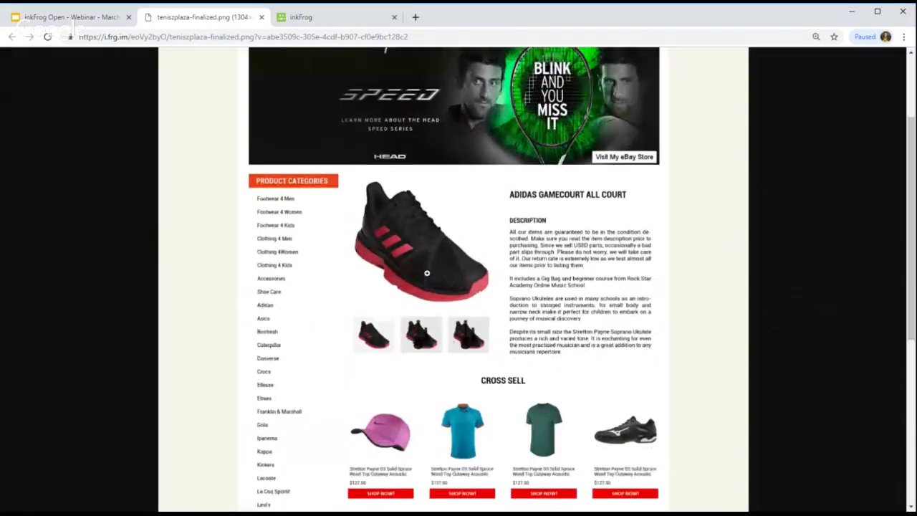
scroll(395, 263, down, 4)
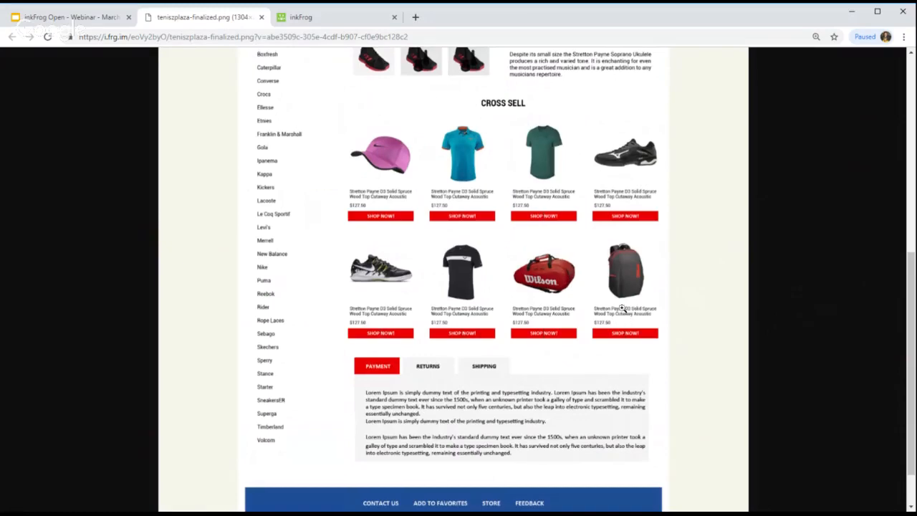
scroll(622, 308, up, 4)
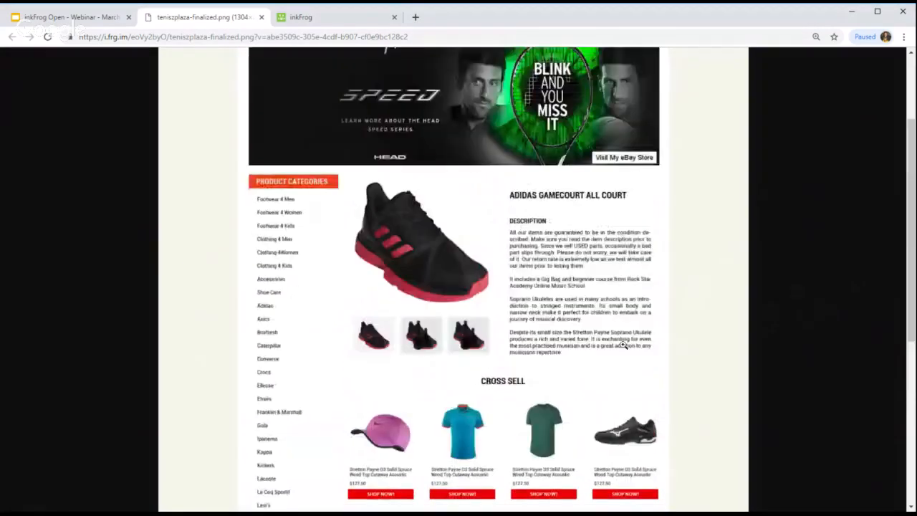
scroll(623, 345, up, 3)
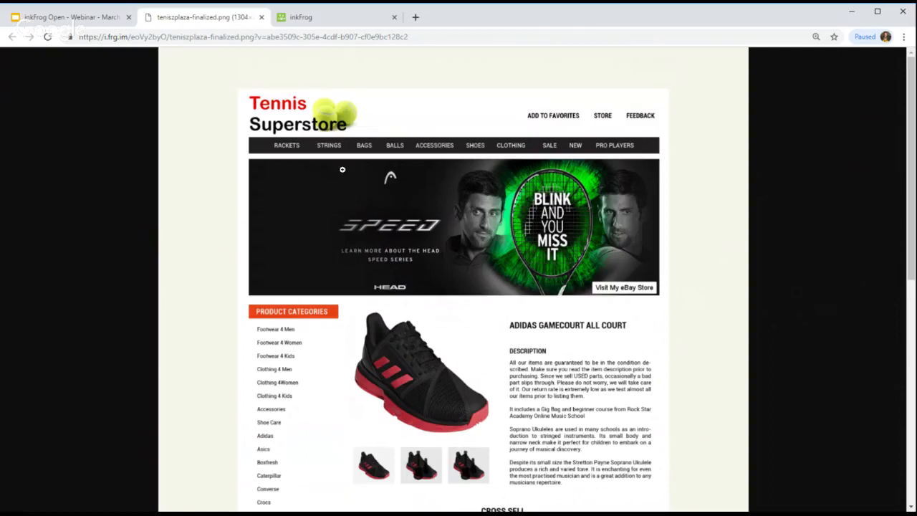
Step: Recheck the tennis mockup, return to the inkFrog dashboard, and expand Templates in the sidebar
click(334, 19)
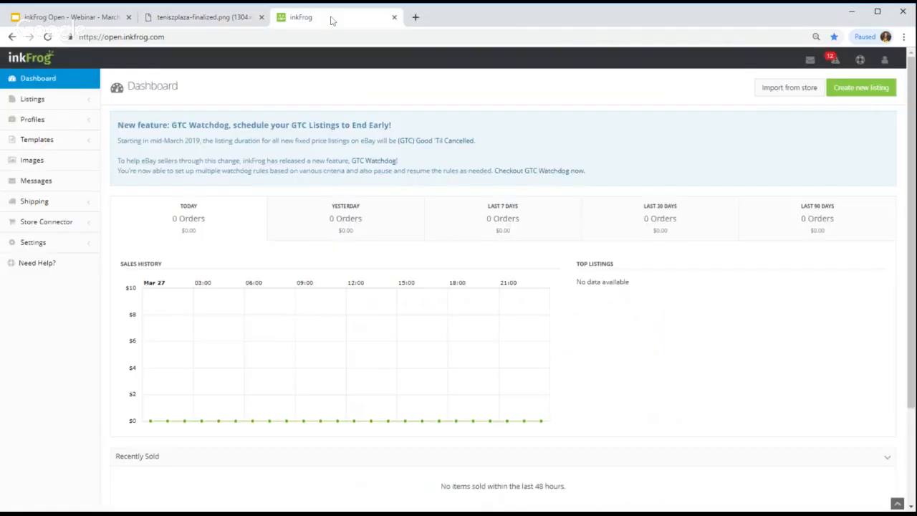
click(206, 26)
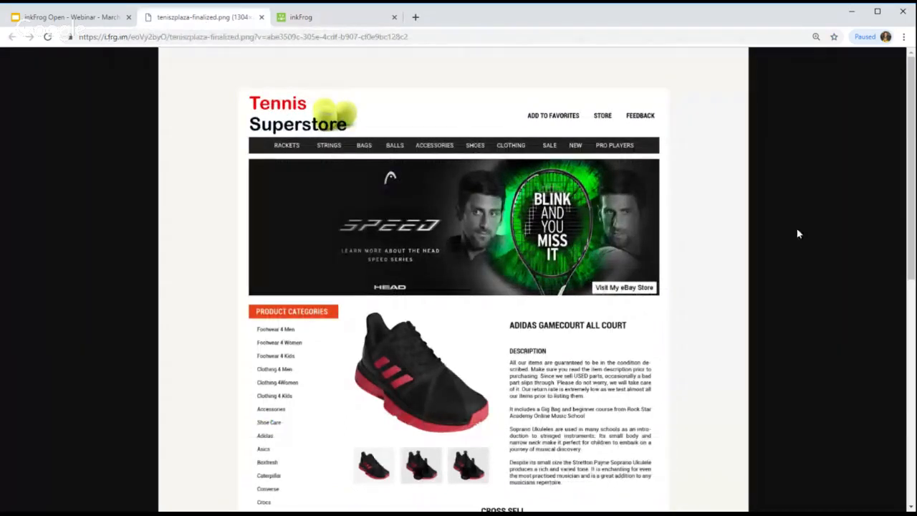
click(353, 22)
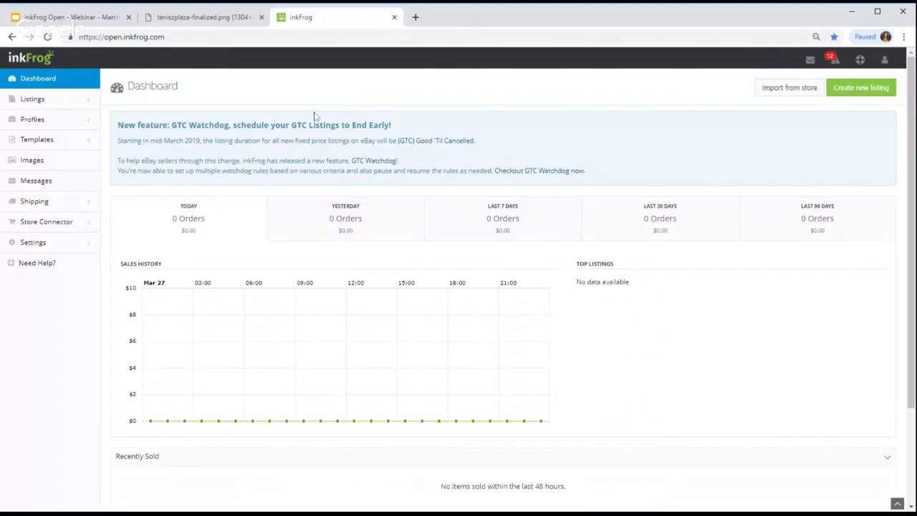
click(68, 147)
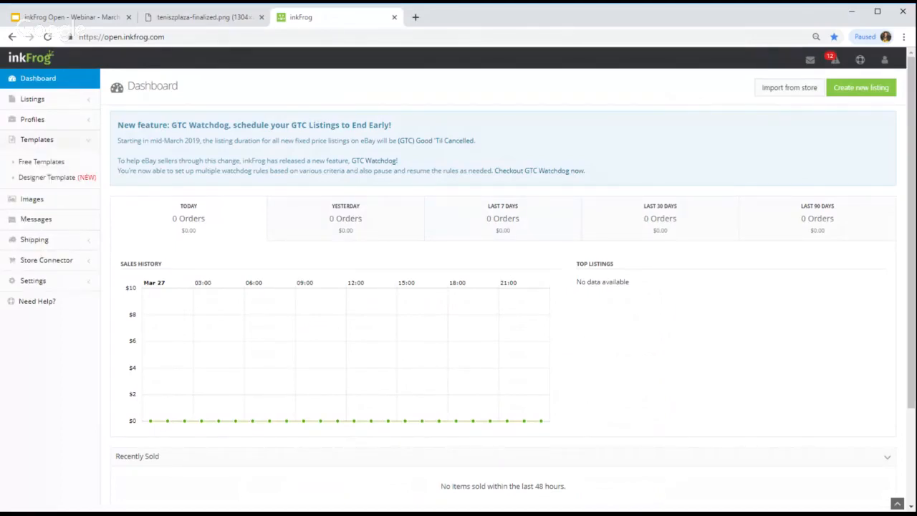
Step: Open the Designer Template gallery, browse the template grid, and start a new template
click(47, 179)
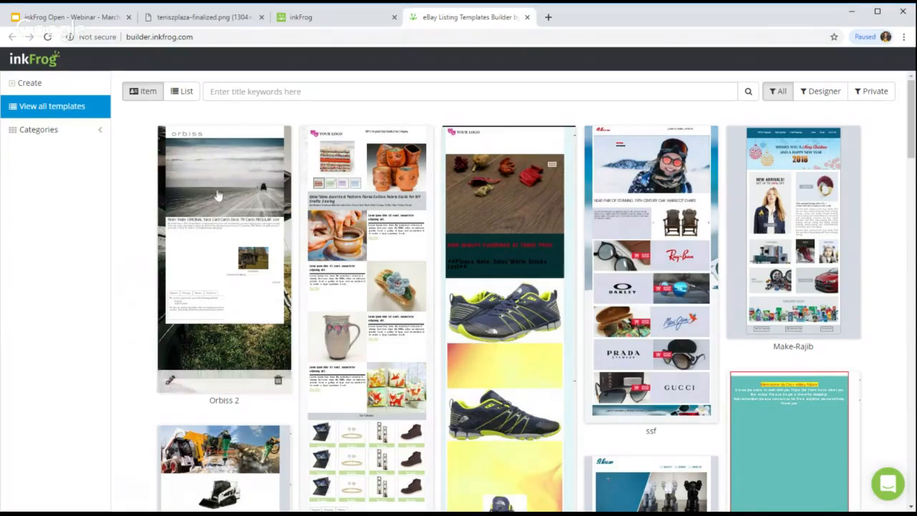
scroll(652, 232, down, 4)
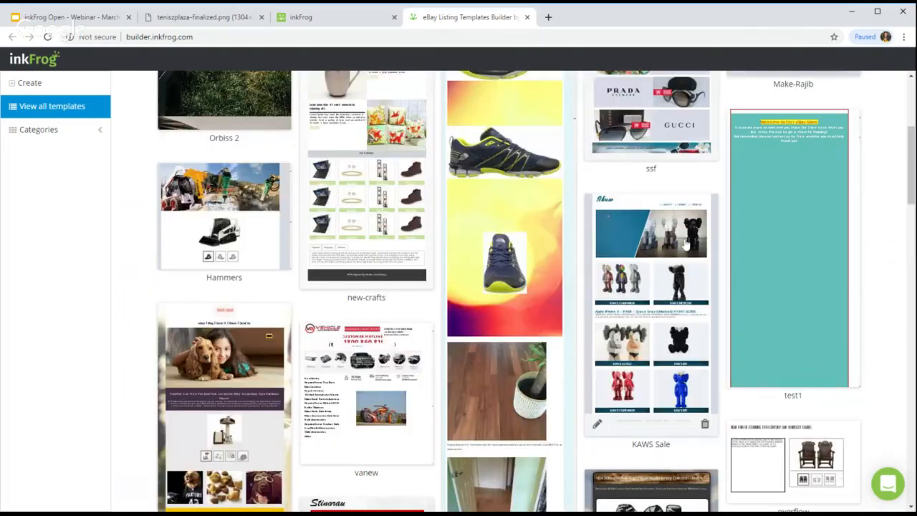
scroll(502, 287, up, 5)
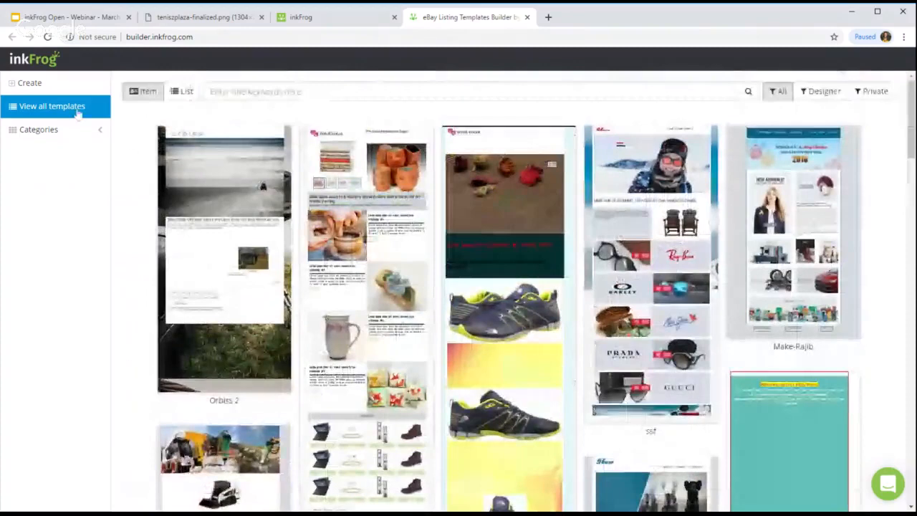
click(30, 83)
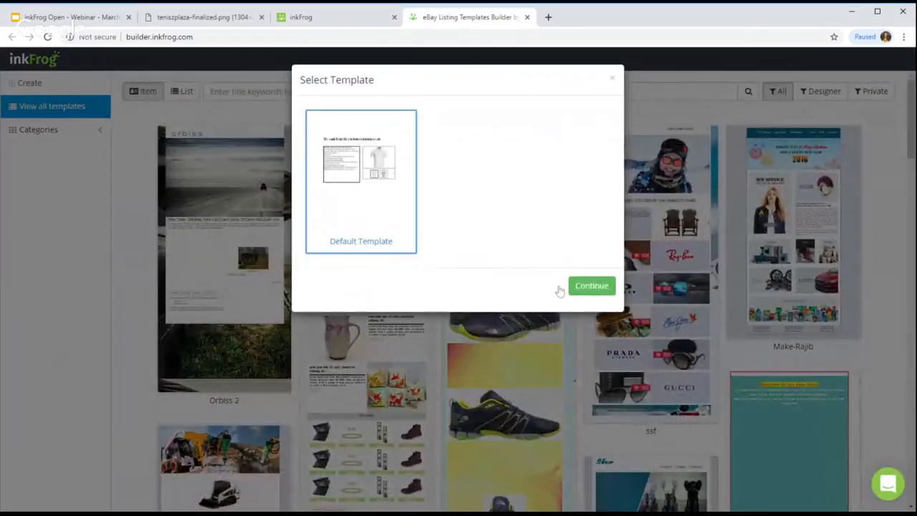
Step: From the Default Template, name it '<owner's name> Super Fantastic Awesome Tennis Template', category Sporting Goods
click(603, 291)
click(499, 114)
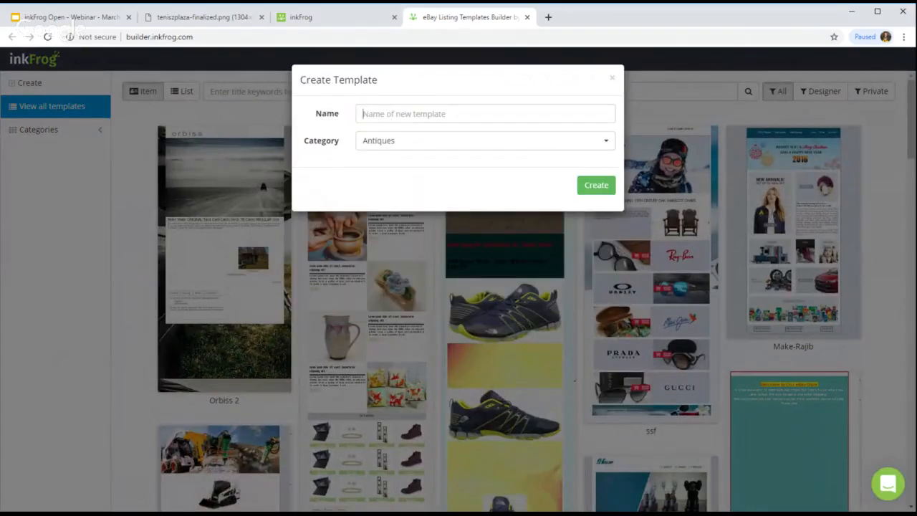
text(C)
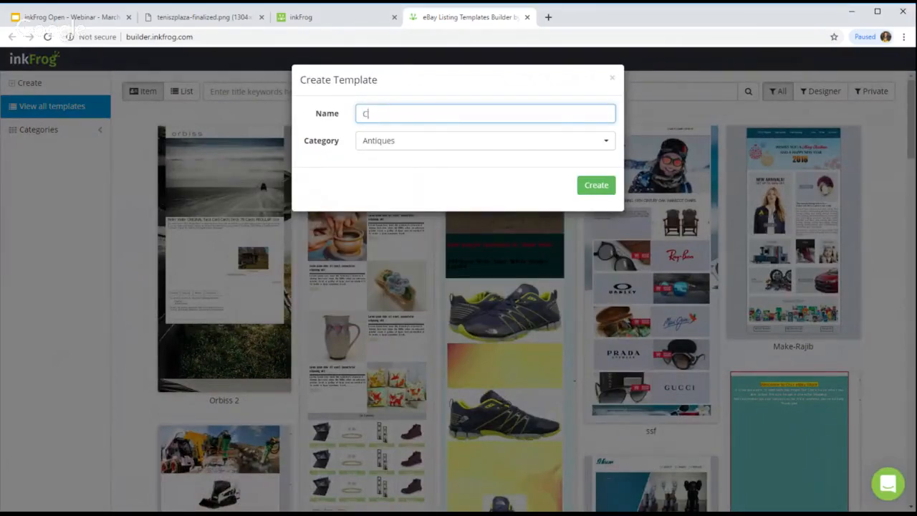
text(hris's Super Fanatstic Aww)
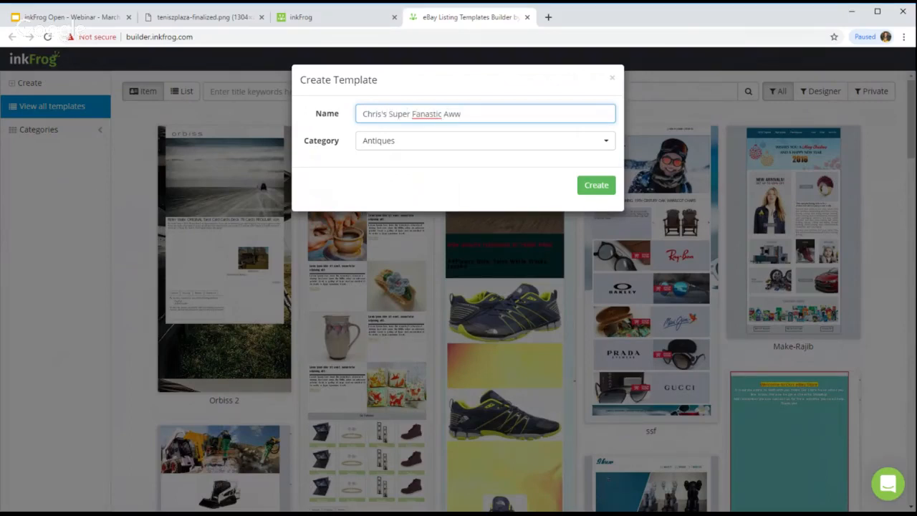
key(BackSpace)
text(esome Tennis D)
key(BackSpace)
text(Template)
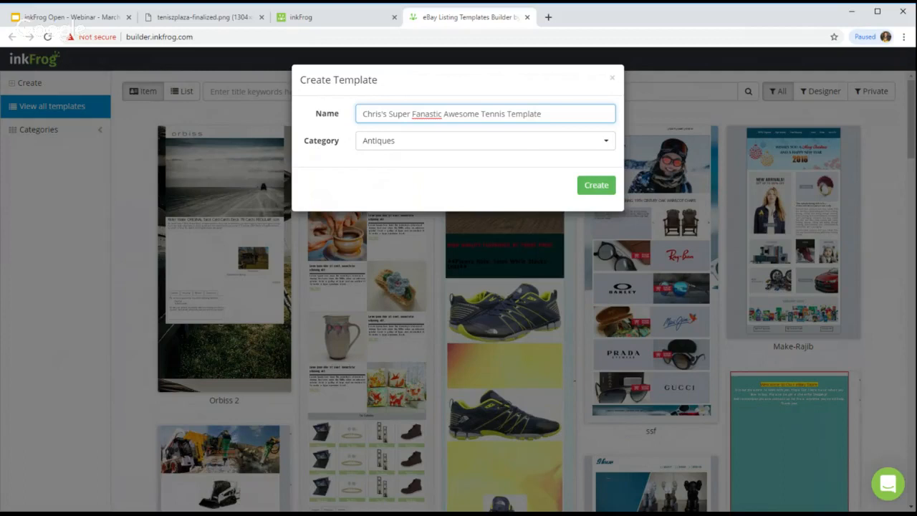
double_click(427, 114)
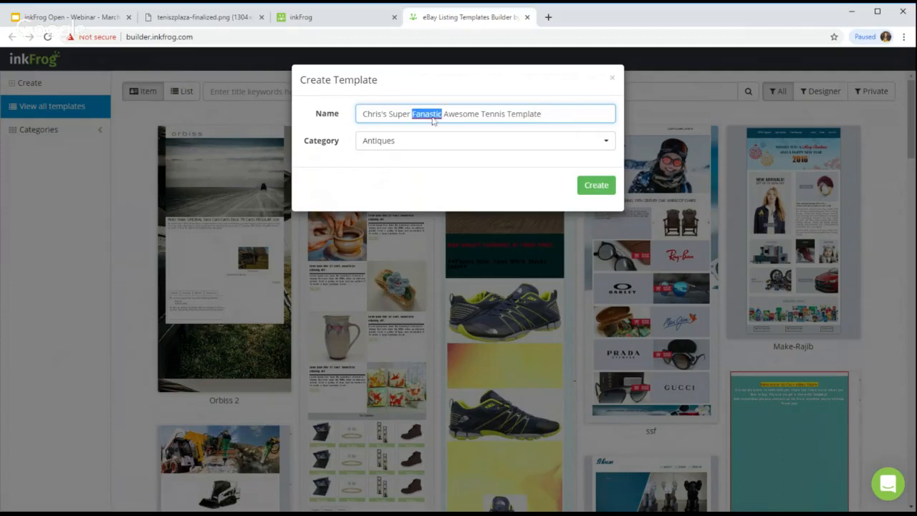
text(Fantastic)
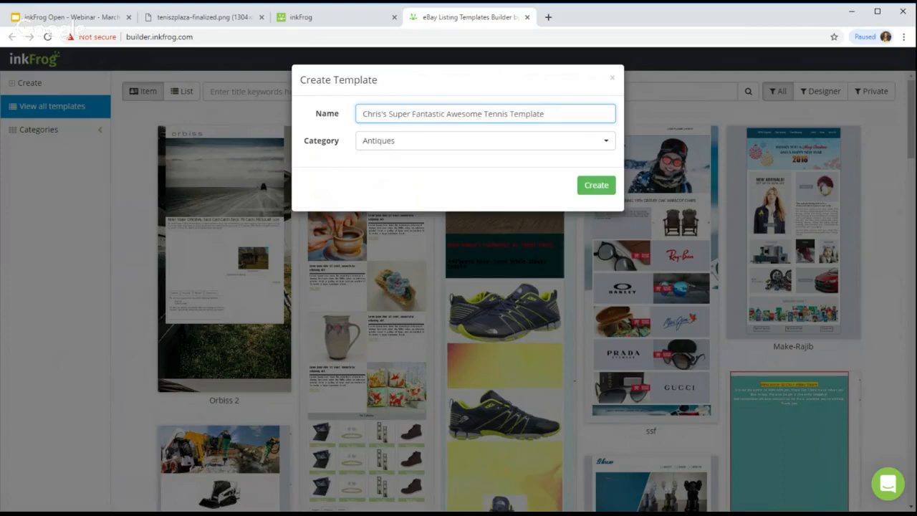
click(522, 146)
scroll(407, 487, down, 2)
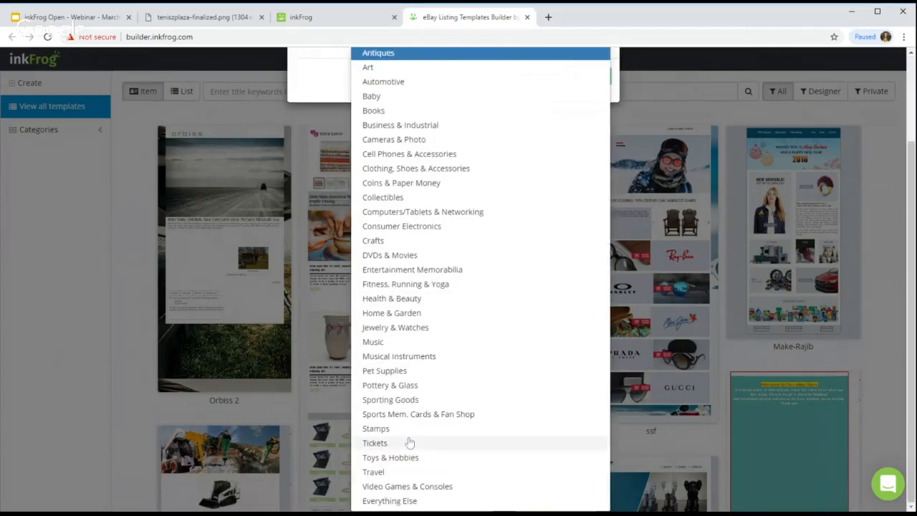
click(419, 399)
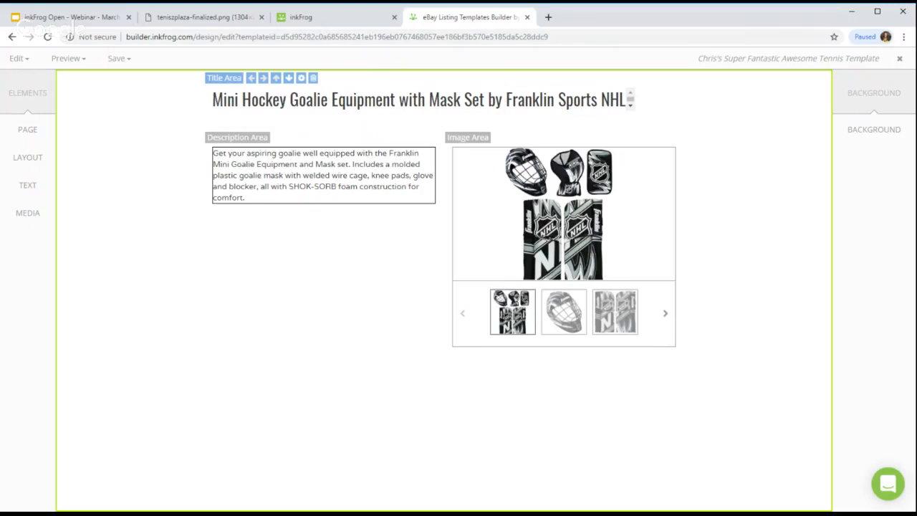
Step: Save the new Super Fantastic Awesome Tennis Template with Save Template
click(119, 58)
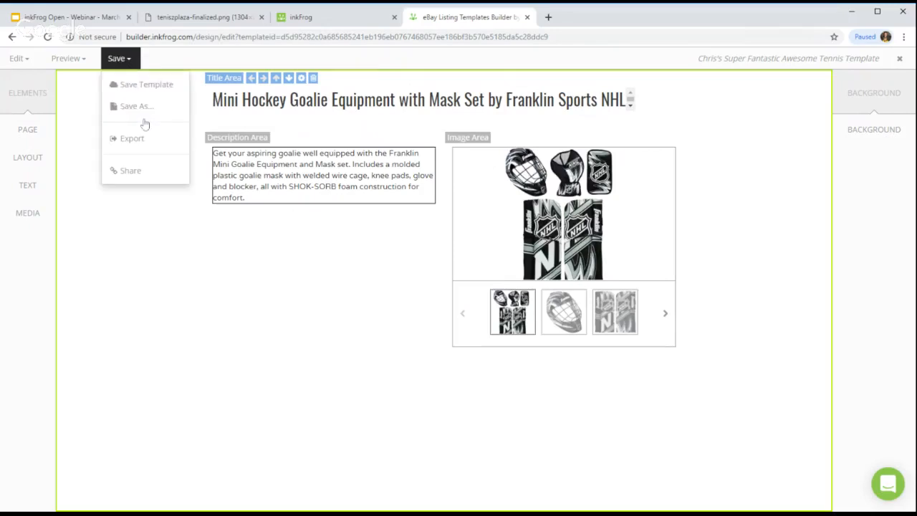
click(153, 94)
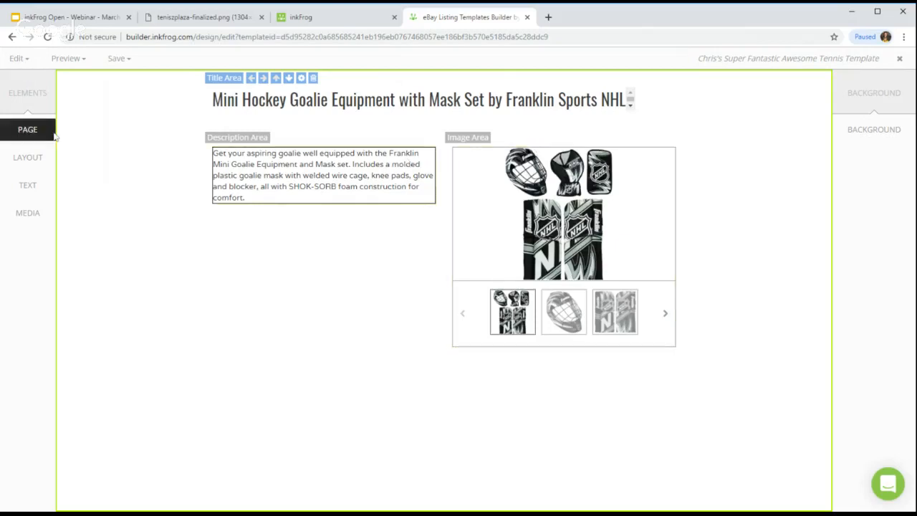
Step: Delete the sample image carousel, description and title areas from the template
click(27, 58)
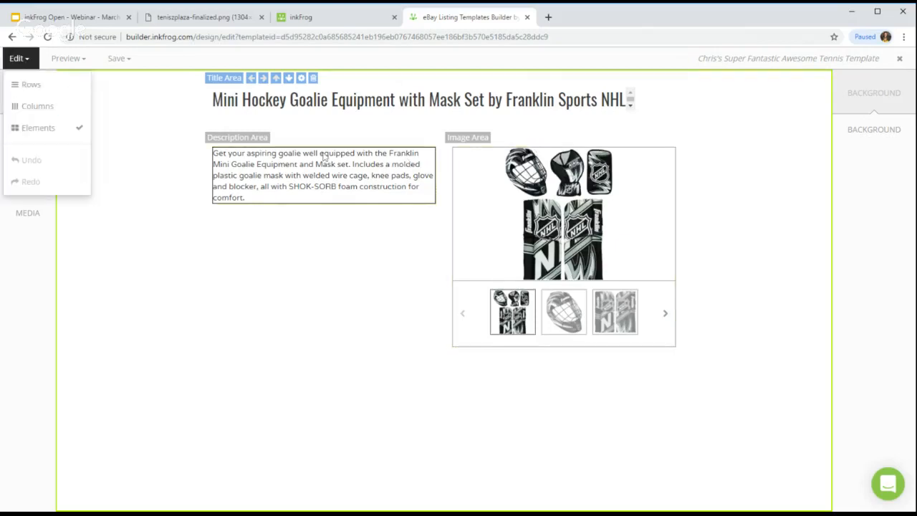
click(57, 87)
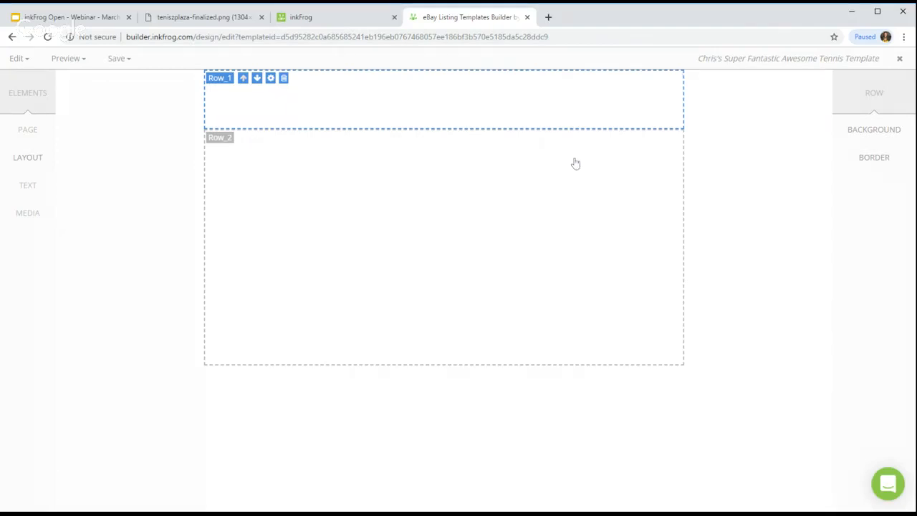
click(16, 62)
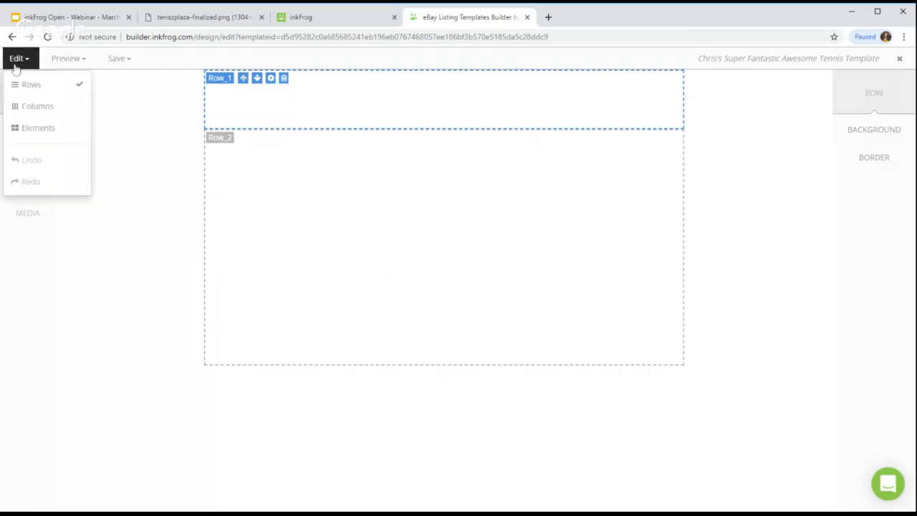
click(60, 131)
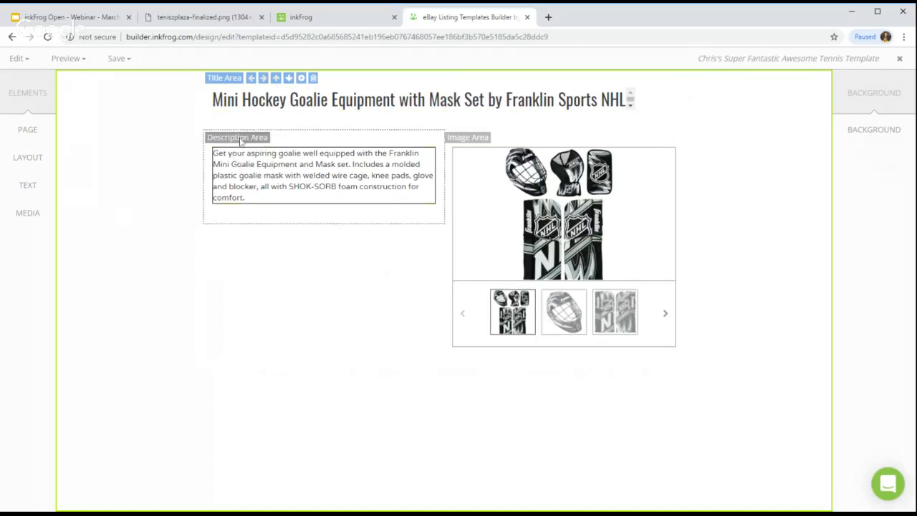
click(472, 156)
click(256, 146)
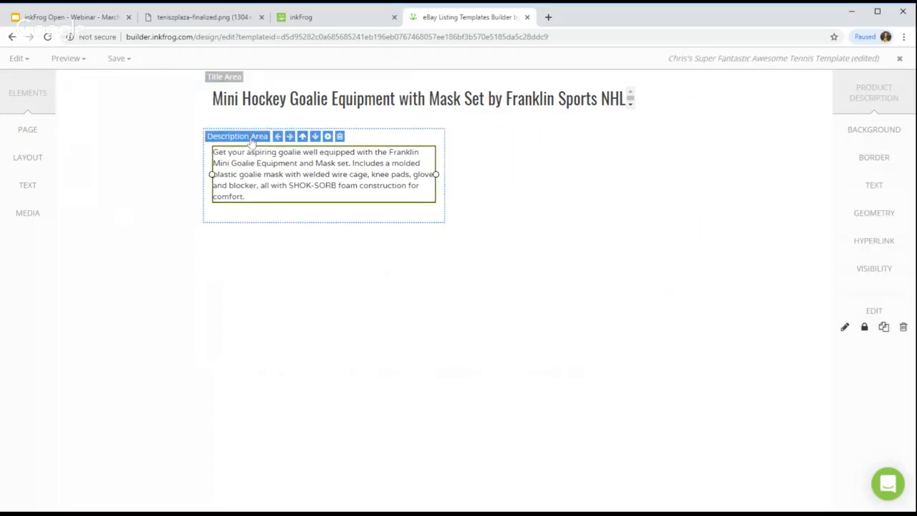
click(338, 137)
click(313, 77)
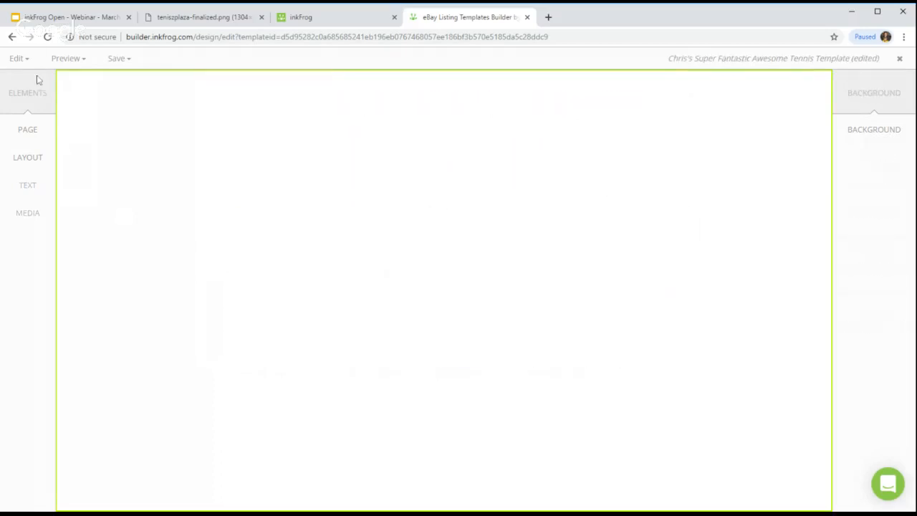
Step: Clear the leftover sample rows, save the emptied template, and bring up the Tennis Superstore mockup
click(17, 58)
click(36, 85)
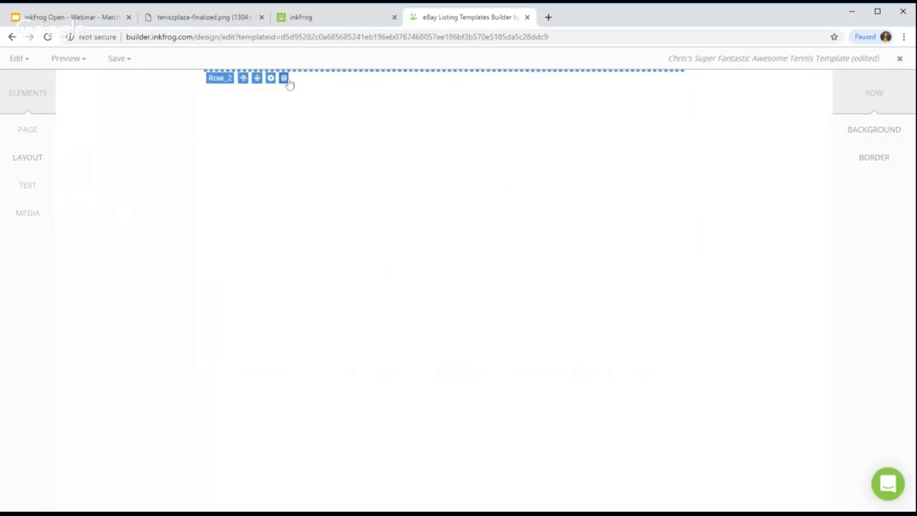
click(17, 58)
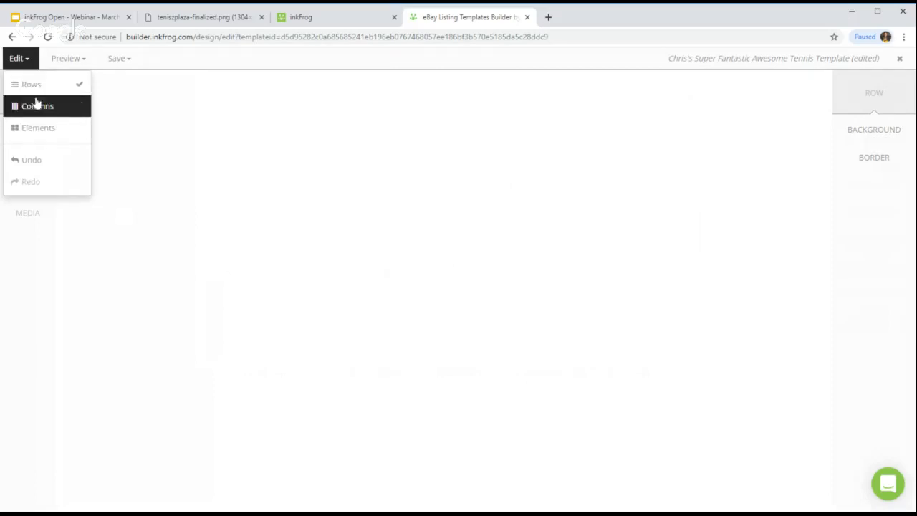
click(35, 129)
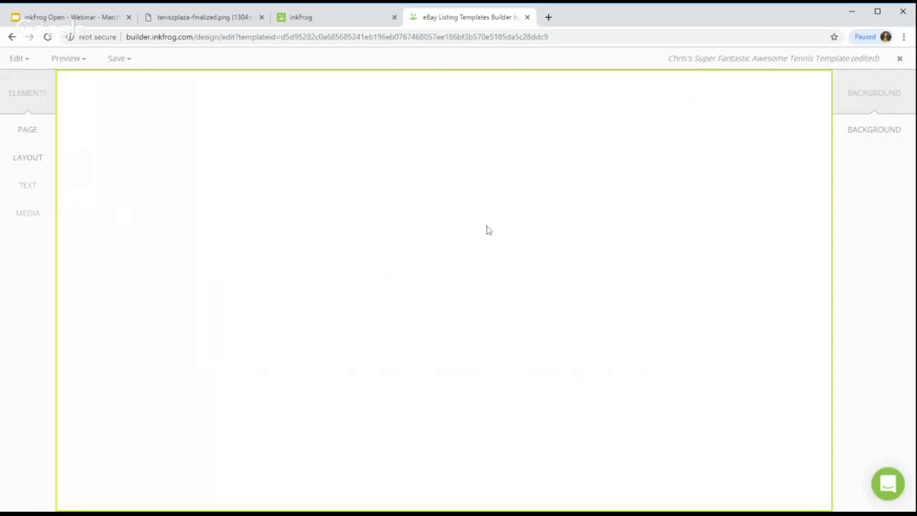
click(120, 59)
click(132, 85)
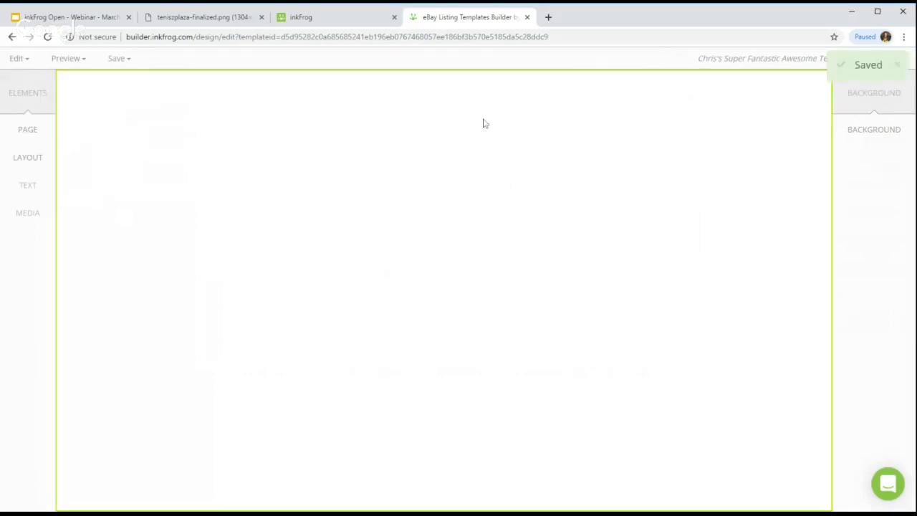
click(175, 21)
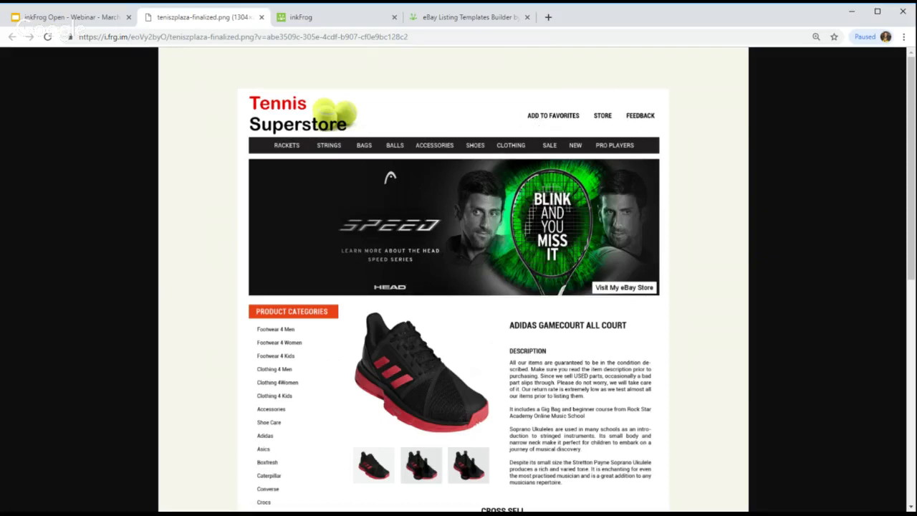
Step: Back in the blank template, start a new row from the Layout panel to pick its column count
click(342, 22)
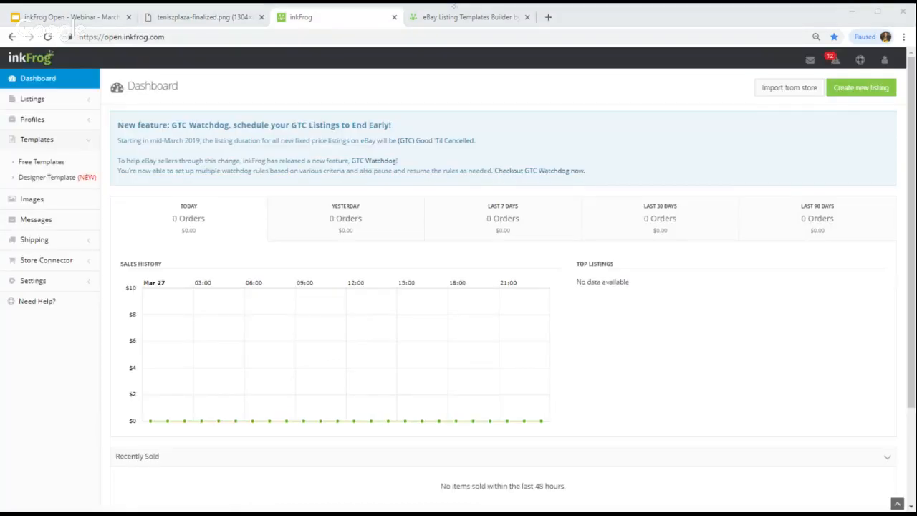
click(211, 21)
click(469, 17)
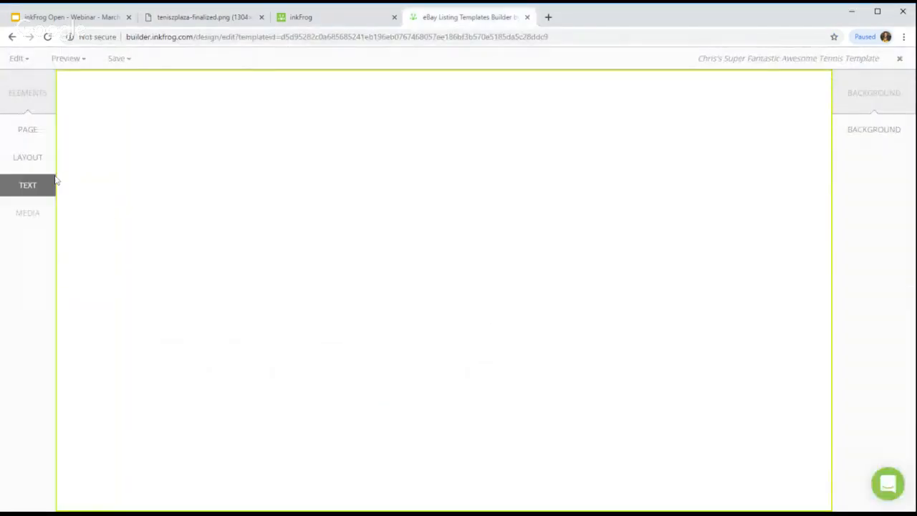
click(6, 162)
click(81, 93)
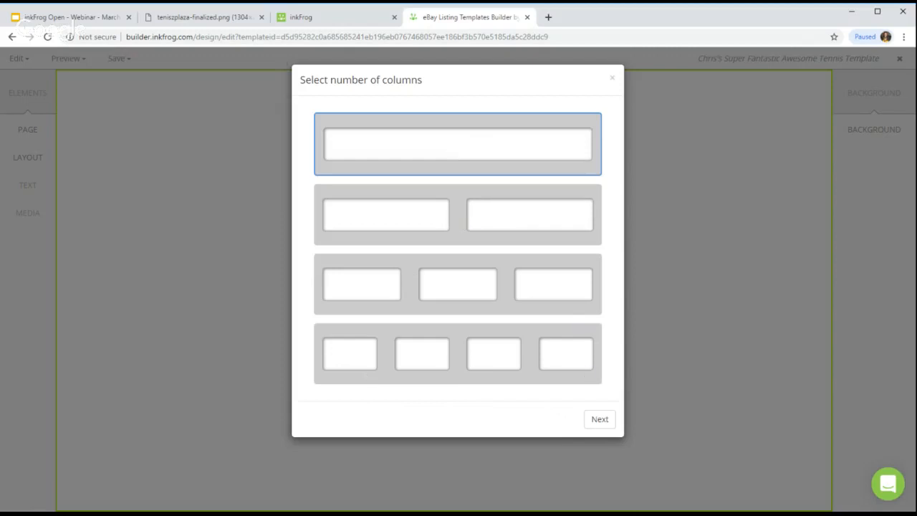
Step: After checking the mockup, choose a two-column row for the template
click(202, 23)
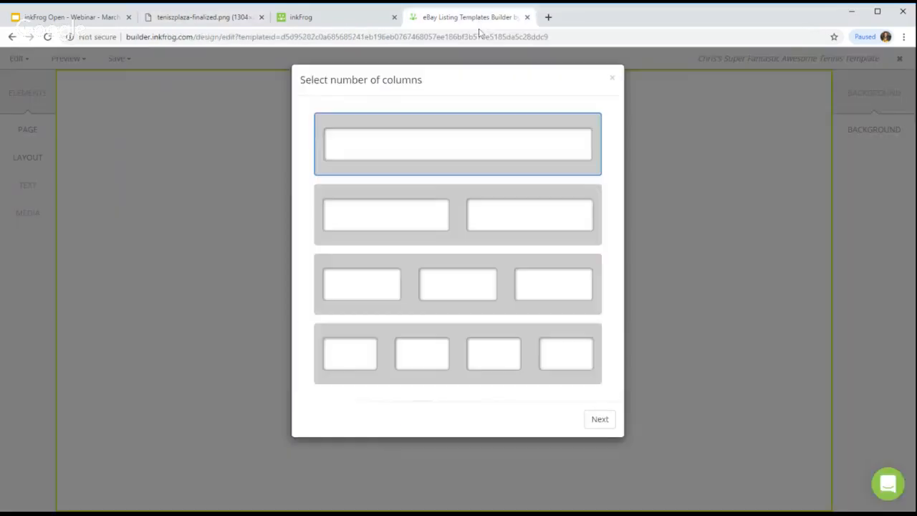
click(481, 20)
click(437, 219)
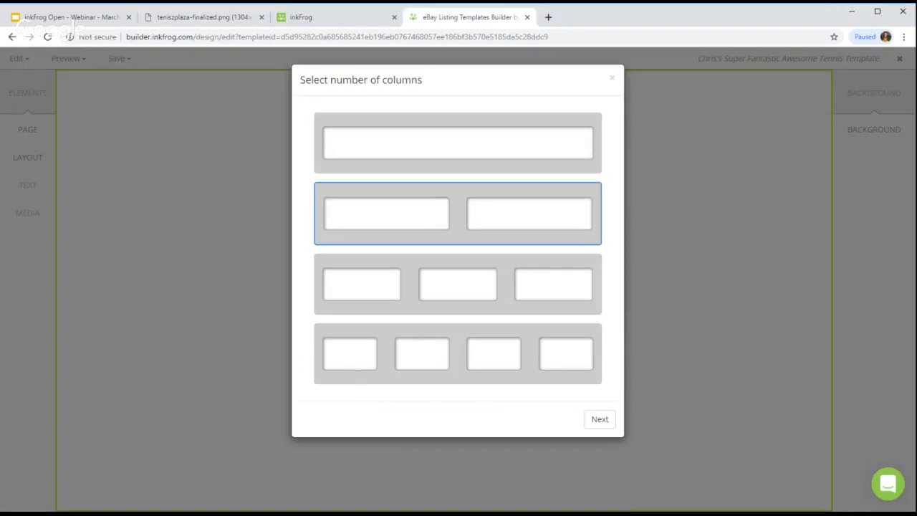
click(598, 423)
Step: Tag the row Header with Logo and Links columns in a narrow-left, wide-right layout
click(459, 192)
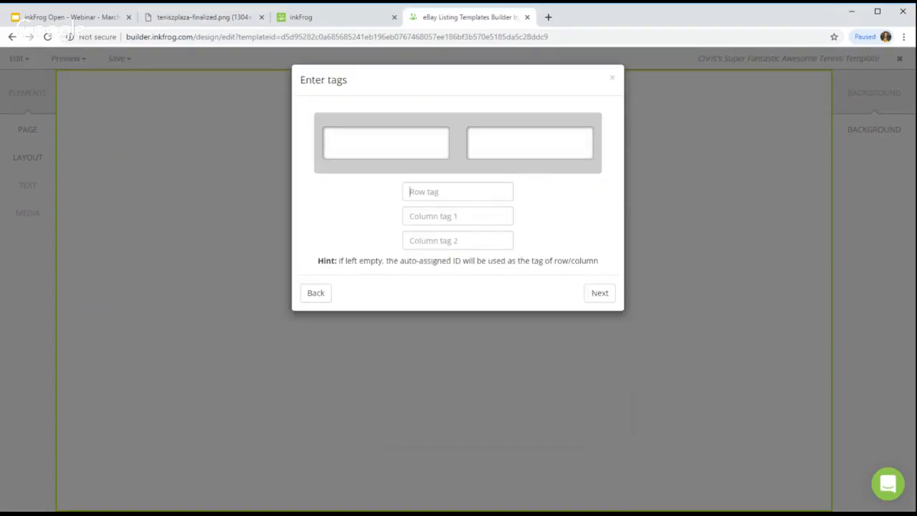
text(Hea)
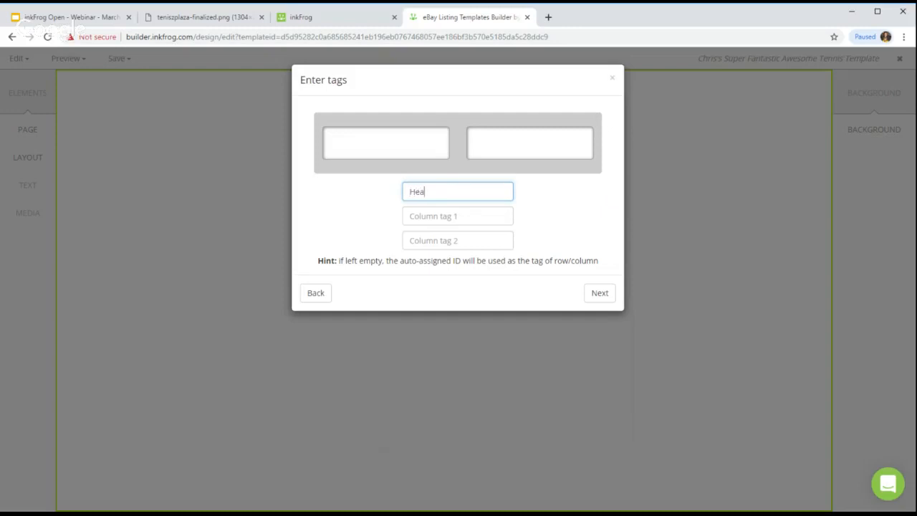
text(der)
key(Tab)
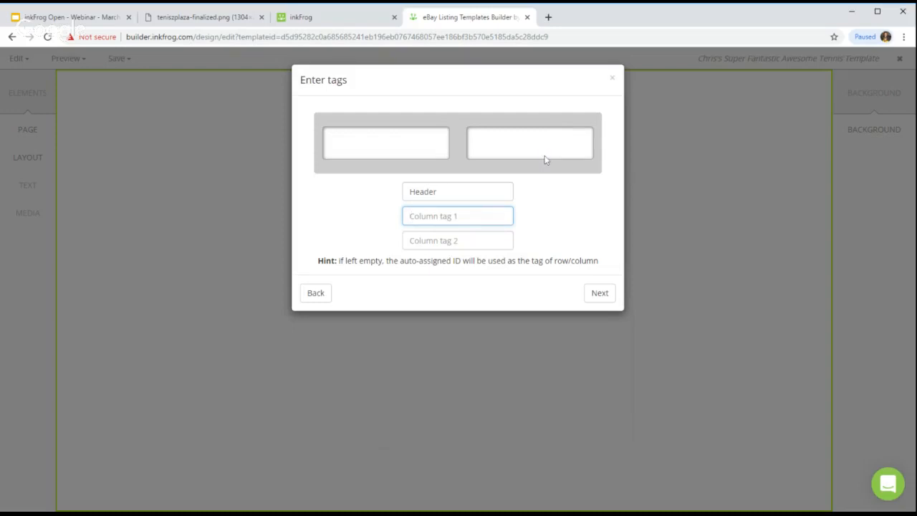
text(Logo)
key(Tab)
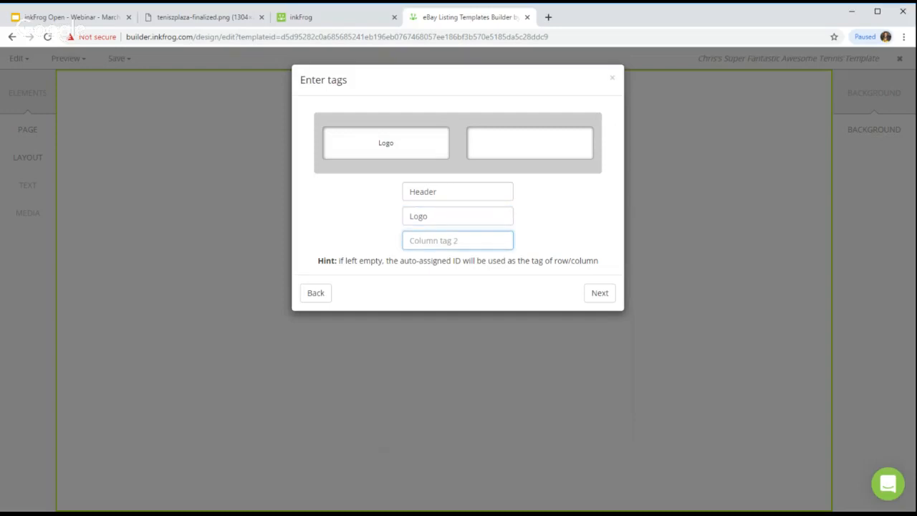
text(Links)
click(600, 293)
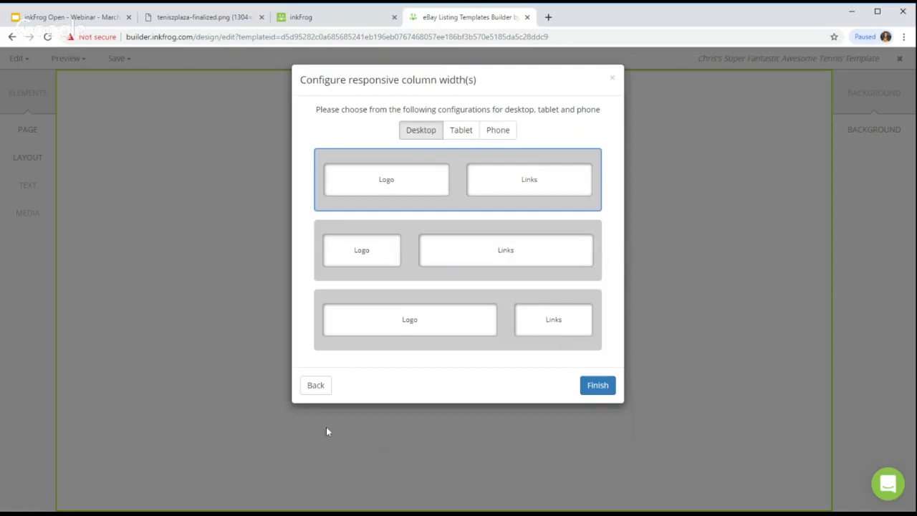
click(400, 267)
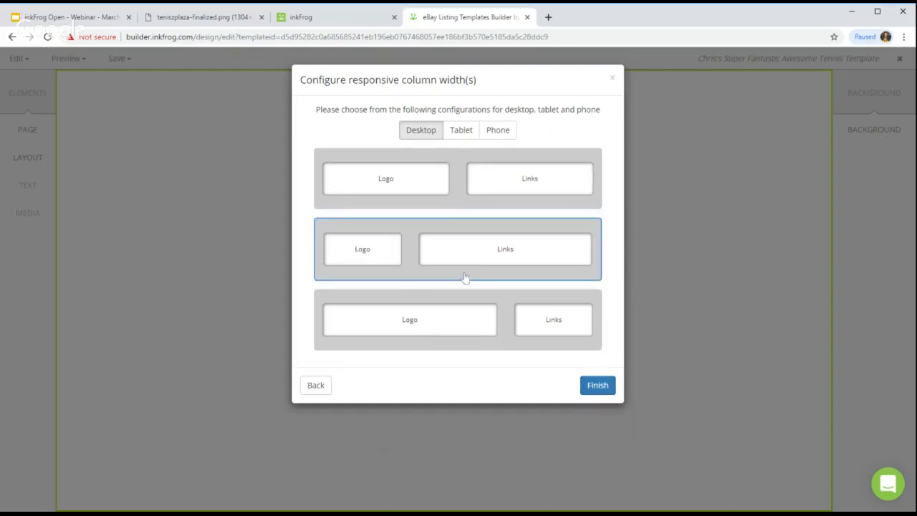
click(597, 386)
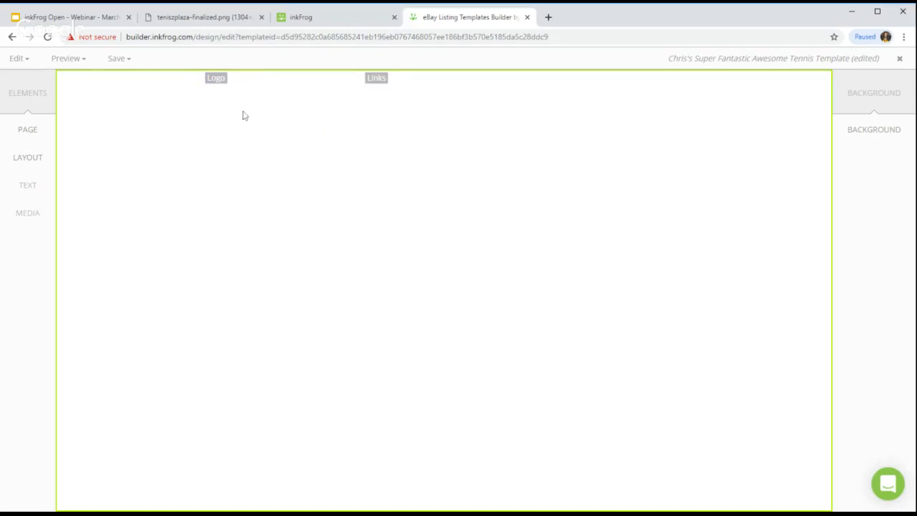
Step: Place the tennissuperstorelogo image from the inkFrog Library into the Logo column
mouse_move(213, 86)
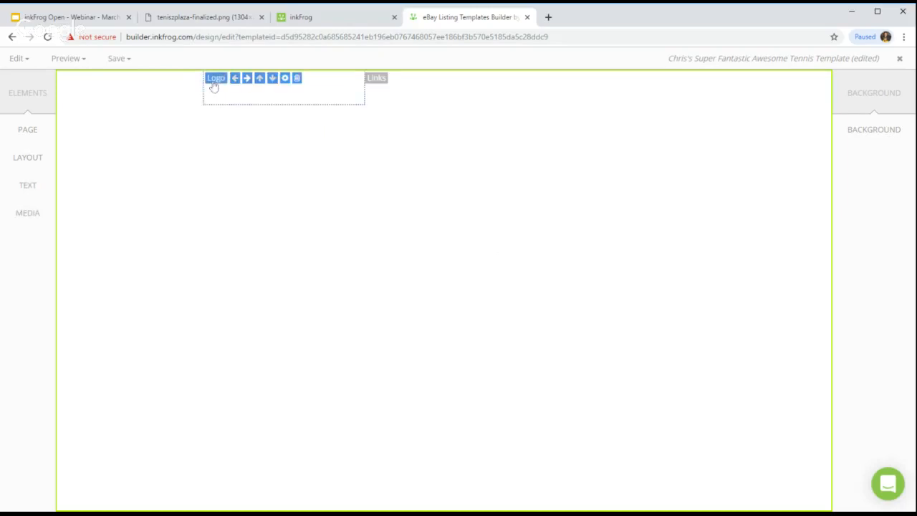
click(28, 212)
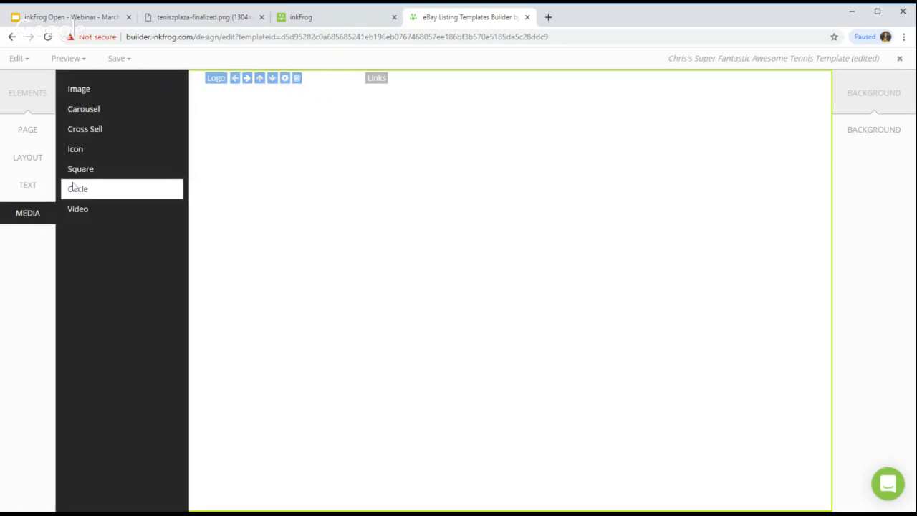
click(28, 218)
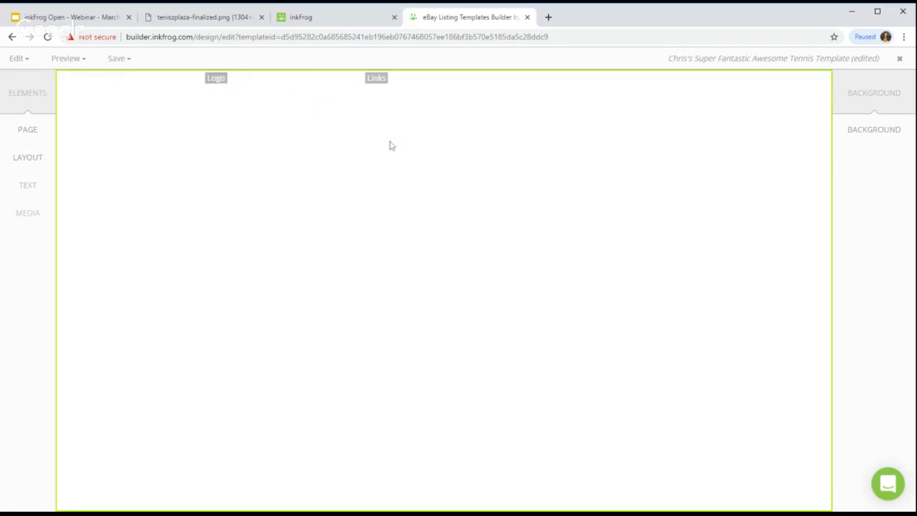
click(217, 83)
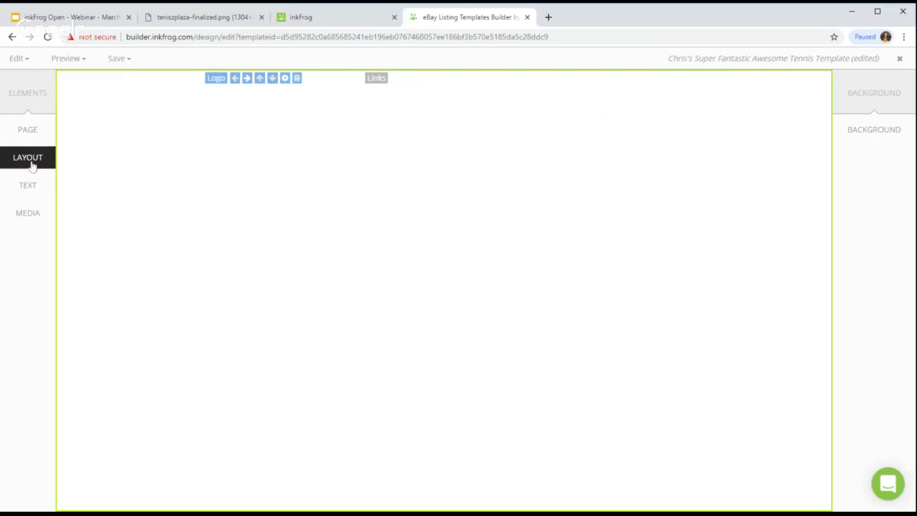
click(32, 216)
click(100, 90)
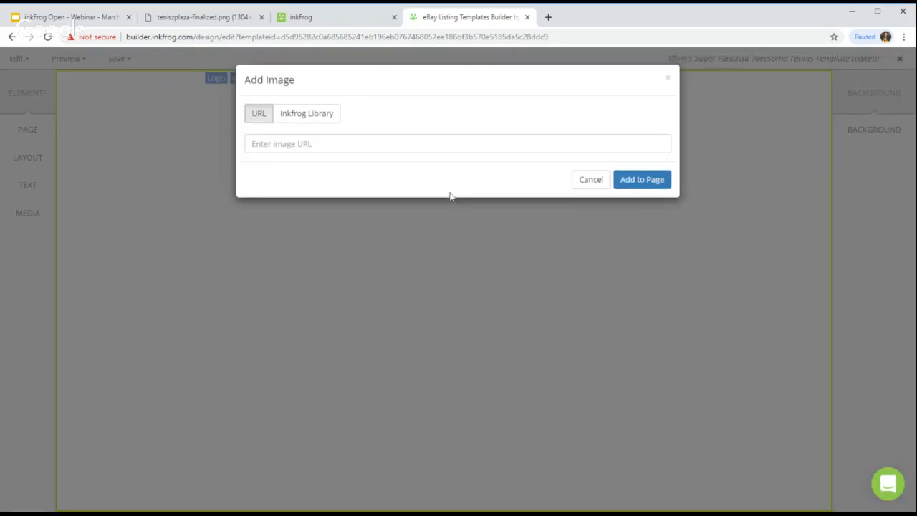
click(307, 114)
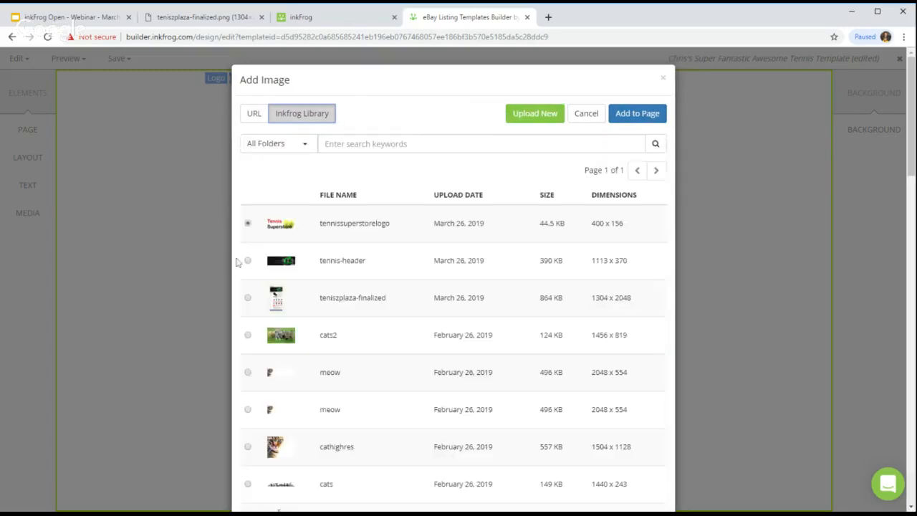
click(247, 223)
click(637, 113)
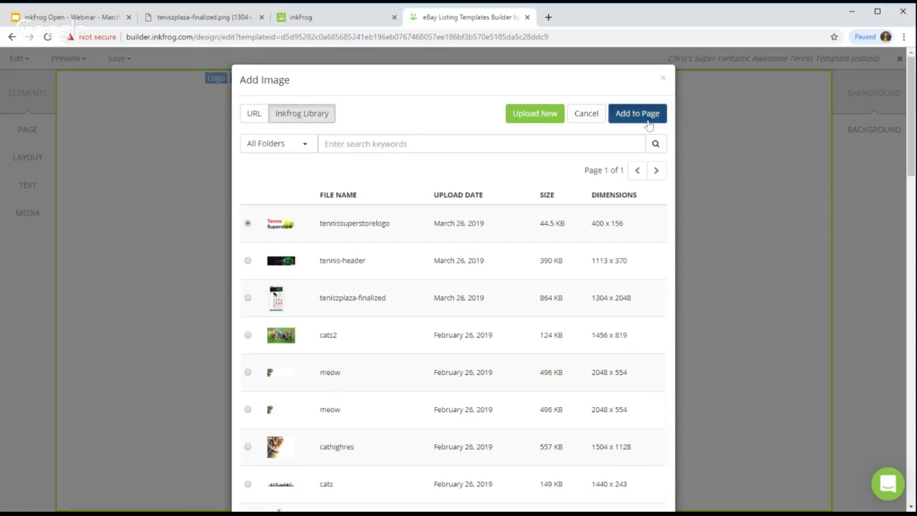
Step: Select the Links column and view the finished template reference image
click(609, 339)
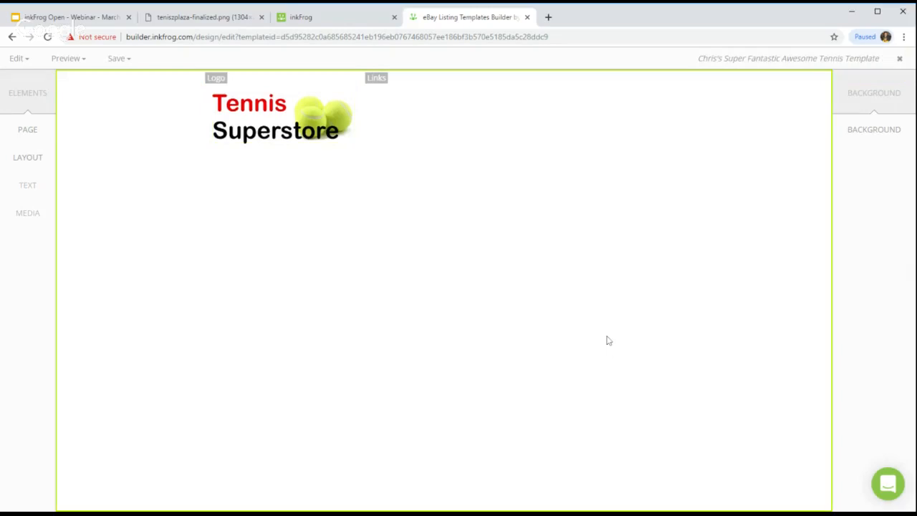
click(378, 90)
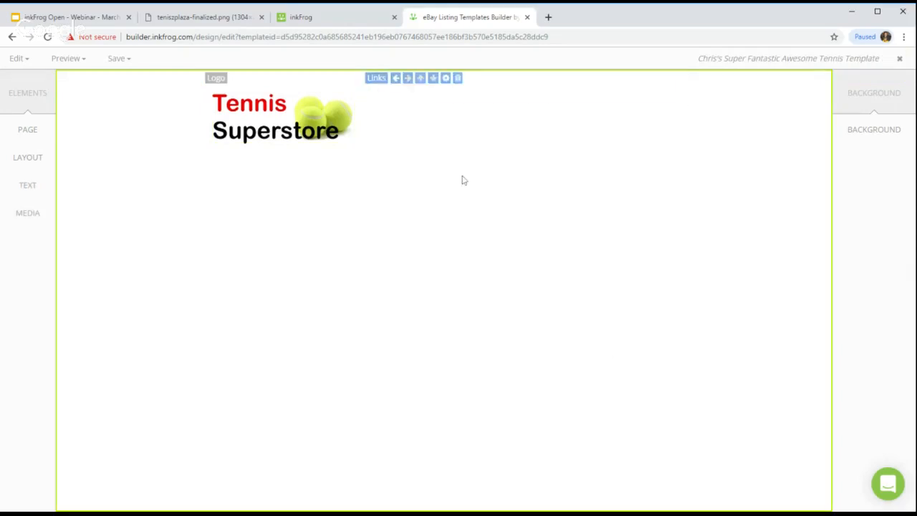
click(228, 22)
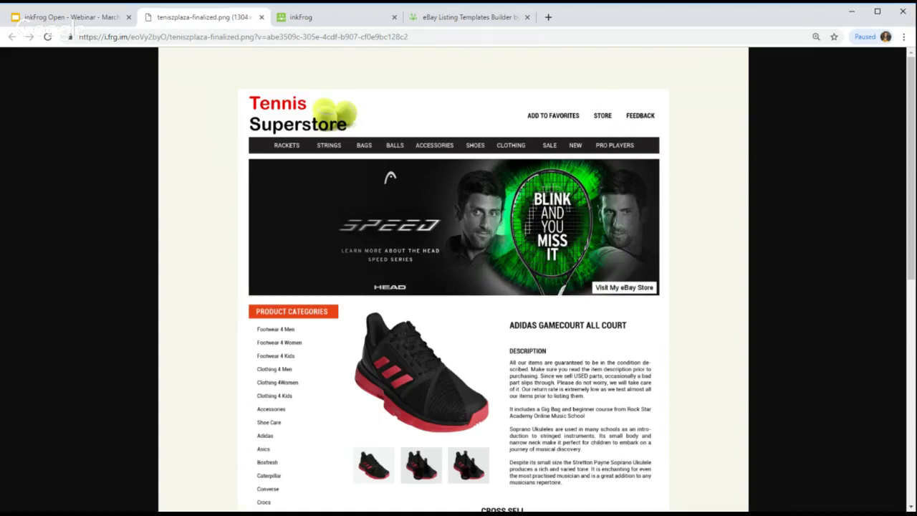
Step: Add a horizontal Store Links toolbar to the Links column, keeping ebay.com as the marketplace
click(477, 16)
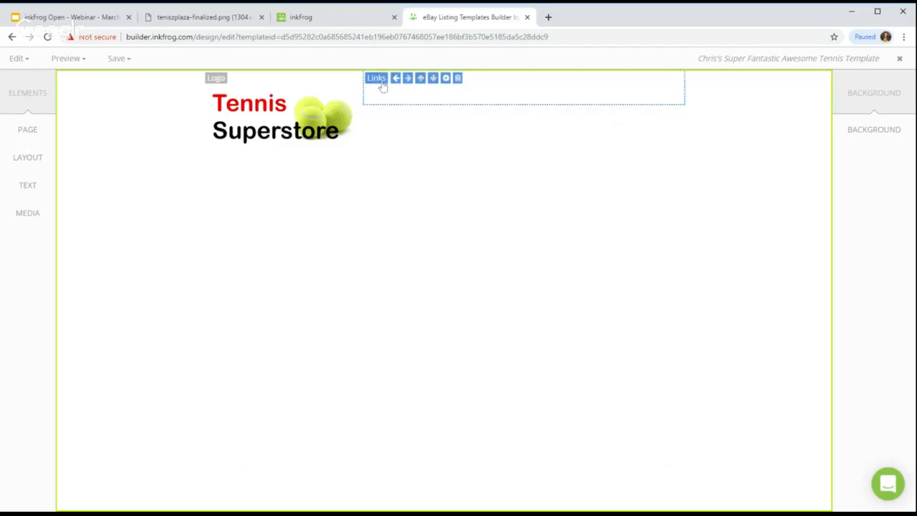
click(20, 186)
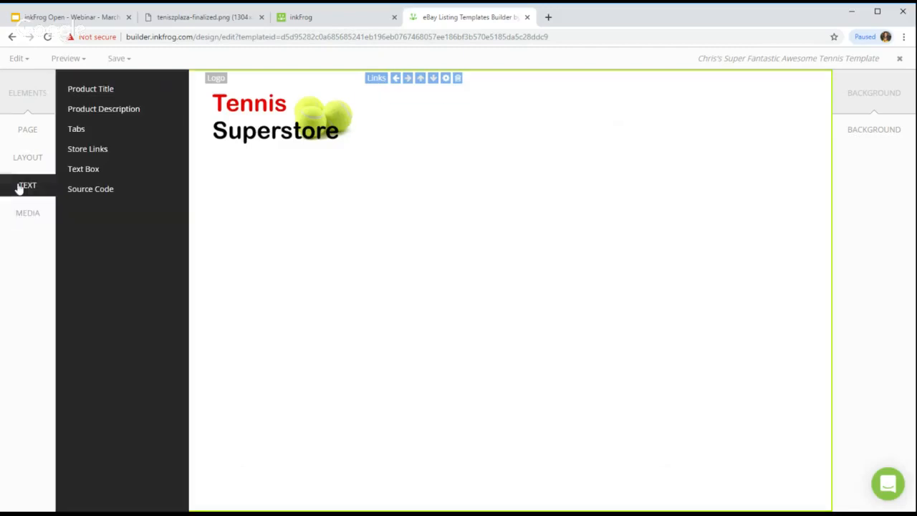
drag(96, 151, 313, 207)
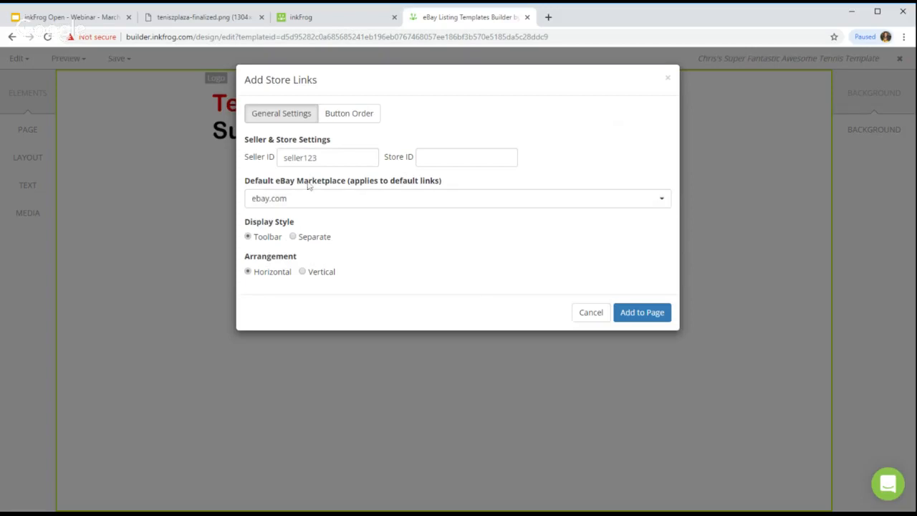
double_click(301, 157)
key(Tab)
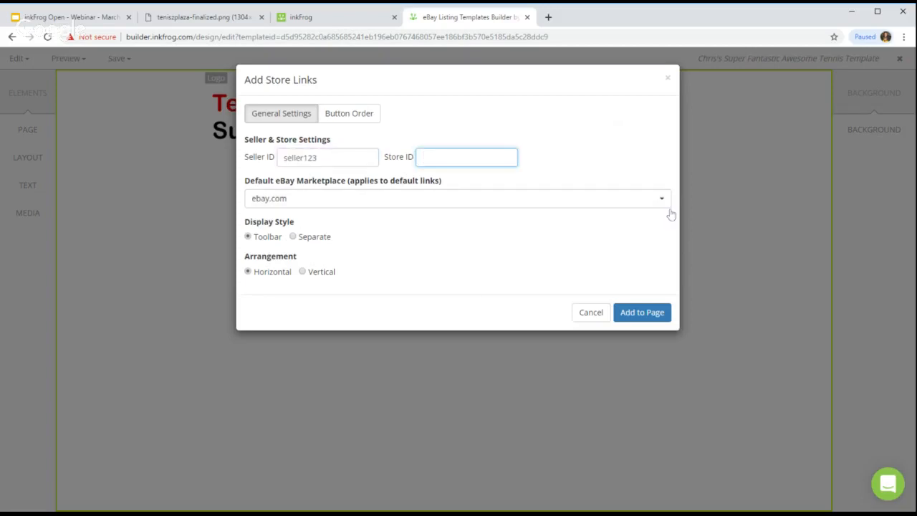
click(337, 158)
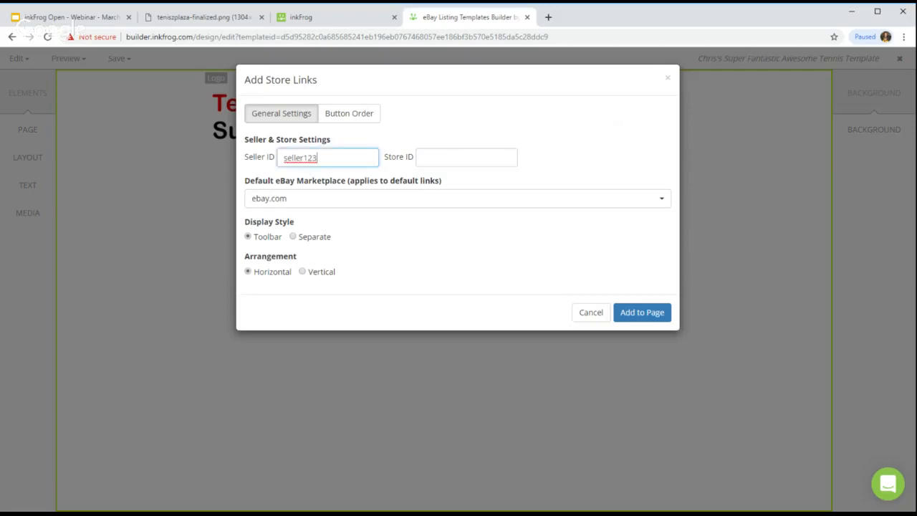
key(Tab)
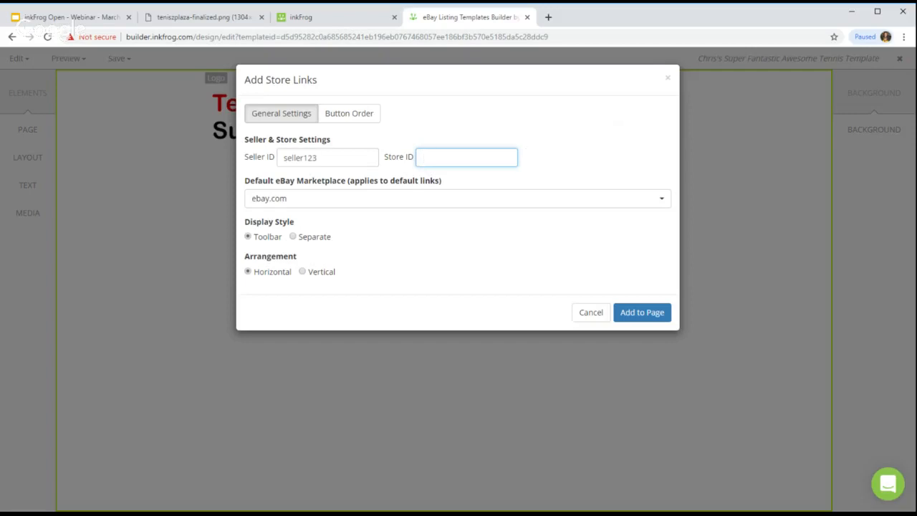
click(328, 158)
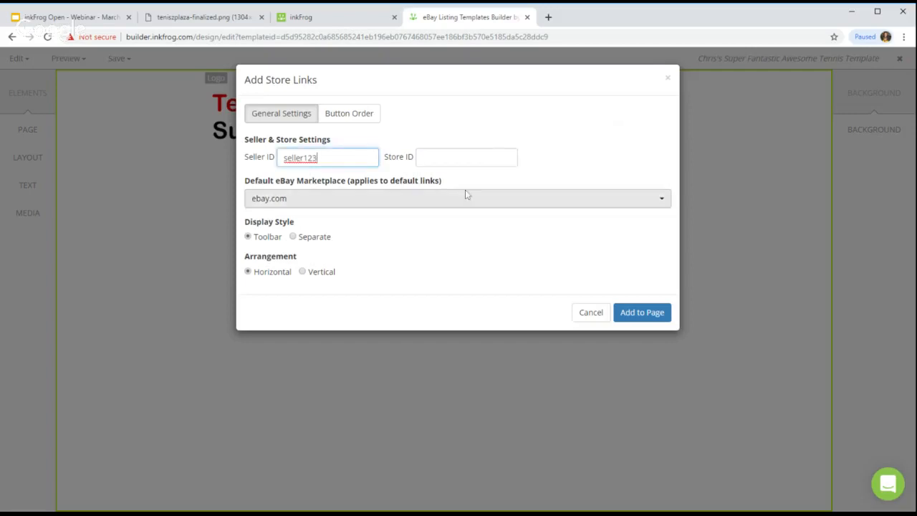
click(284, 204)
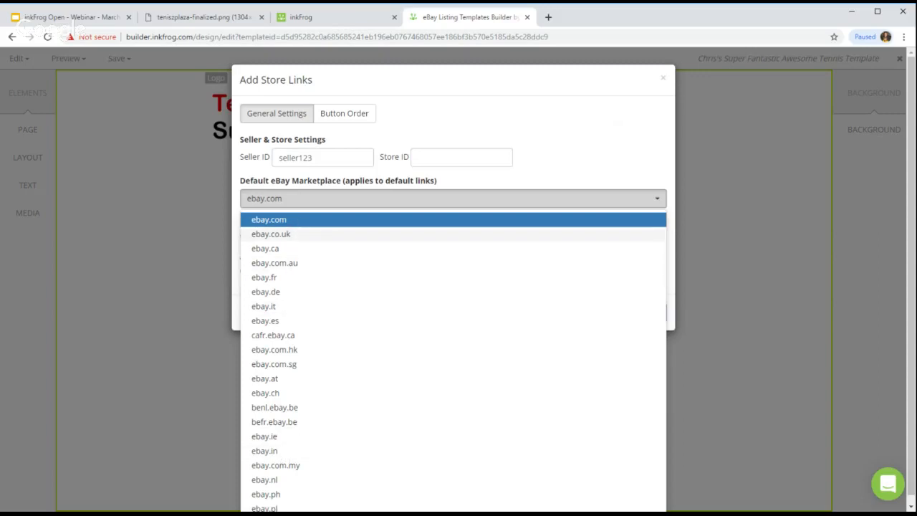
click(303, 222)
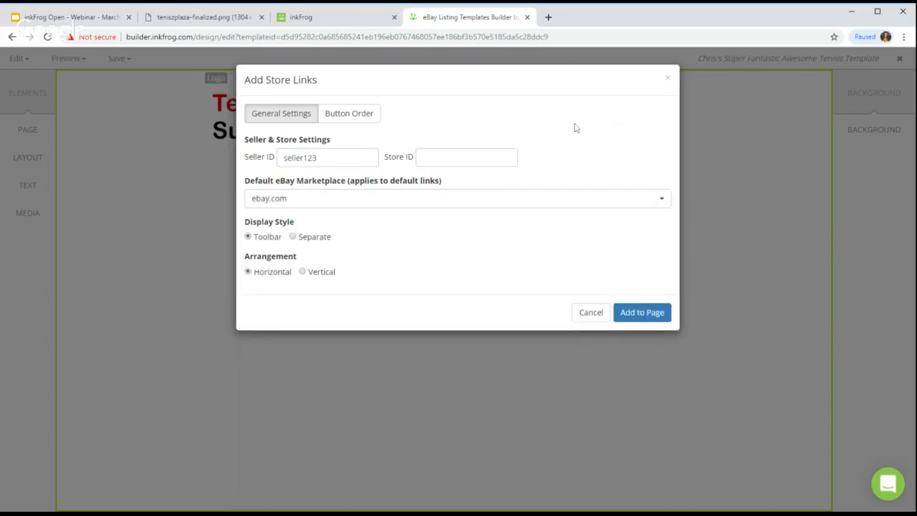
click(641, 312)
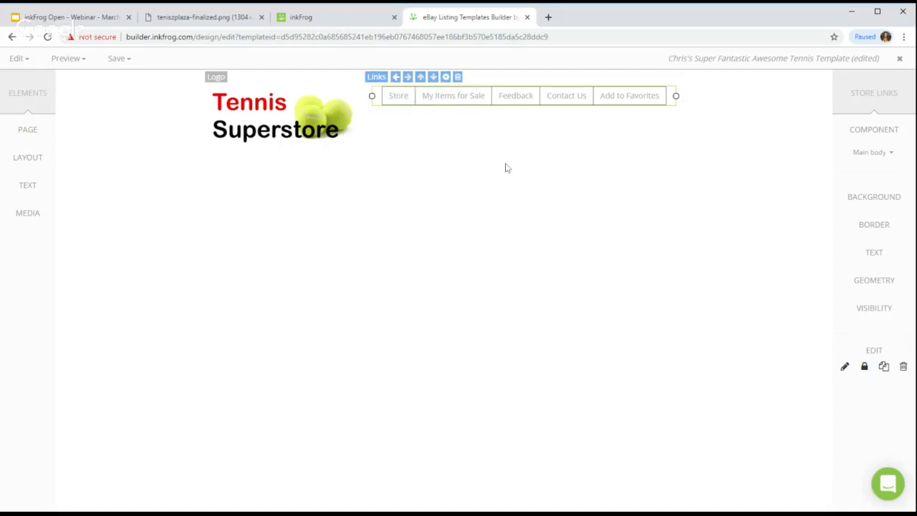
Step: Hide My Items for Sale in the store links button order and apply the update
double_click(491, 95)
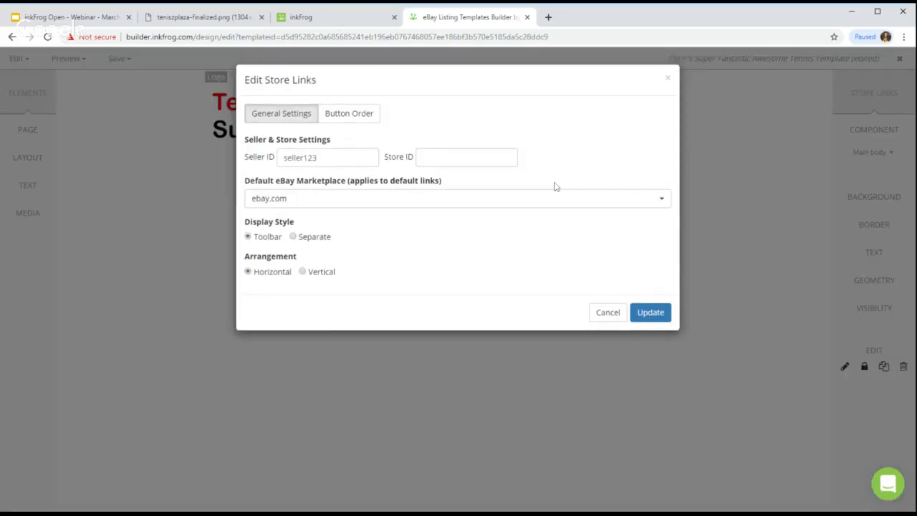
click(336, 119)
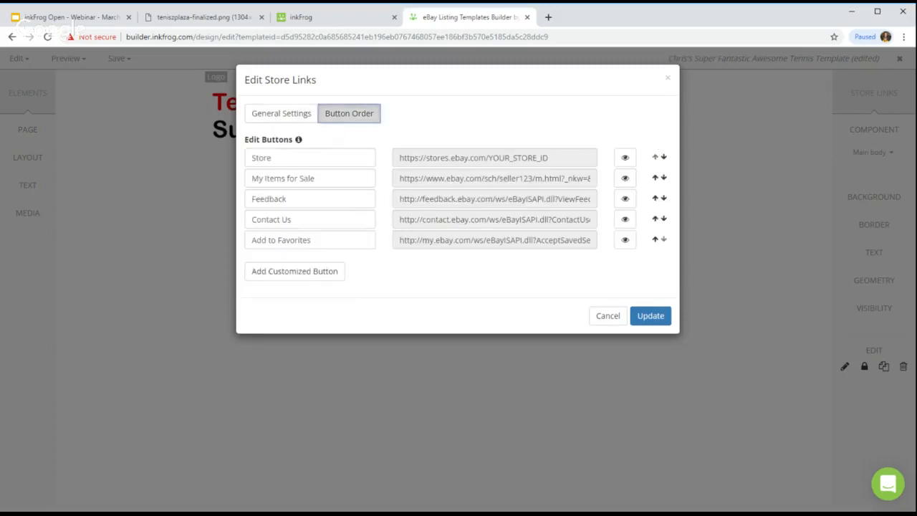
drag(265, 178, 526, 189)
click(623, 178)
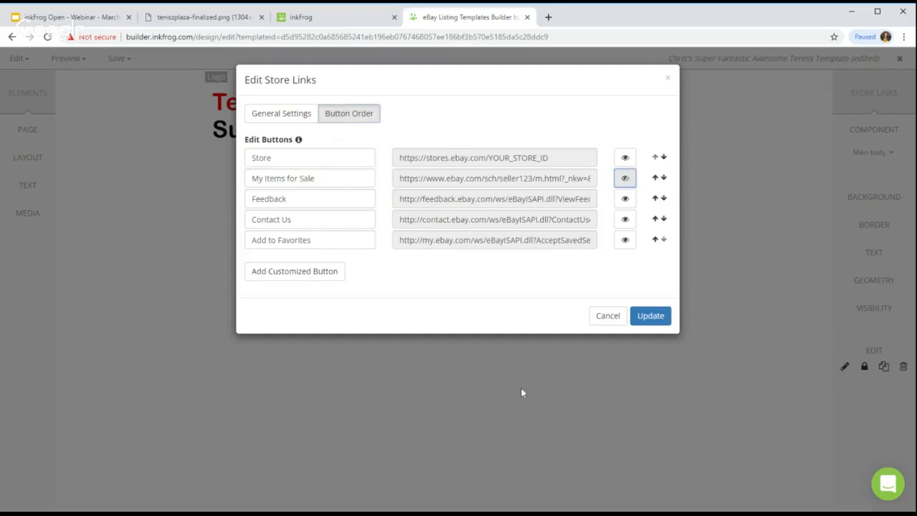
click(340, 271)
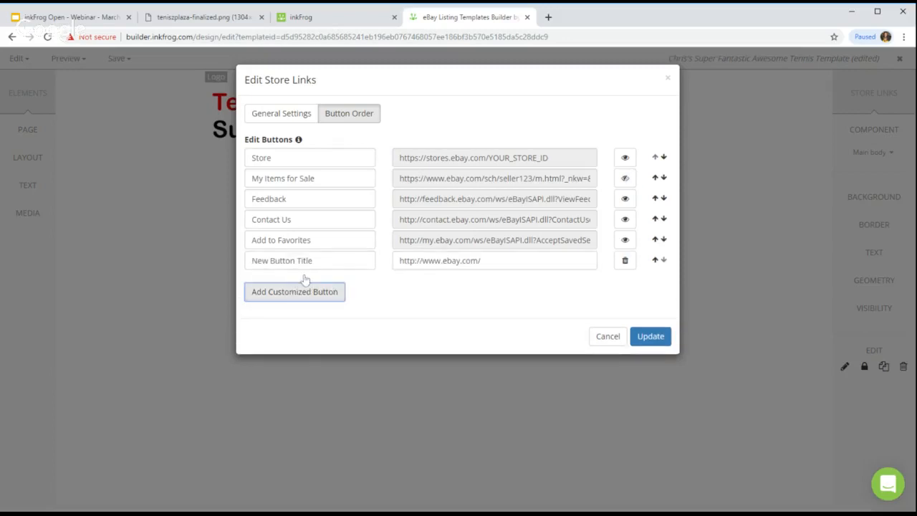
click(627, 265)
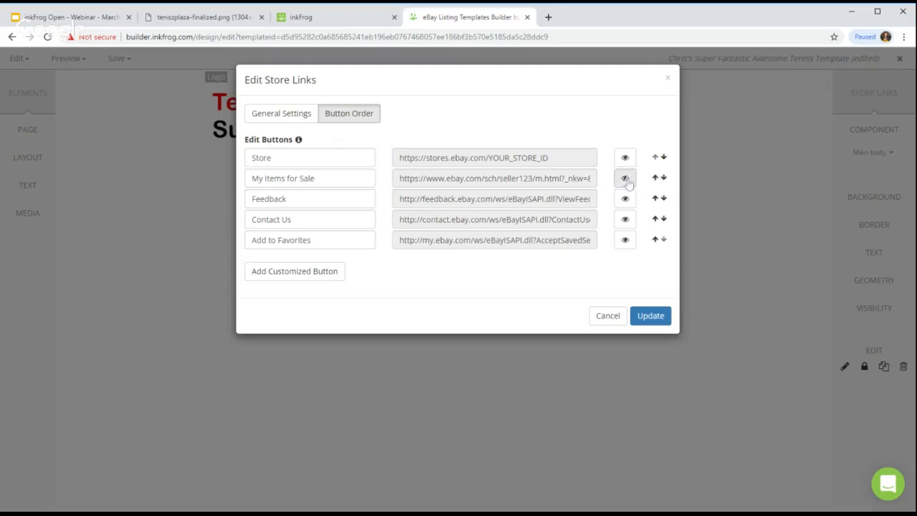
click(650, 316)
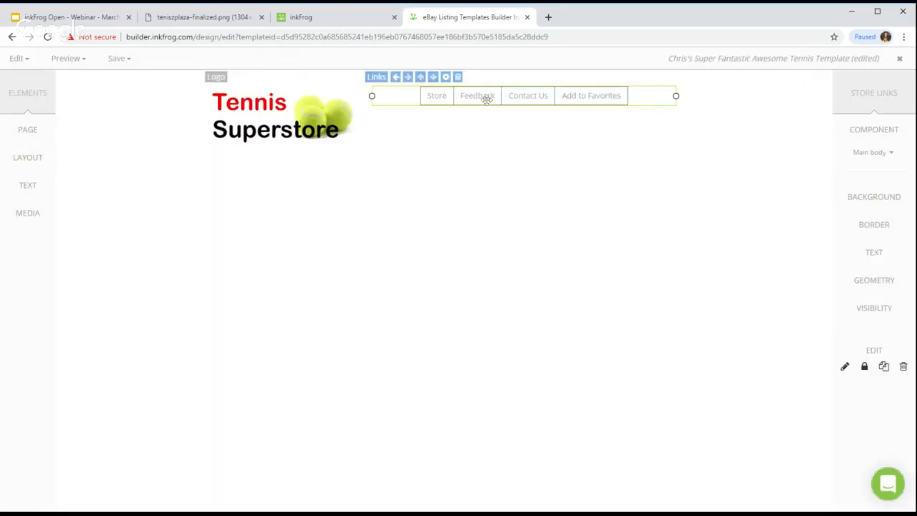
Step: Compare the four-link bar with the reference image, then open the Links element's Component choices
click(585, 191)
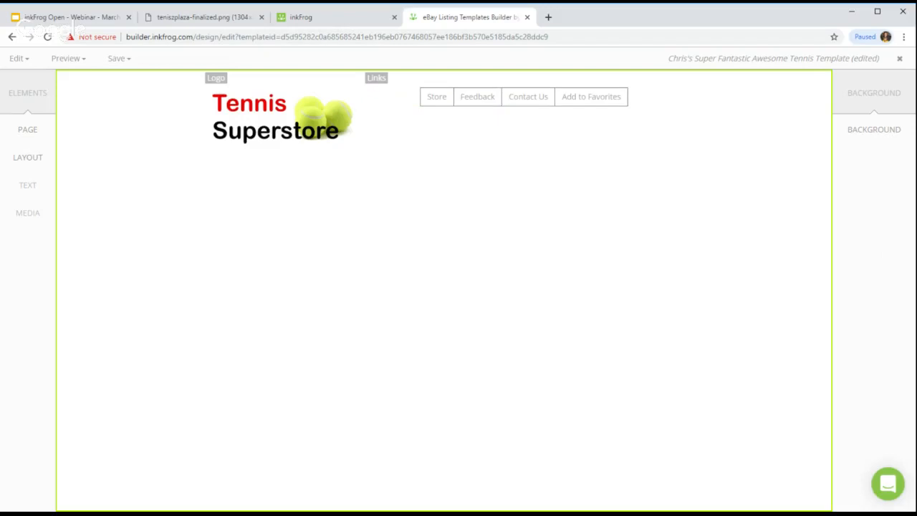
click(212, 18)
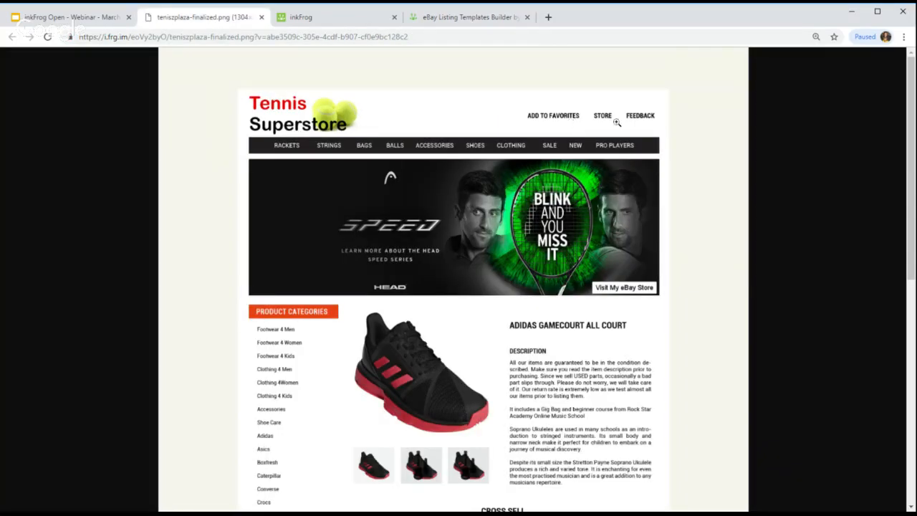
click(472, 16)
click(594, 96)
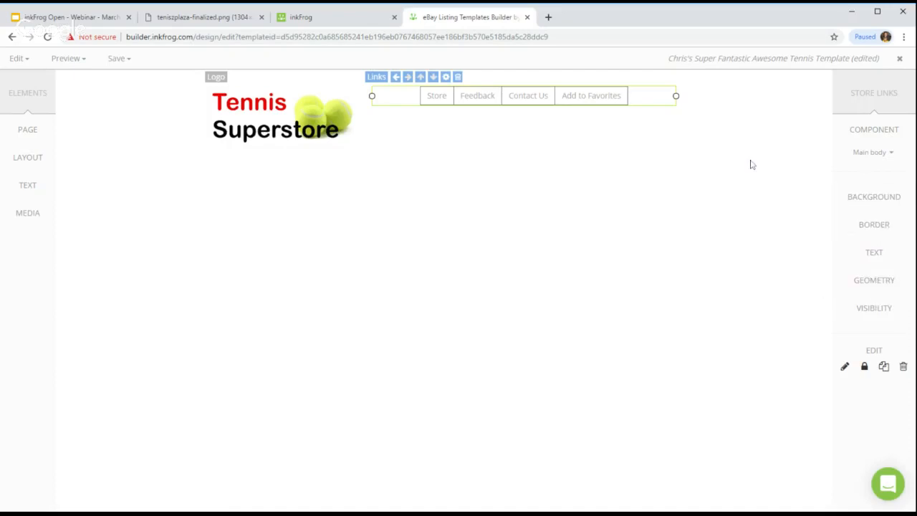
click(891, 153)
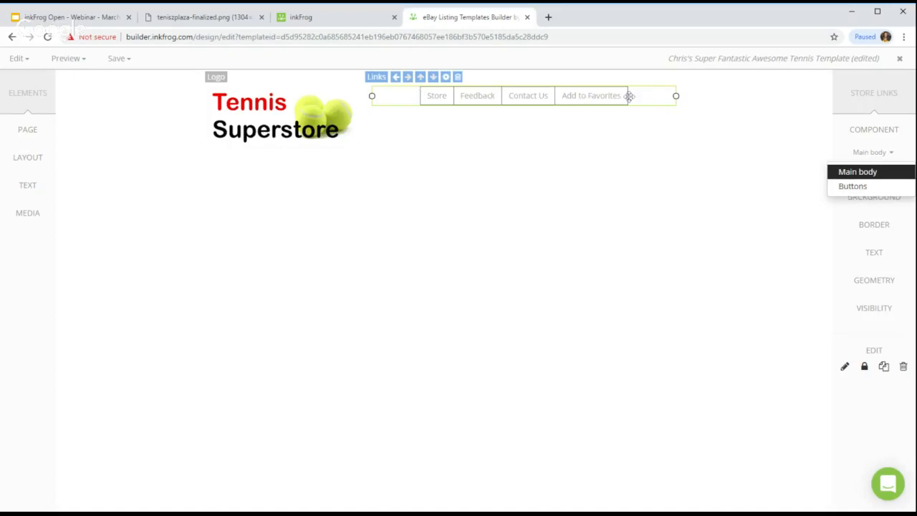
Step: Set the store link buttons' border style to None
click(854, 188)
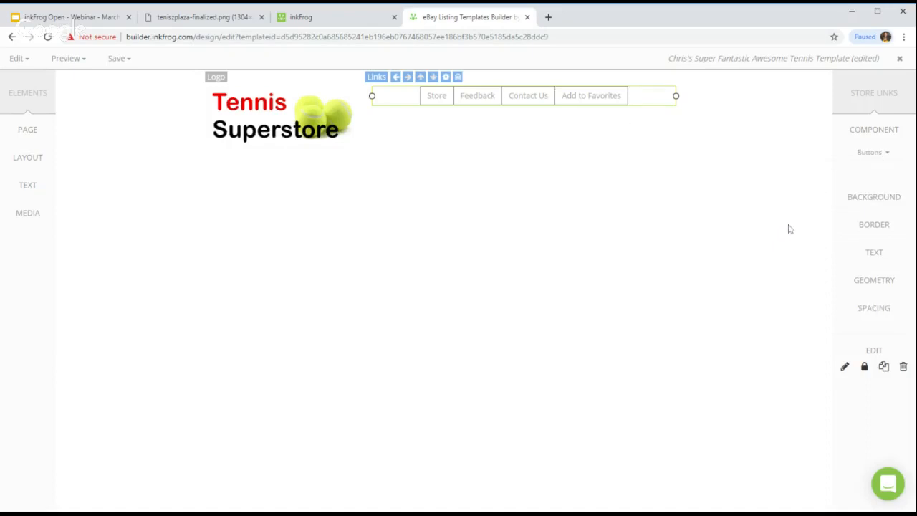
click(875, 226)
scroll(758, 251, down, 2)
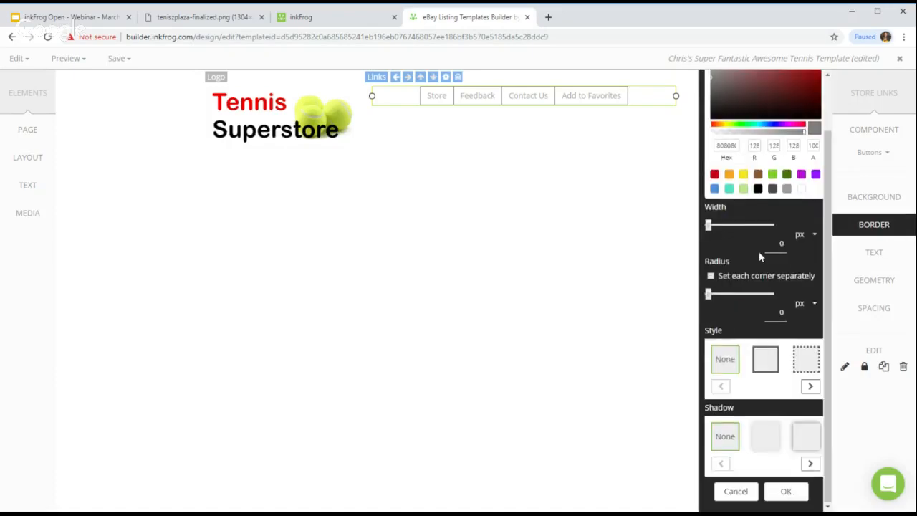
click(726, 362)
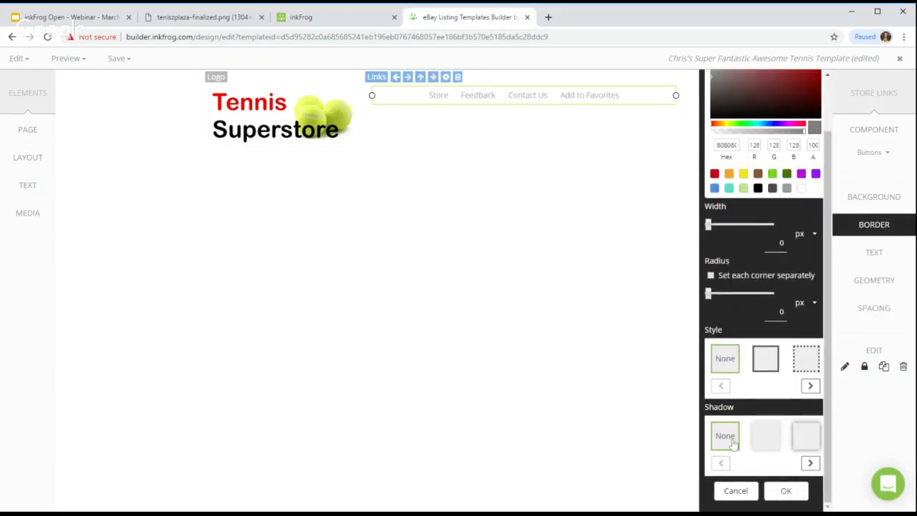
click(791, 493)
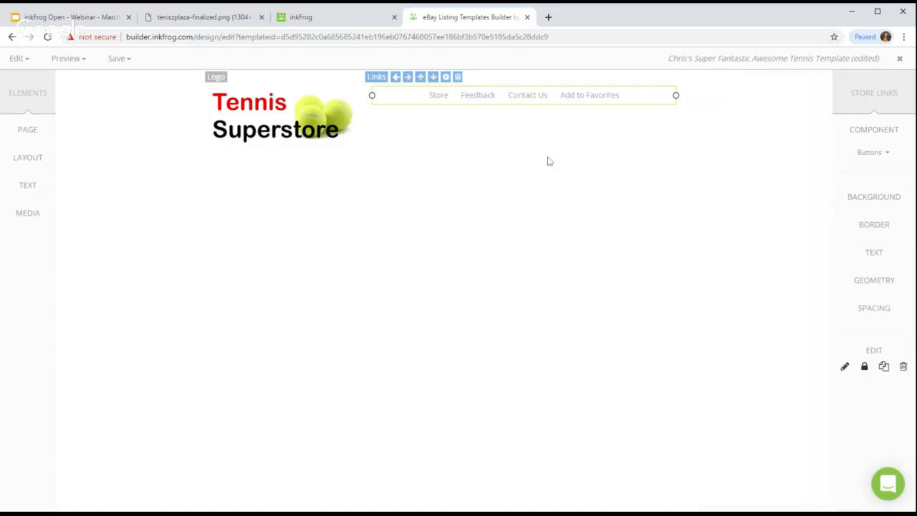
click(500, 182)
Step: Make the link button text bold at 20 px so it stays on one line
click(516, 100)
click(872, 152)
click(889, 188)
click(874, 263)
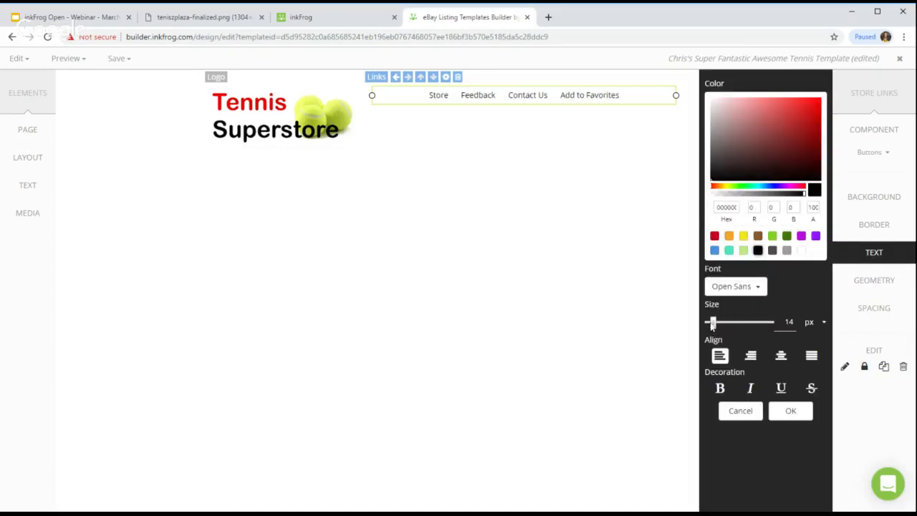
drag(713, 323, 717, 329)
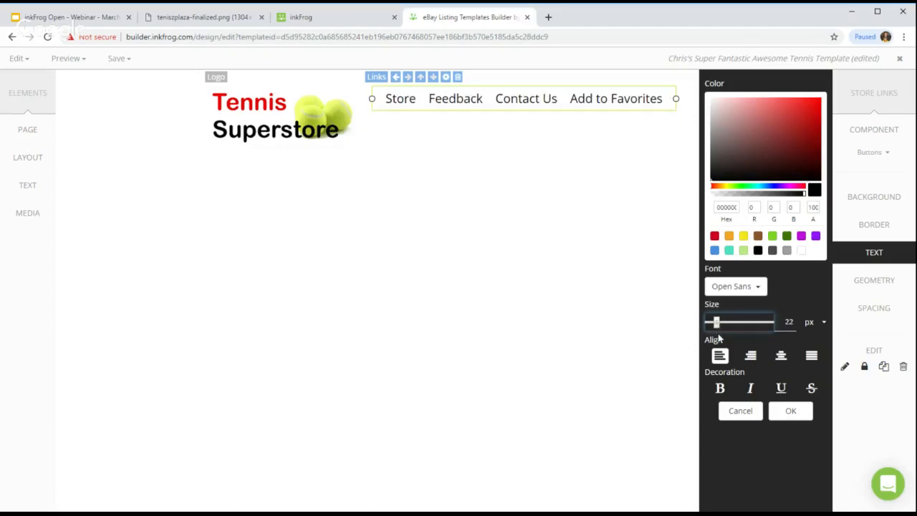
click(720, 388)
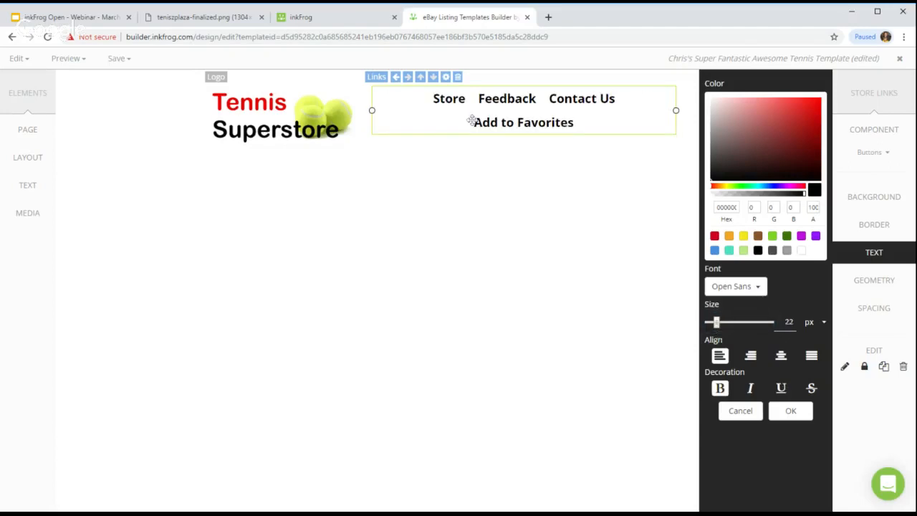
drag(716, 323, 715, 323)
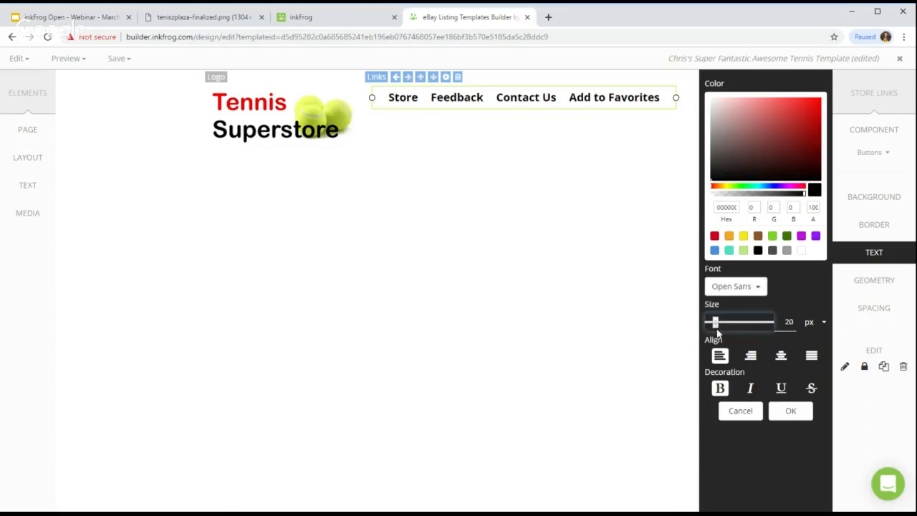
click(783, 412)
click(757, 350)
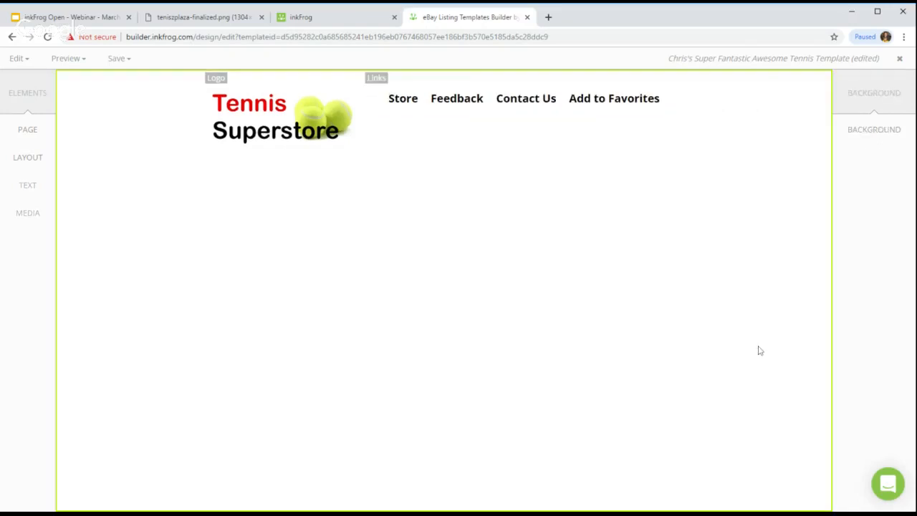
Step: Set the store links bar's Top geometry offset to 25 px, using the Main body component
click(221, 25)
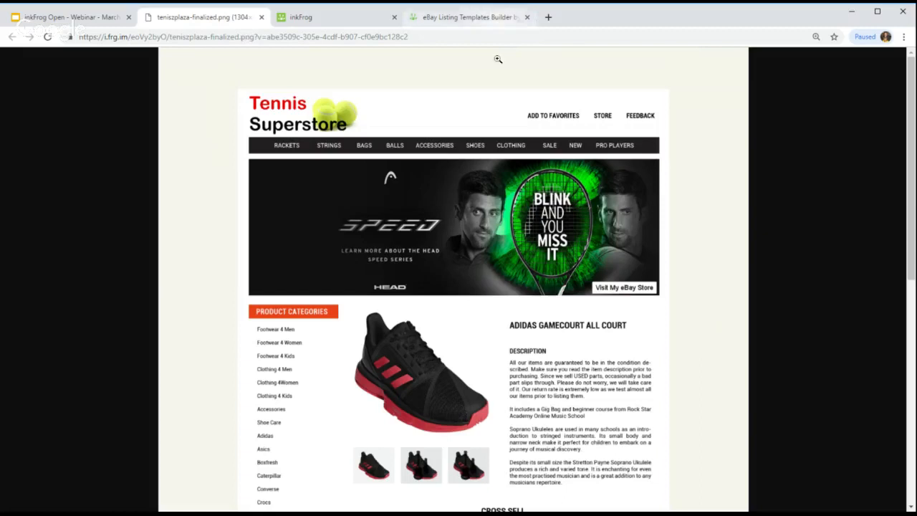
click(488, 19)
click(552, 104)
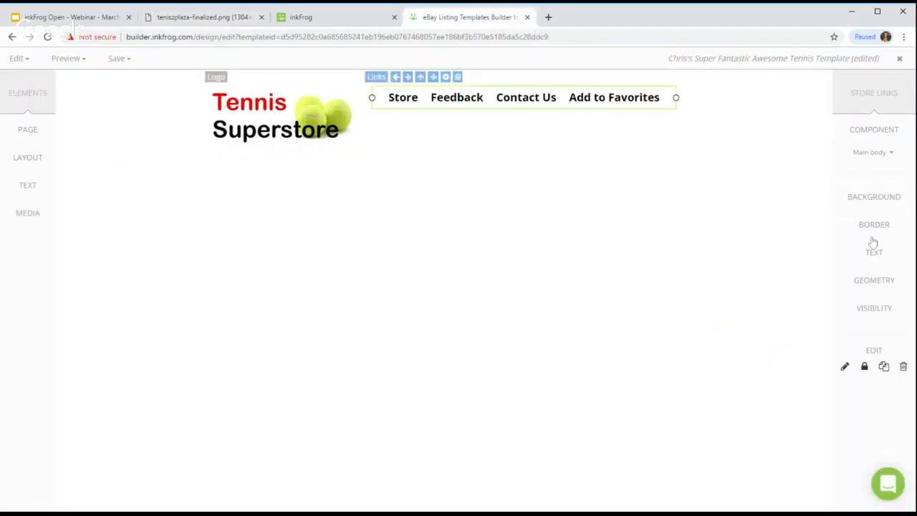
click(864, 153)
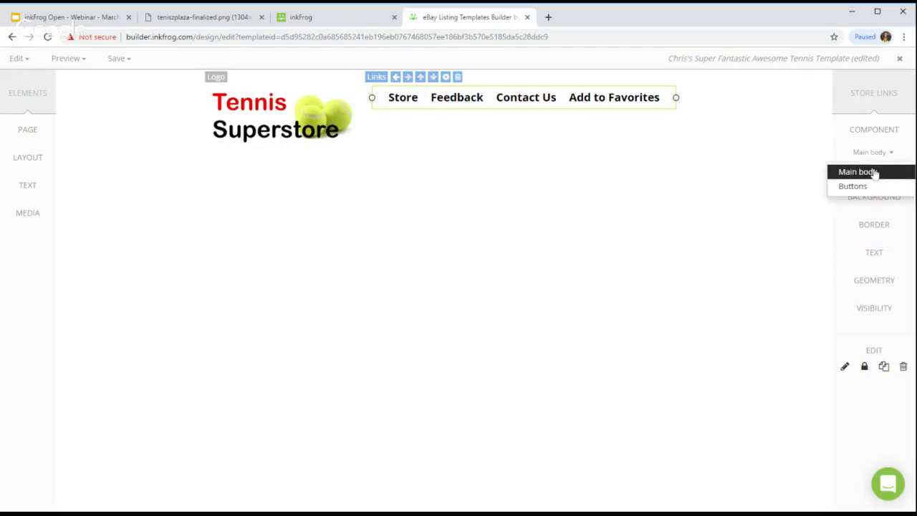
click(872, 173)
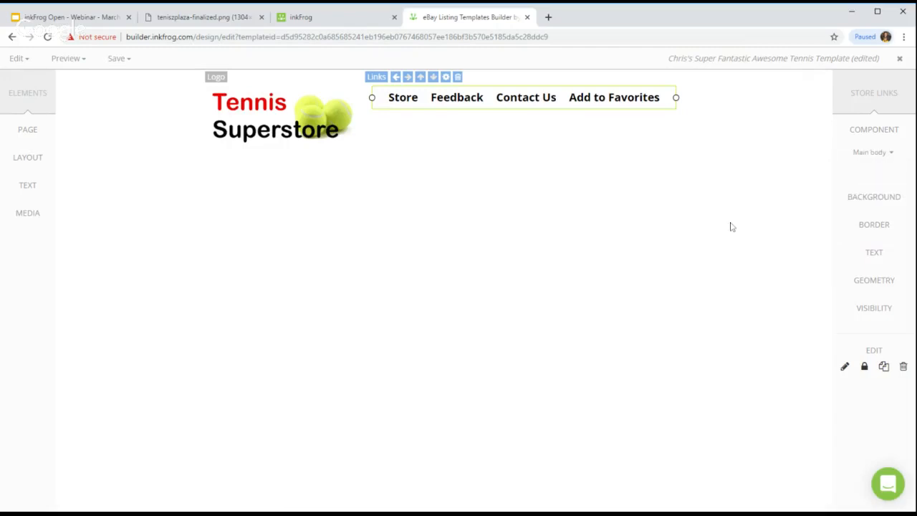
click(870, 283)
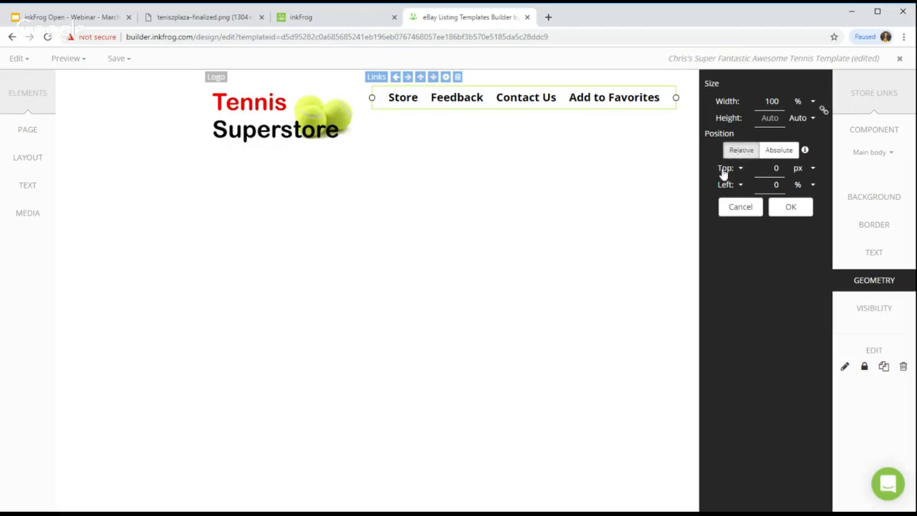
click(776, 167)
text(2)
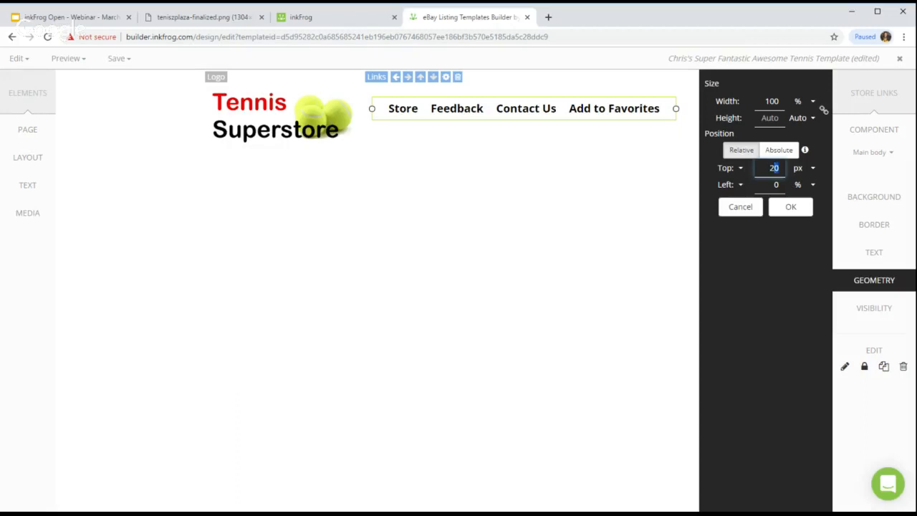
key(BackSpace)
text(5)
key(Return)
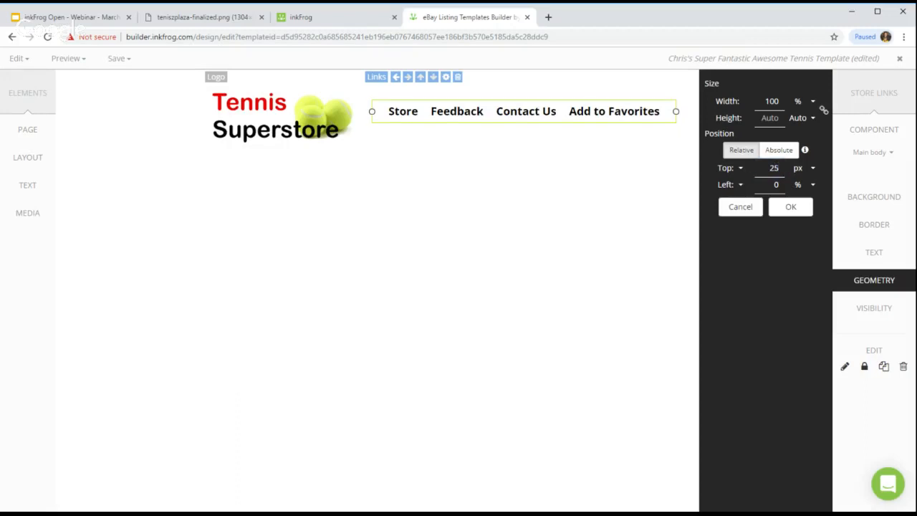
click(790, 206)
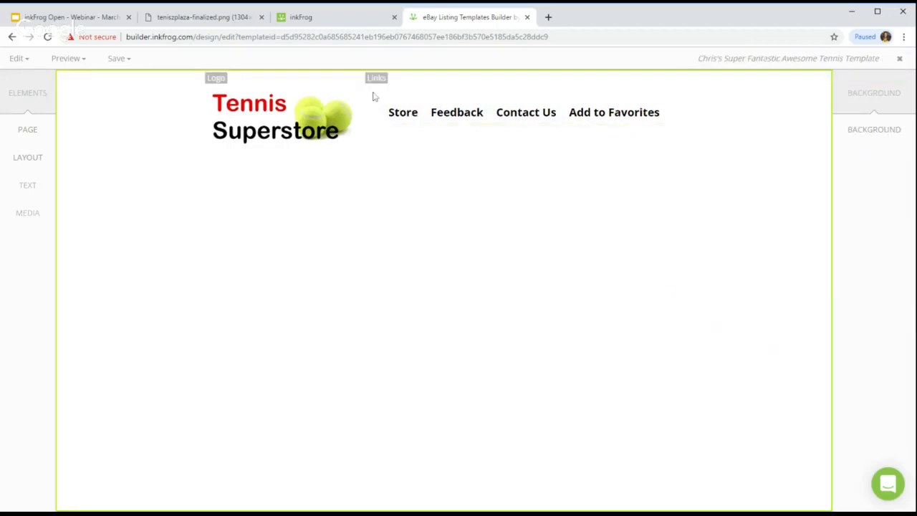
Step: Change the links bar's Top offset to 40 px in Geometry
click(238, 25)
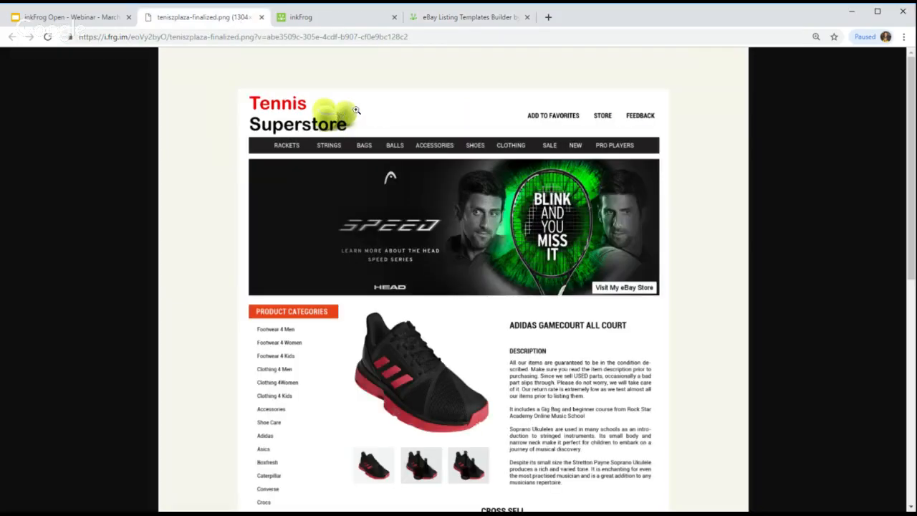
click(458, 21)
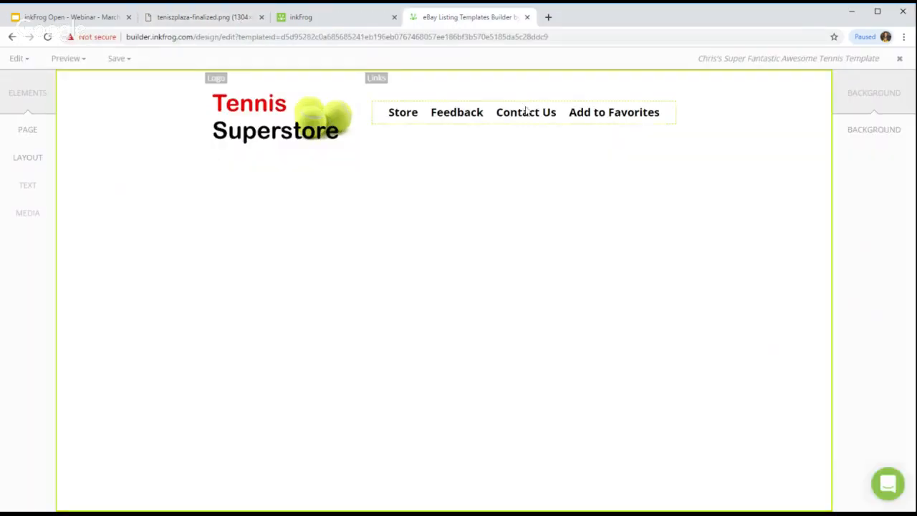
click(528, 108)
click(873, 279)
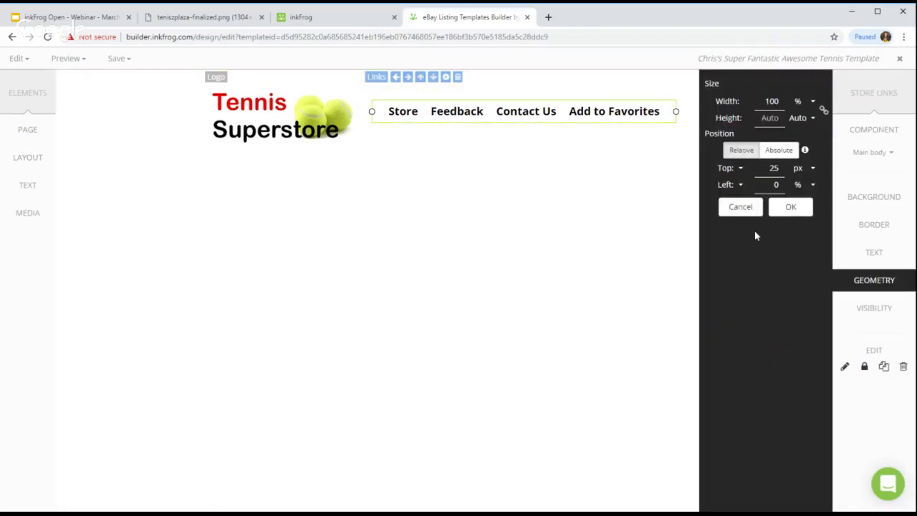
double_click(772, 168)
text(40)
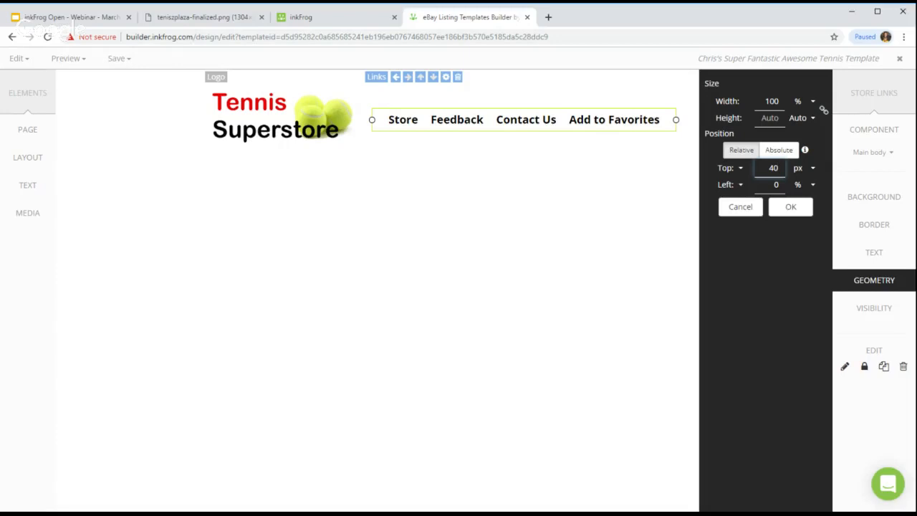
click(791, 207)
click(667, 215)
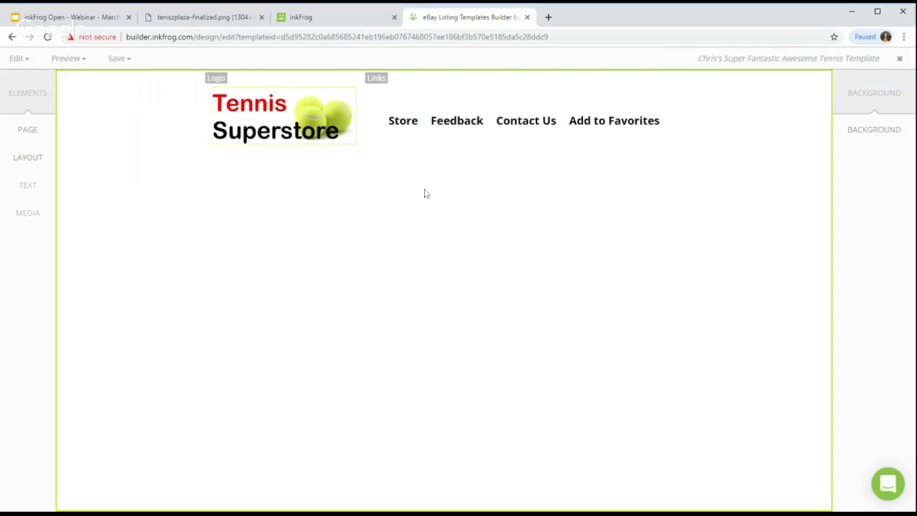
Step: Drag the teniszplaza-finalized.png tab beside the builder tab and return to the template
click(339, 23)
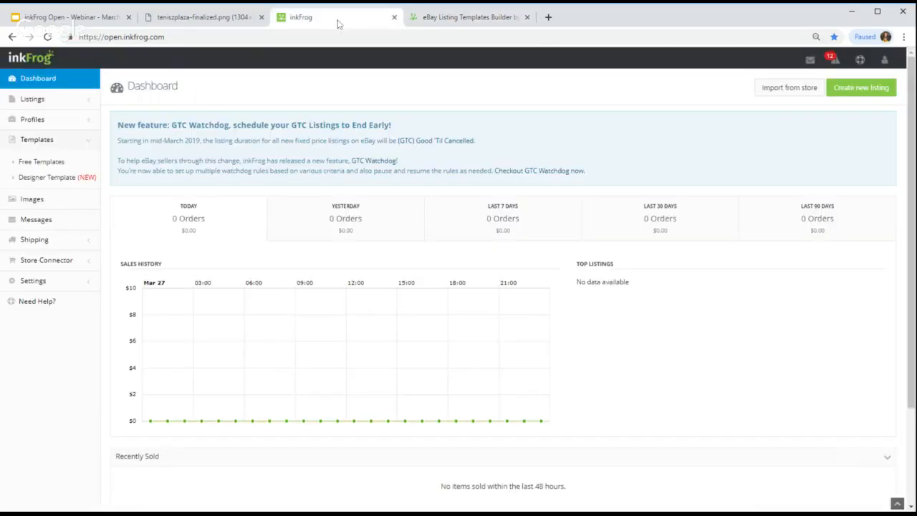
click(239, 18)
drag(239, 17, 319, 18)
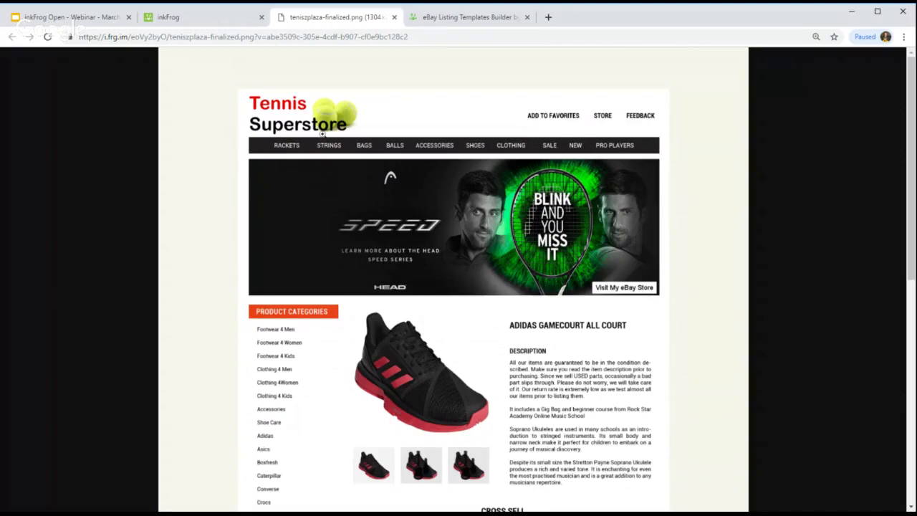
click(445, 19)
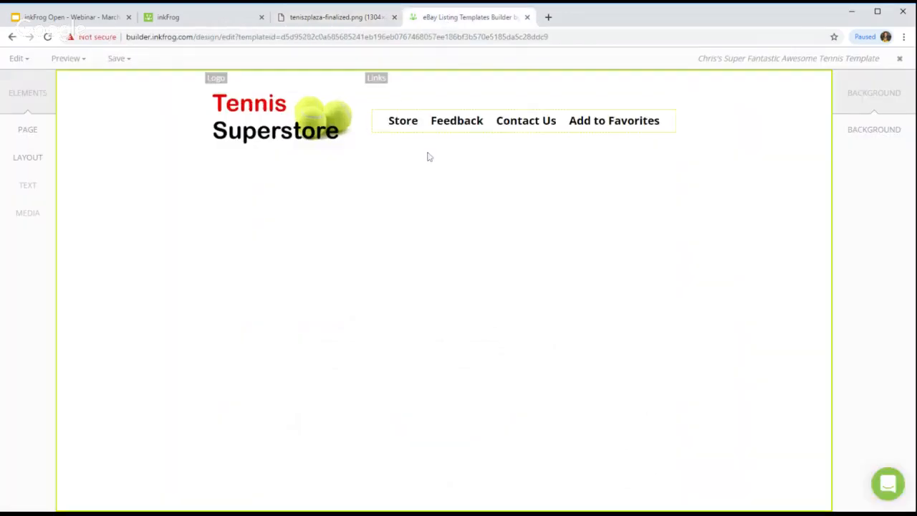
click(343, 20)
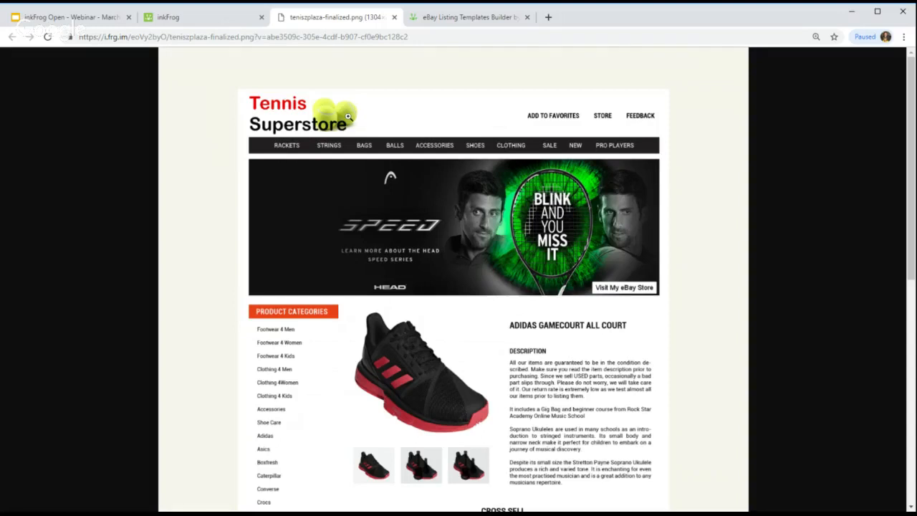
click(479, 17)
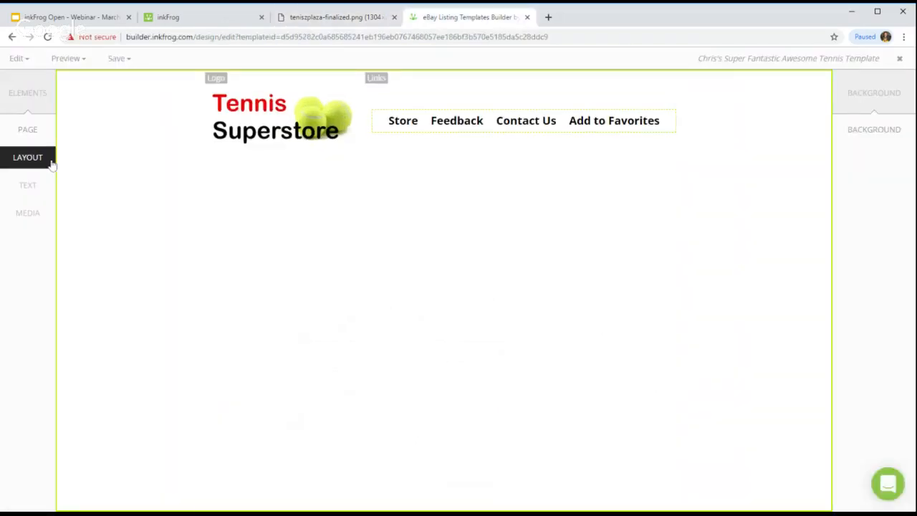
Step: Add a one-column row with row and column tags 'Categories' below the logo and links, and select it
click(52, 164)
click(91, 100)
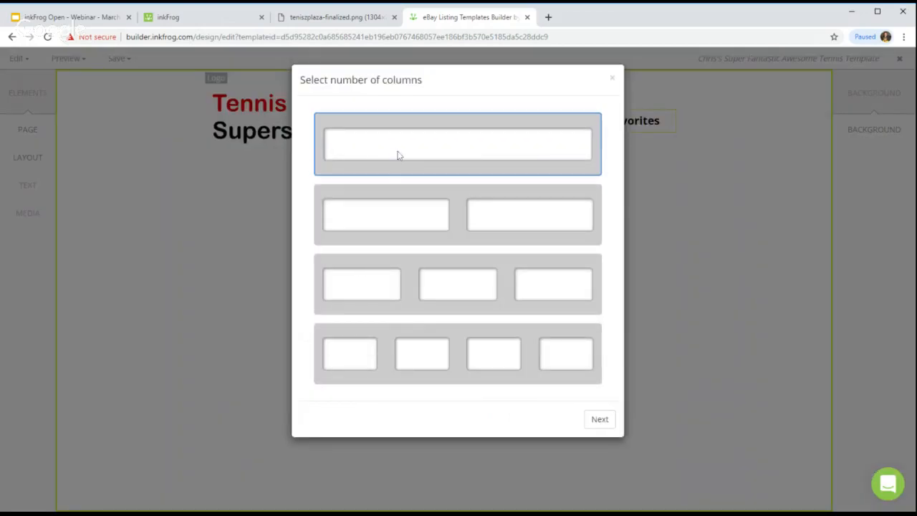
click(600, 419)
click(458, 191)
text(Categories)
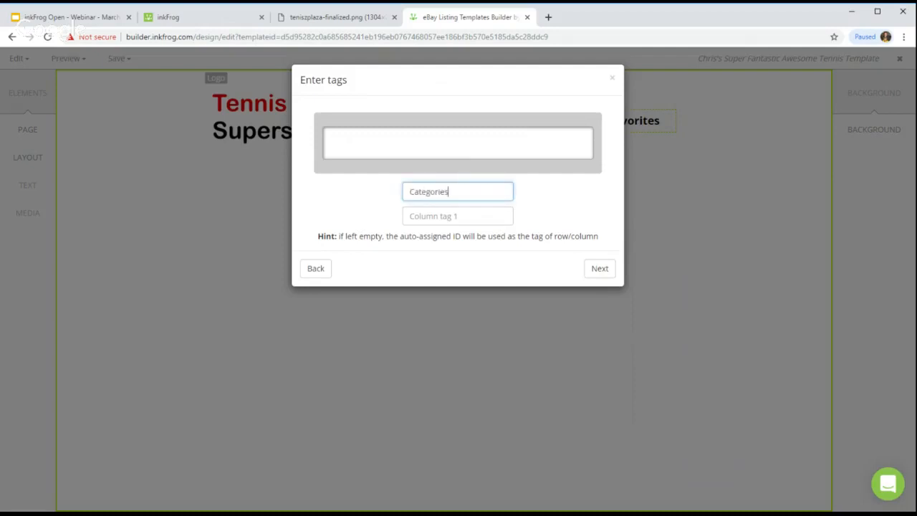
key(Tab)
text(Categories)
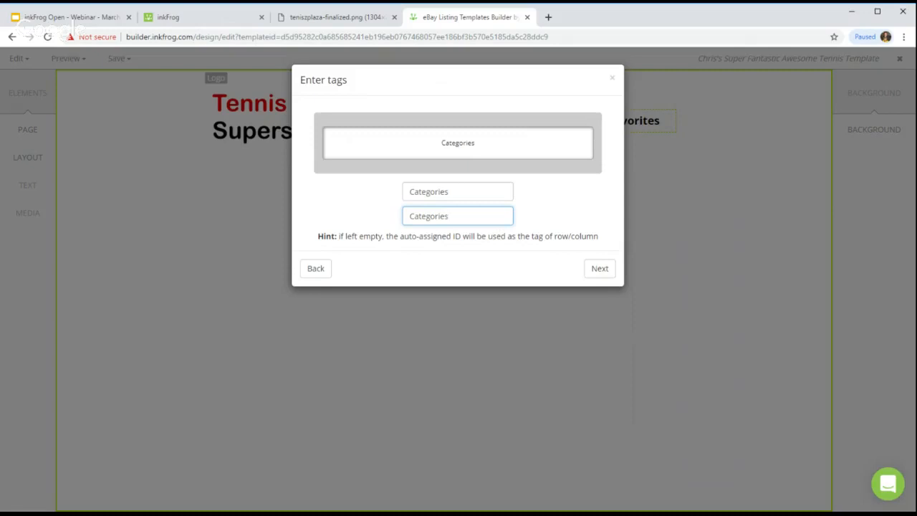
click(600, 268)
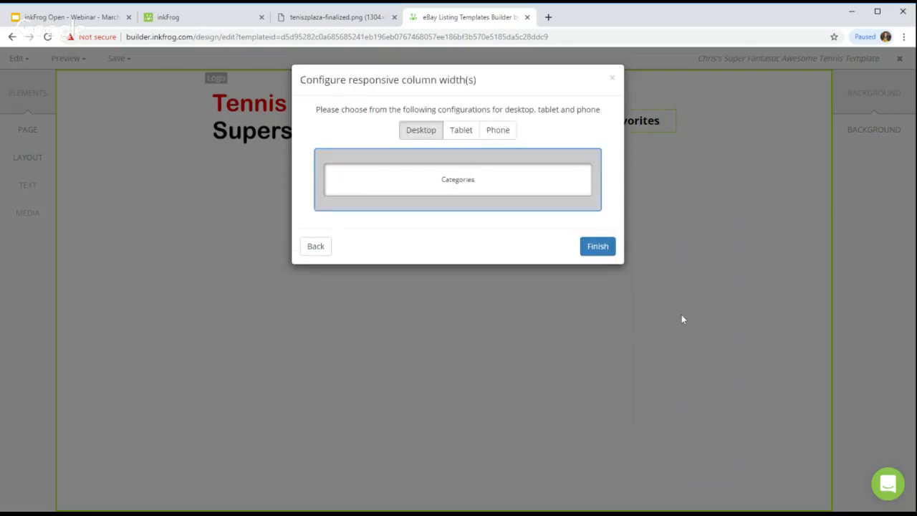
click(602, 247)
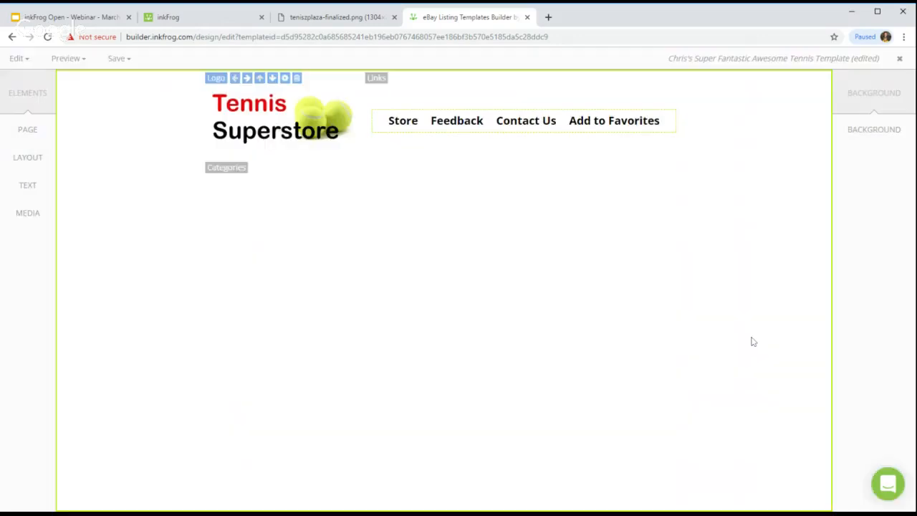
click(211, 180)
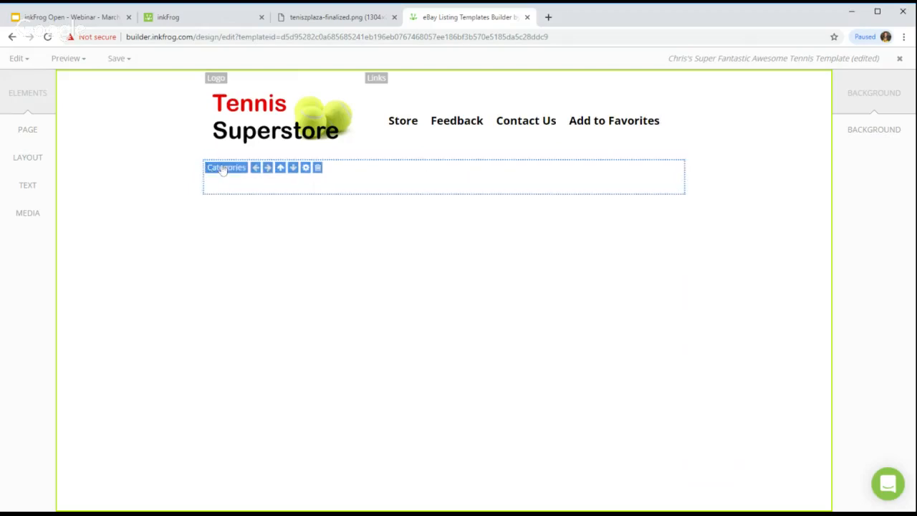
click(52, 185)
Step: Place a Store Links bar (Store, My Items for Sale, Feedback, Contact Us, Add to Favorites) in the Categories row
click(107, 149)
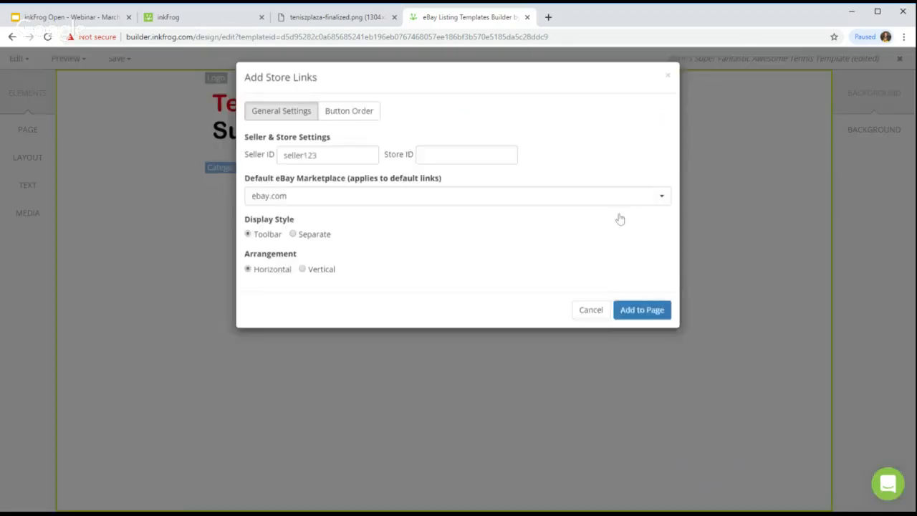
click(637, 313)
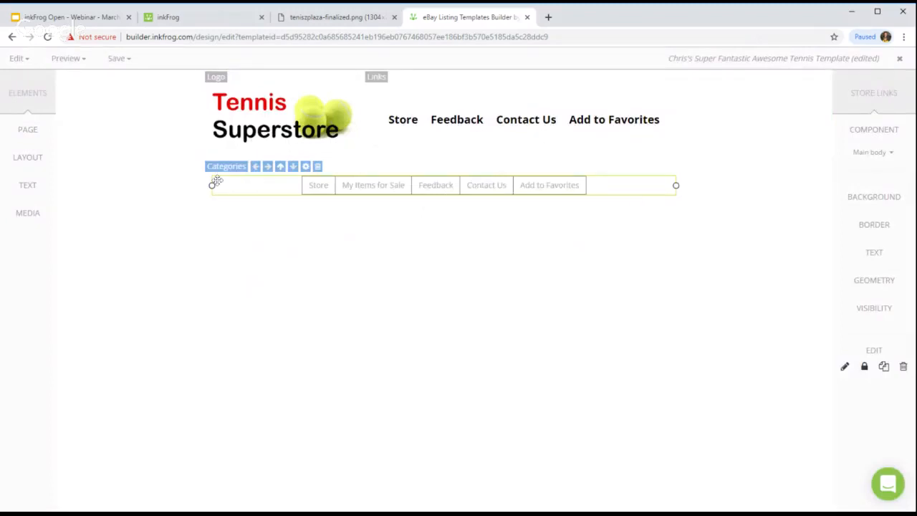
click(785, 268)
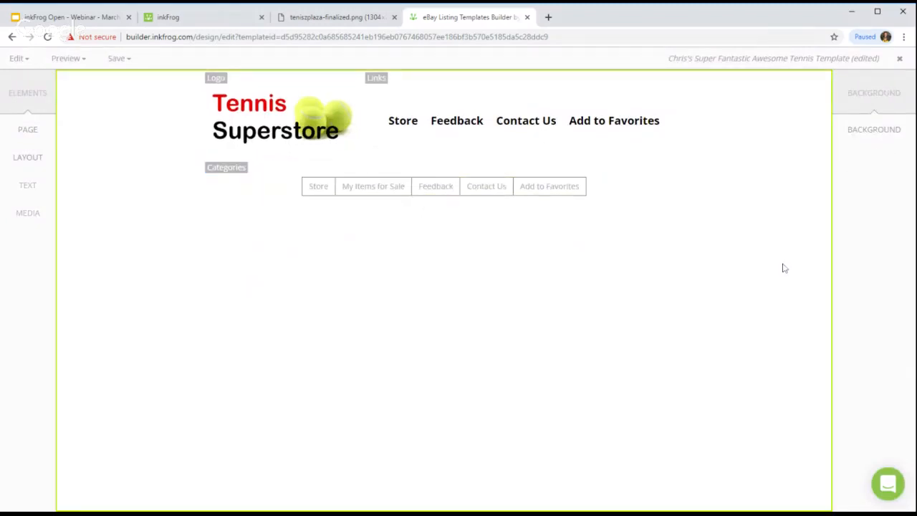
click(459, 189)
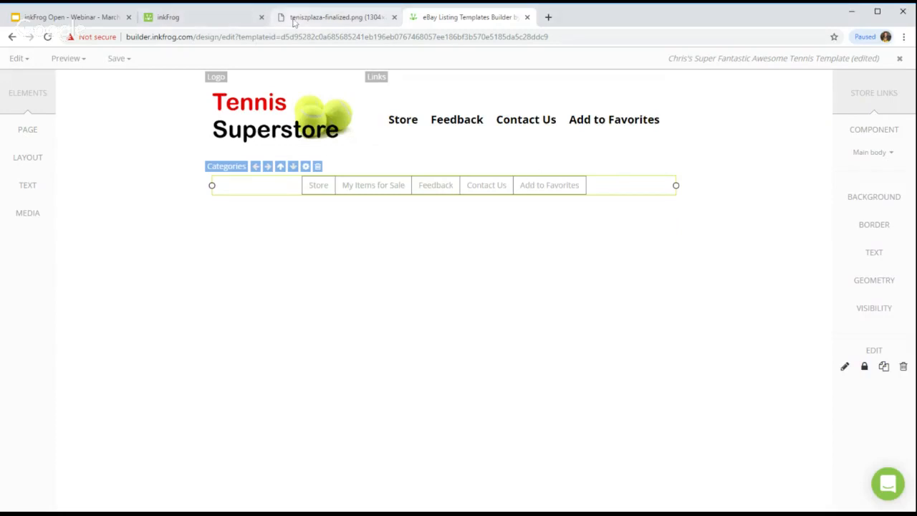
Step: Compare the bar with the reference mockup, then reselect it to choose a part to style
click(333, 17)
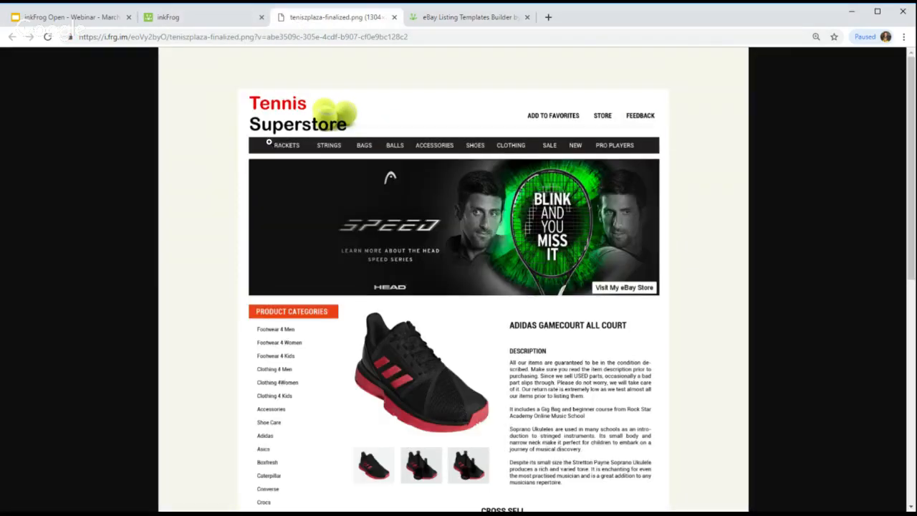
click(498, 20)
click(576, 203)
click(578, 189)
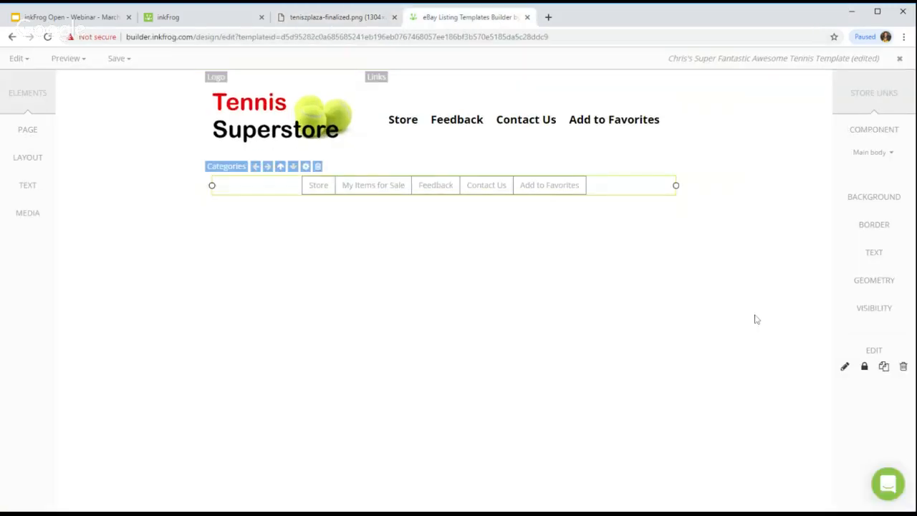
click(871, 152)
Step: Remove the borders from the Categories bar's link buttons
click(854, 185)
click(874, 224)
click(725, 421)
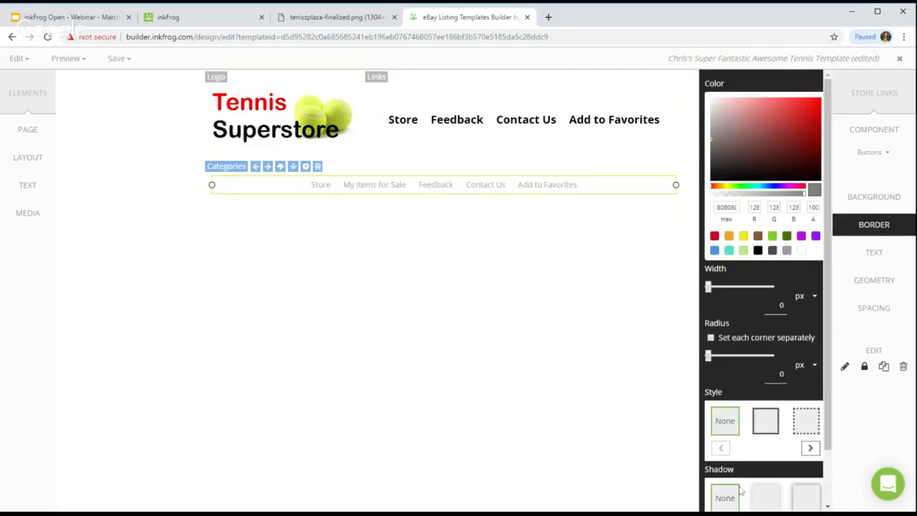
scroll(775, 335, down, 1)
click(787, 492)
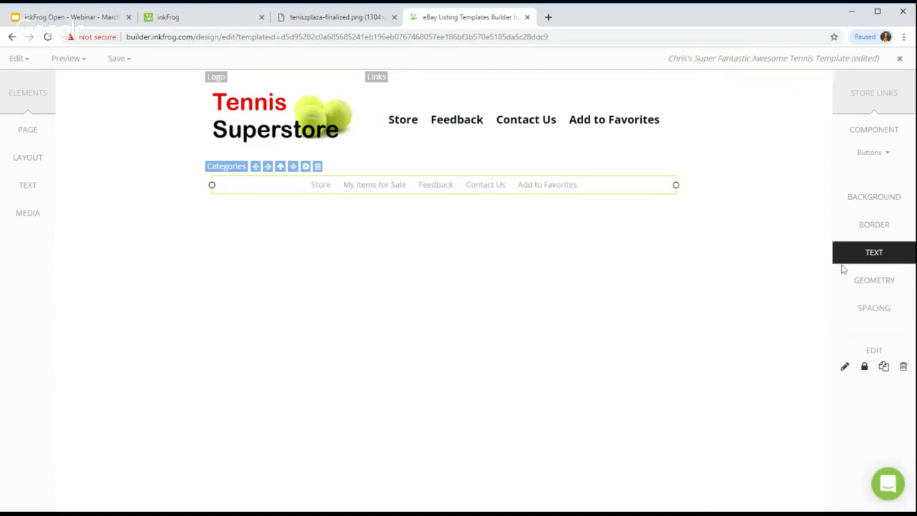
Step: Make the Categories bar background black
click(521, 263)
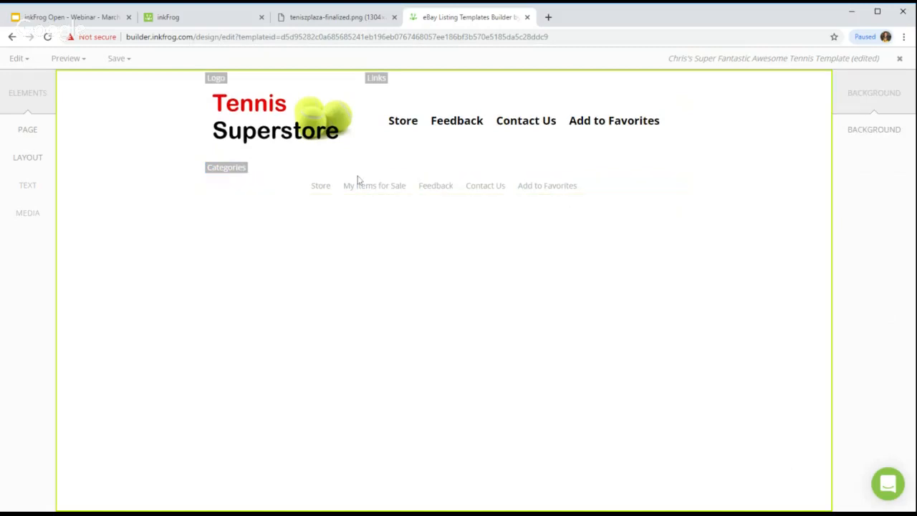
click(322, 184)
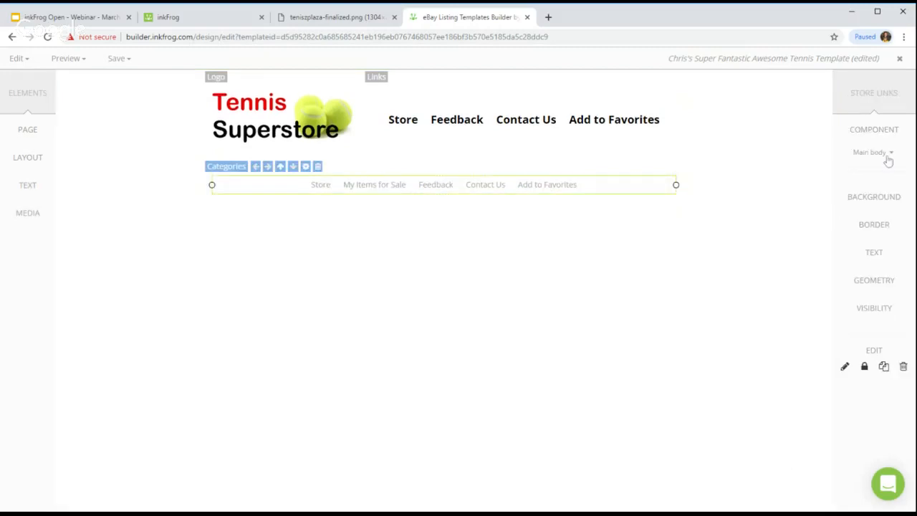
click(877, 201)
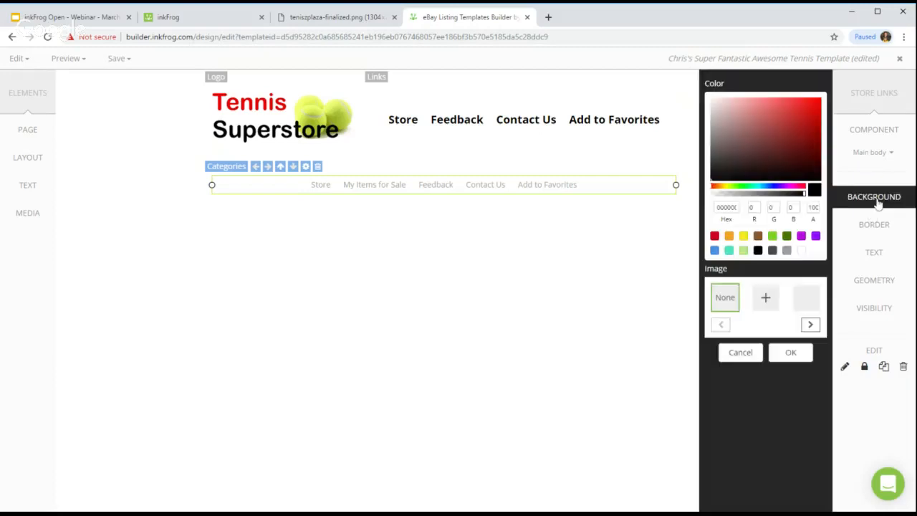
click(758, 250)
click(789, 351)
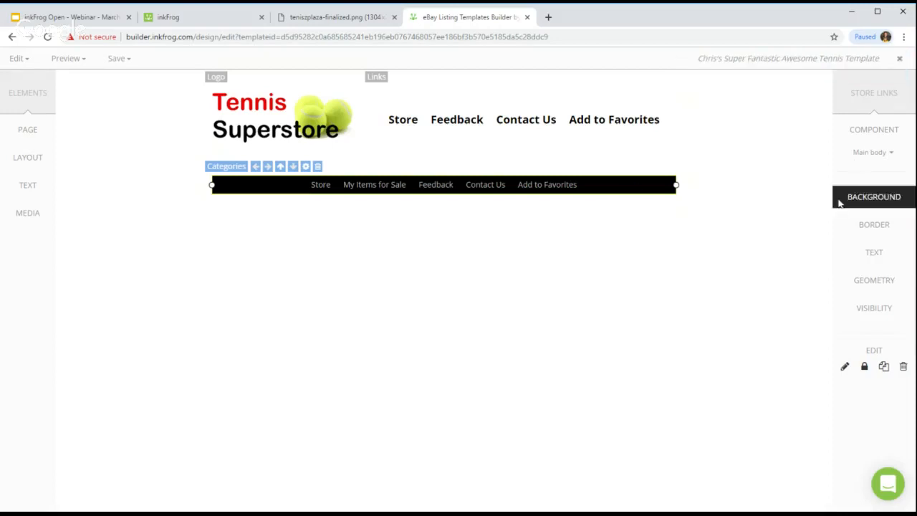
Step: Style the link button text white at 16 px
click(865, 154)
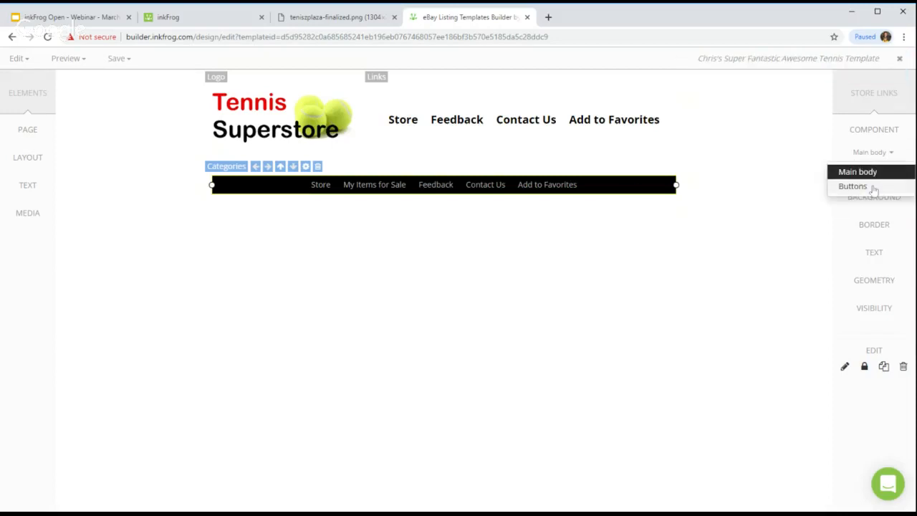
click(854, 187)
click(864, 252)
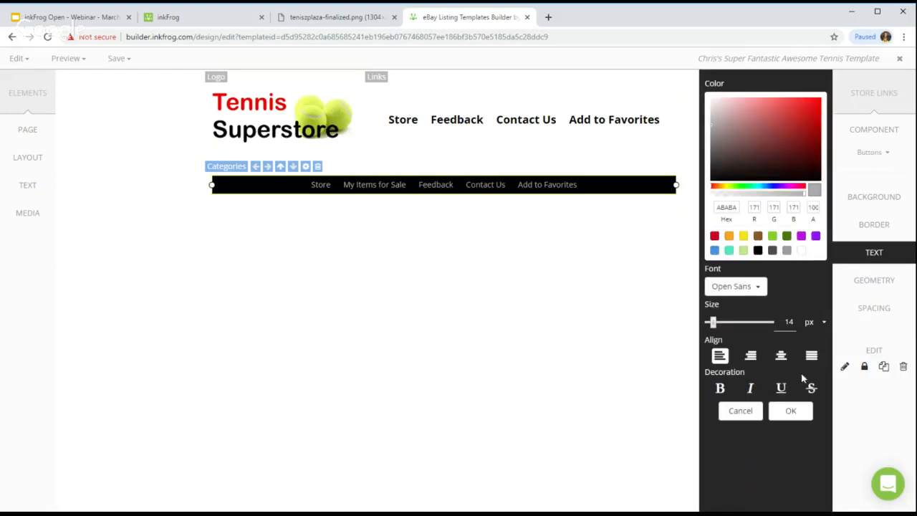
click(801, 251)
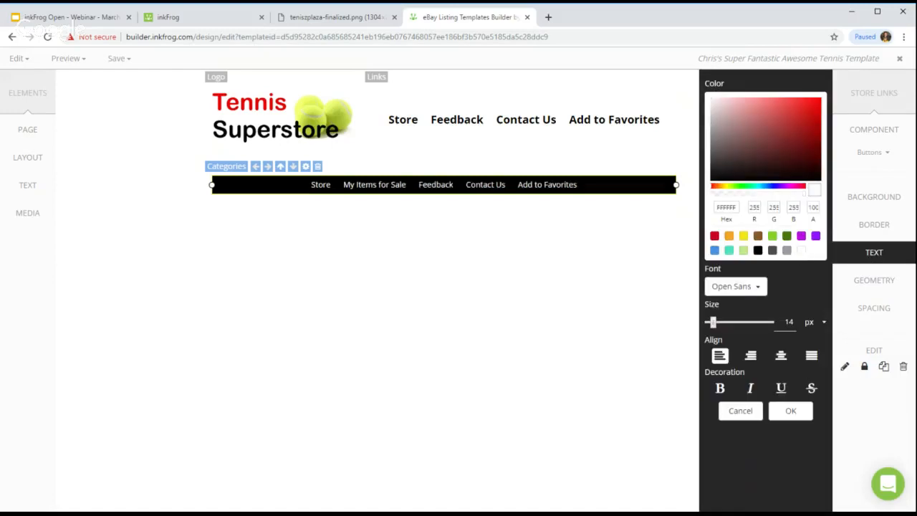
drag(713, 323, 714, 322)
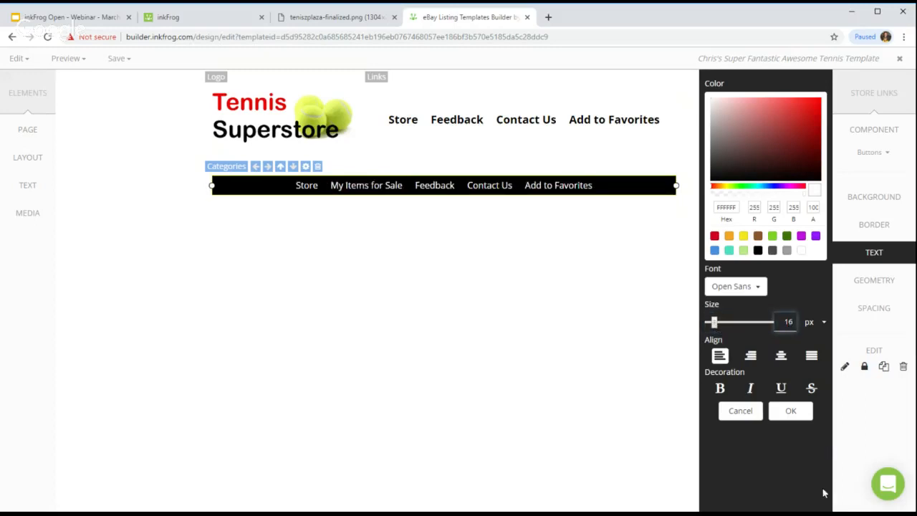
click(796, 413)
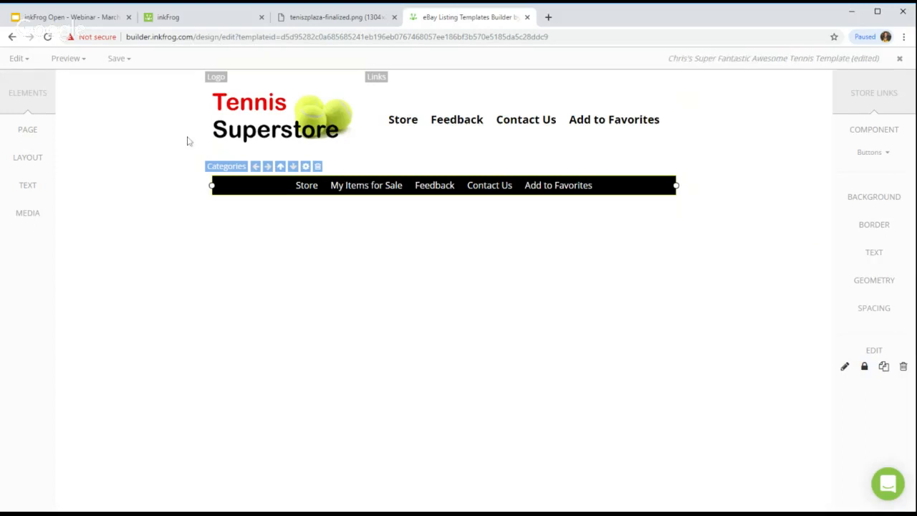
click(310, 198)
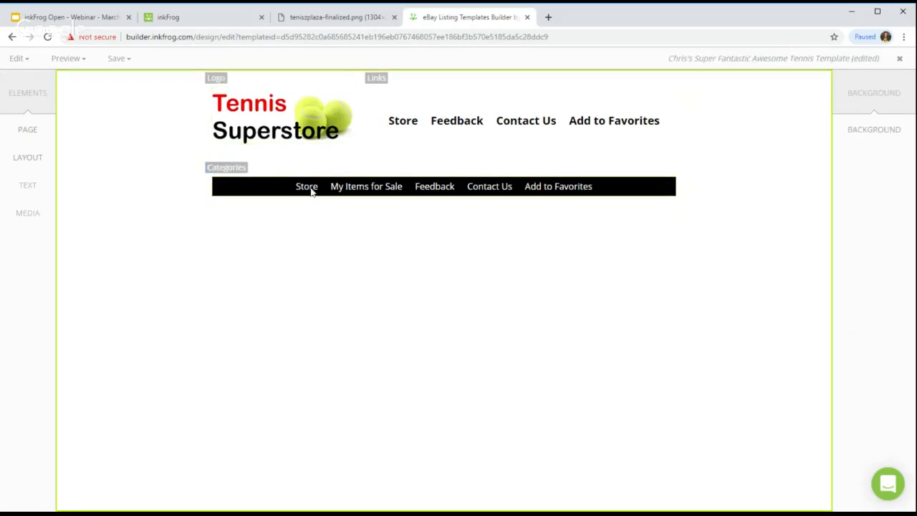
click(493, 186)
double_click(493, 187)
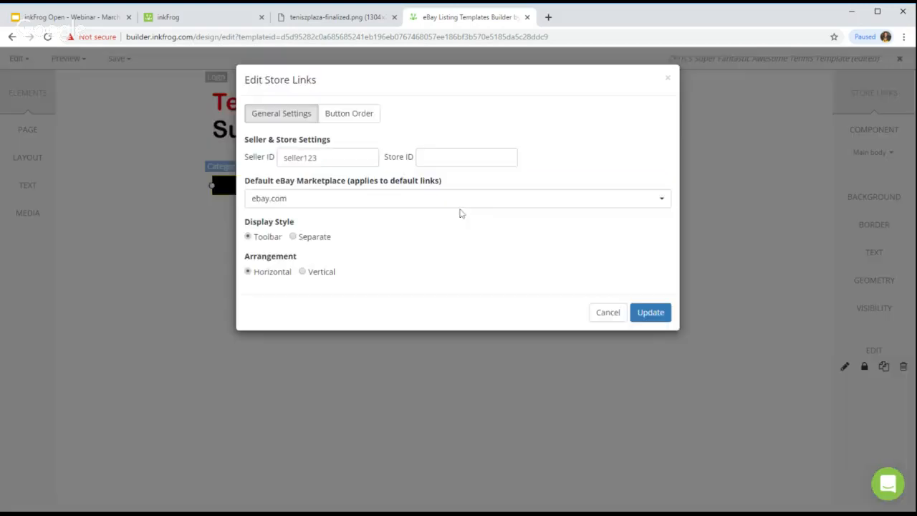
click(364, 116)
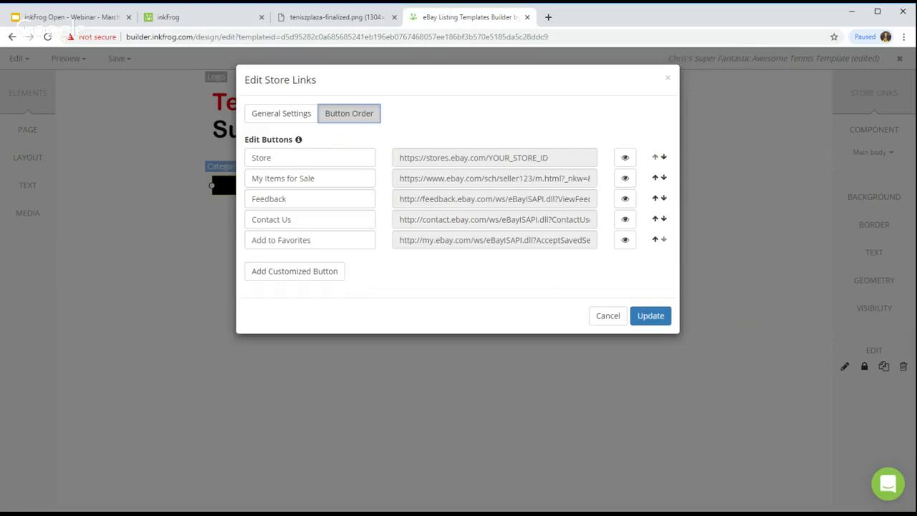
click(320, 273)
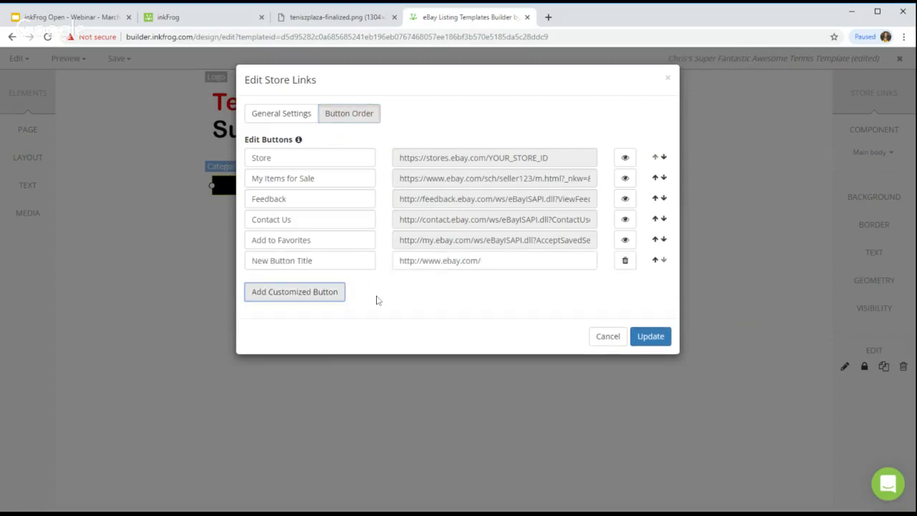
click(22, 235)
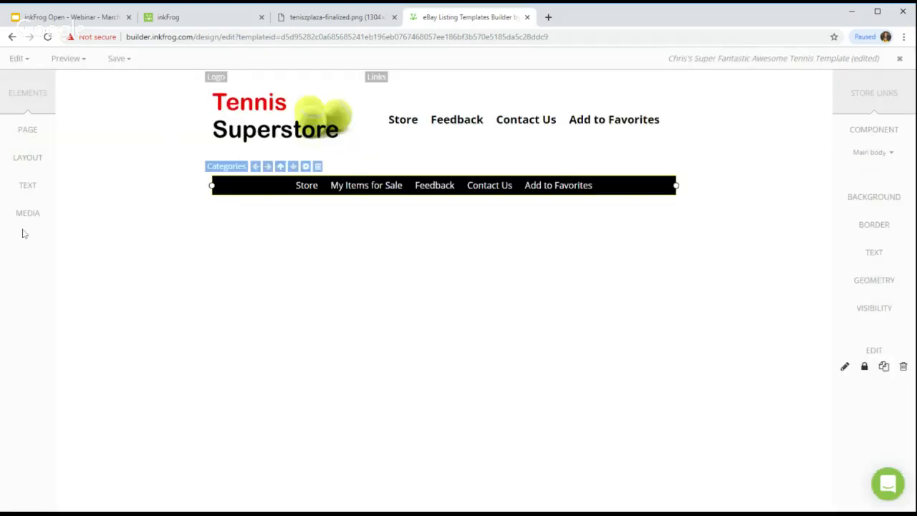
double_click(372, 185)
click(365, 116)
click(328, 272)
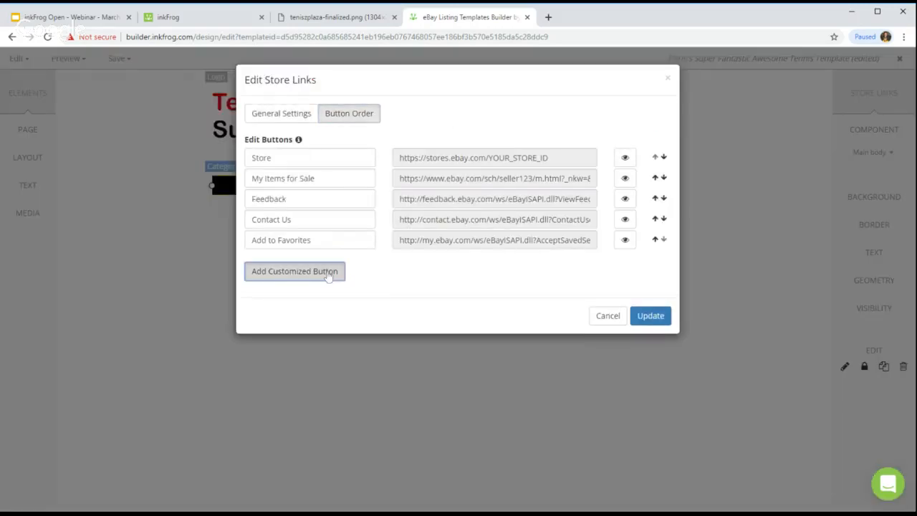
drag(322, 262, 251, 262)
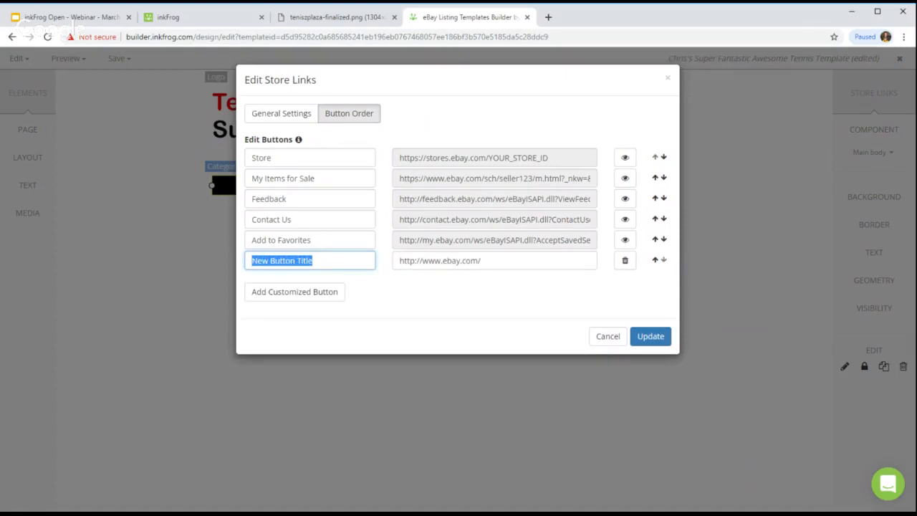
text(Racekts)
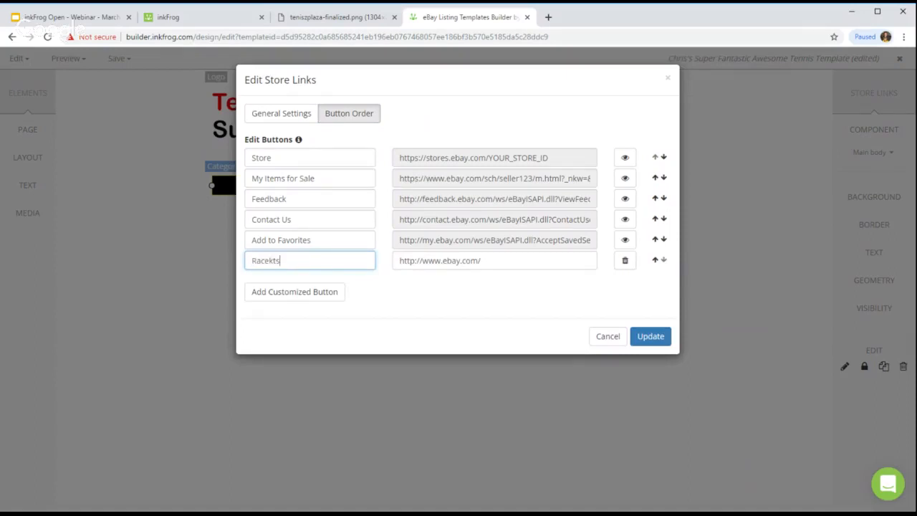
key(BackSpace)
key(BackSpace)
key(BackSpace)
key(BackSpace)
text(kets)
click(295, 292)
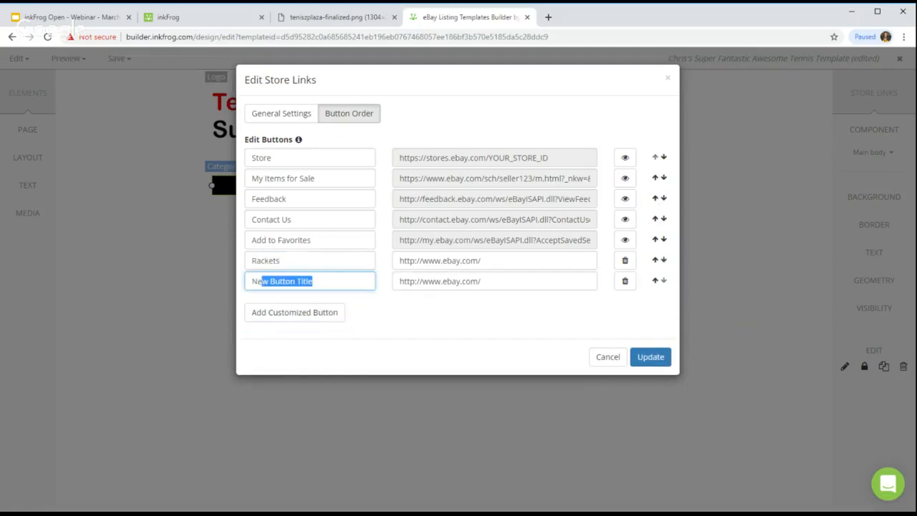
text(B)
key(BackSpace)
text(Balls)
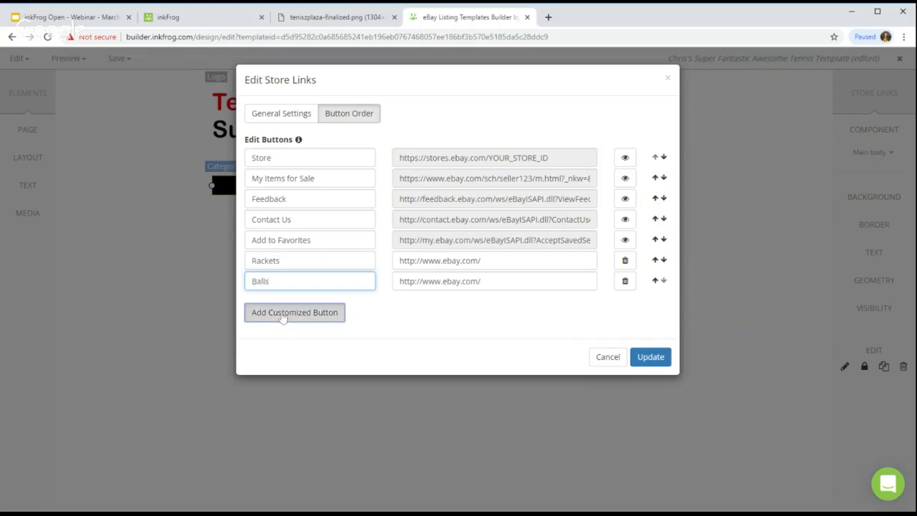
click(285, 315)
click(105, 296)
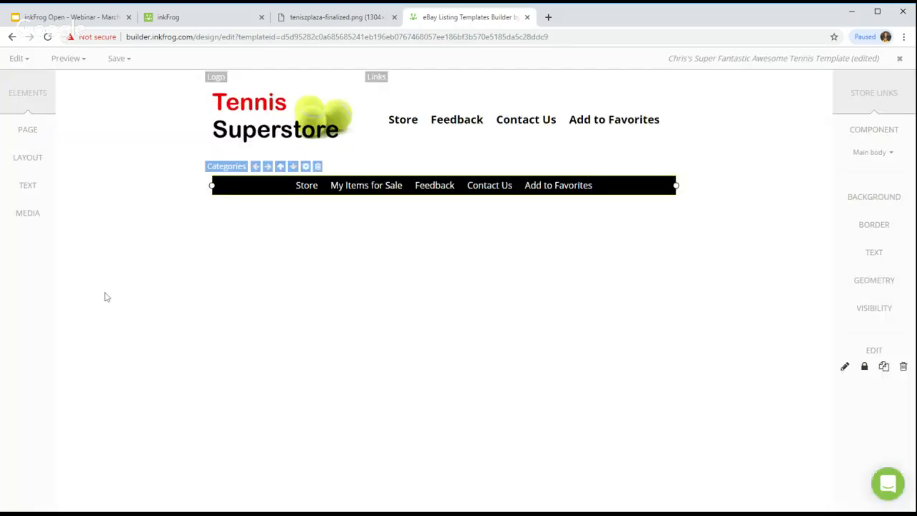
Step: Add custom Rackets and Balls buttons to the store links' button order
double_click(436, 186)
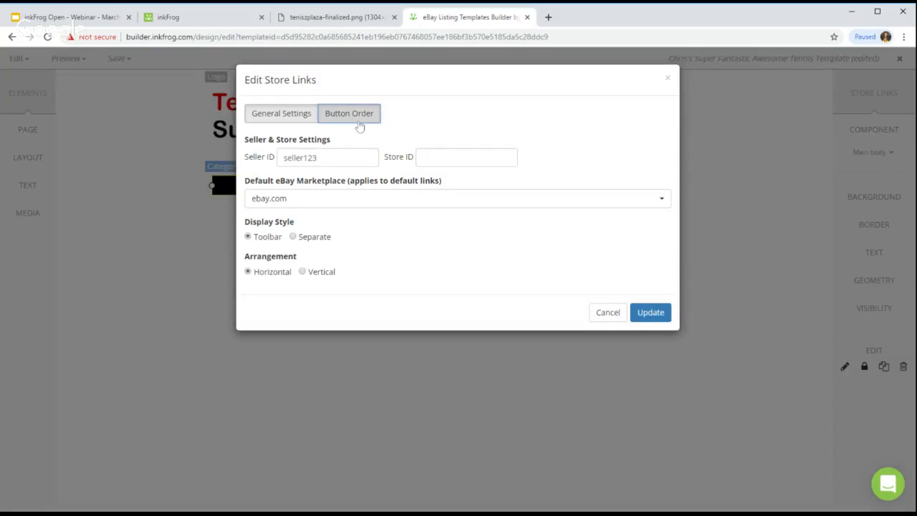
click(359, 123)
click(309, 268)
drag(314, 261, 258, 261)
key(BackSpace)
key(BackSpace)
text(Rackets)
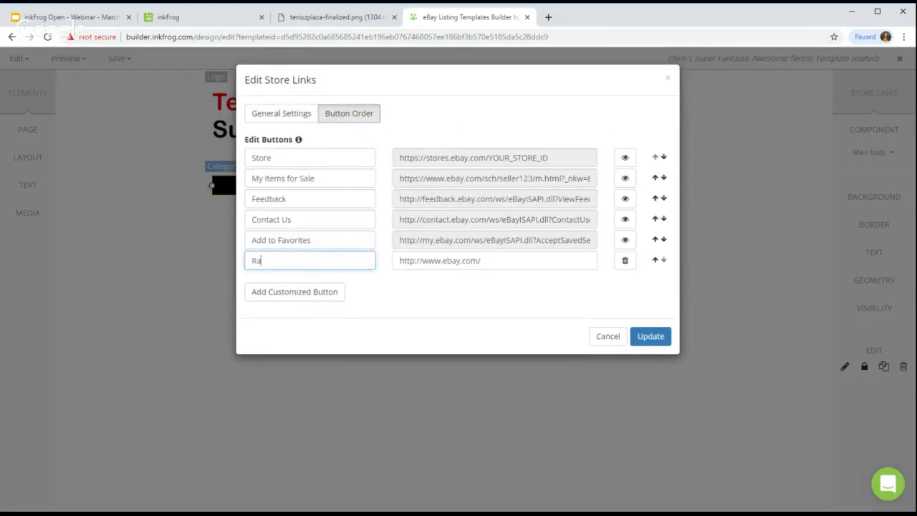
click(296, 296)
drag(315, 281, 250, 281)
text(Balls)
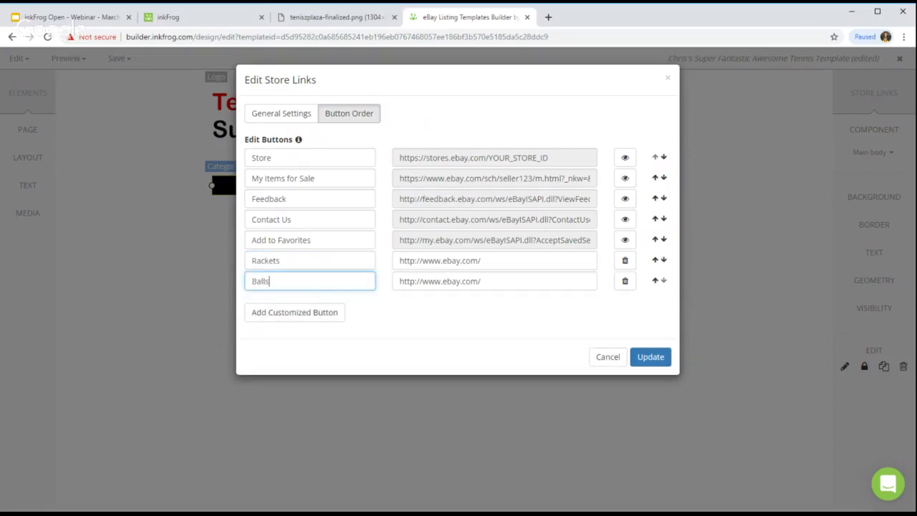
Step: Add custom Shoes and Clothing buttons and update the Categories bar
click(284, 312)
drag(315, 302, 251, 301)
text(Shoes)
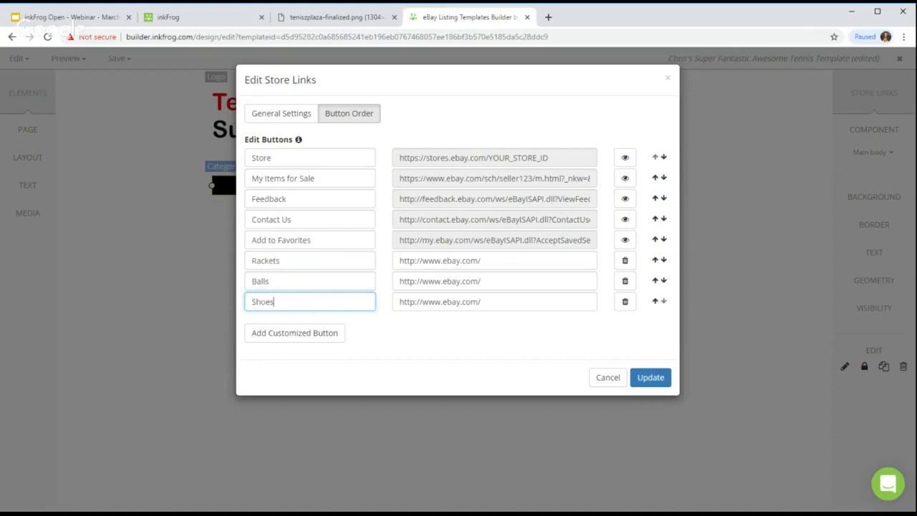
click(301, 332)
drag(313, 323, 251, 322)
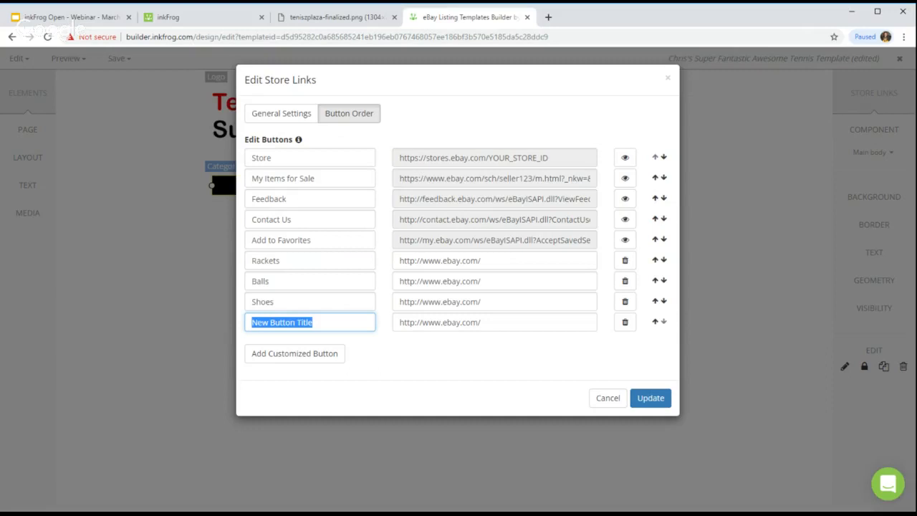
text(Clothing)
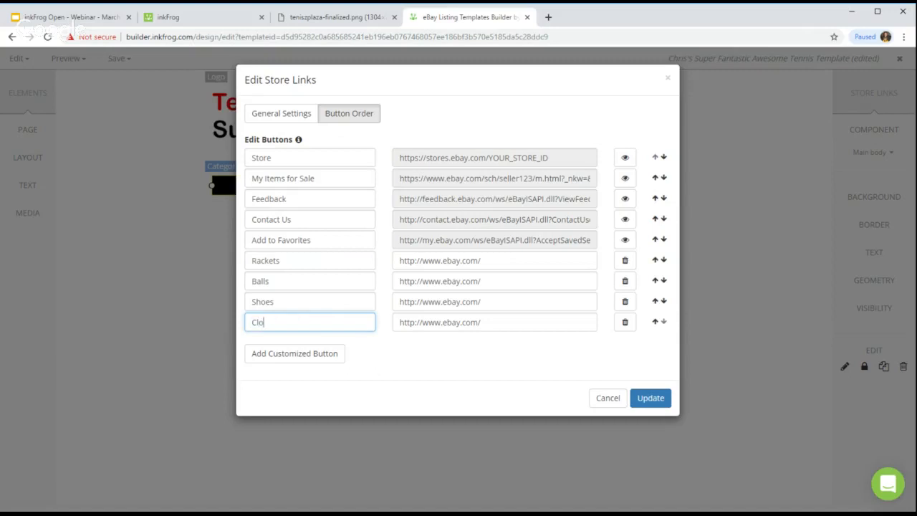
click(650, 397)
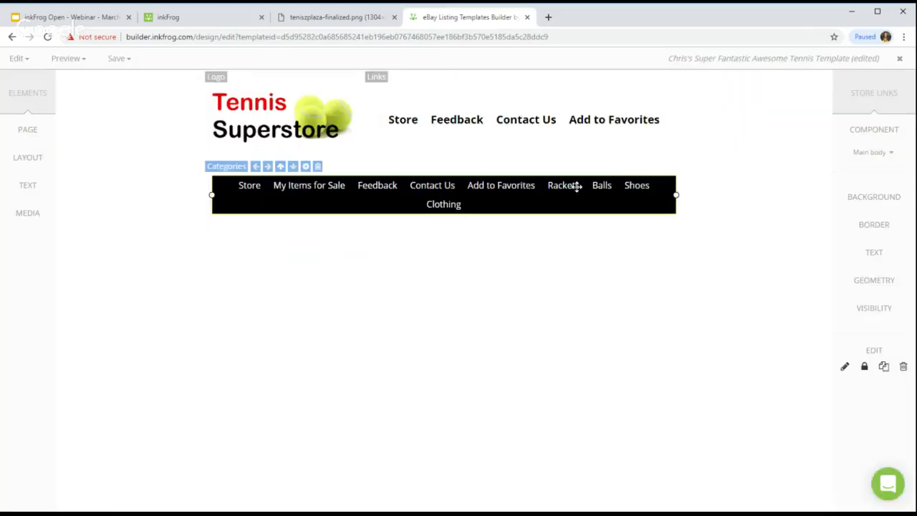
Step: Hide the five default links: Add to Favorites, Contact Us, Feedback, My Items for Sale, Store
double_click(442, 201)
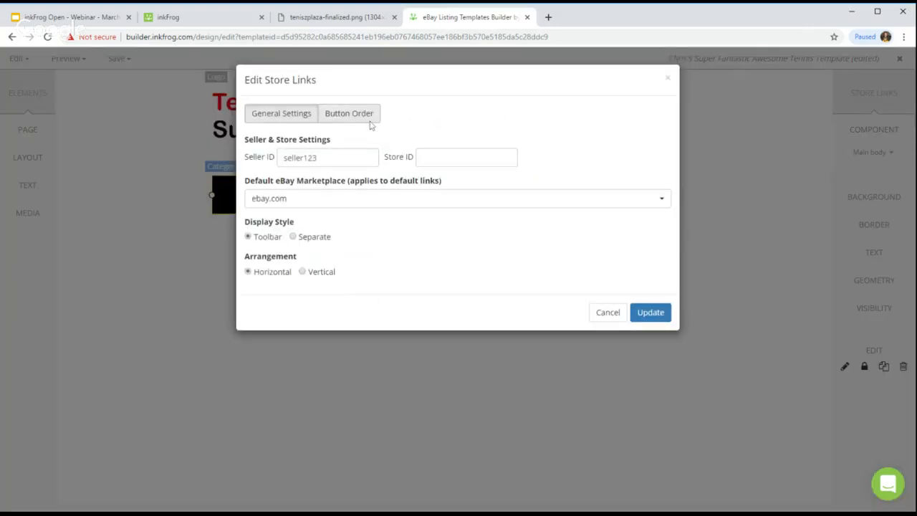
click(370, 119)
click(625, 239)
click(625, 219)
click(625, 199)
click(625, 177)
click(625, 157)
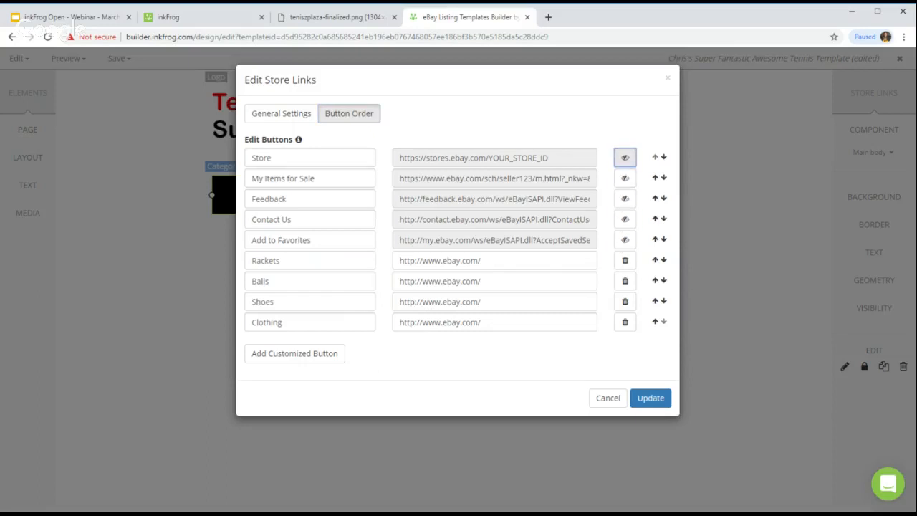
Step: Edit the Rackets, Balls and Shoes link addresses, apply them, and view the teniszplaza-finalized.png mockup
click(456, 261)
click(455, 280)
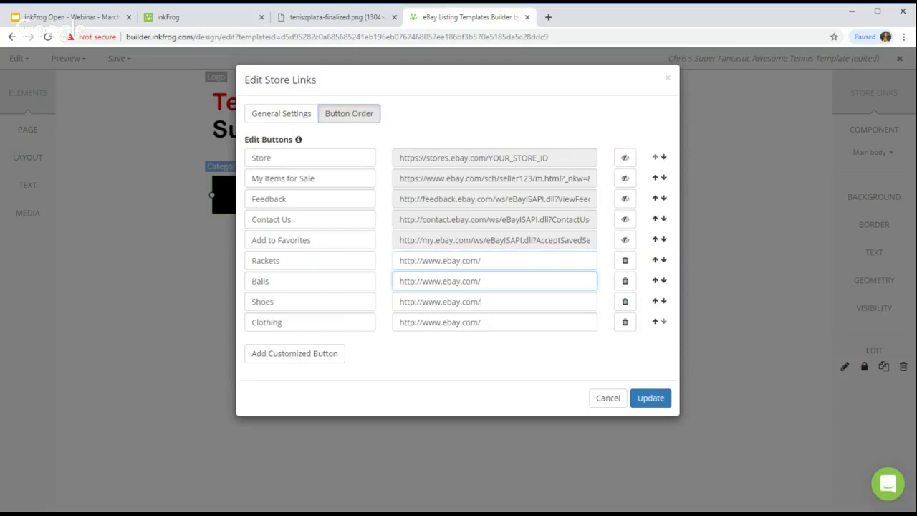
click(456, 302)
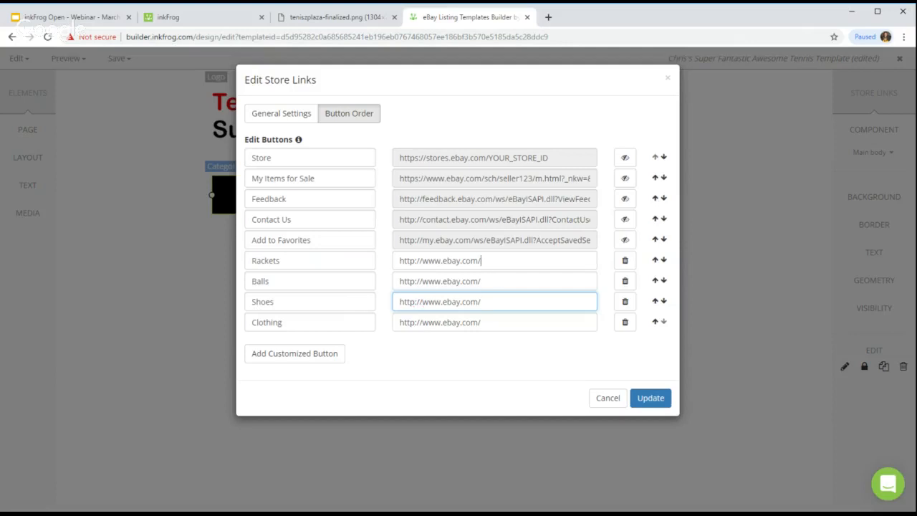
click(496, 261)
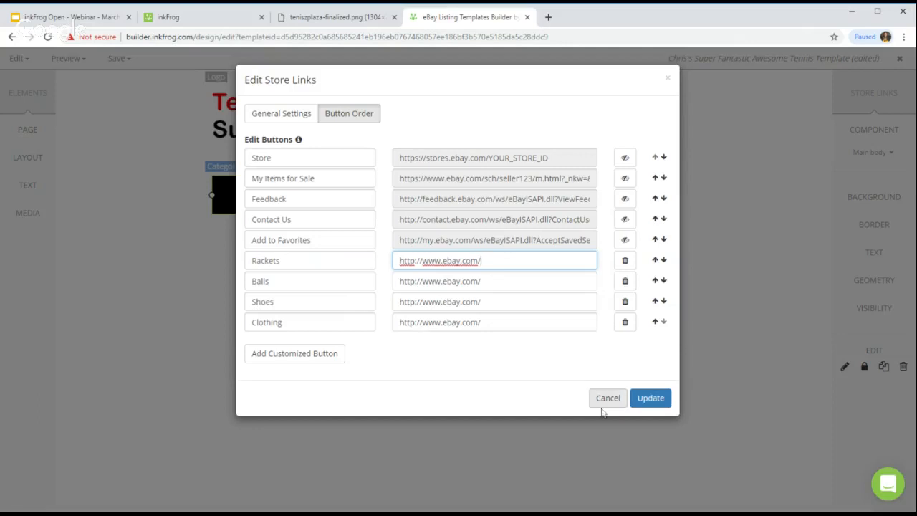
click(651, 398)
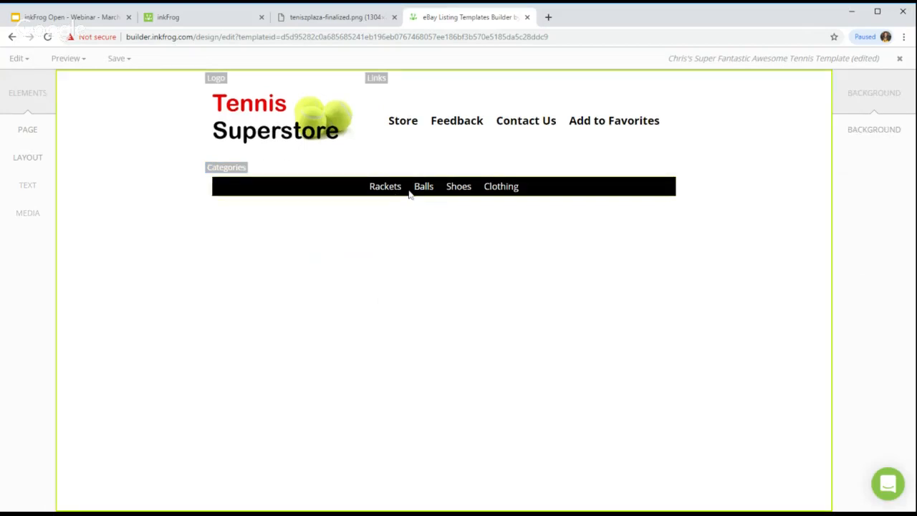
click(317, 19)
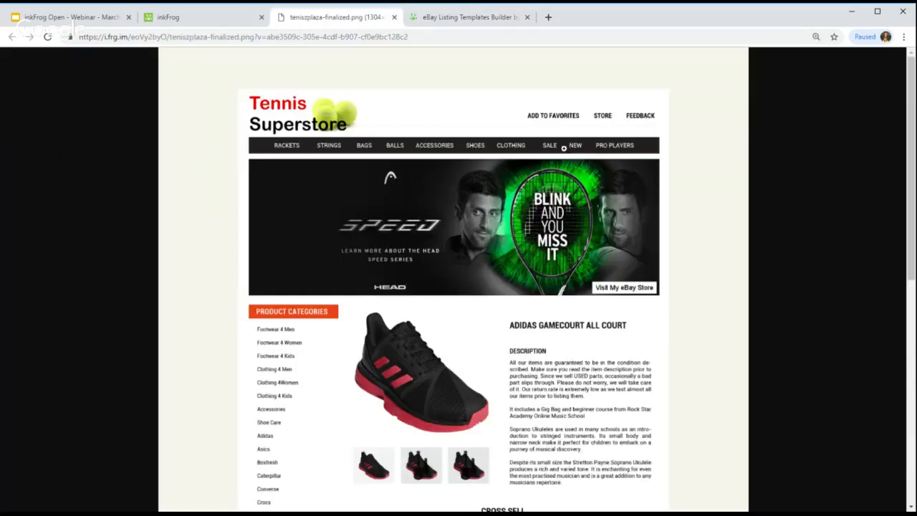
Step: Glance at the mockup once more, then return to the editor's Layout row options
click(505, 20)
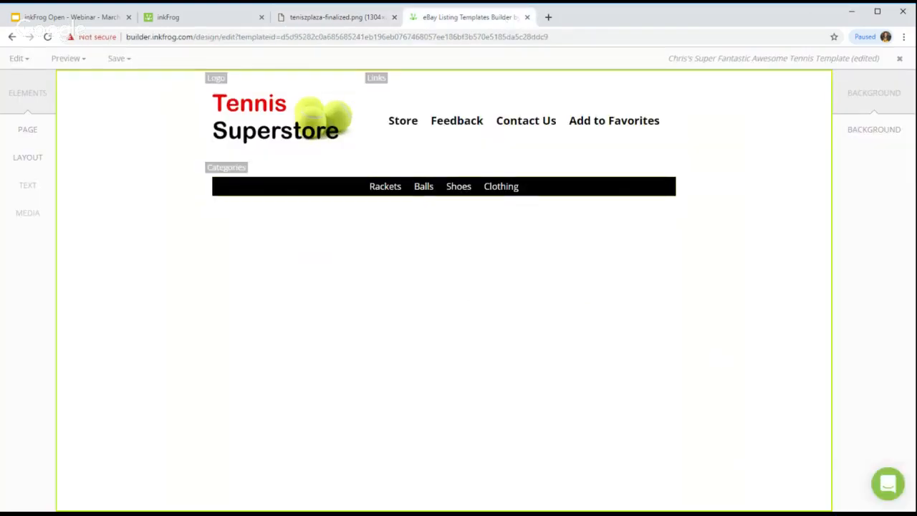
click(321, 20)
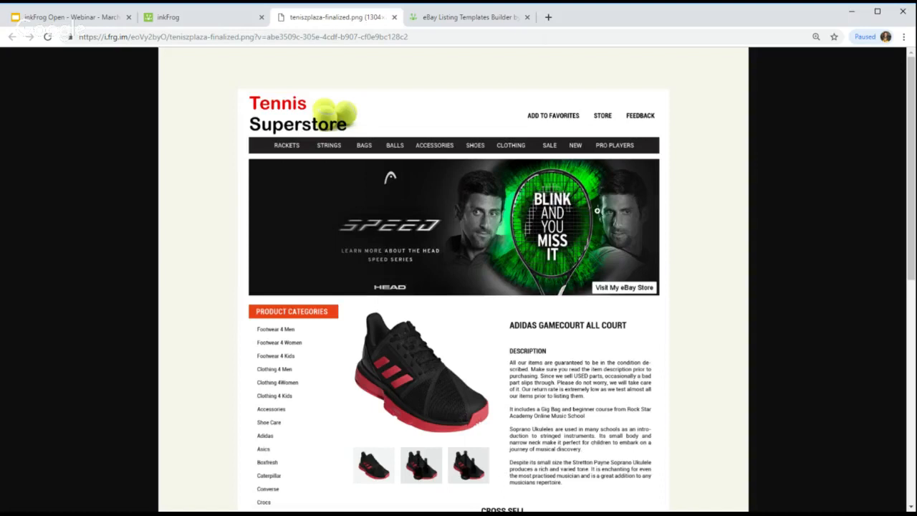
click(466, 17)
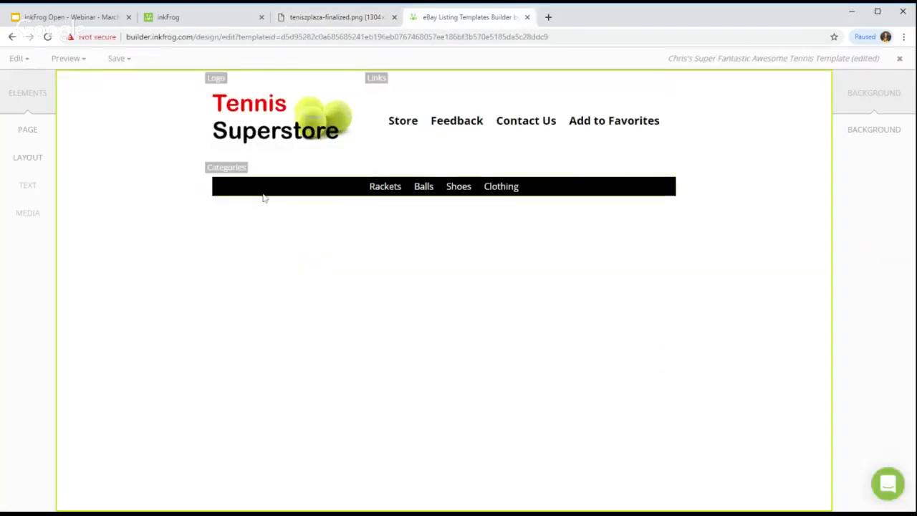
click(44, 158)
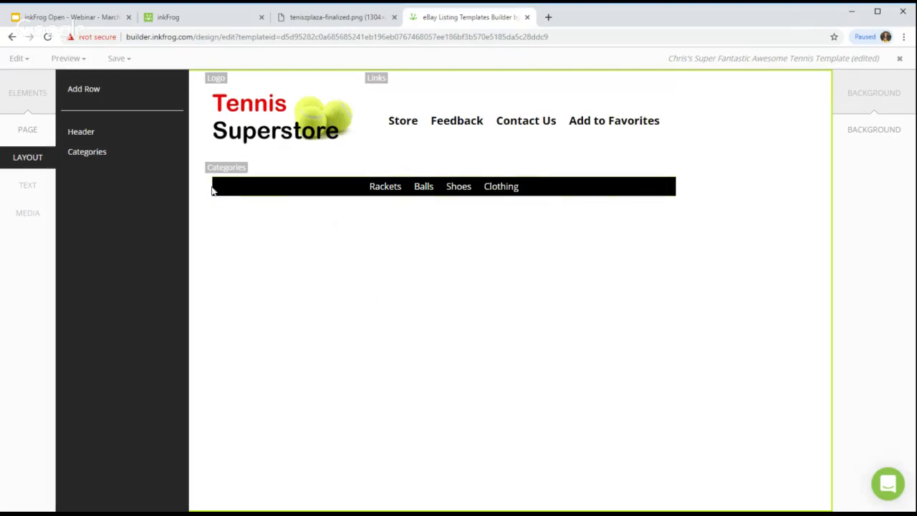
Step: Add a one-column row tagged 'Banner' for row and column under the Categories bar
click(115, 96)
click(599, 419)
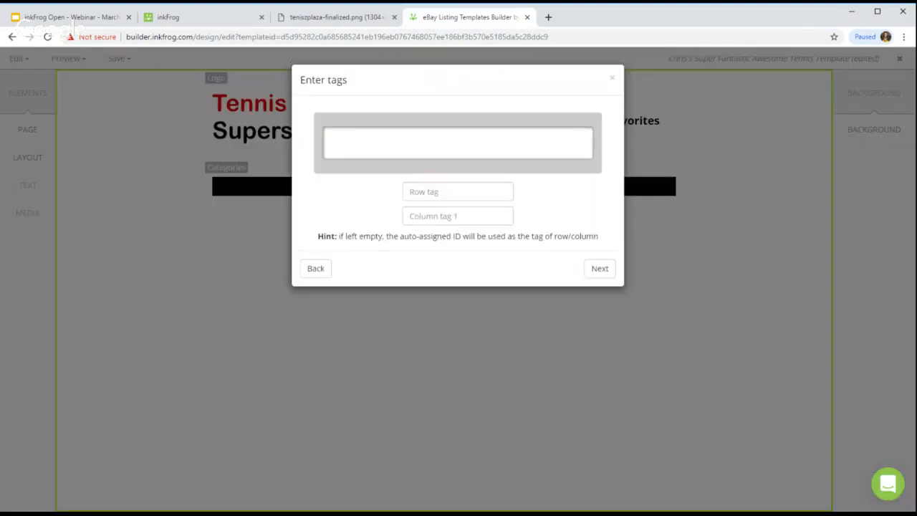
click(457, 193)
text(Banner)
key(Tab)
text(Banner)
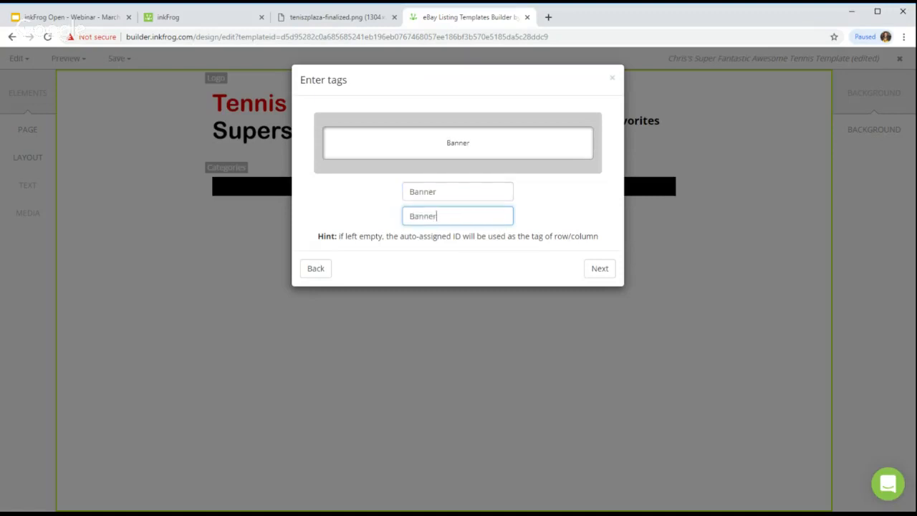
click(601, 270)
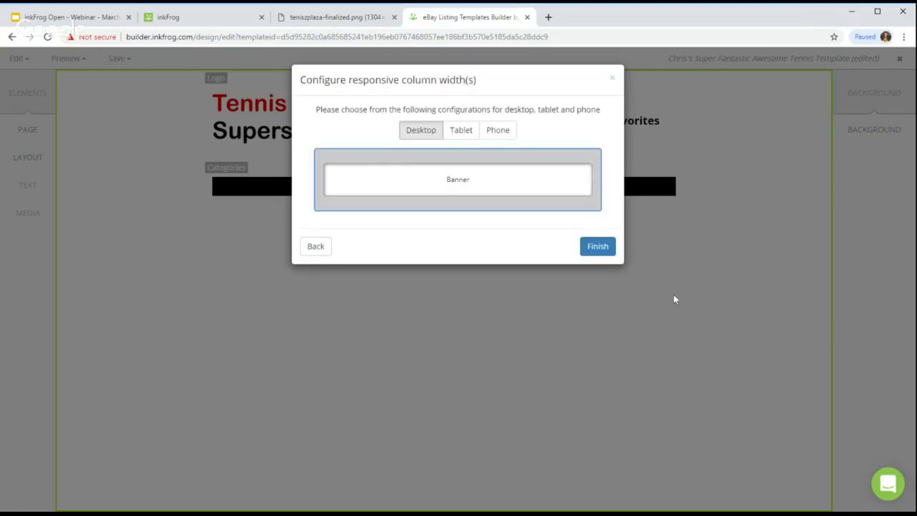
click(599, 248)
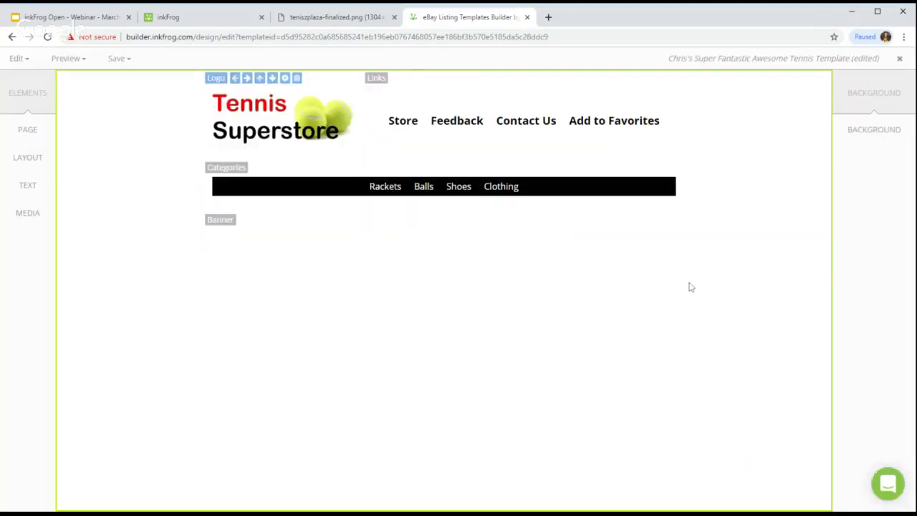
click(224, 223)
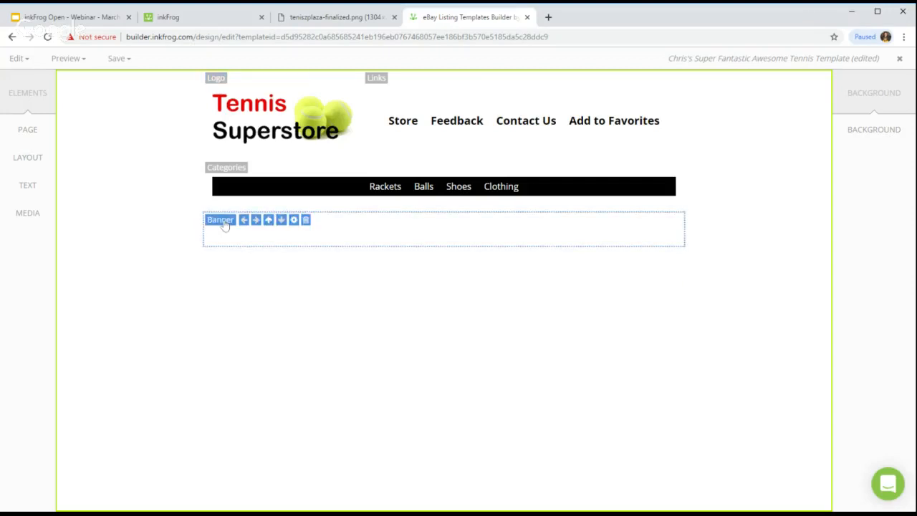
Step: Insert the tennis-header image from the inkFrog library into the Banner row
click(31, 225)
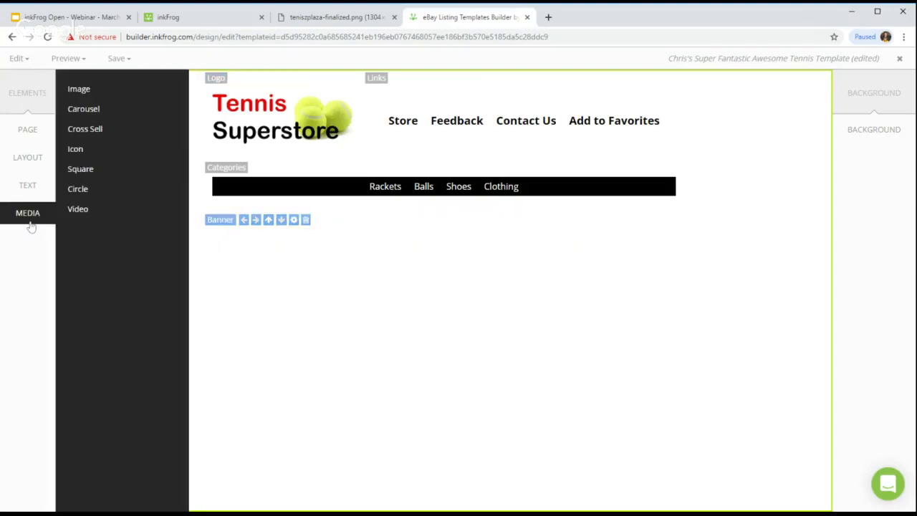
click(84, 100)
click(321, 121)
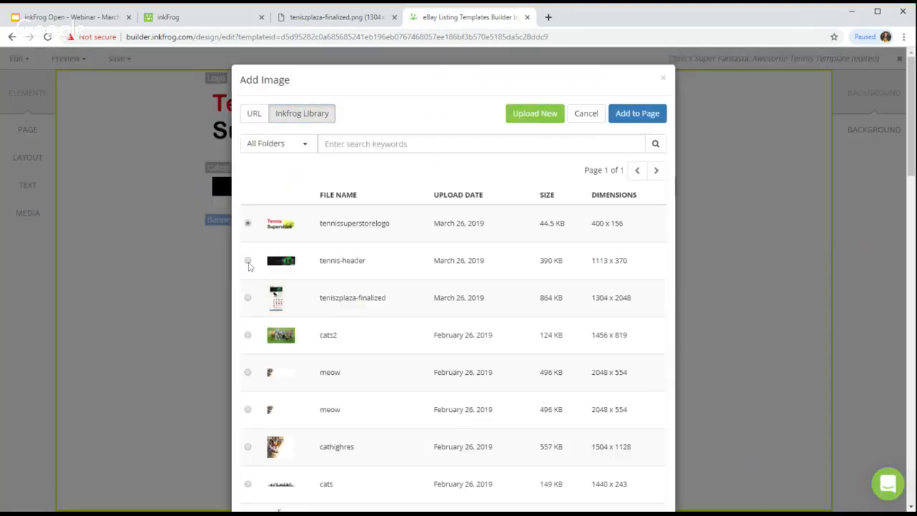
click(248, 262)
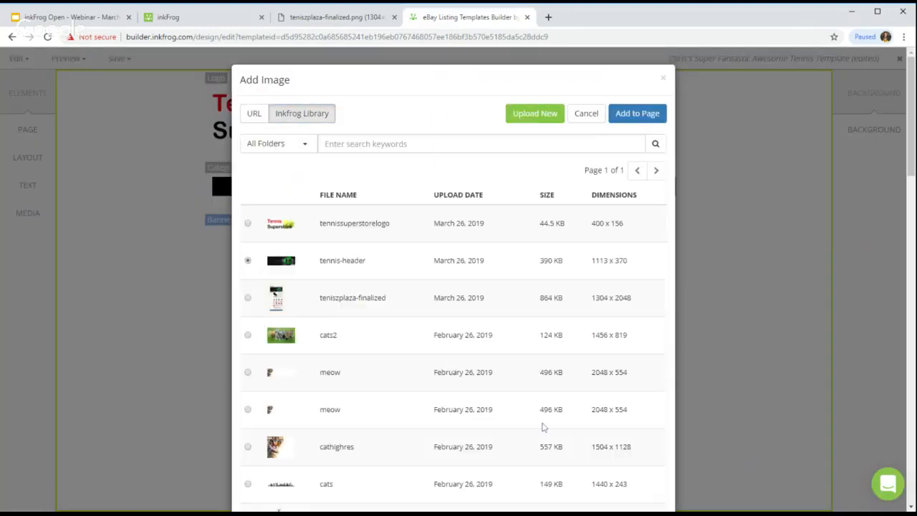
click(622, 114)
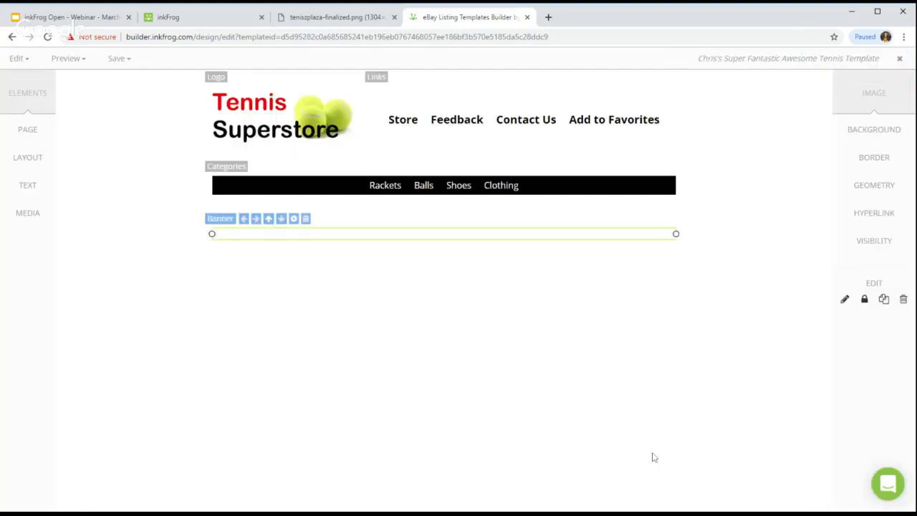
click(737, 424)
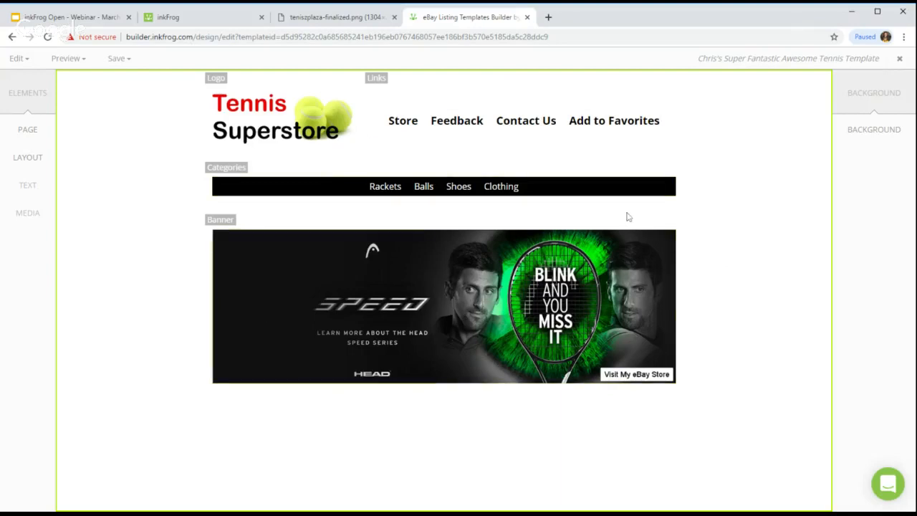
click(333, 16)
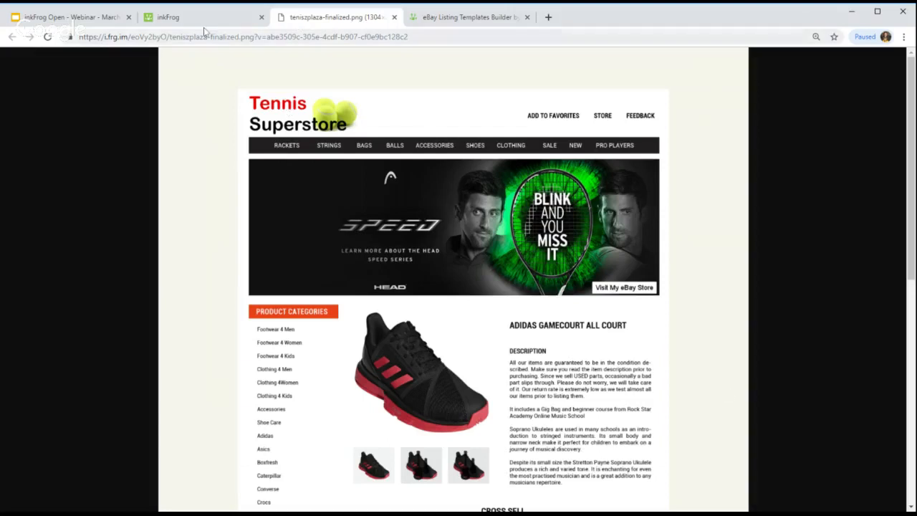
click(85, 26)
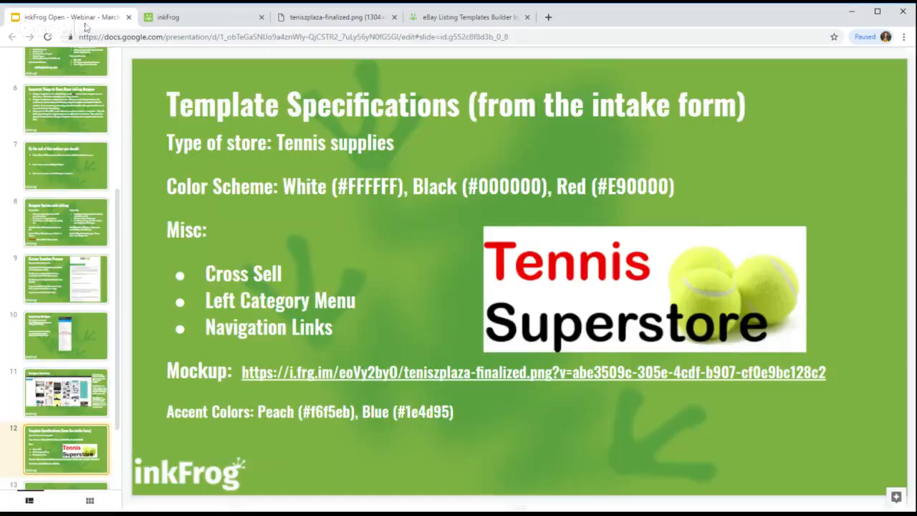
click(336, 413)
drag(350, 413, 315, 412)
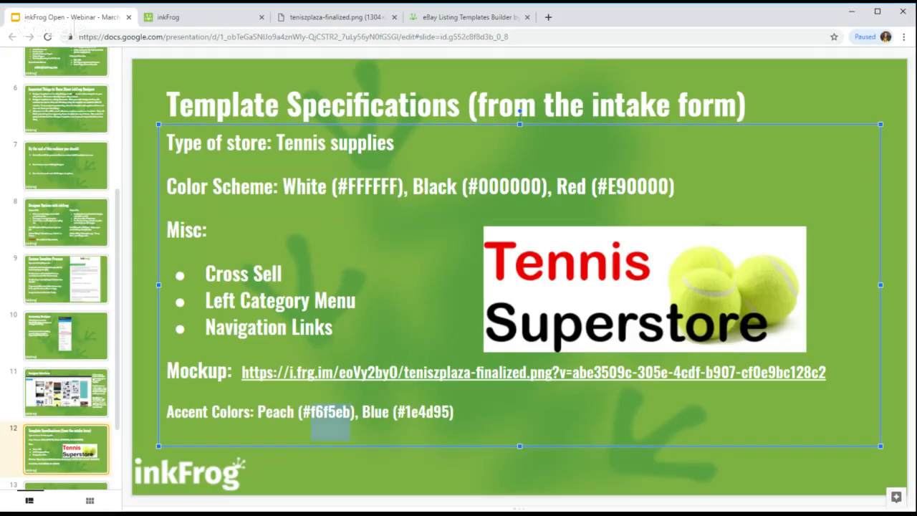
click(487, 15)
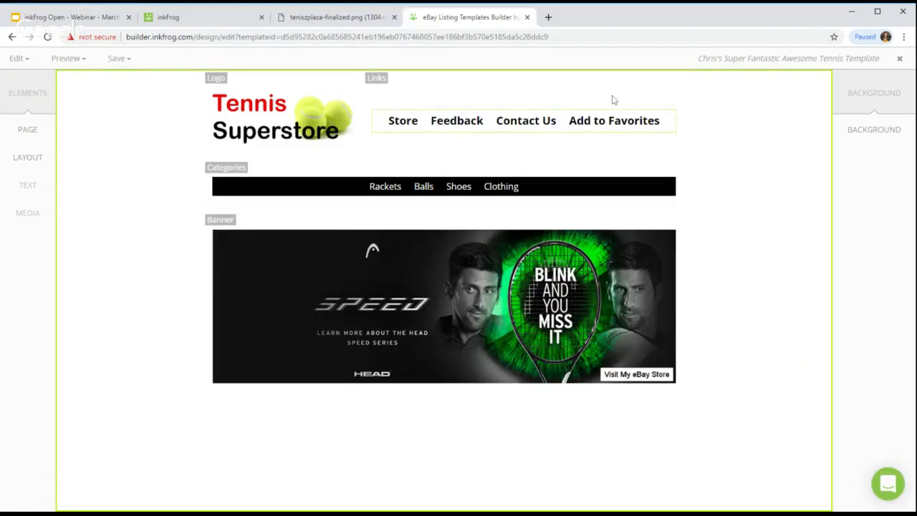
Step: Set the page background to hex f6f5eb and compare it with the mockup image
click(26, 132)
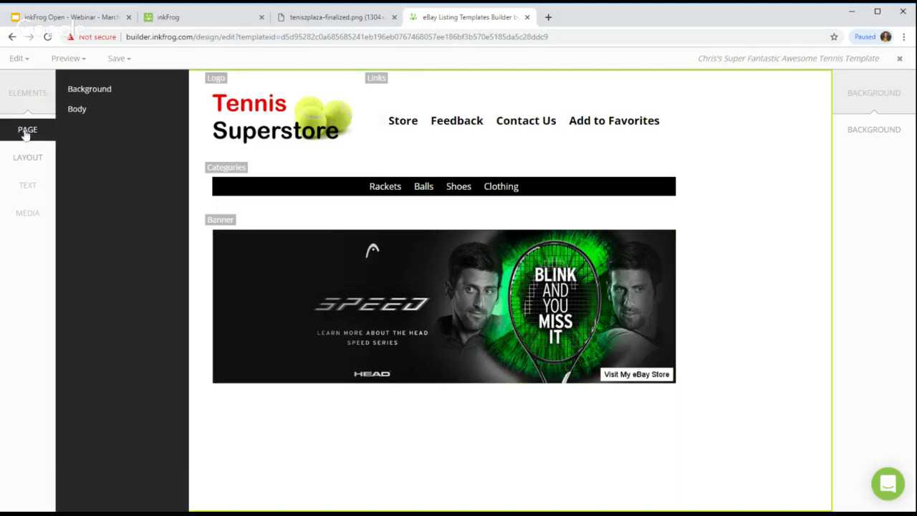
click(112, 90)
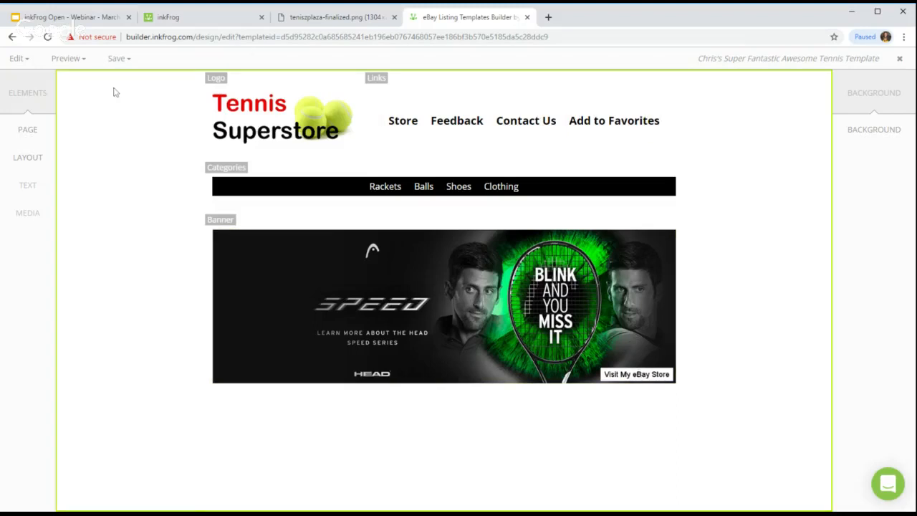
click(887, 139)
double_click(727, 207)
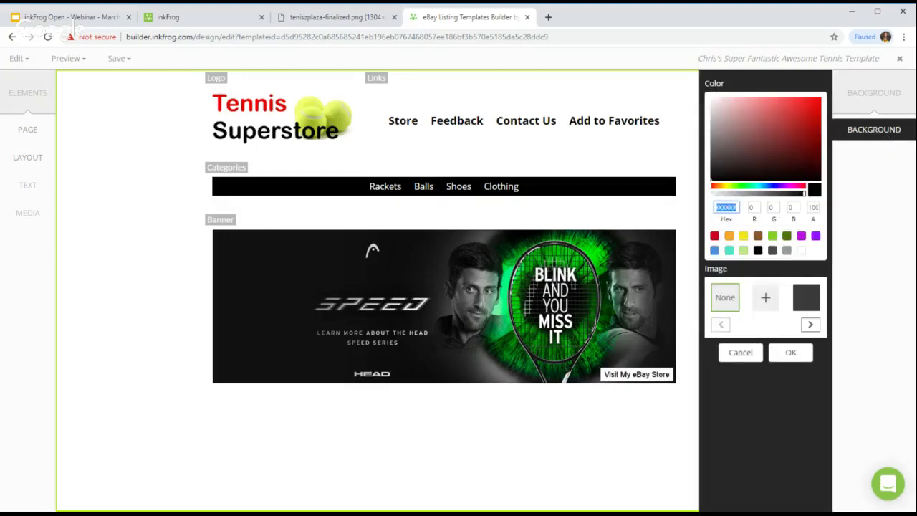
text(f6f5eb)
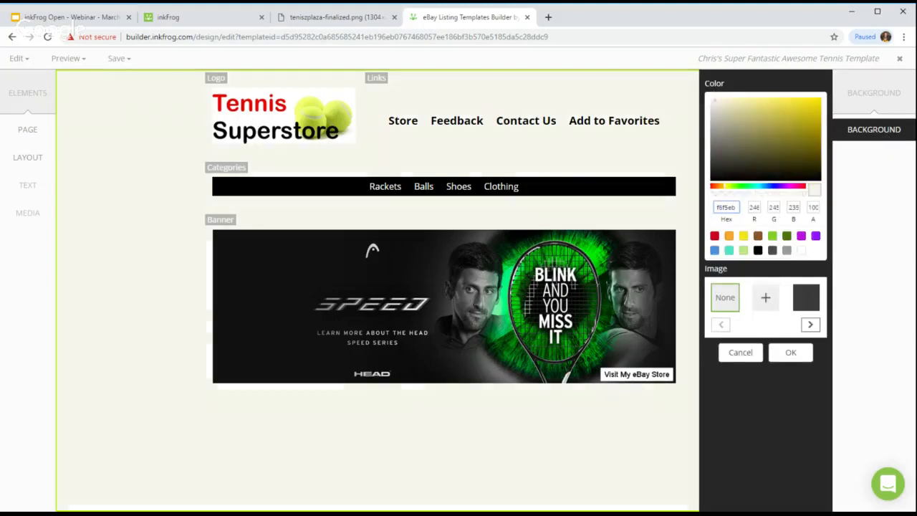
click(789, 353)
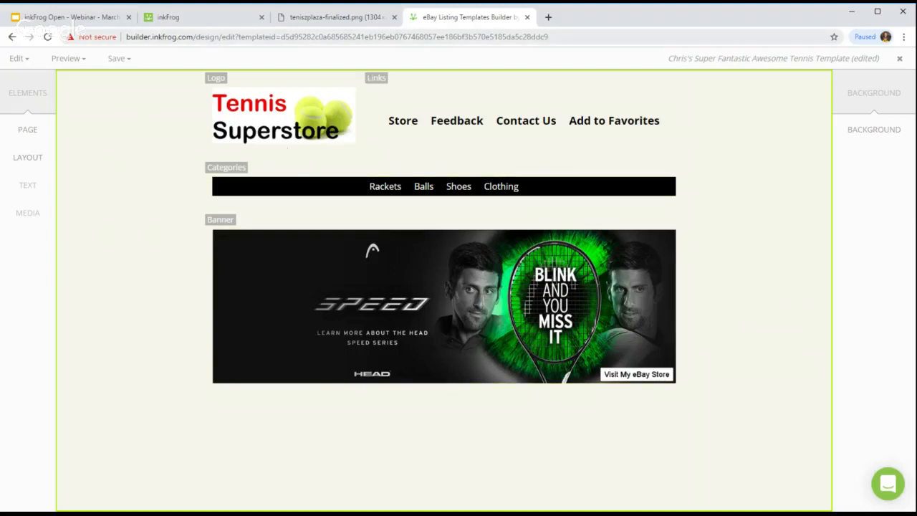
click(343, 20)
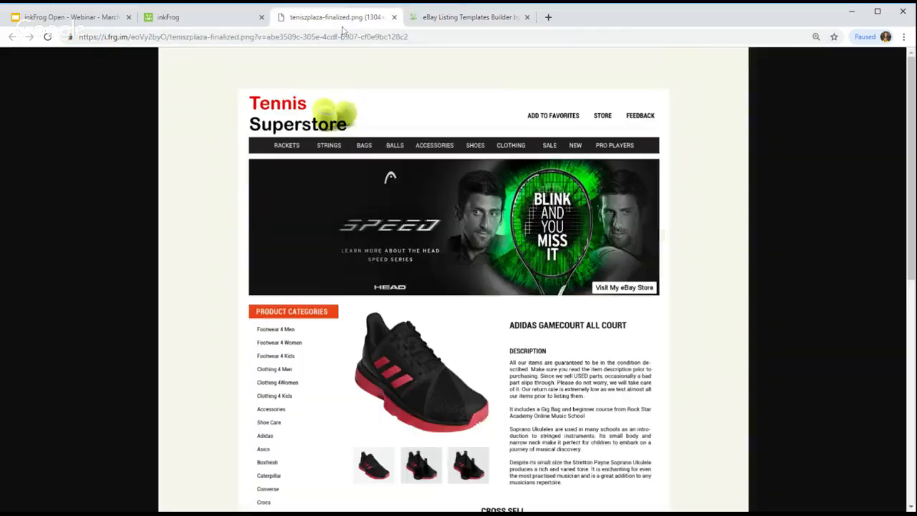
Step: In Rows editing mode, give the Header row a white background
click(469, 17)
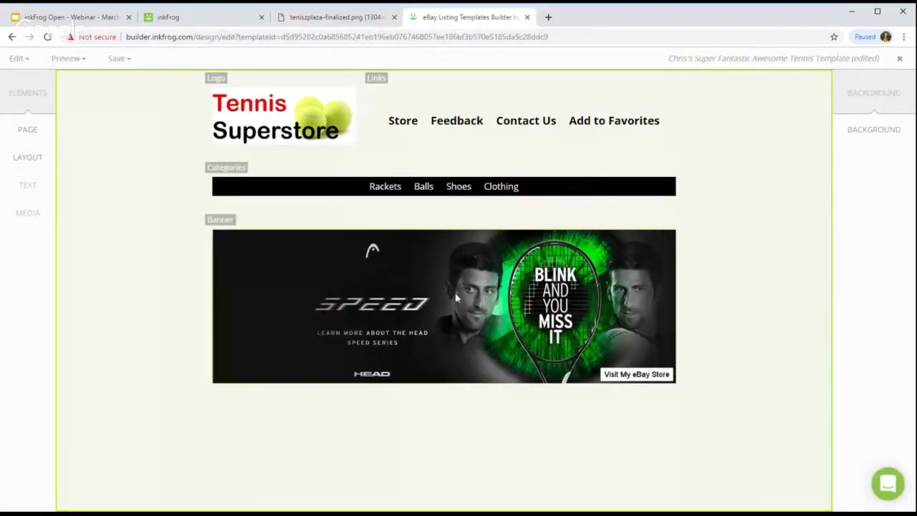
click(20, 59)
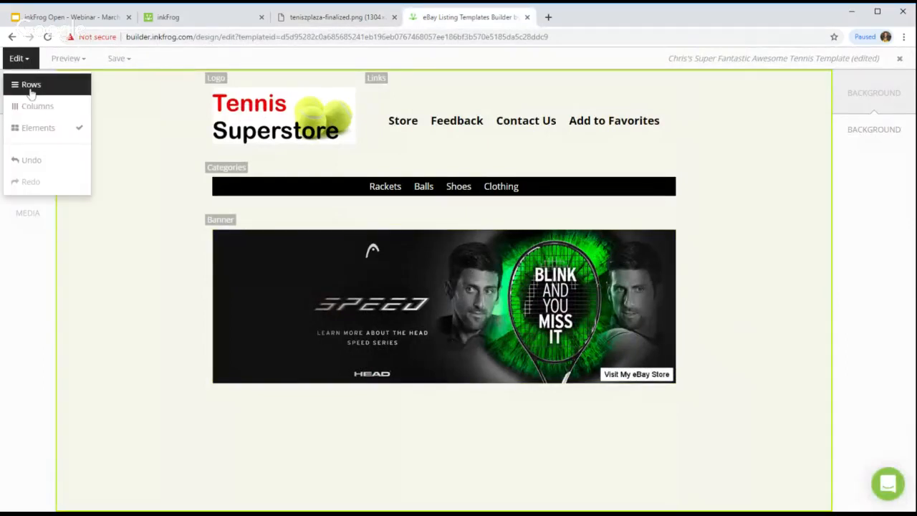
click(30, 86)
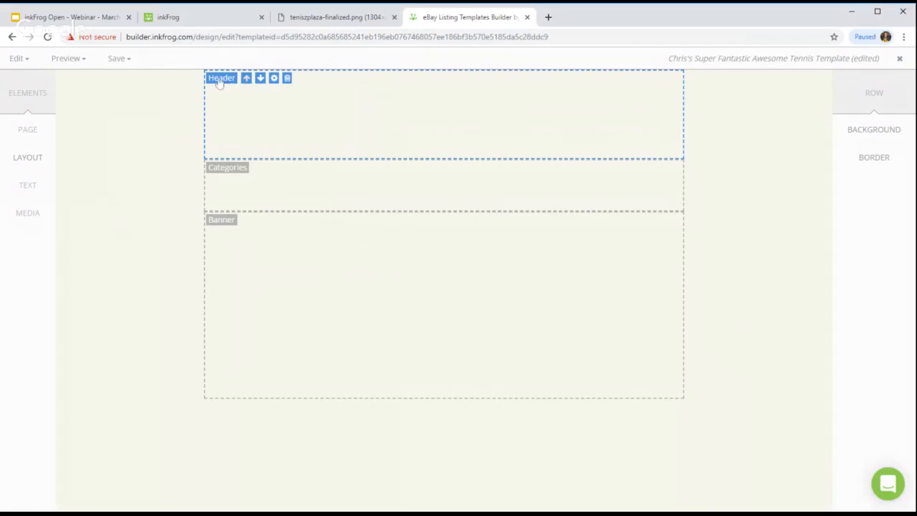
click(874, 132)
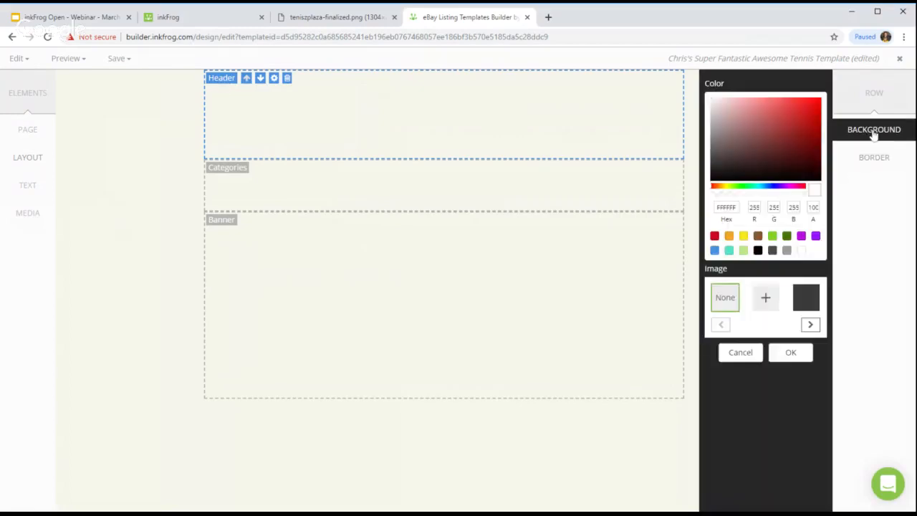
click(802, 250)
click(791, 355)
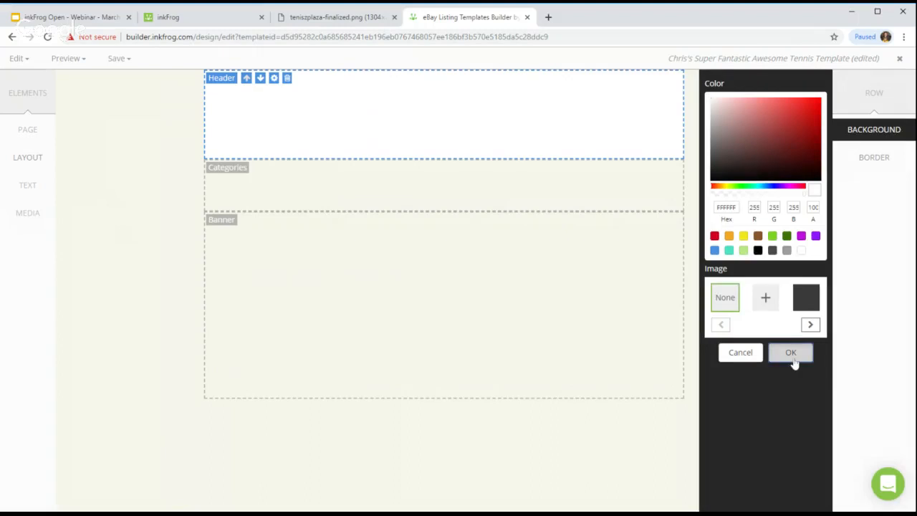
Step: Give the Categories and Banner rows white backgrounds too
click(320, 171)
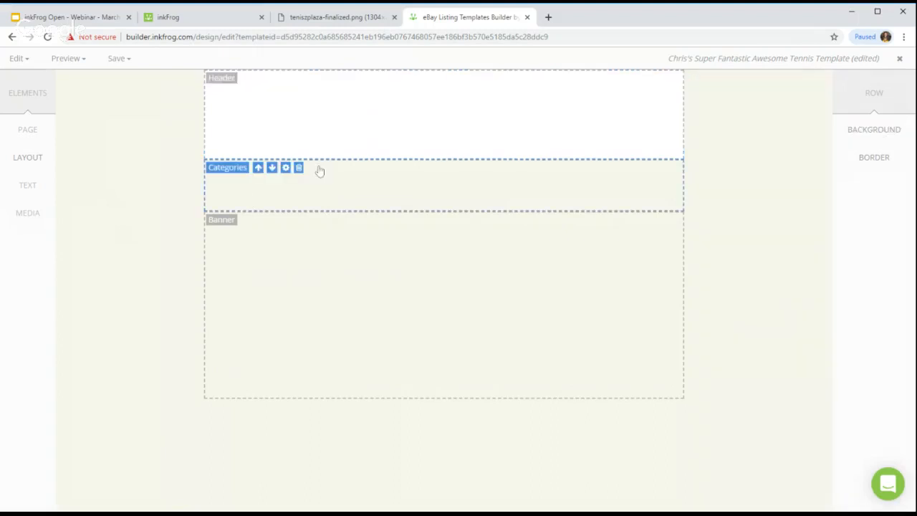
click(872, 130)
click(802, 251)
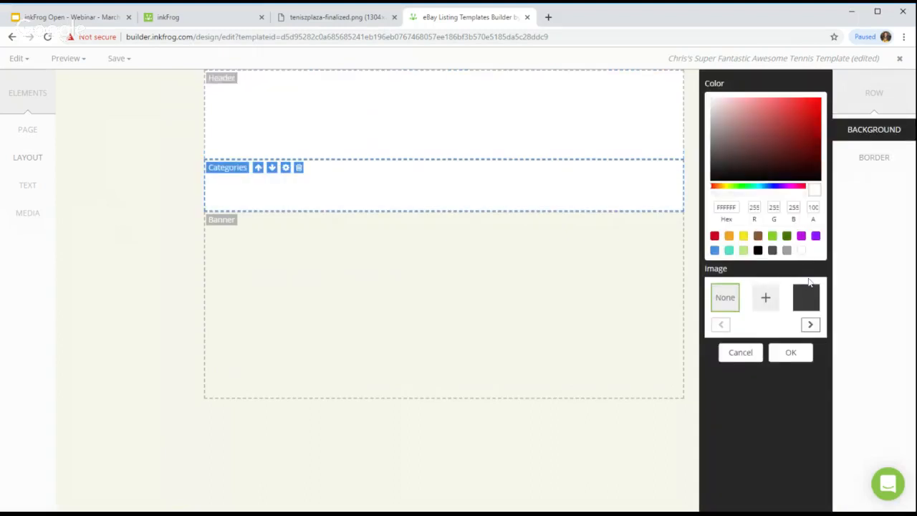
click(804, 351)
click(222, 226)
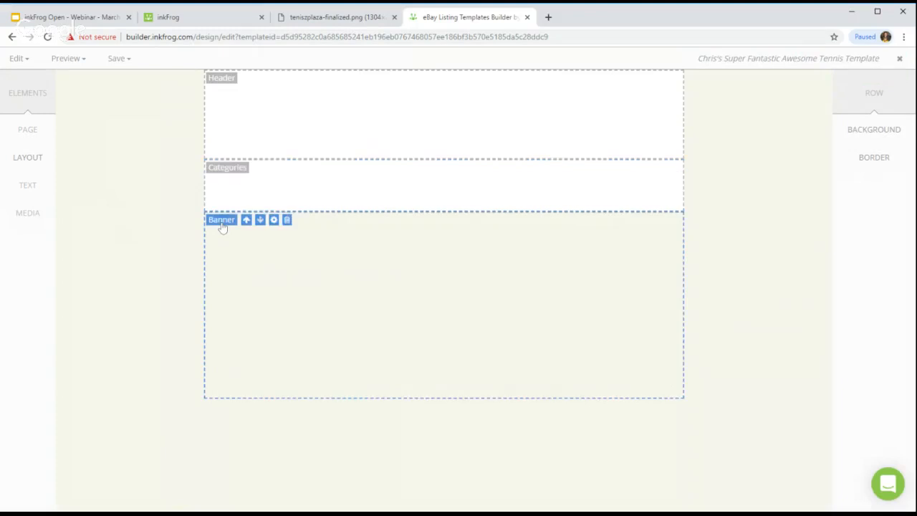
click(889, 140)
click(802, 252)
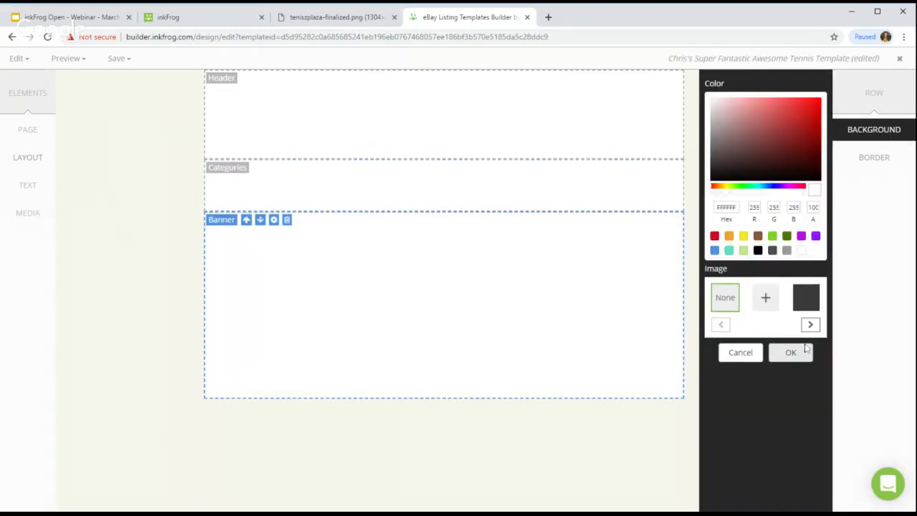
click(795, 356)
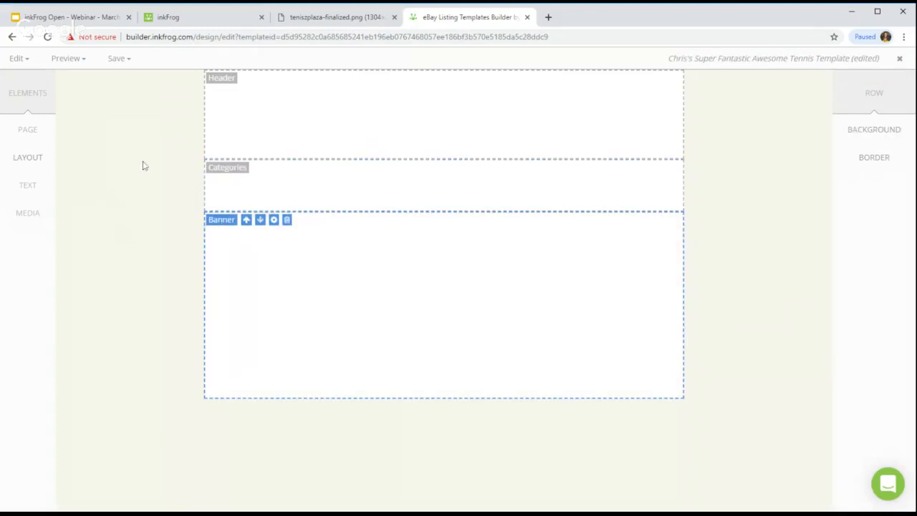
Step: Switch back to Elements editing mode and compare the template with the teniszplaza-finalized.png mockup
click(18, 58)
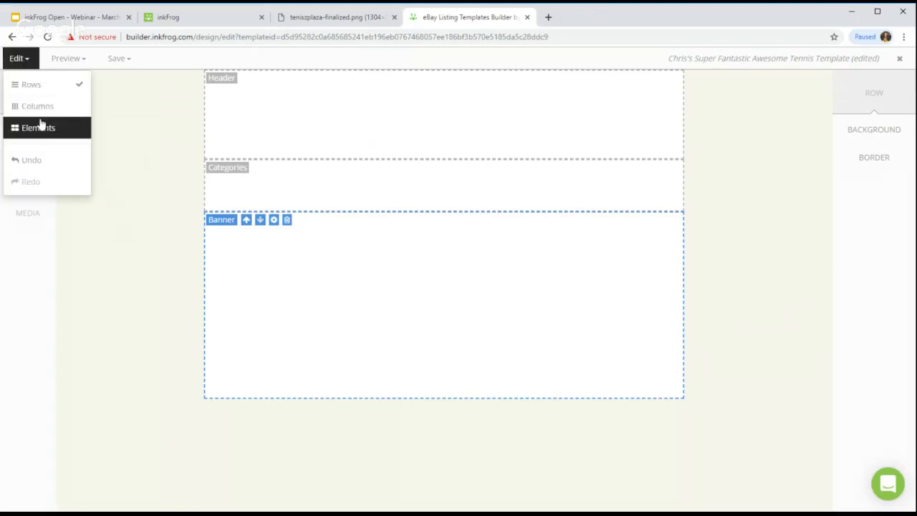
click(38, 128)
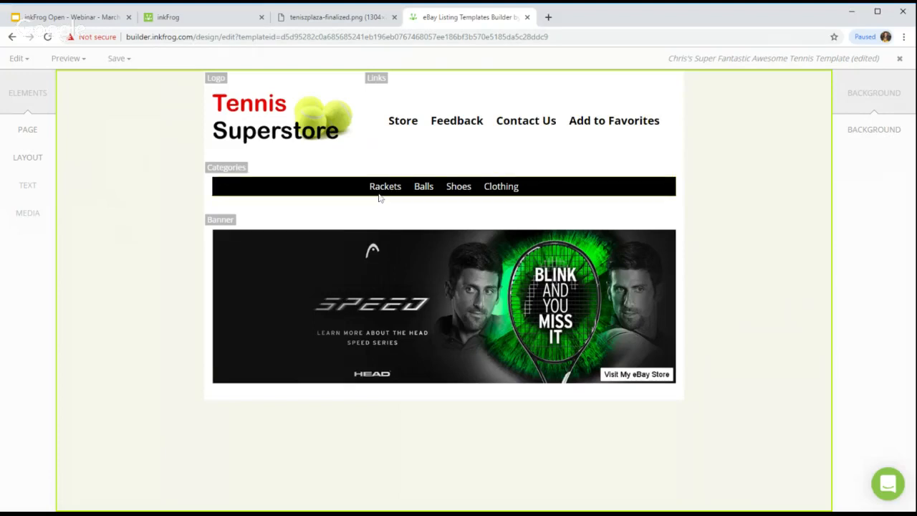
click(319, 22)
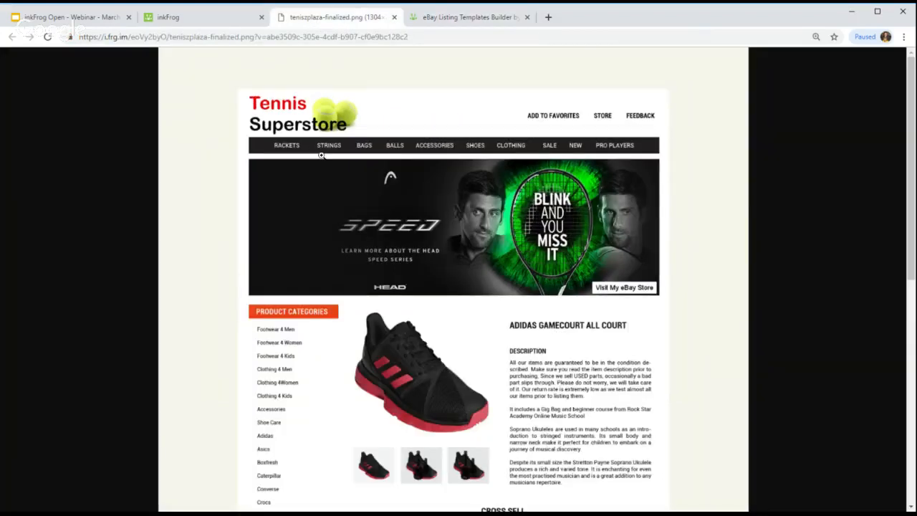
click(451, 18)
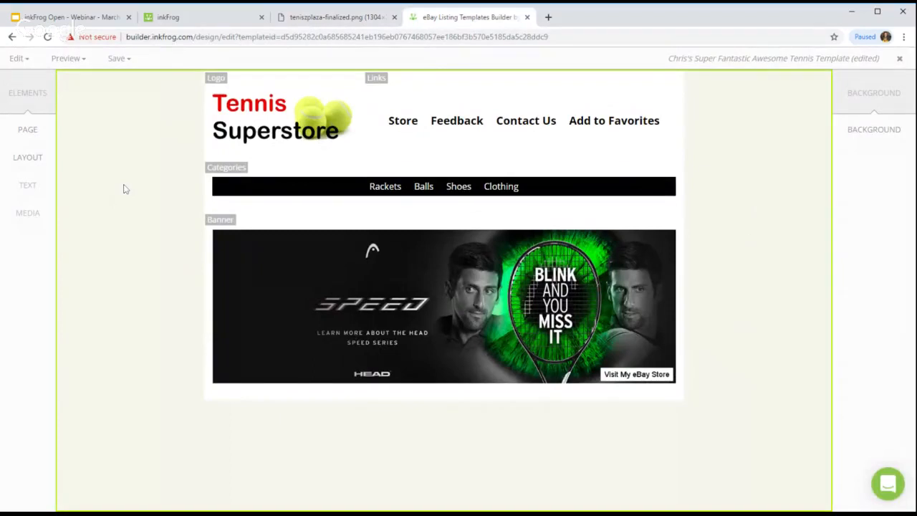
Step: Give the Categories column customized padding of X 15 and Y 5
click(217, 174)
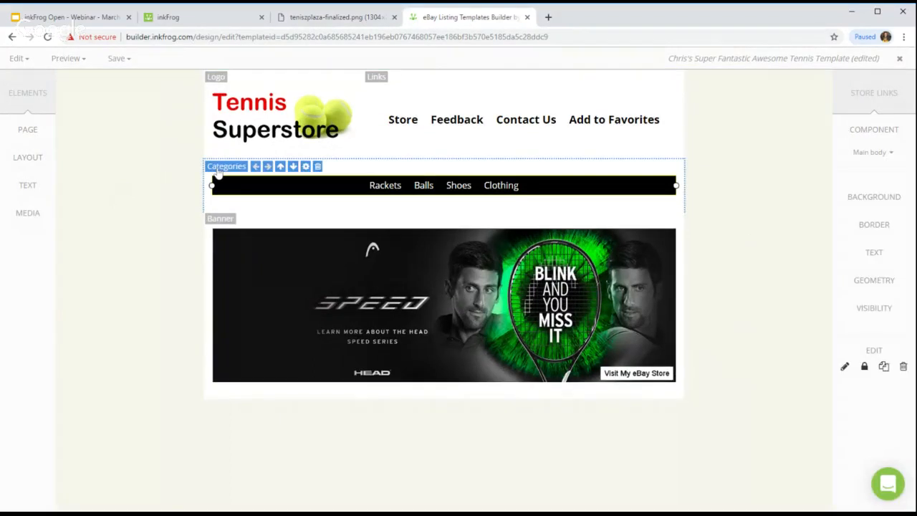
click(306, 167)
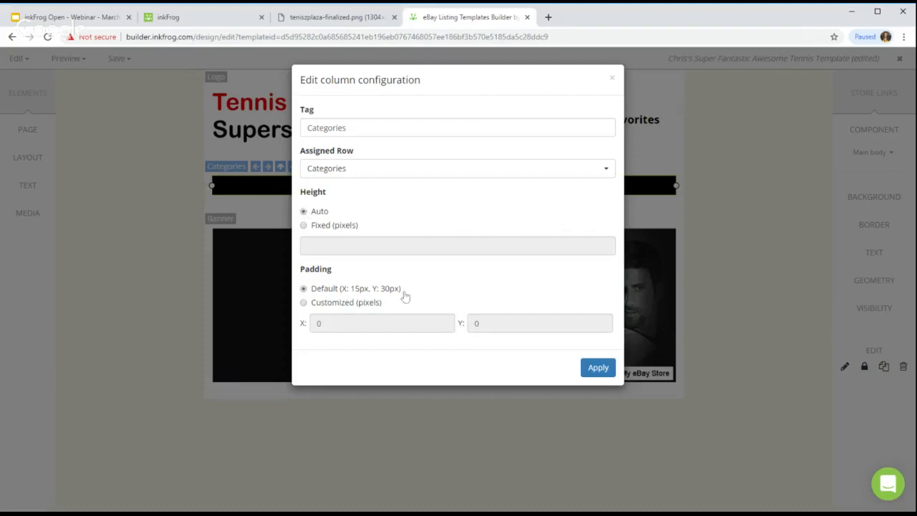
click(305, 303)
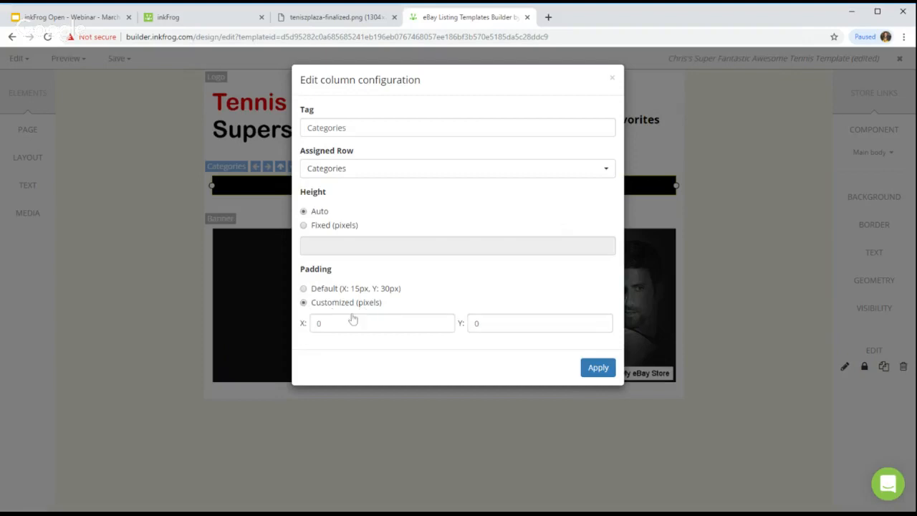
click(273, 319)
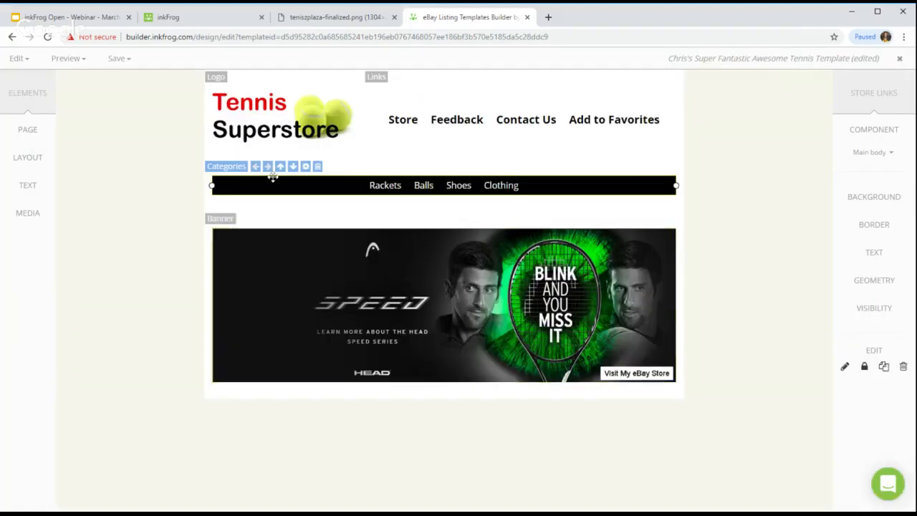
click(306, 167)
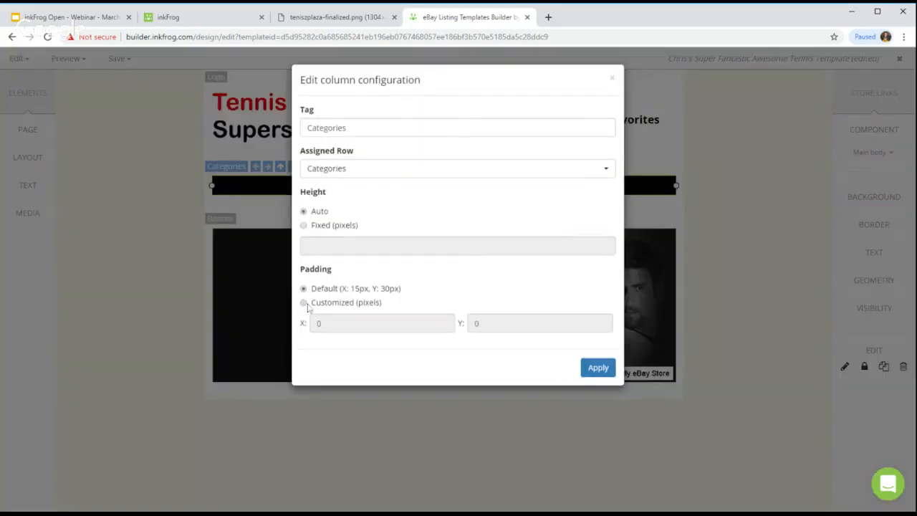
click(303, 302)
click(323, 323)
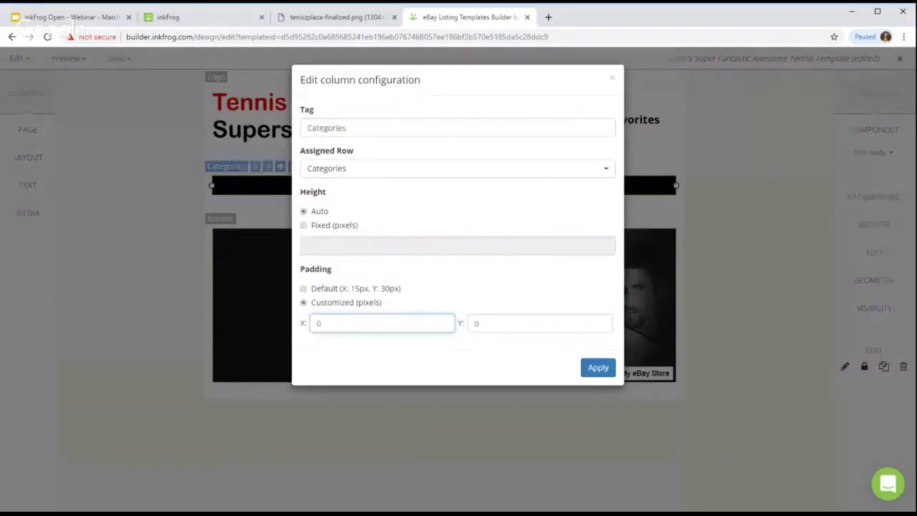
key(BackSpace)
text(15)
click(477, 323)
double_click(477, 324)
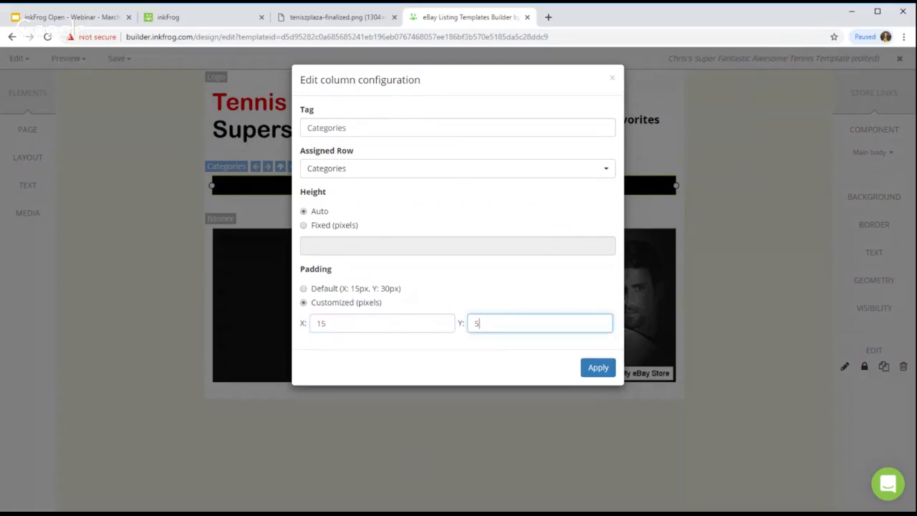
click(599, 369)
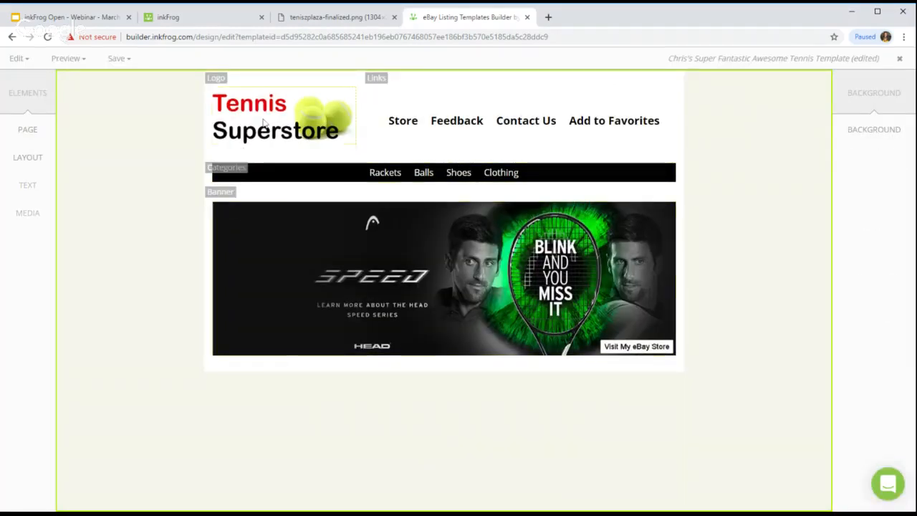
Step: Give the Banner column customized padding of X 15 and Y 5, then save the template
click(223, 203)
click(294, 191)
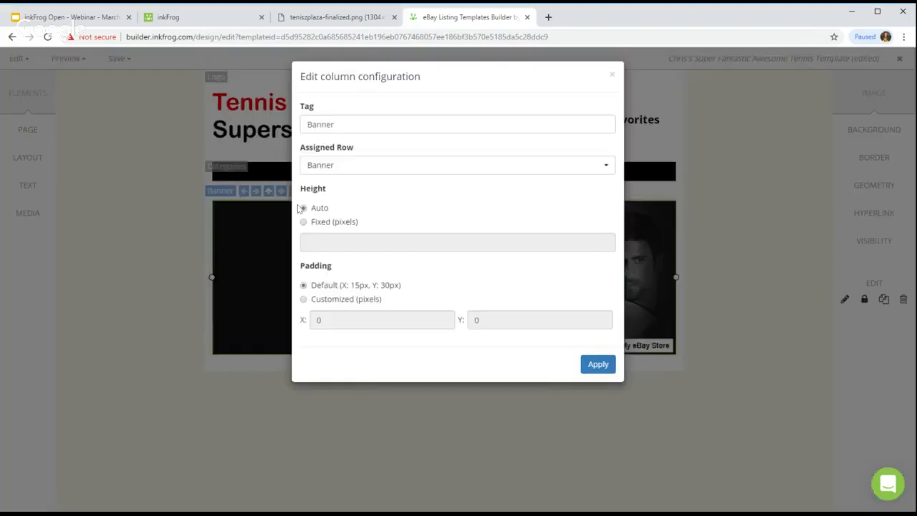
click(304, 302)
click(322, 323)
key(BackSpace)
text(15)
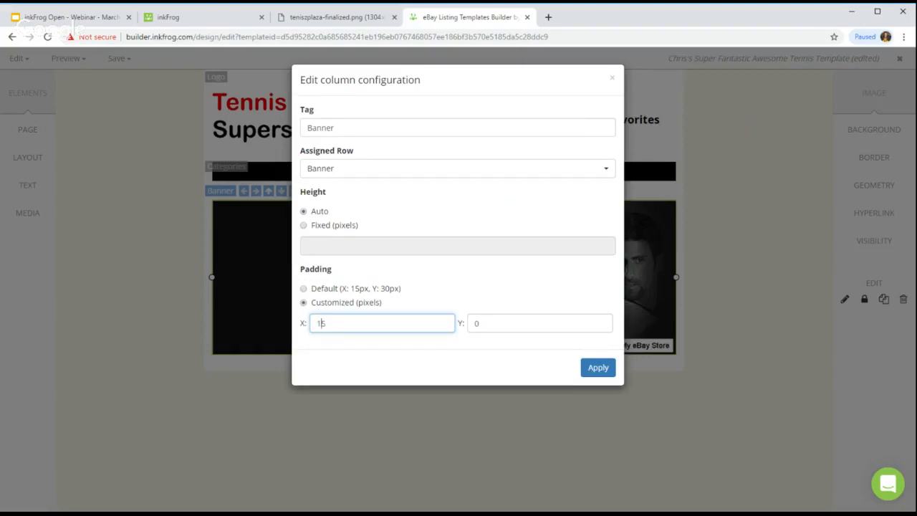
key(Tab)
text(5)
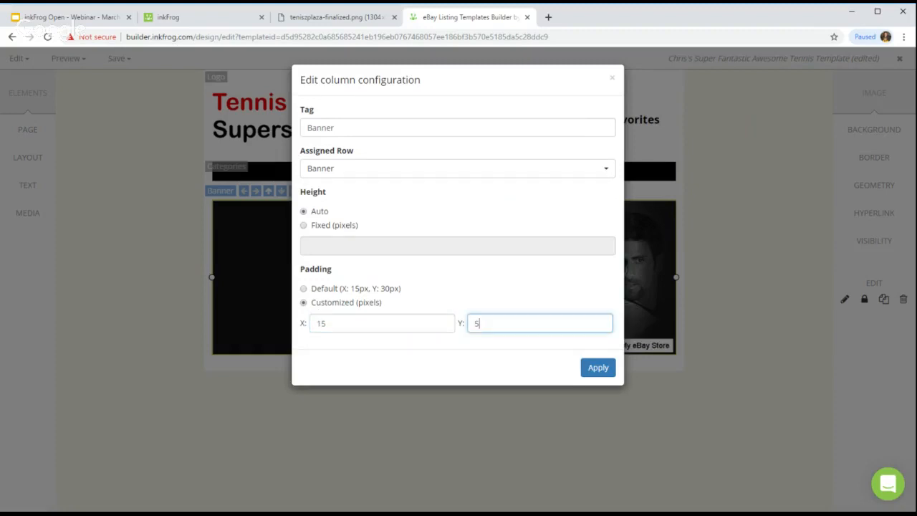
click(588, 368)
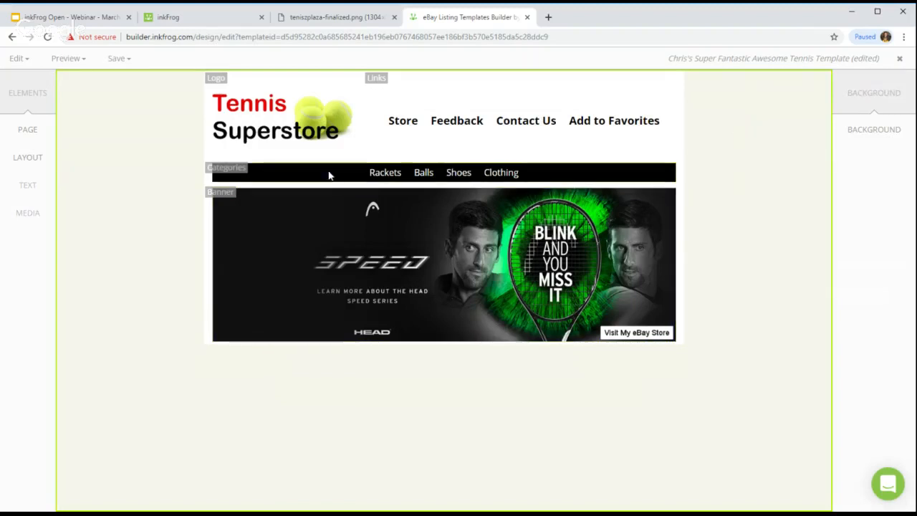
click(119, 58)
click(133, 85)
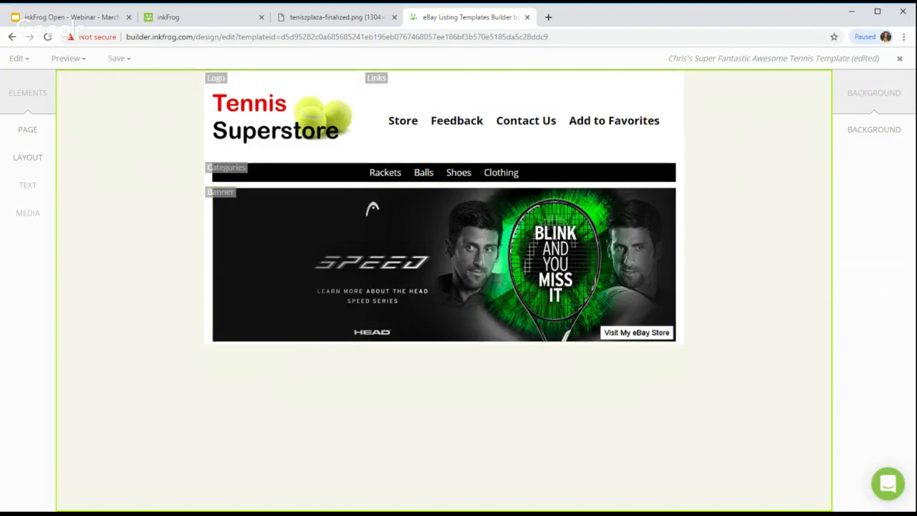
Step: Scroll through the teniszplaza-finalized.png mockup, then return to the Templates Builder
click(321, 22)
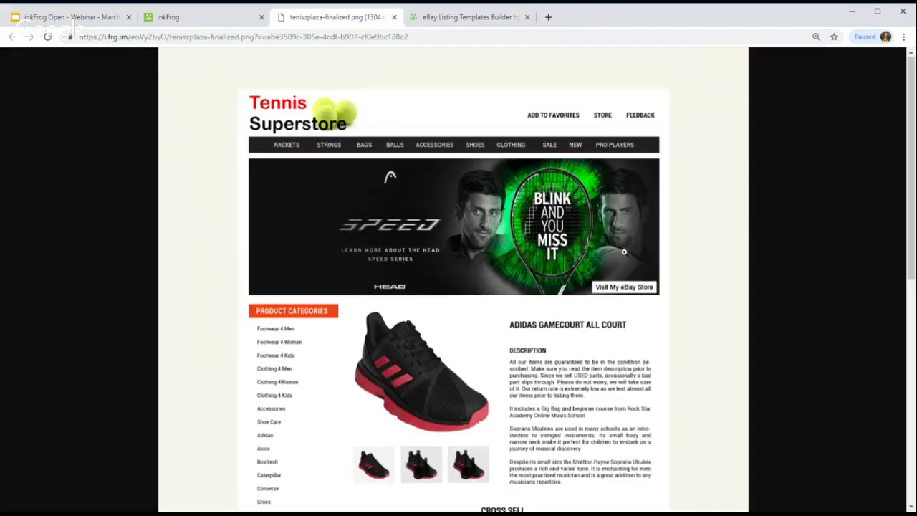
scroll(624, 252, down, 2)
scroll(625, 252, down, 3)
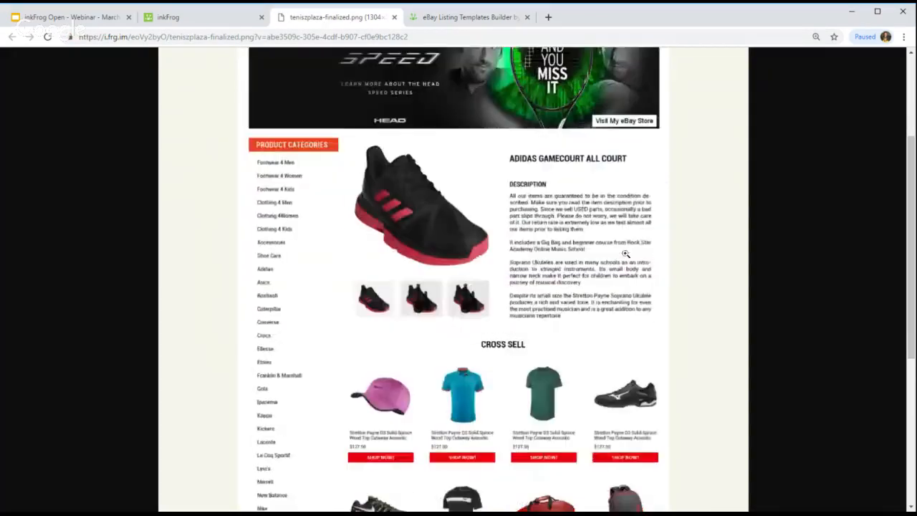
scroll(603, 251, up, 1)
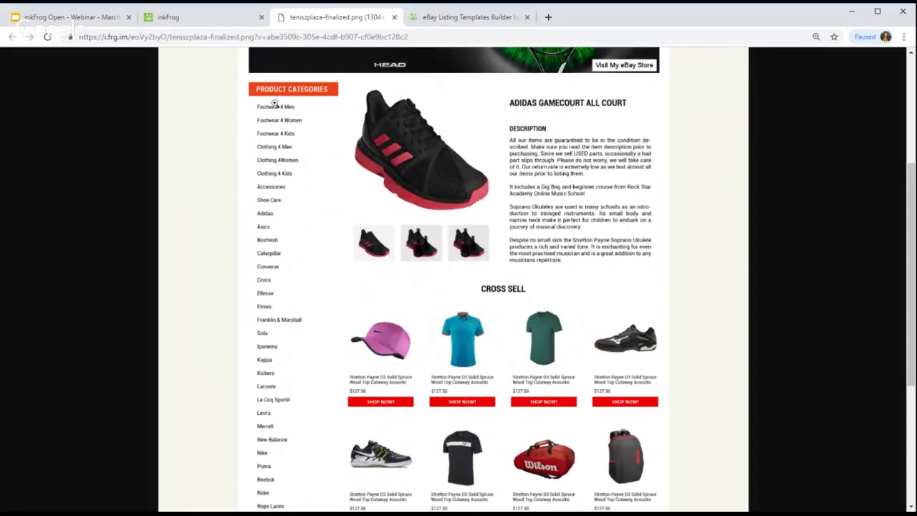
scroll(296, 331, down, 3)
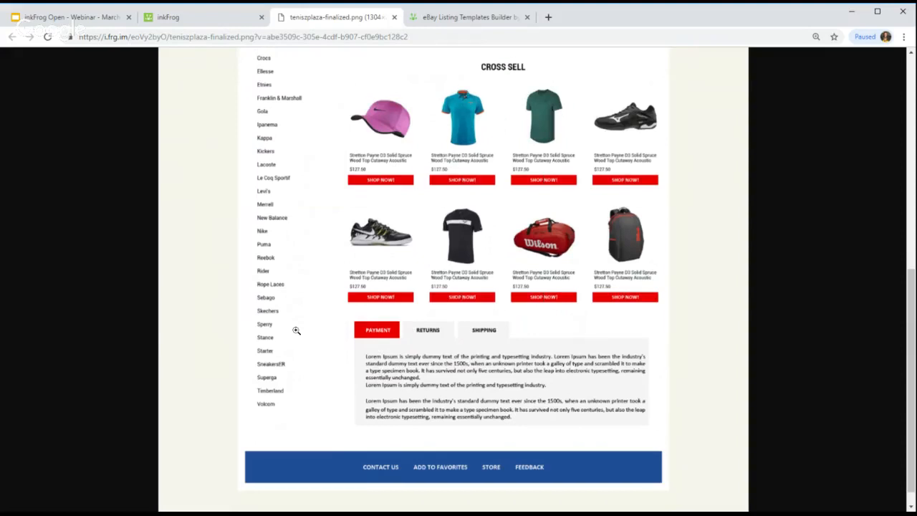
scroll(296, 330, up, 3)
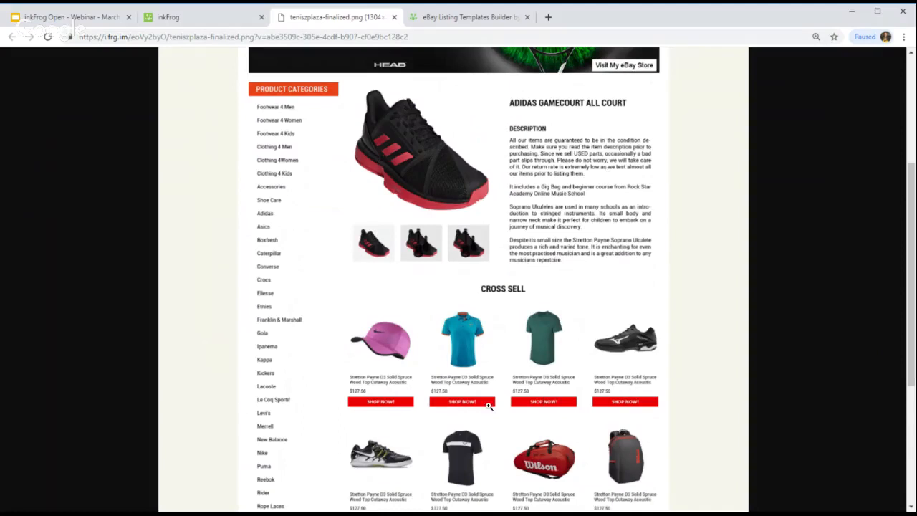
key(ctrl+Tab)
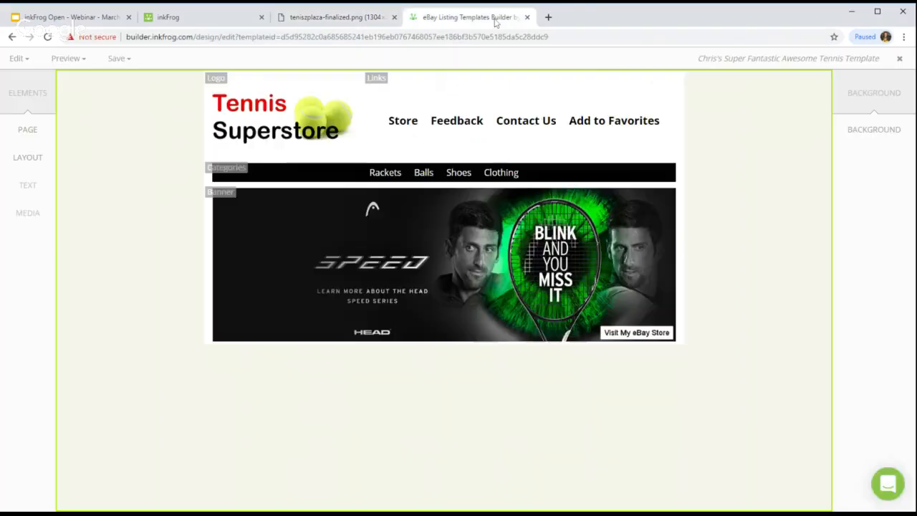
Step: Start adding a new row with a three-column layout
click(27, 159)
click(86, 92)
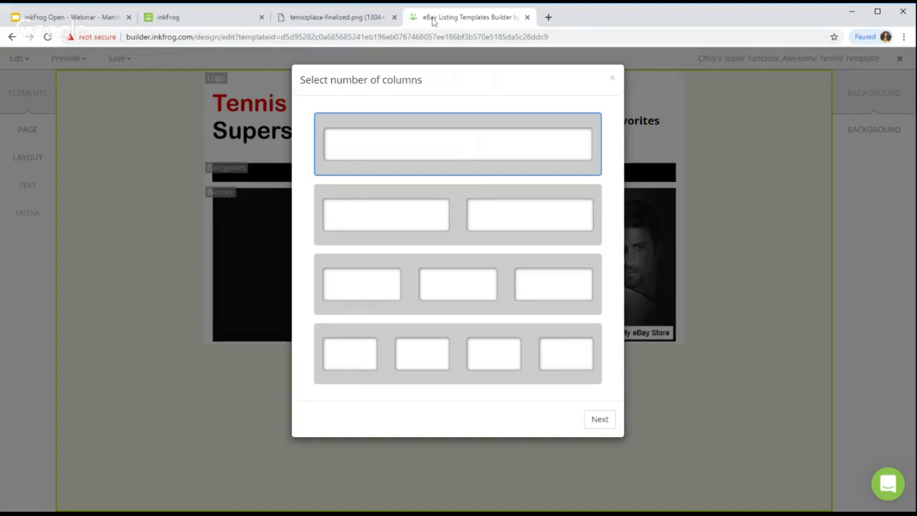
click(358, 16)
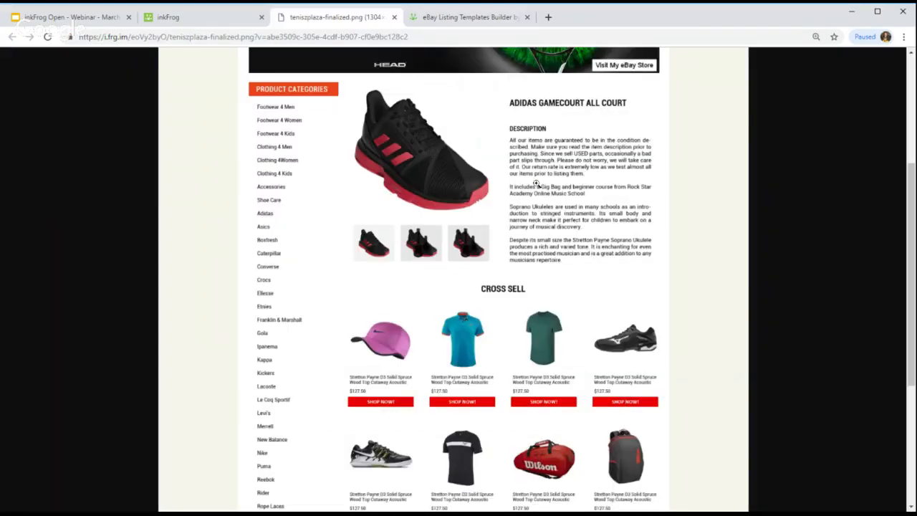
click(467, 16)
click(472, 273)
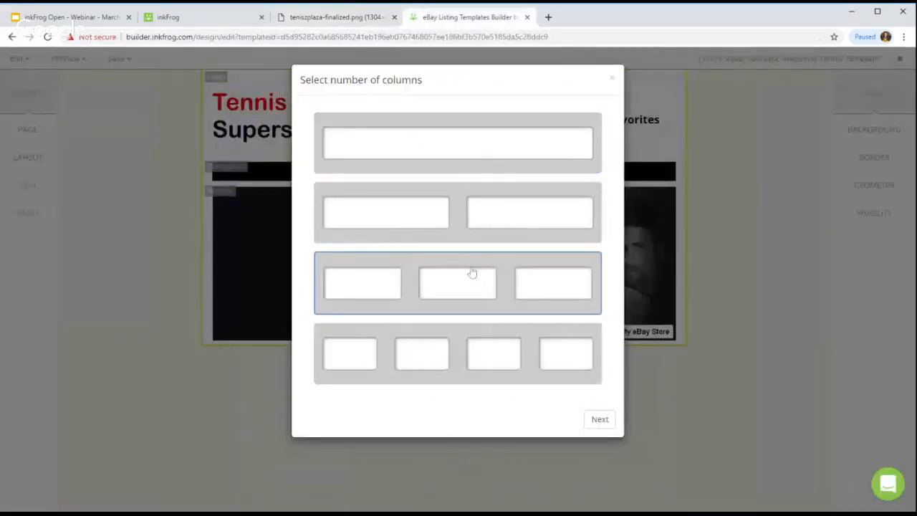
click(604, 420)
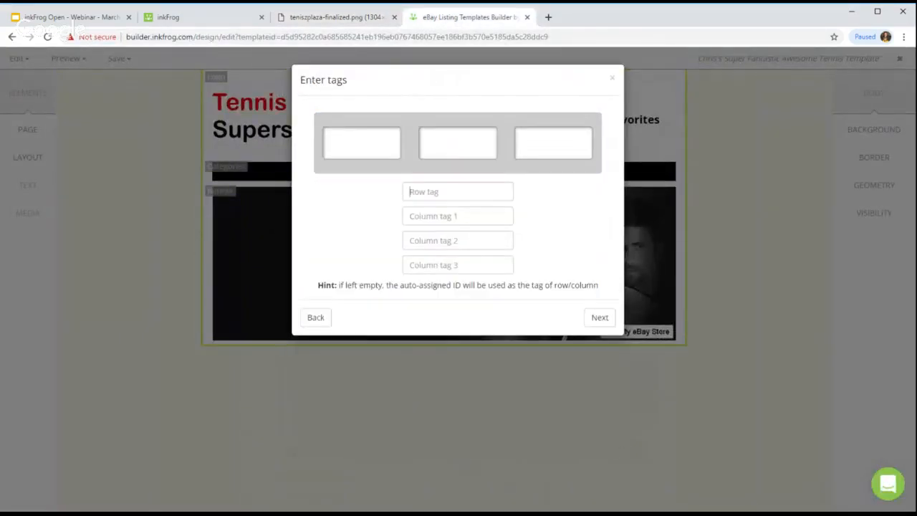
Step: Name the row Main with columns Category Menu, Photos and Description, and finish it
text(Main)
click(457, 209)
text(Category Menu)
key(Tab)
text(Photos)
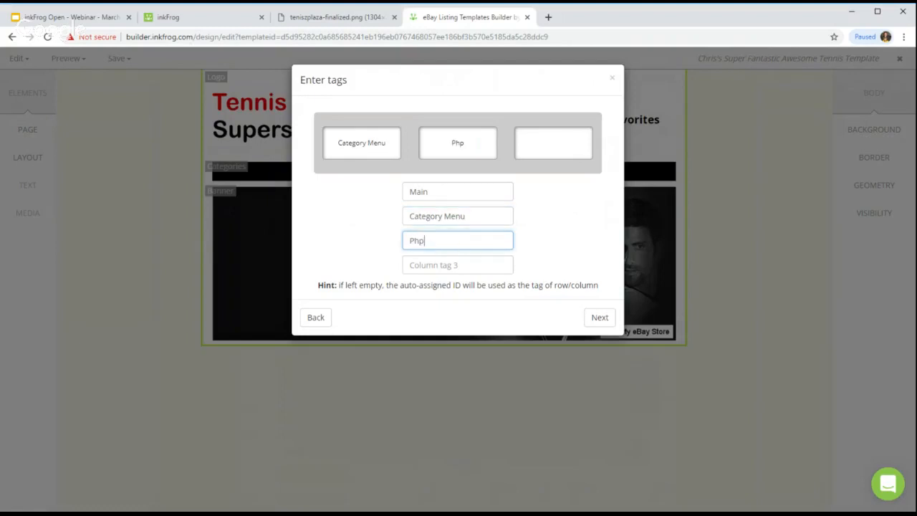
click(485, 262)
text(Description)
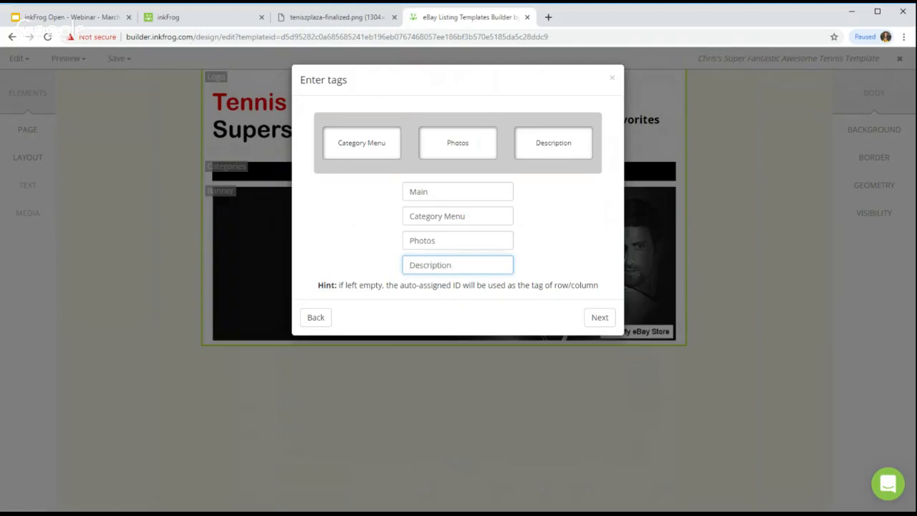
click(604, 320)
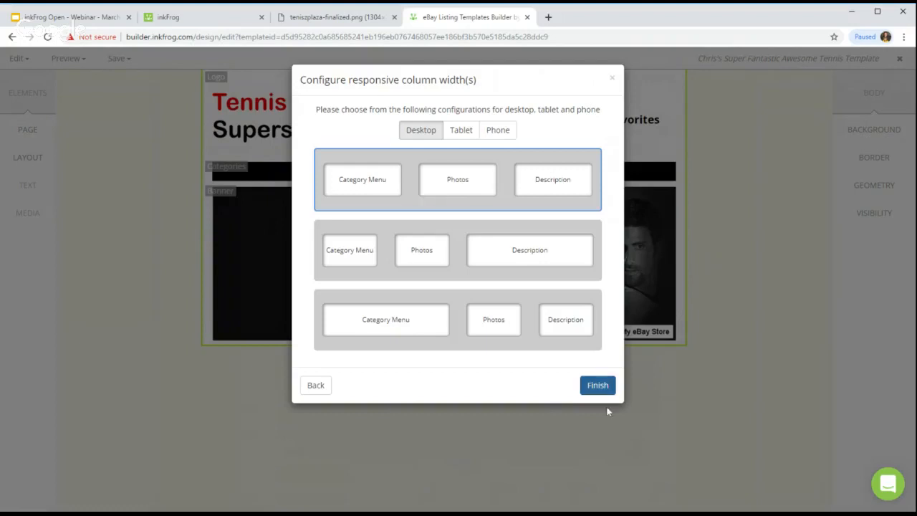
click(597, 386)
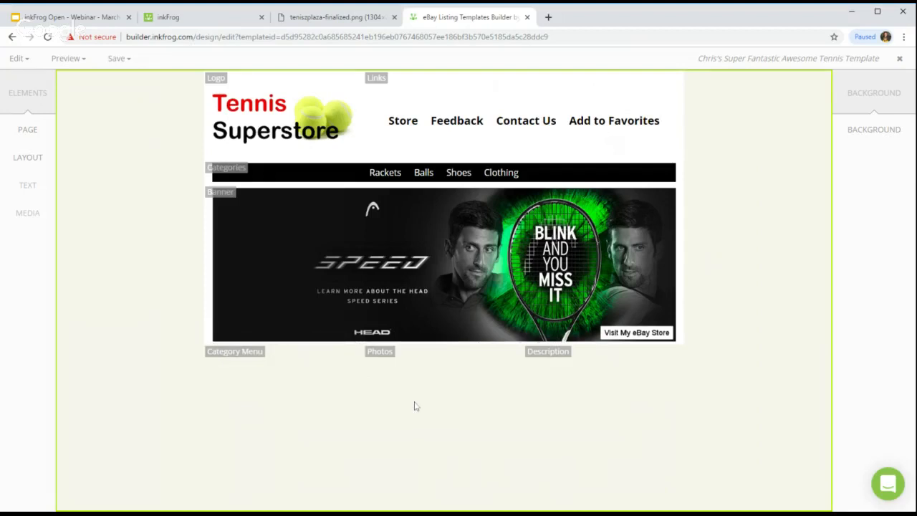
Step: Set the Main row's background to white, then return to element editing
click(17, 58)
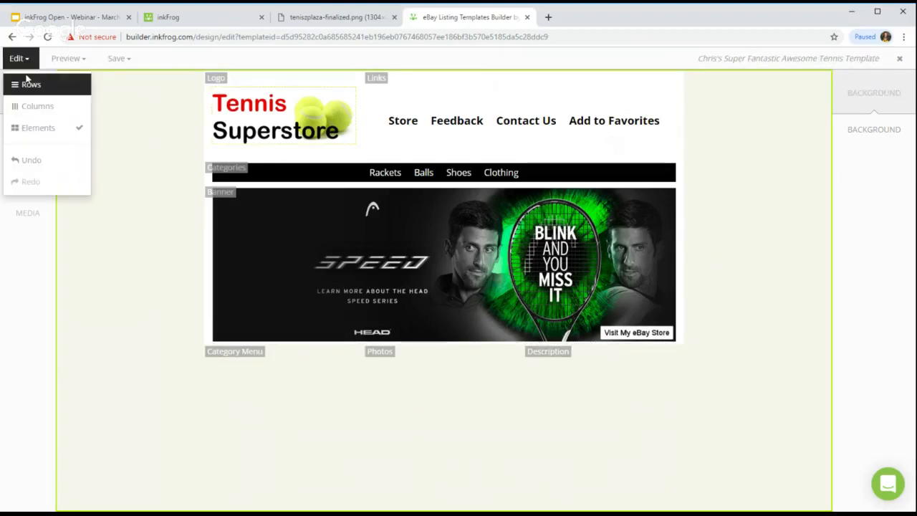
click(28, 82)
click(217, 356)
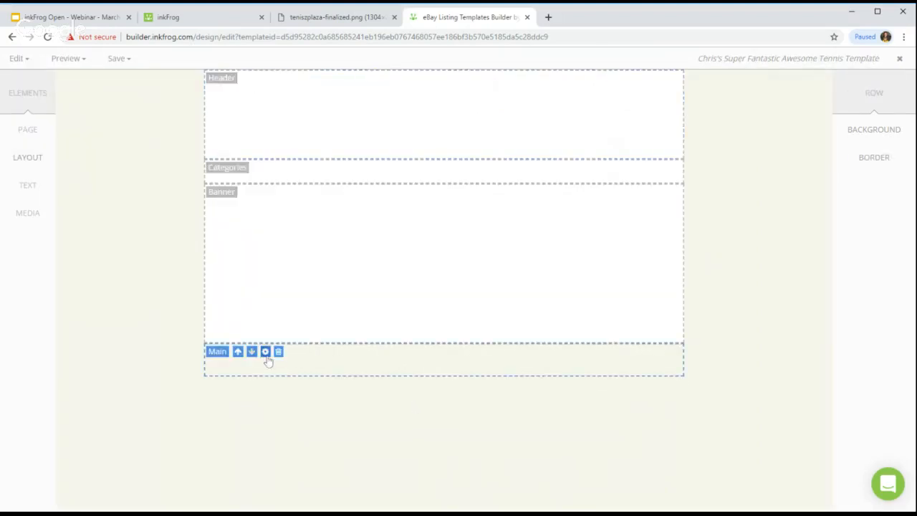
click(265, 352)
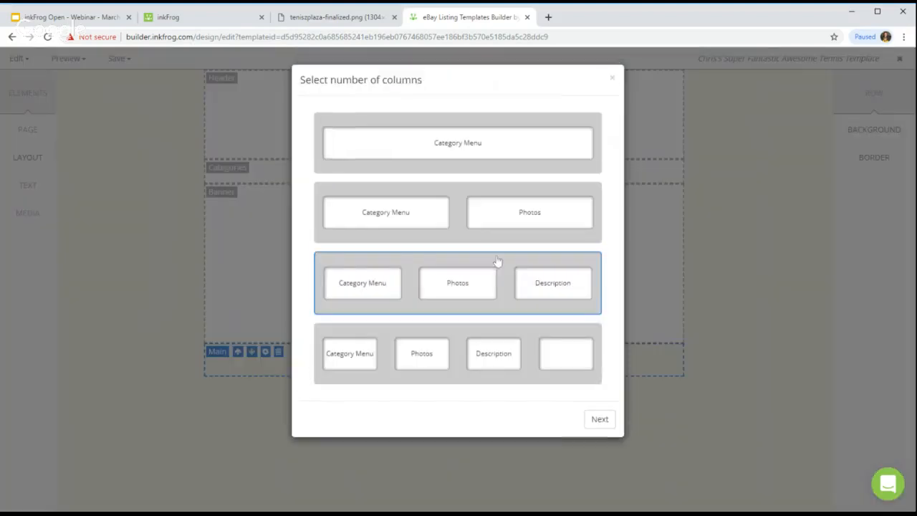
click(612, 79)
click(892, 136)
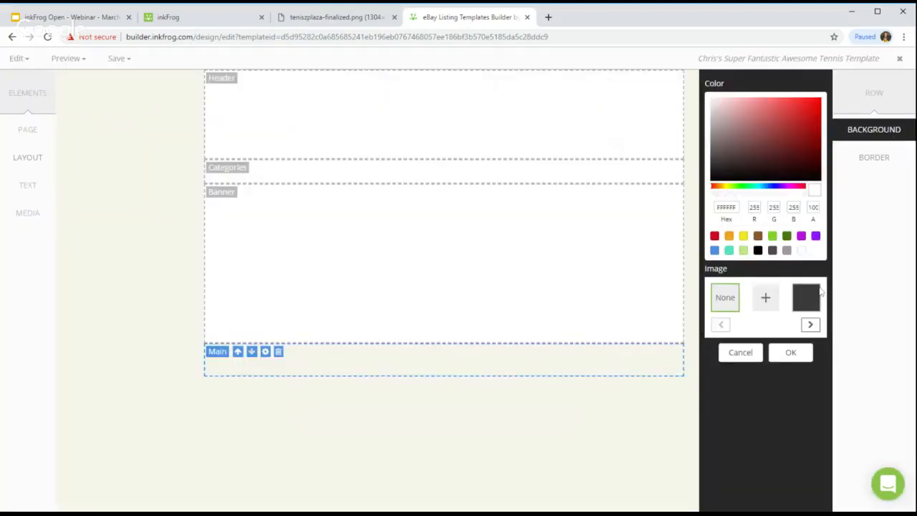
click(803, 251)
click(791, 352)
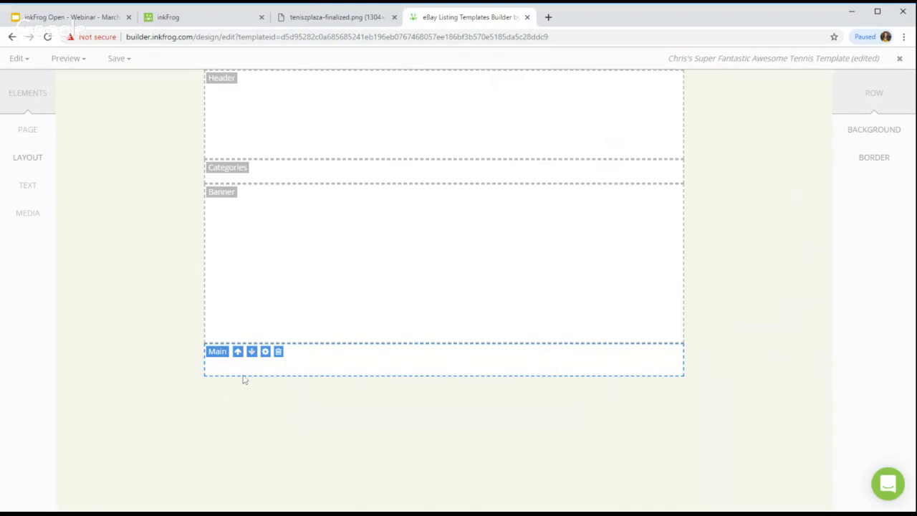
click(18, 58)
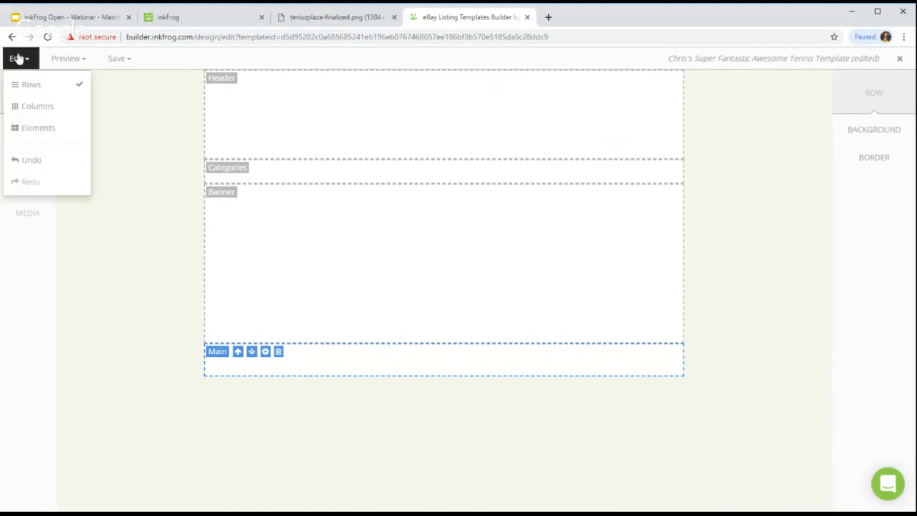
click(29, 128)
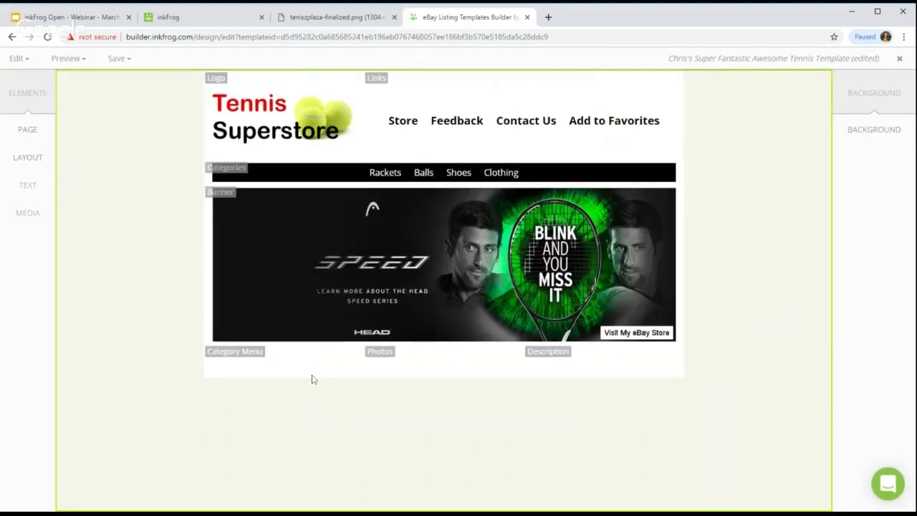
Step: Add a thumbnail carousel of all five NHL goalie gear images to the Photos column
click(322, 18)
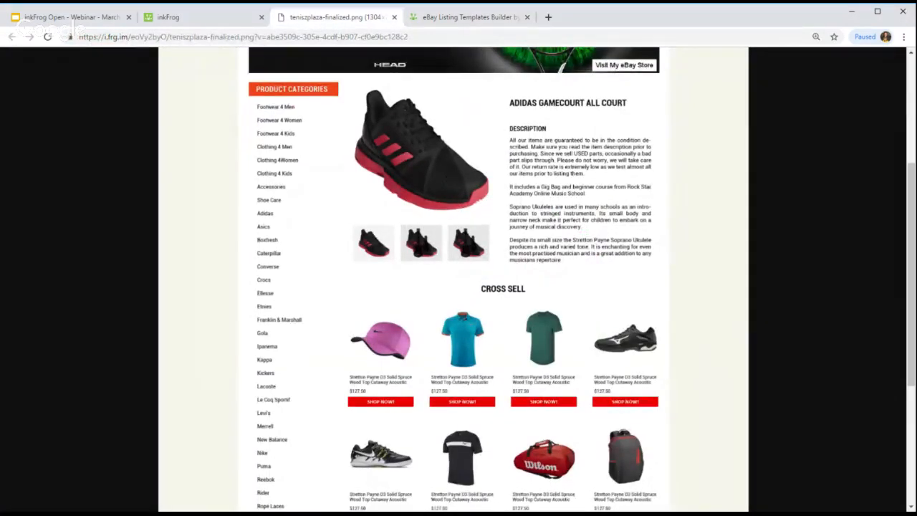
click(462, 18)
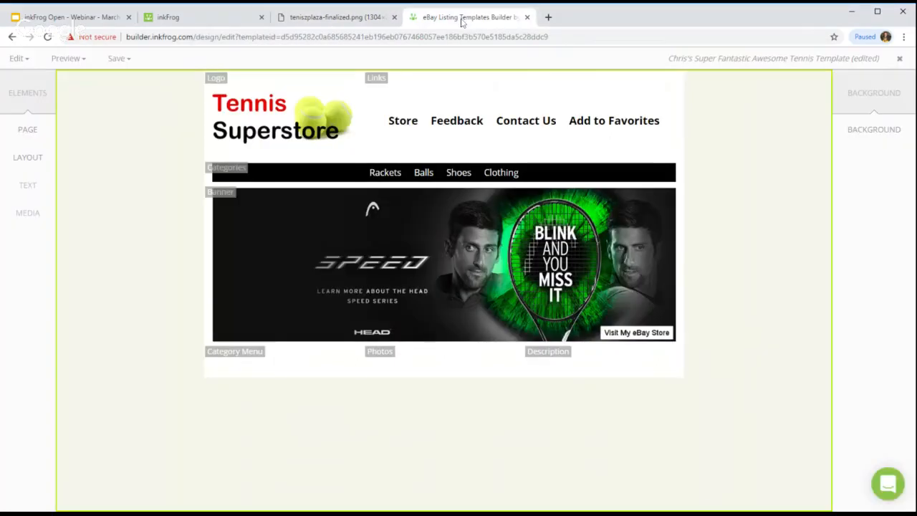
click(380, 359)
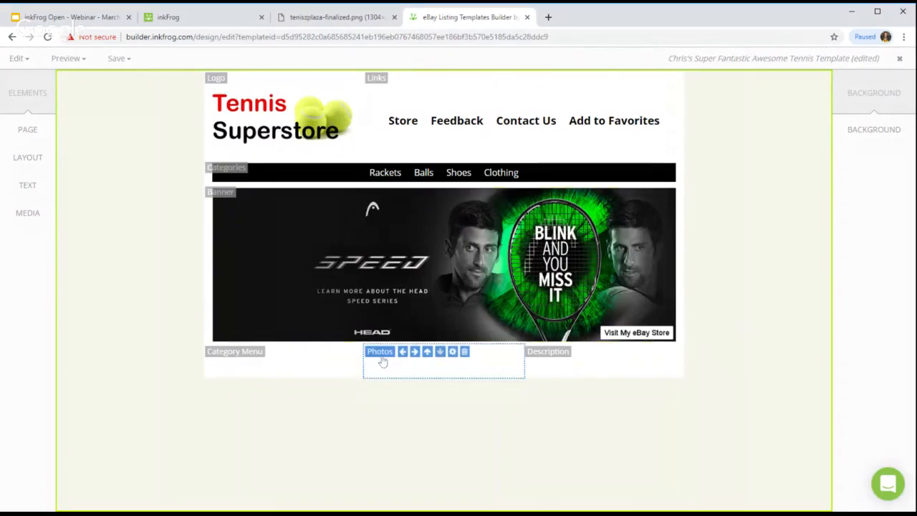
click(39, 226)
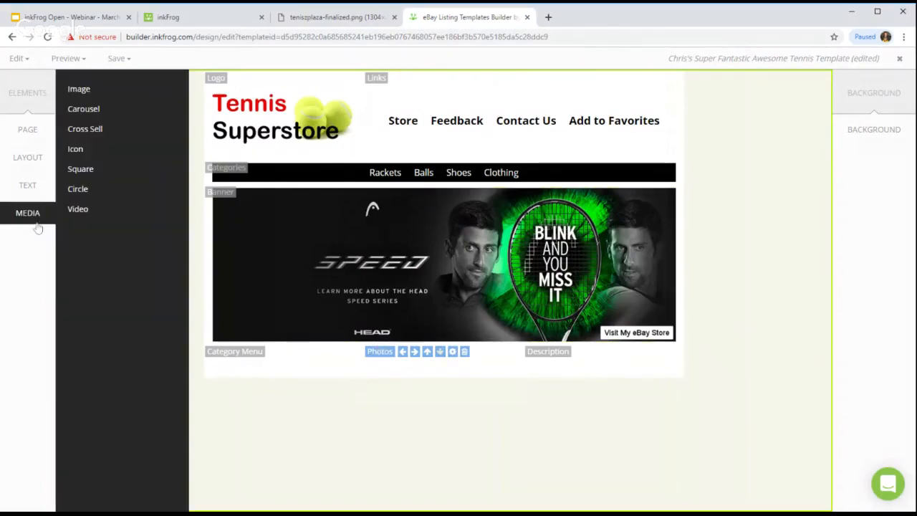
click(99, 109)
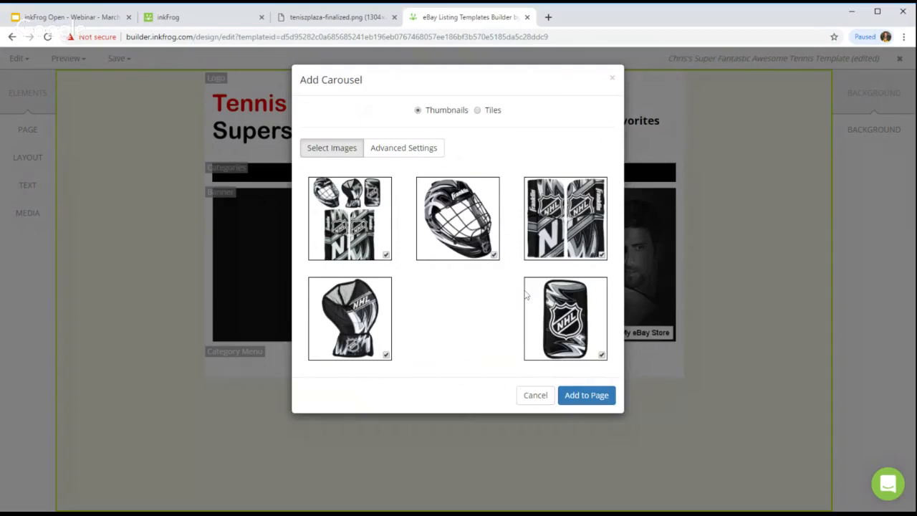
click(577, 398)
click(733, 363)
scroll(731, 354, down, 2)
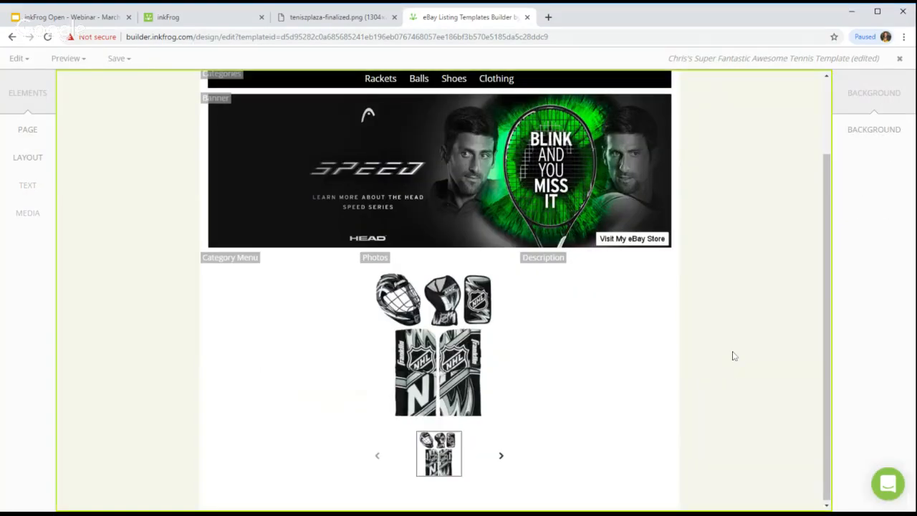
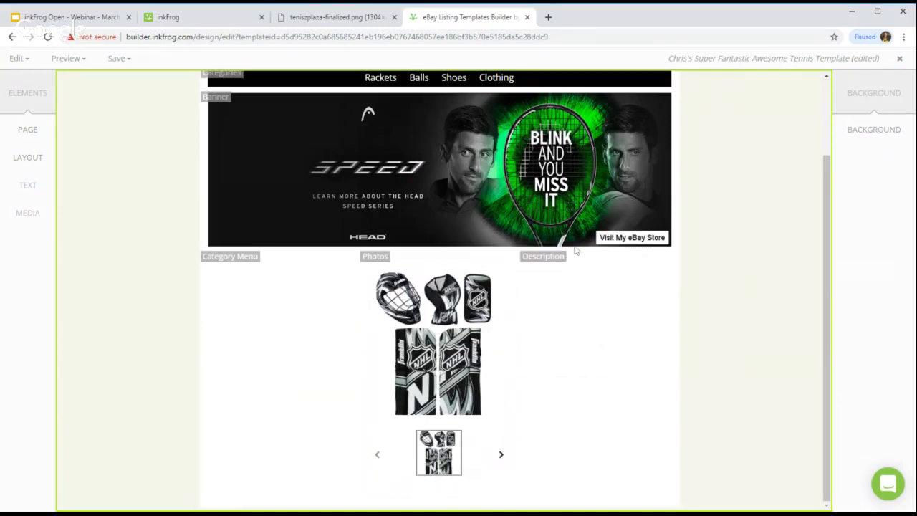
Step: Add the product title to the Description column and shrink it to 20 px
click(306, 24)
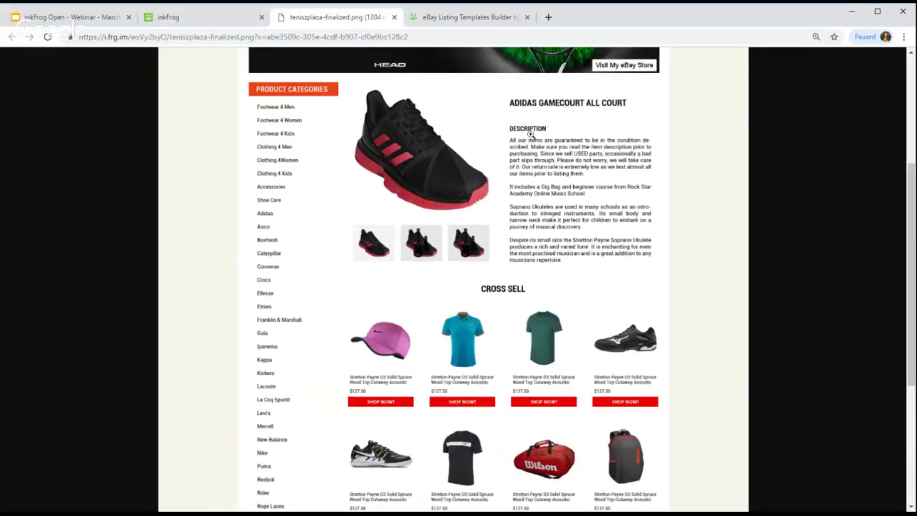
click(493, 20)
click(576, 269)
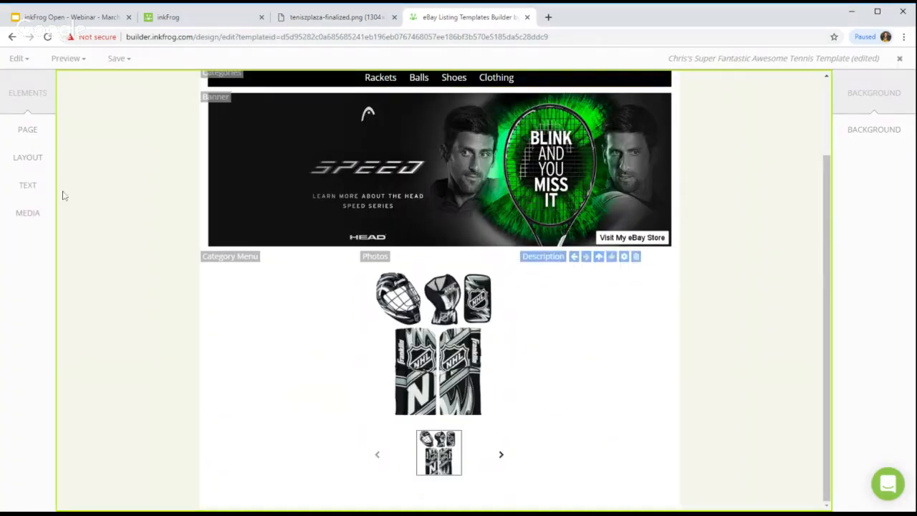
click(27, 187)
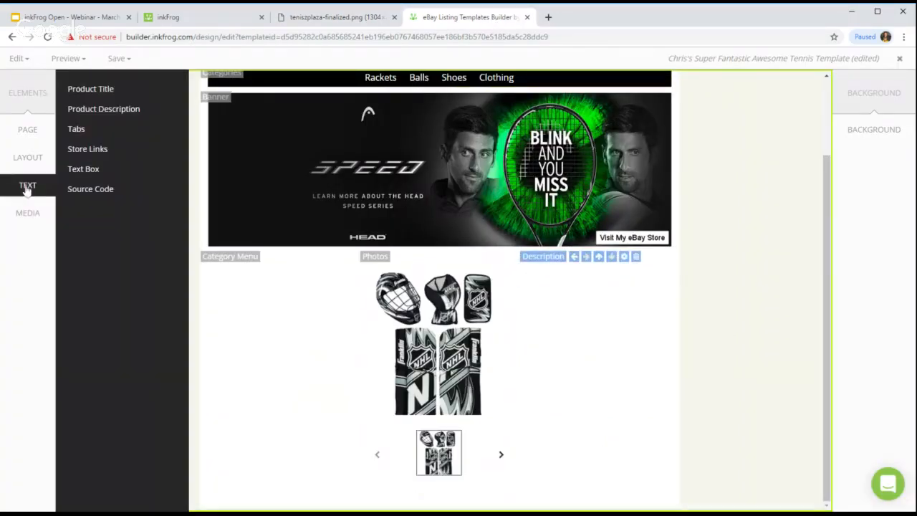
click(96, 90)
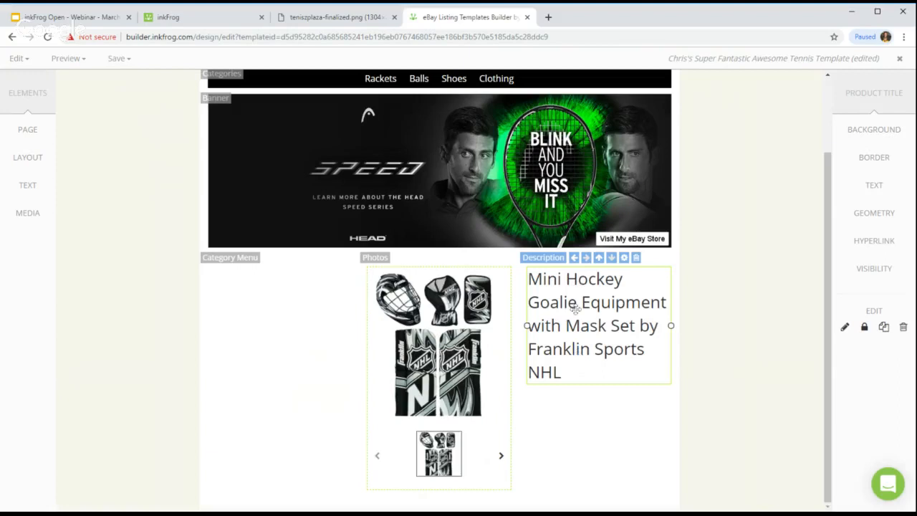
click(879, 192)
drag(722, 326, 714, 321)
click(781, 414)
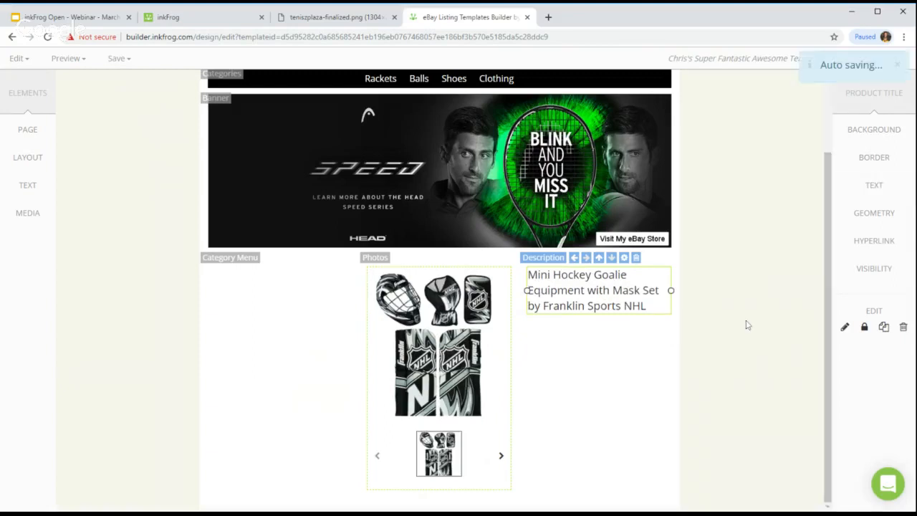
Step: Add the product description below the title at 14 px text size
click(554, 267)
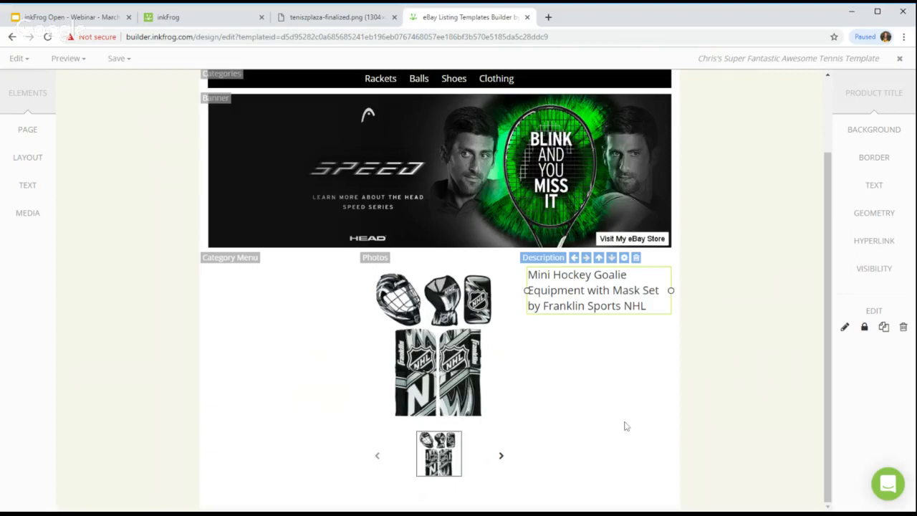
click(32, 200)
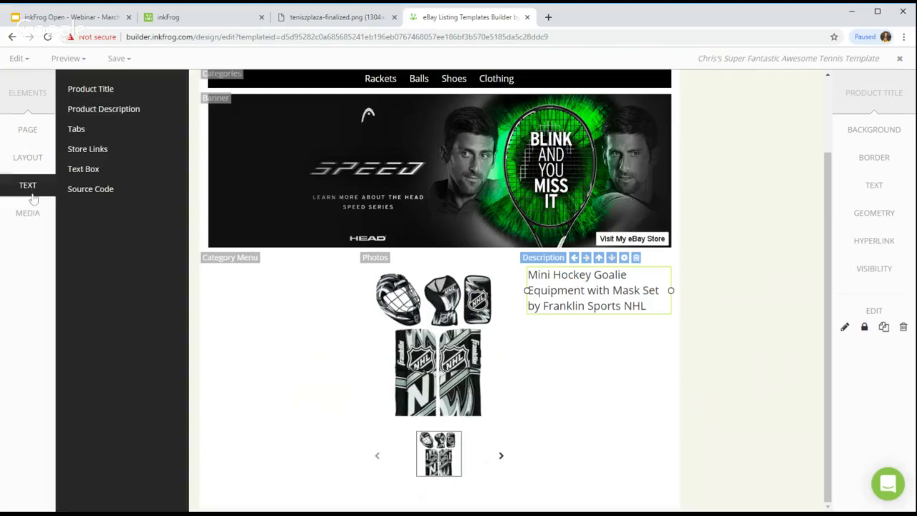
click(85, 114)
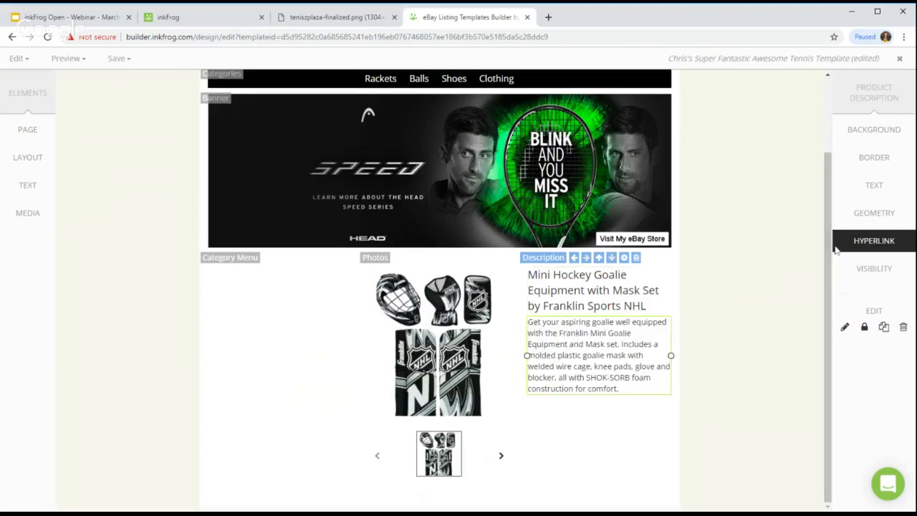
click(878, 187)
click(718, 324)
drag(716, 326, 712, 324)
click(791, 411)
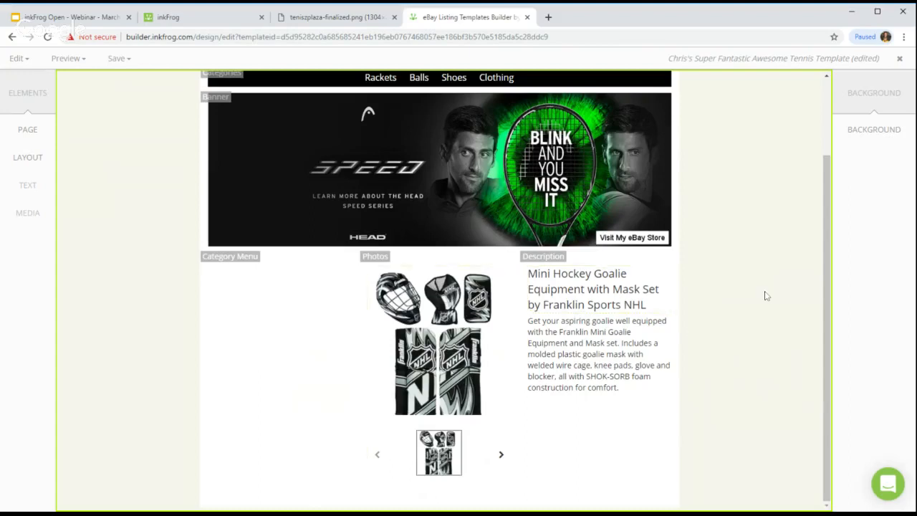
Step: Save the template and bring up the reference tennis mockup
click(117, 58)
click(138, 86)
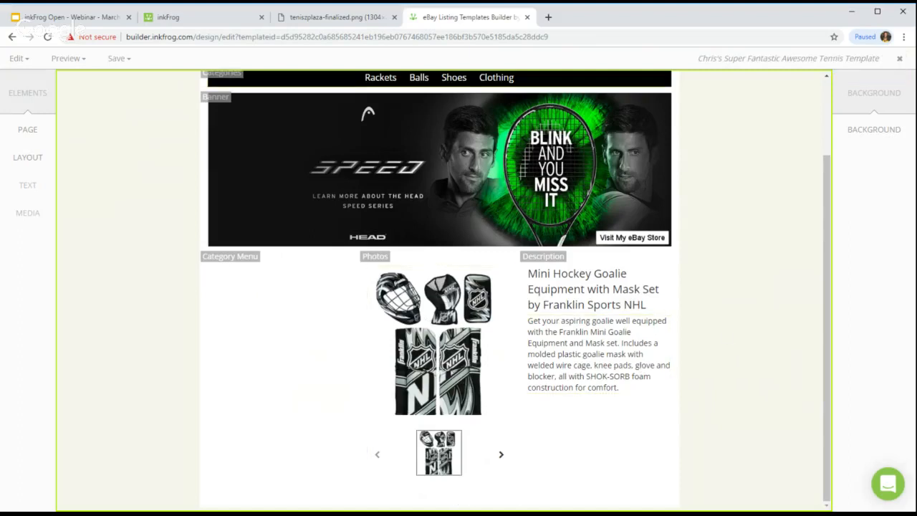
click(296, 19)
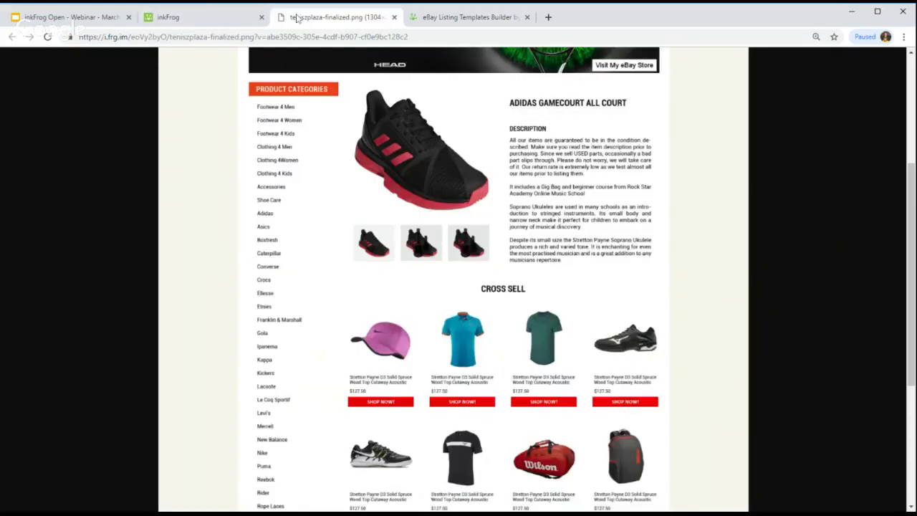
Step: Scroll the tennis mockup to its cross-sell and payment sections, then return to the builder
scroll(606, 186, down, 2)
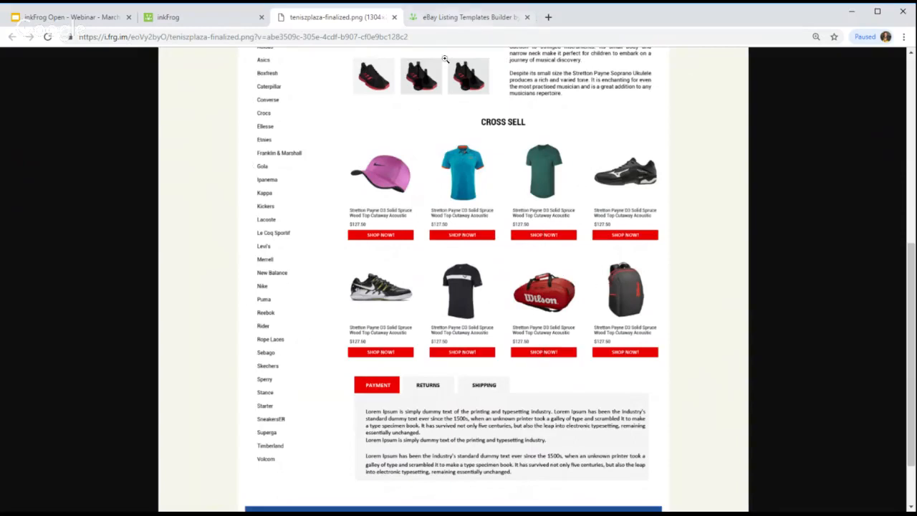
click(456, 18)
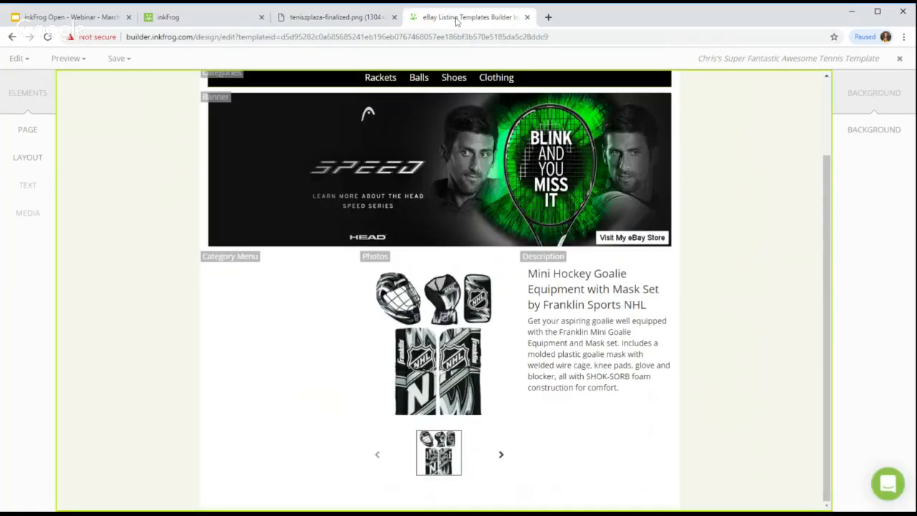
Step: Add a one-column row with row and column both tagged 'Cross Sell'
click(27, 157)
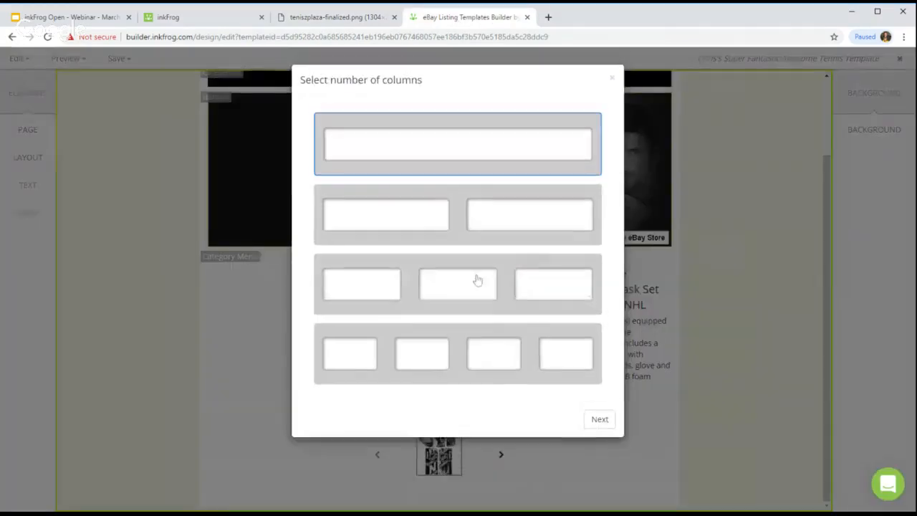
click(599, 420)
click(410, 192)
text(Cross Sell)
key(Tab)
text(Cross Sell)
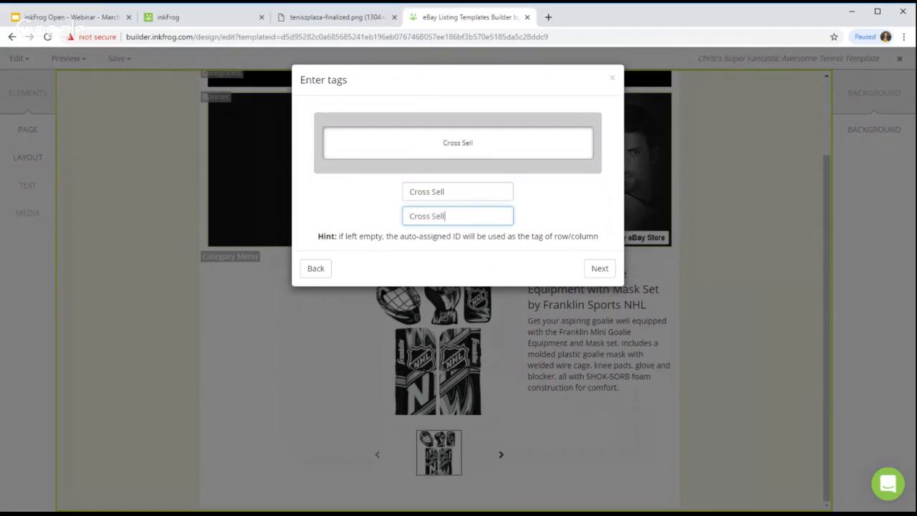
click(600, 267)
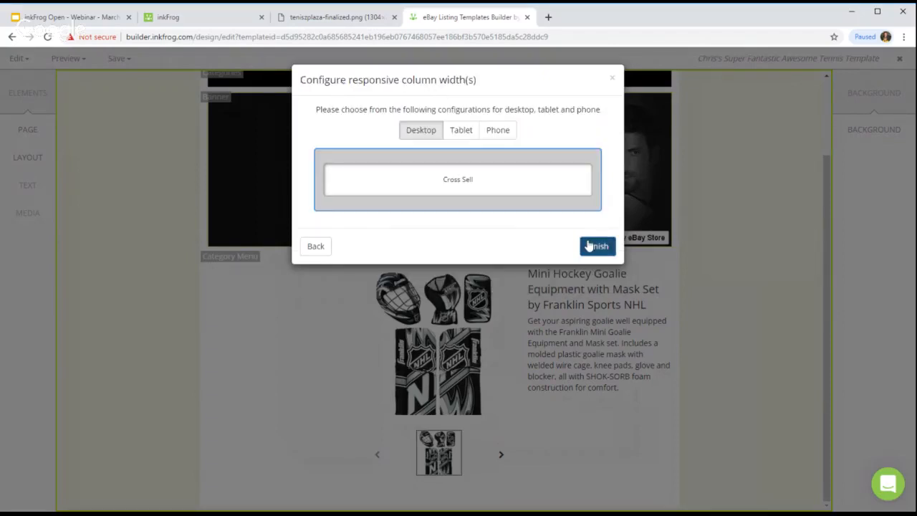
click(594, 247)
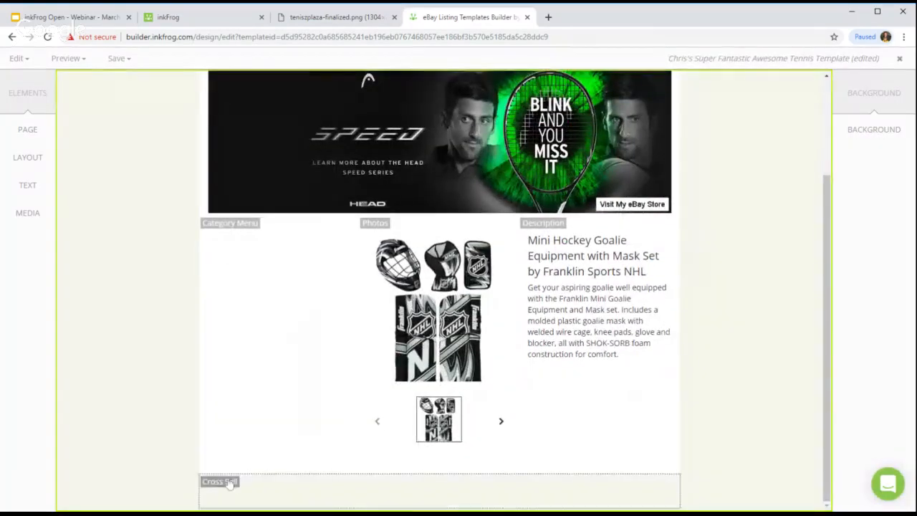
Step: Give the Cross Sell row a white background and return to element editing
click(19, 58)
click(31, 81)
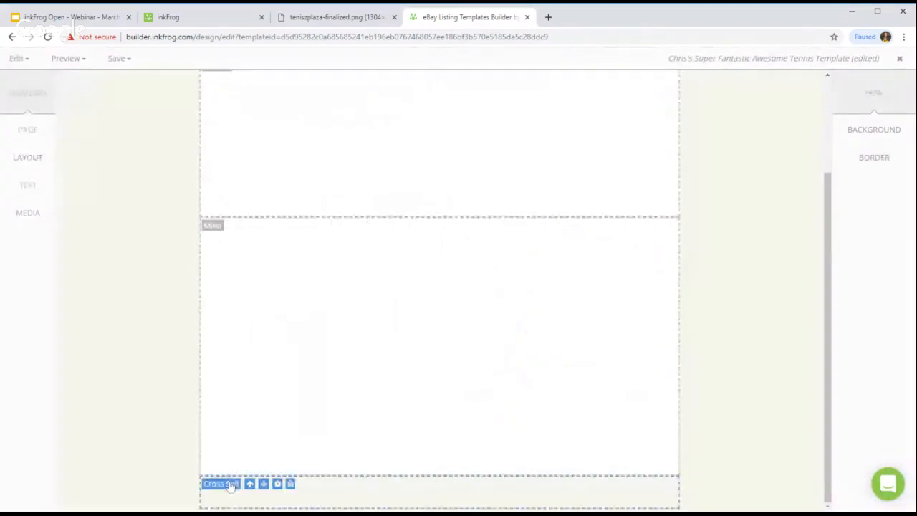
click(881, 133)
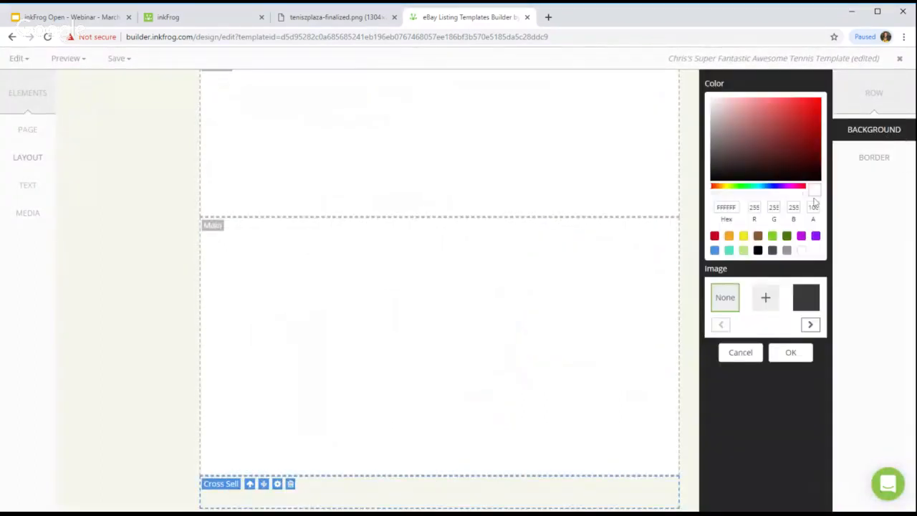
click(791, 353)
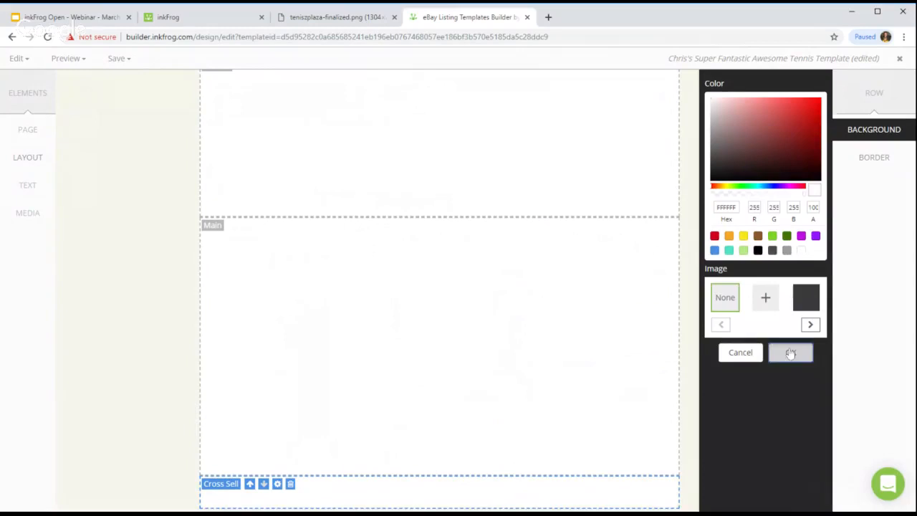
click(17, 58)
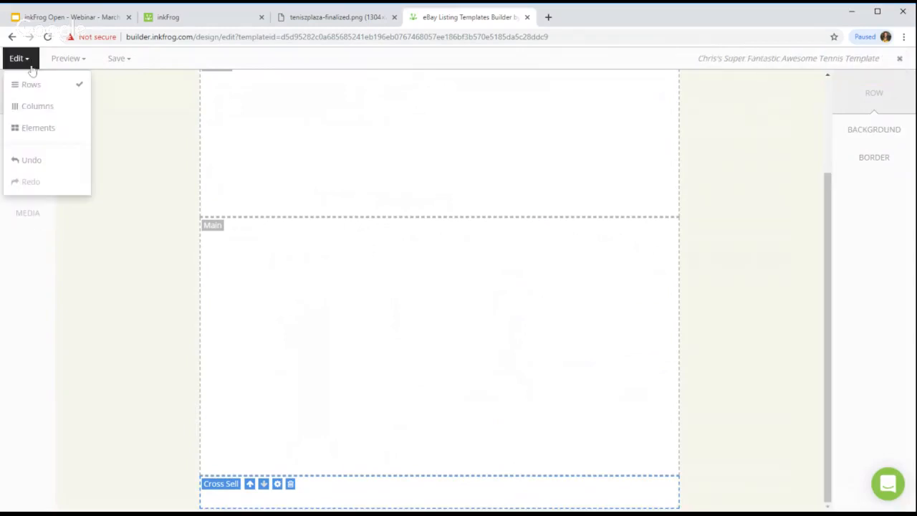
click(44, 127)
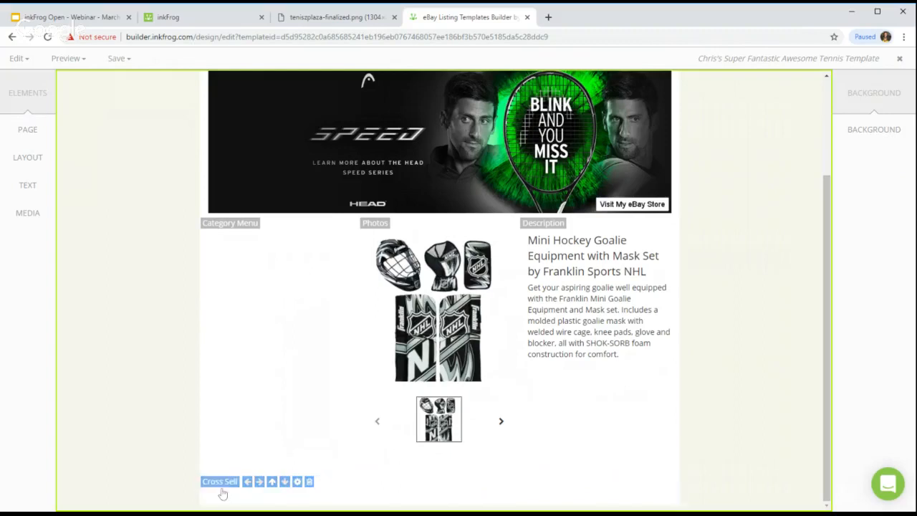
Step: Add a cross-sell block showing 8 random listings, 4 per row on desktop
click(28, 215)
click(101, 126)
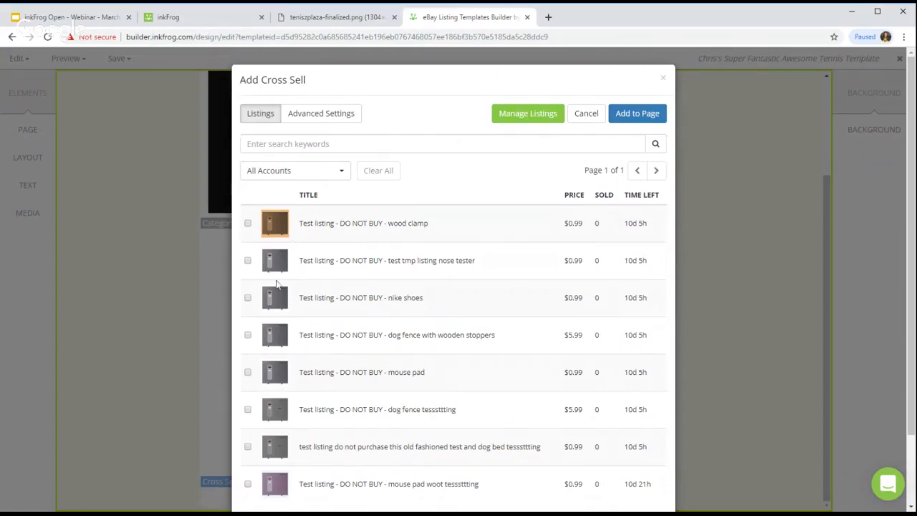
click(341, 117)
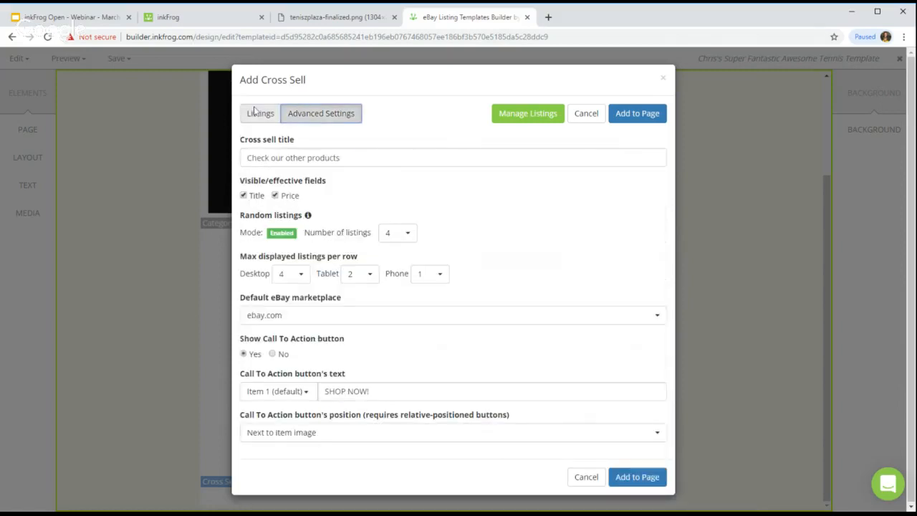
drag(236, 241, 255, 232)
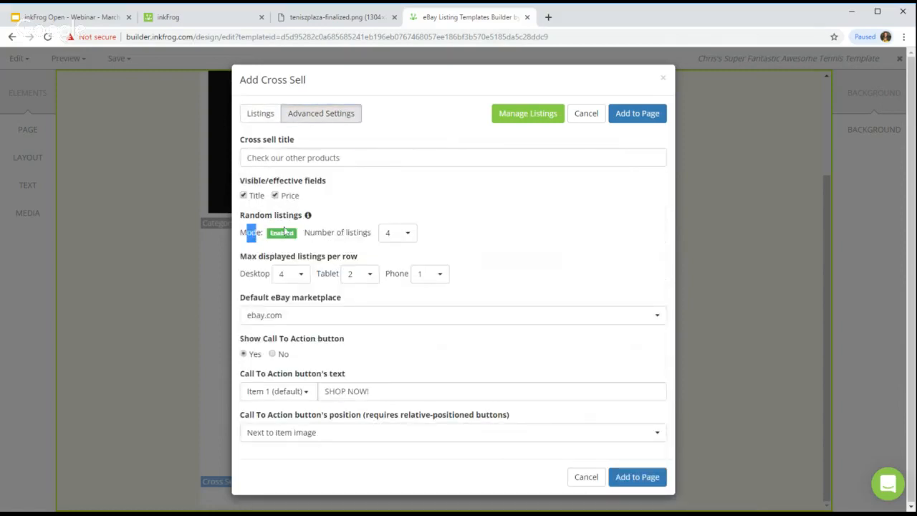
click(398, 232)
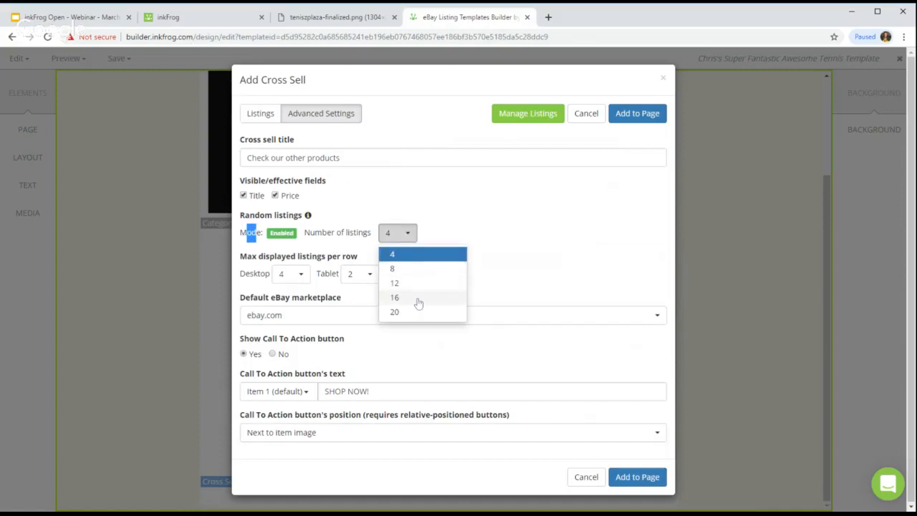
click(260, 113)
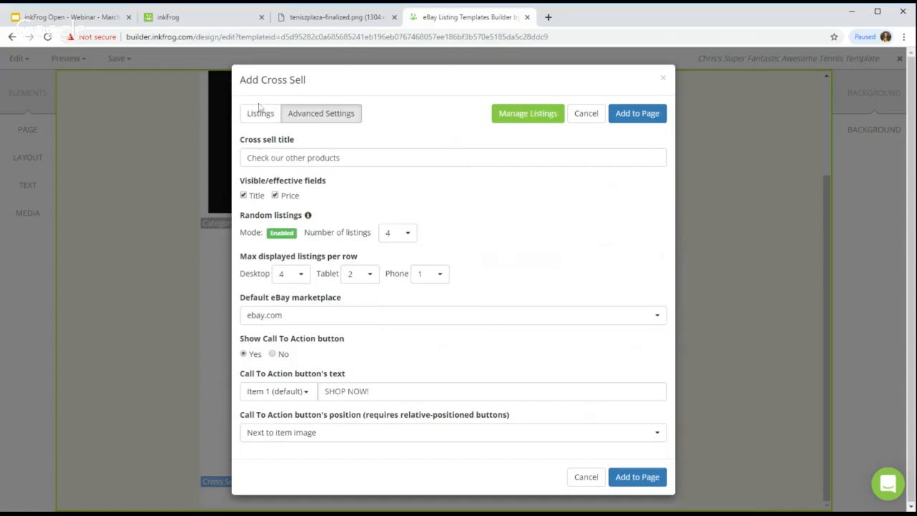
click(260, 113)
click(308, 113)
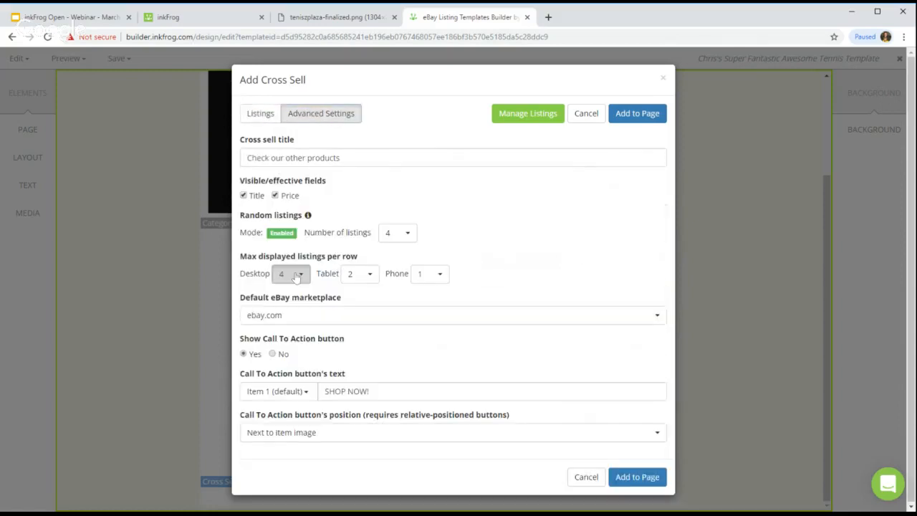
click(297, 277)
click(313, 333)
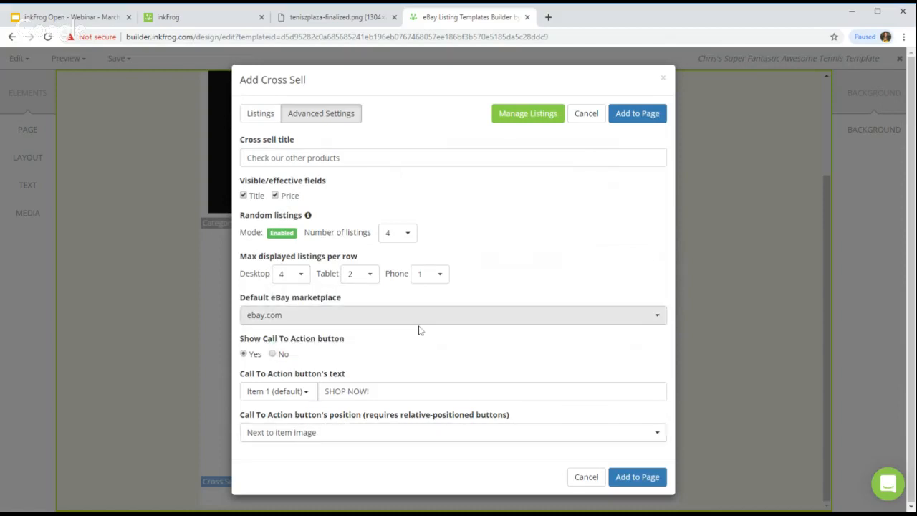
click(391, 238)
click(418, 267)
click(637, 114)
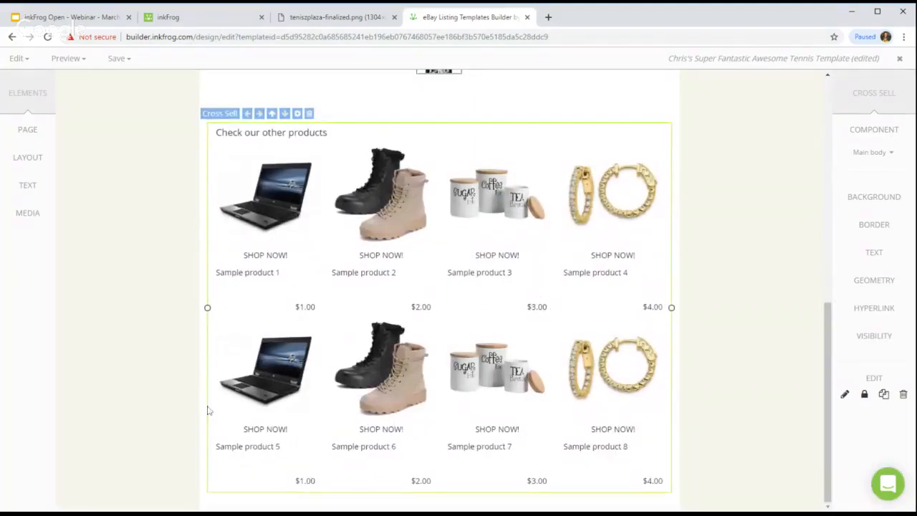
Step: Review the cross-sell settings without changes, then view the tennis mockup
click(136, 291)
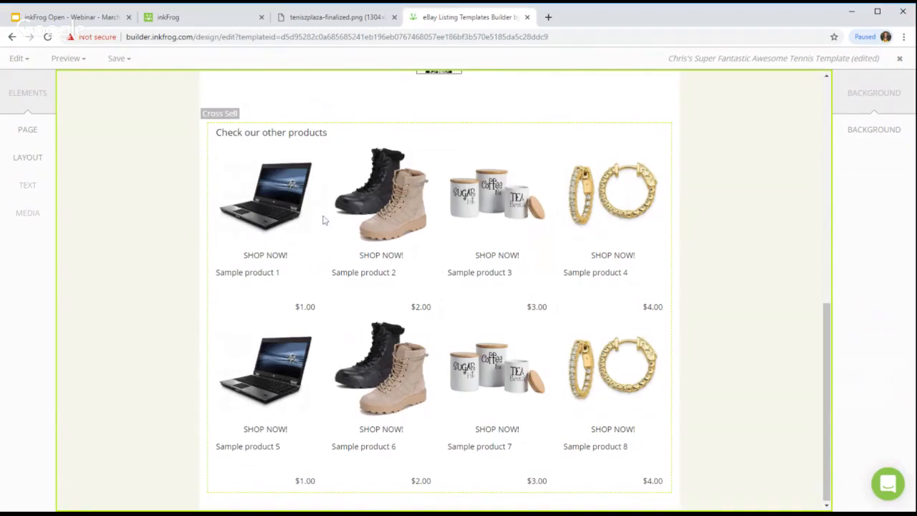
double_click(386, 217)
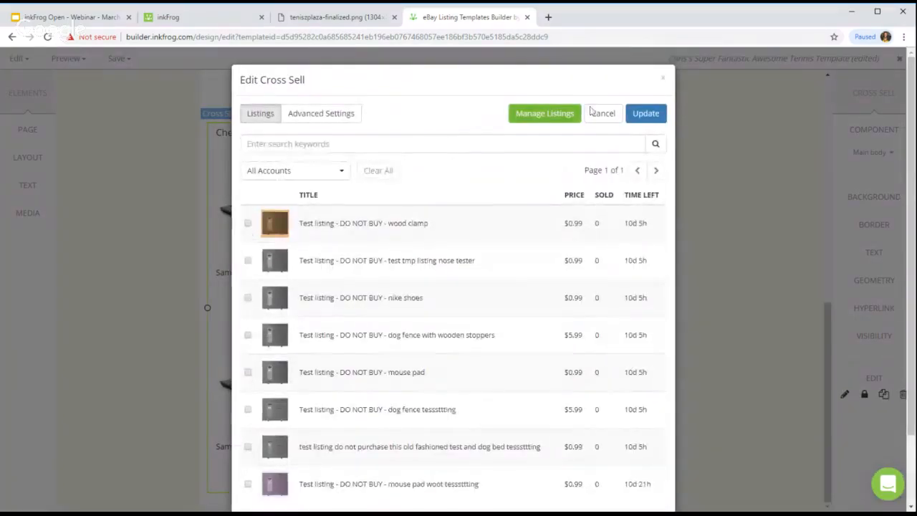
click(664, 79)
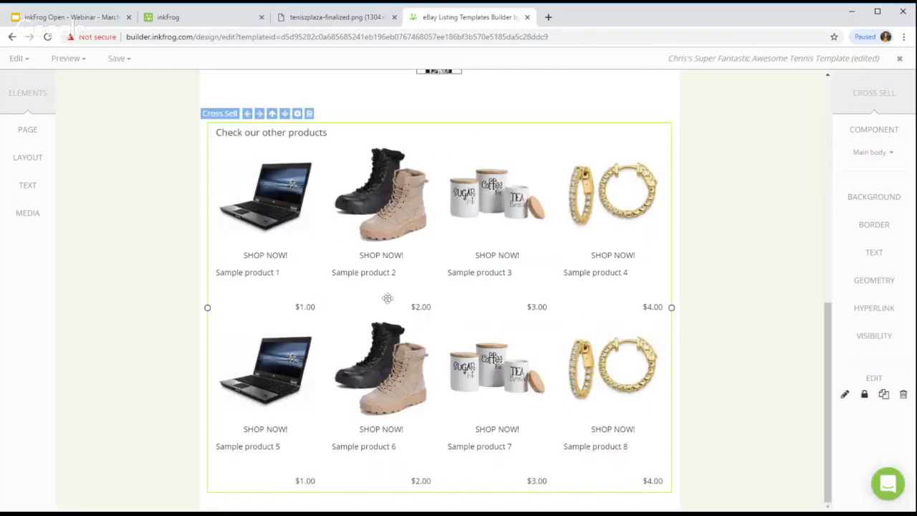
click(323, 21)
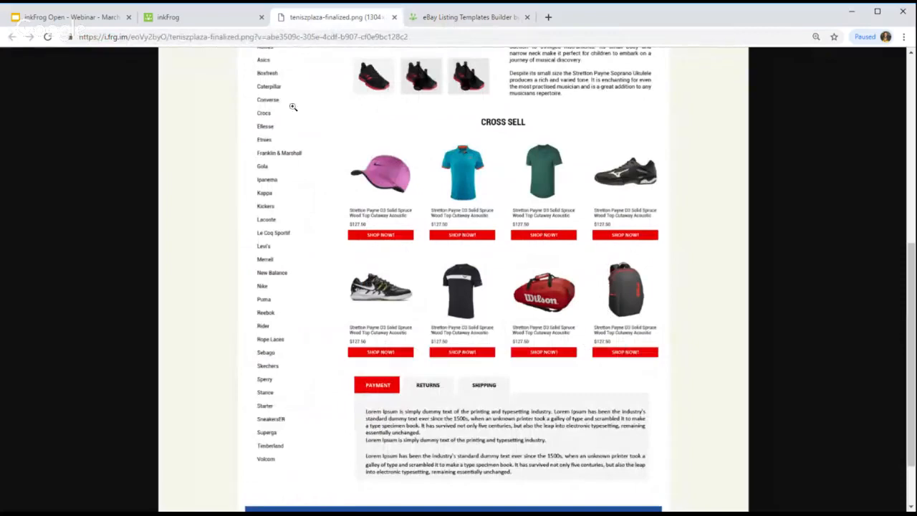
Step: Select the red hex code E90000 in the webinar slides' colour scheme, then return to the builder
click(207, 18)
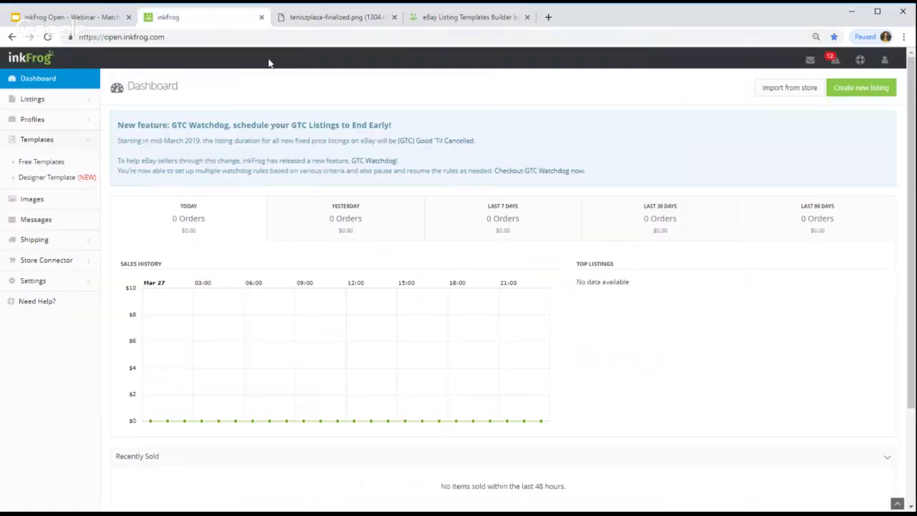
click(90, 17)
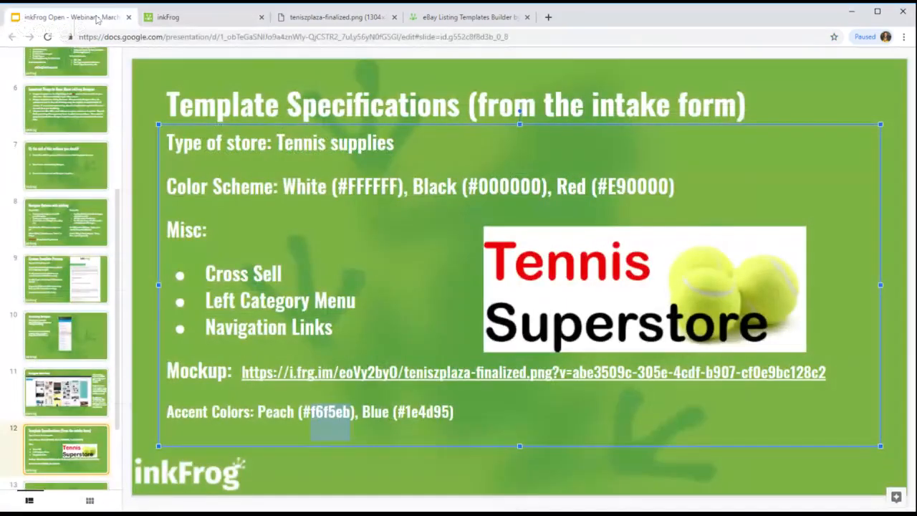
double_click(638, 188)
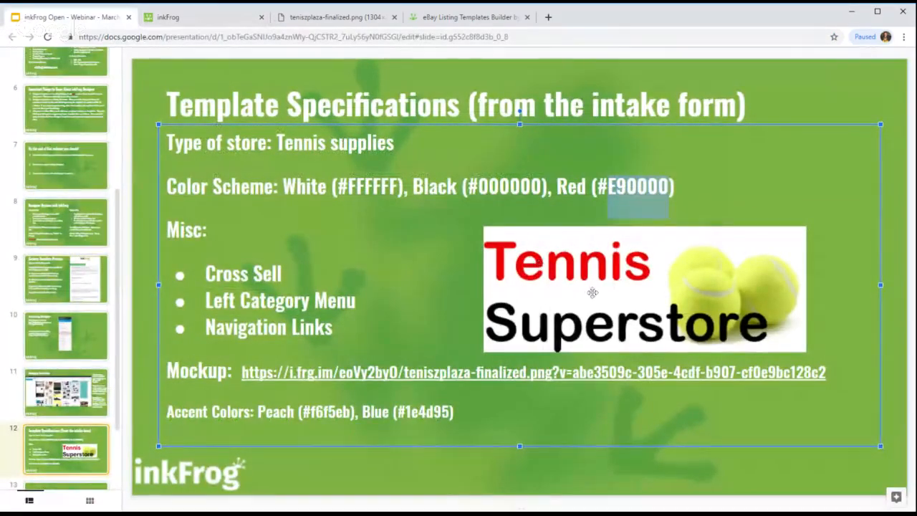
click(482, 20)
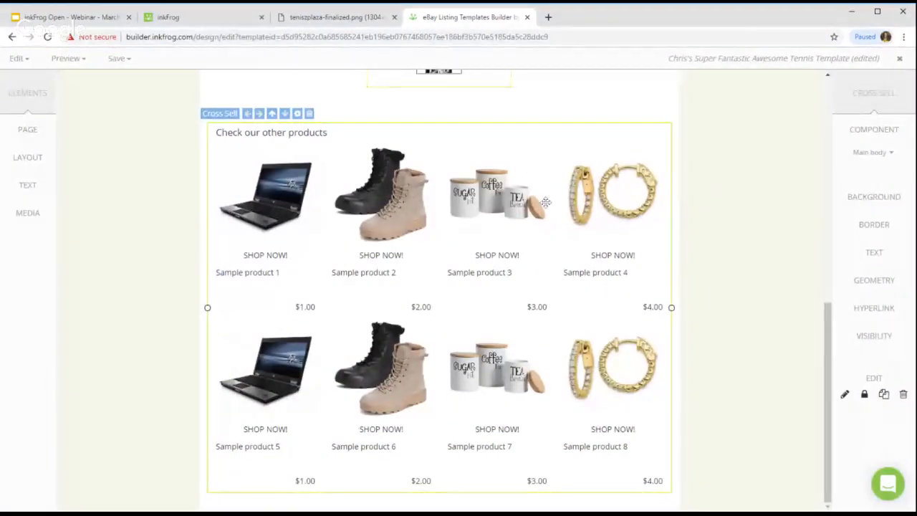
Step: Give the cross-sell call-to-action buttons a red background
click(868, 155)
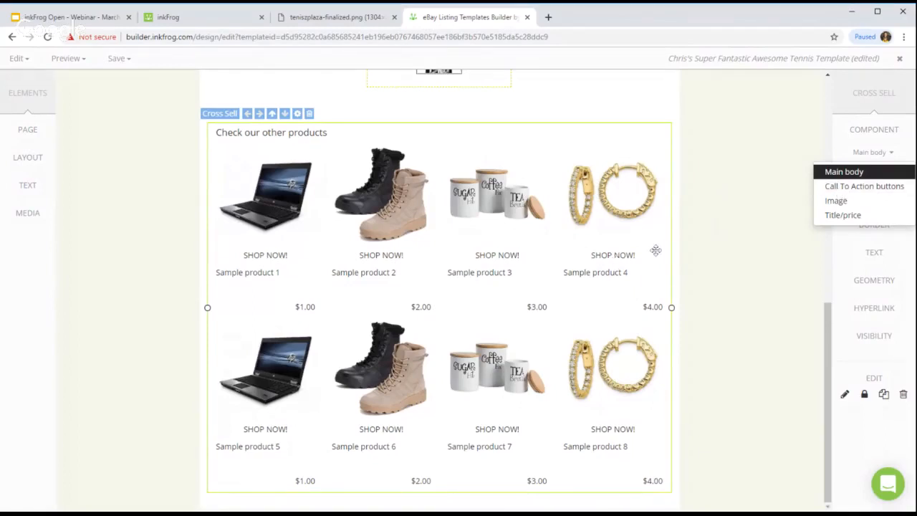
click(835, 188)
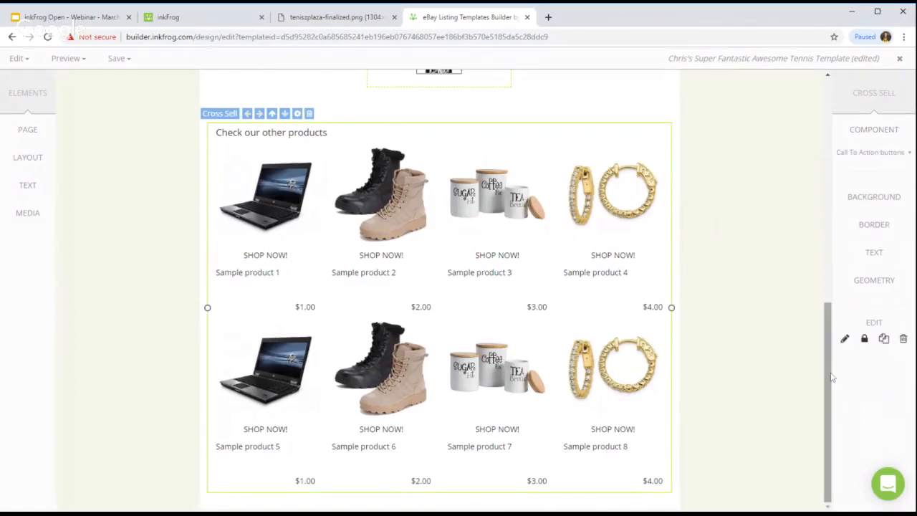
click(888, 194)
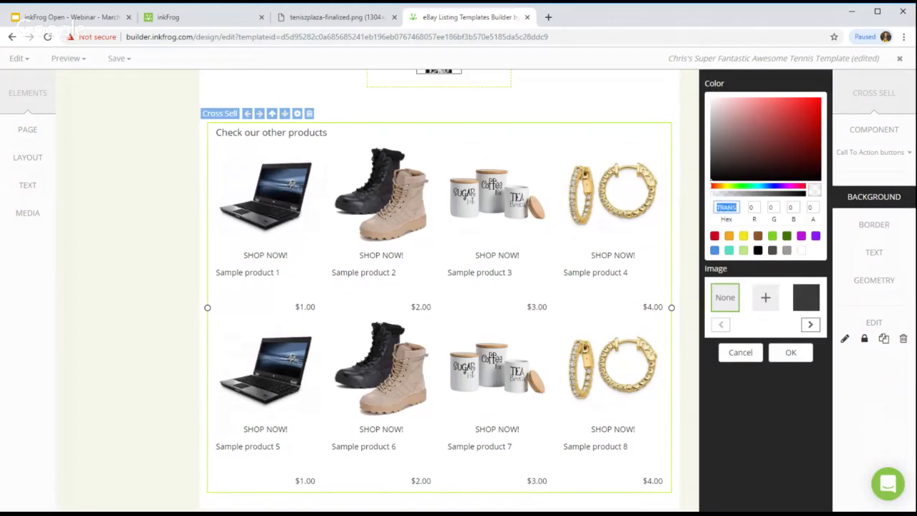
click(715, 235)
click(791, 352)
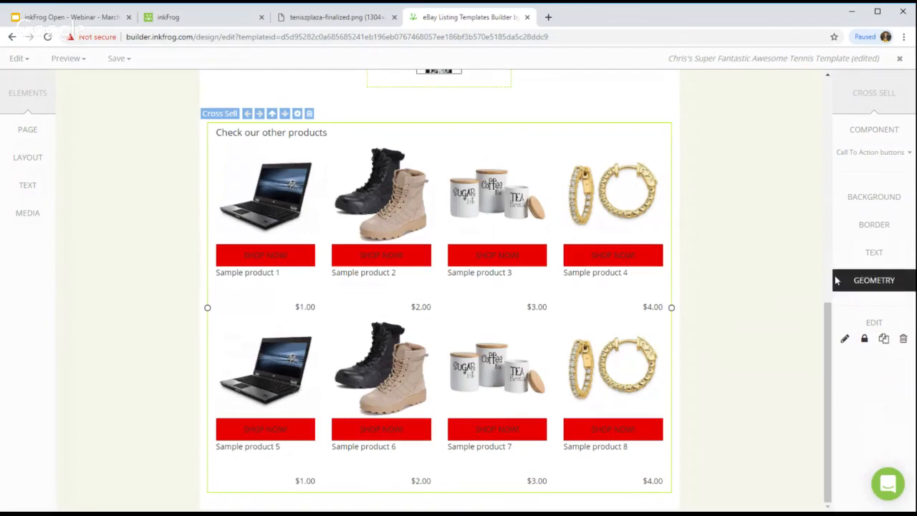
Step: Make the button text white and bold, then compare with the tennis mockup
click(871, 262)
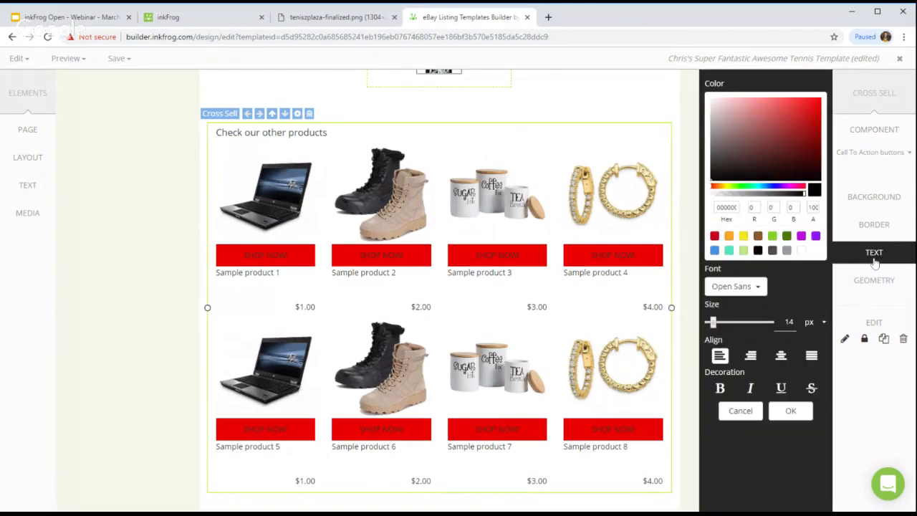
click(802, 251)
click(720, 388)
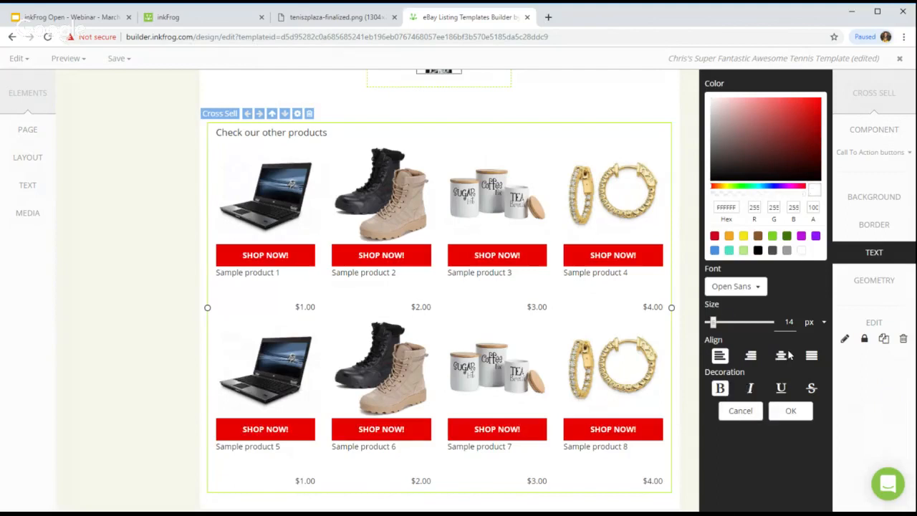
click(790, 411)
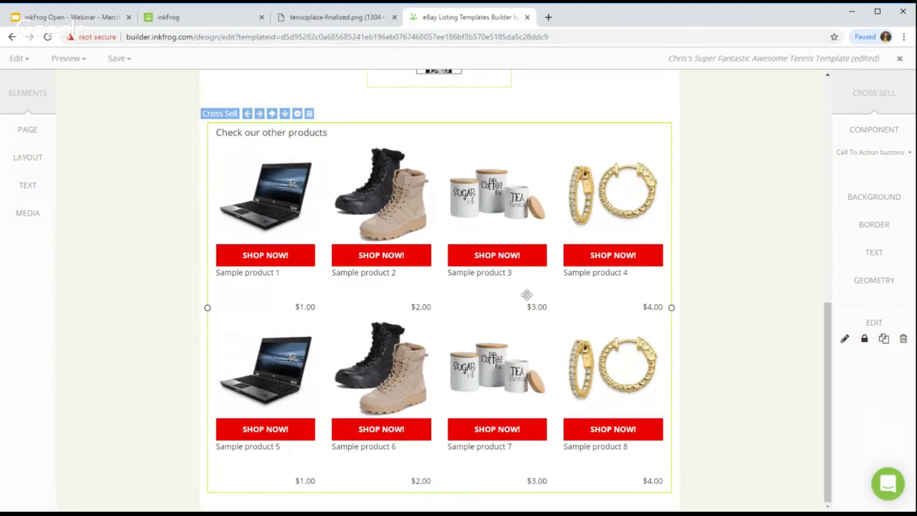
click(361, 23)
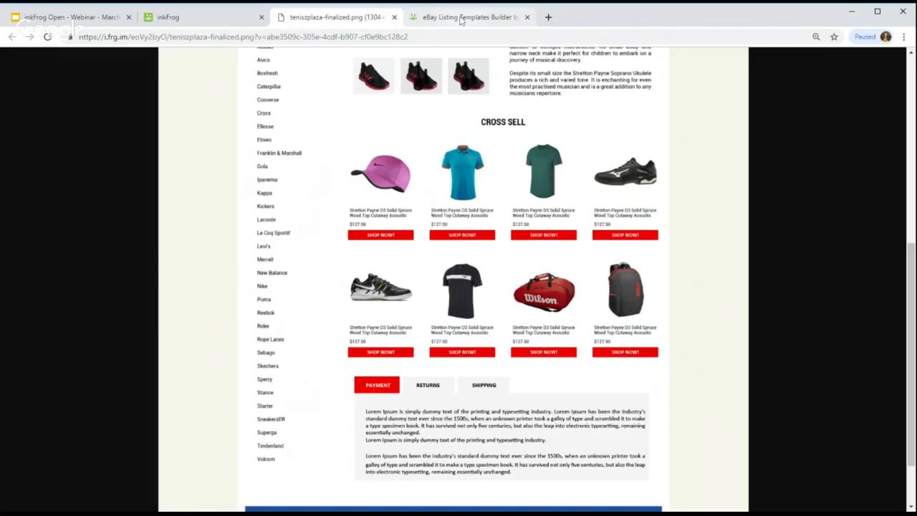
click(461, 21)
Step: Place the cross-sell SHOP NOW! buttons at the bottom of each product
double_click(496, 219)
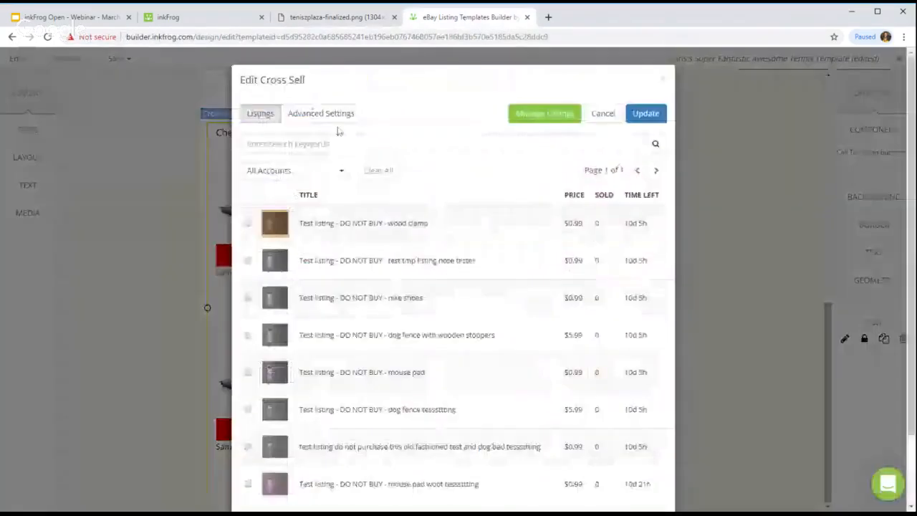
click(323, 121)
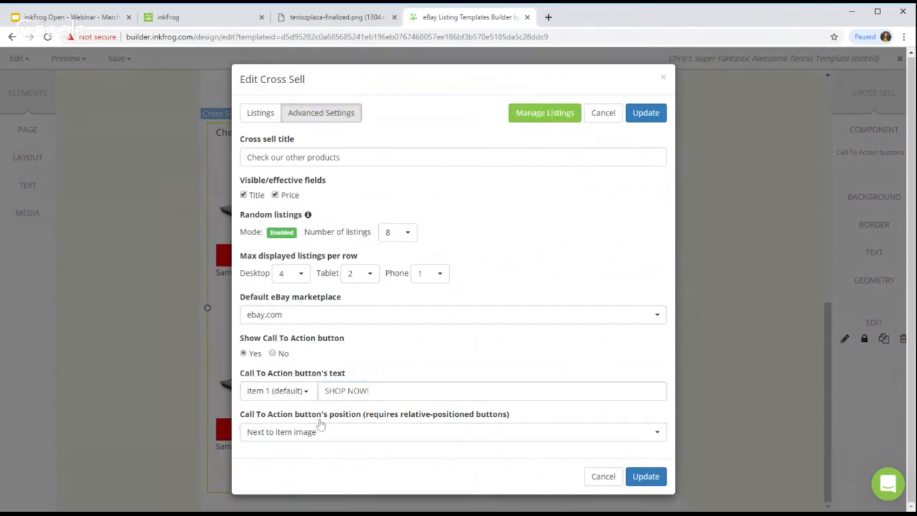
click(308, 395)
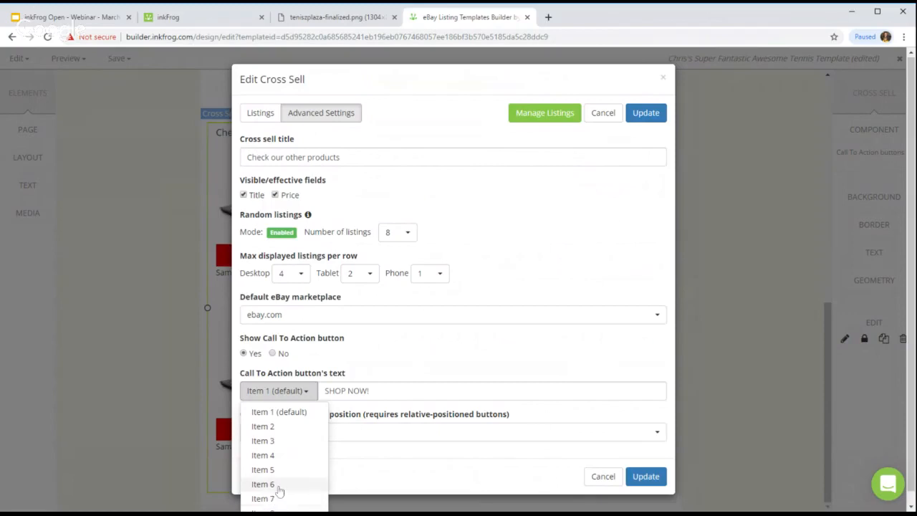
click(424, 355)
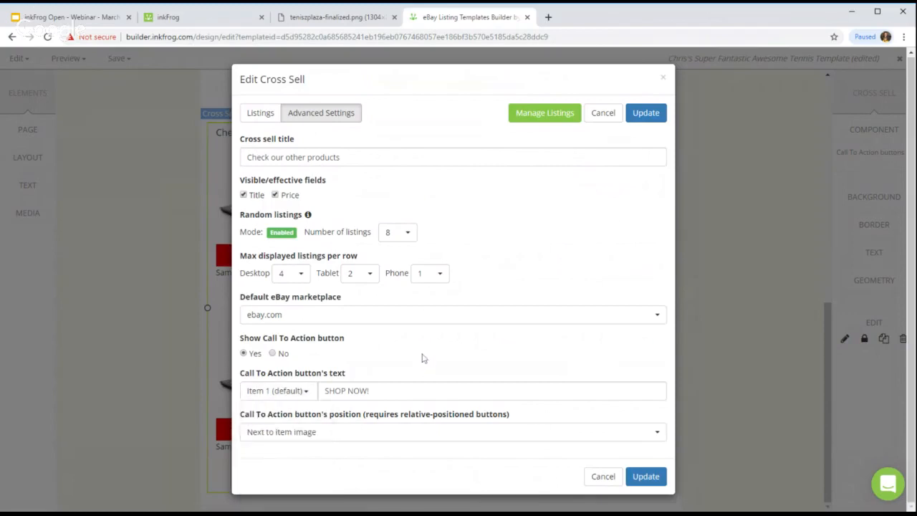
click(263, 437)
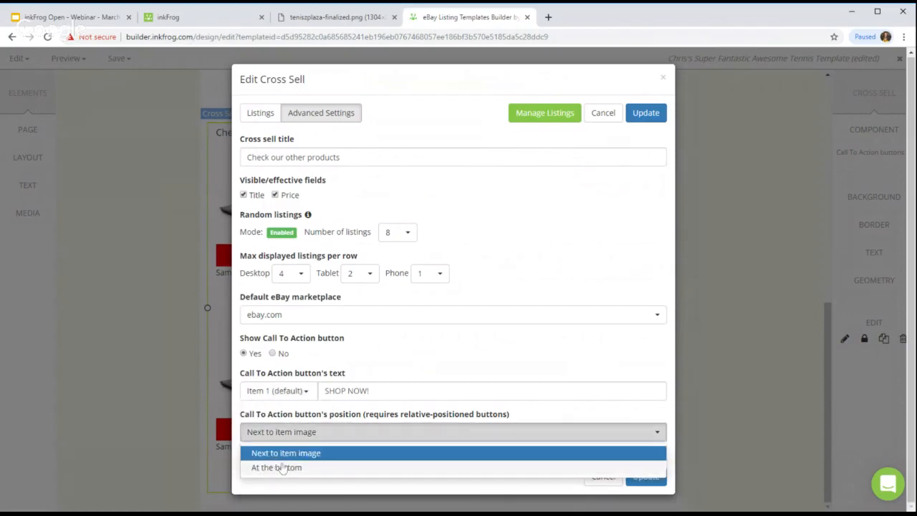
click(258, 467)
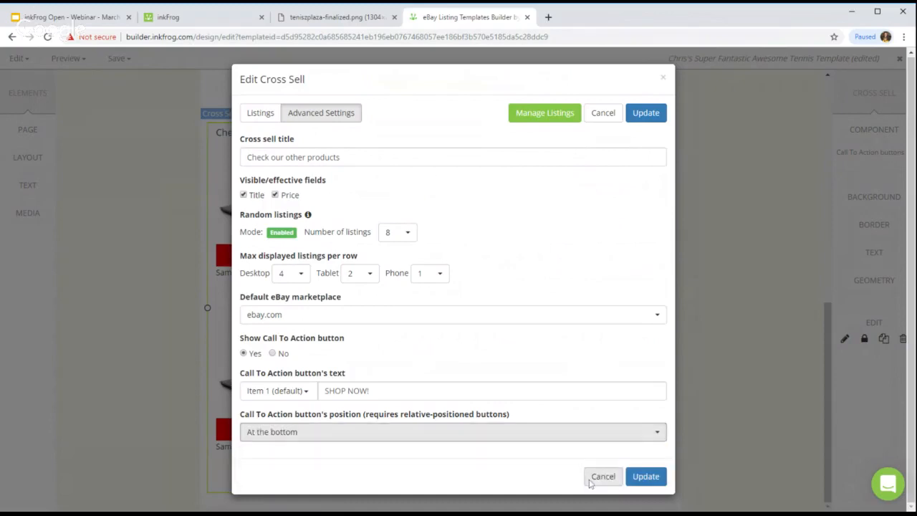
click(645, 476)
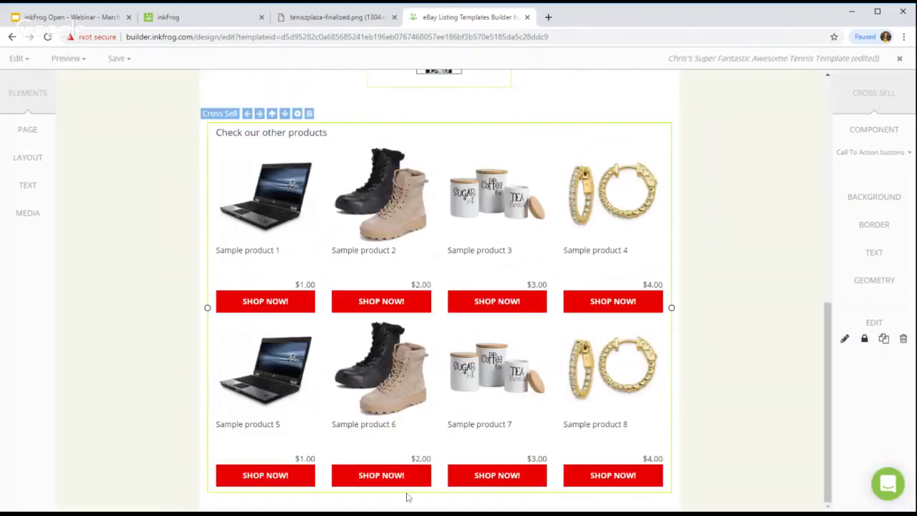
Step: Hide product prices in the cross-sell grid
double_click(421, 286)
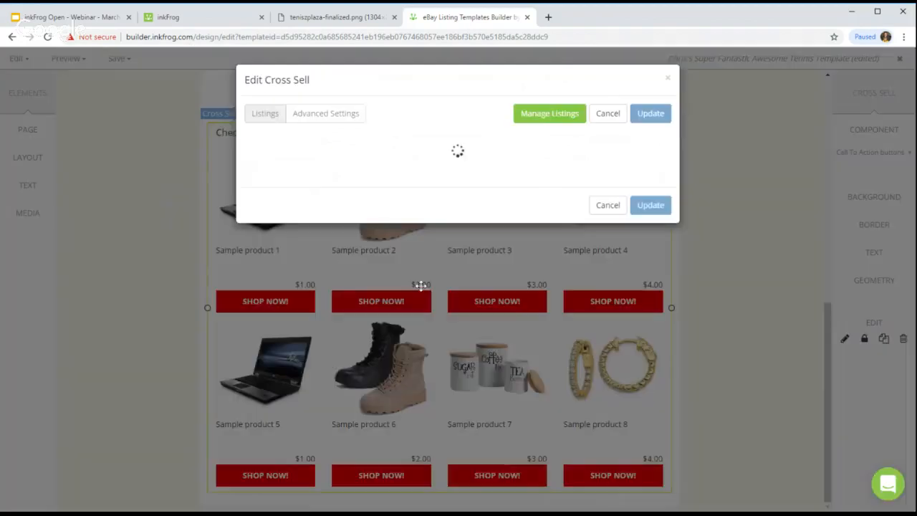
click(349, 114)
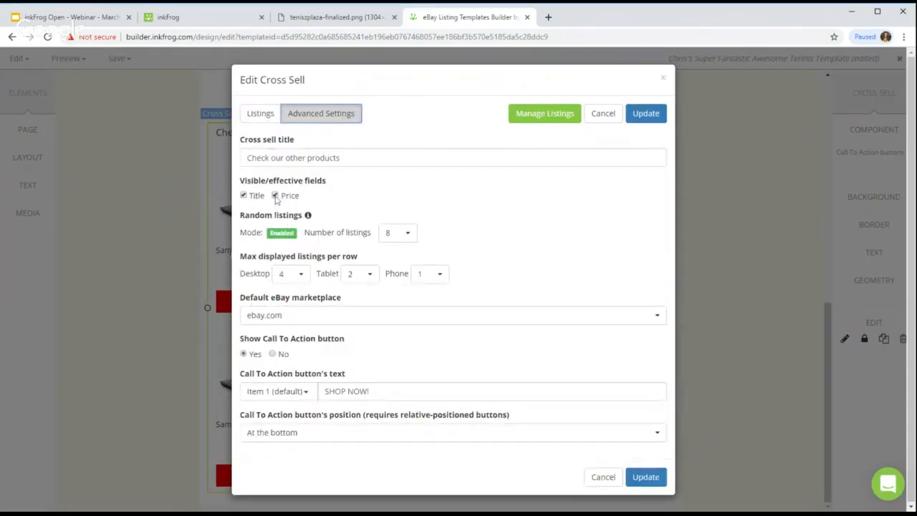
click(275, 196)
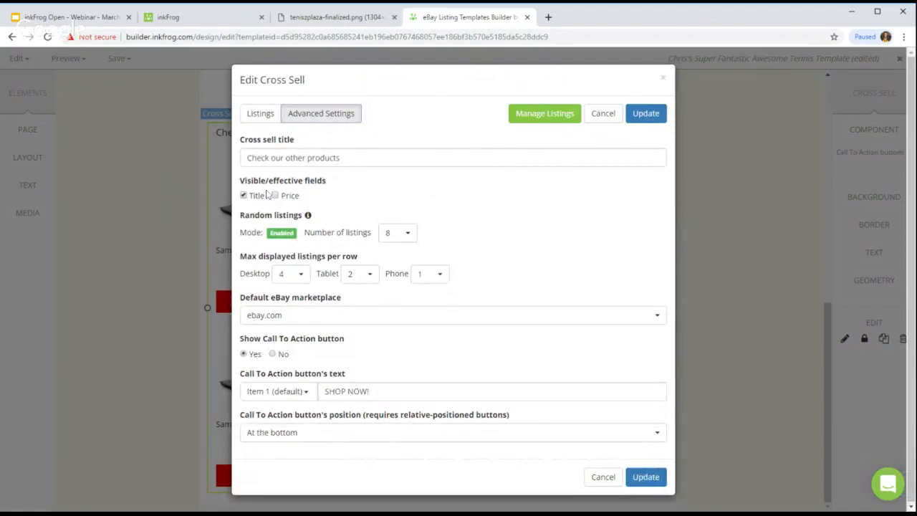
click(646, 115)
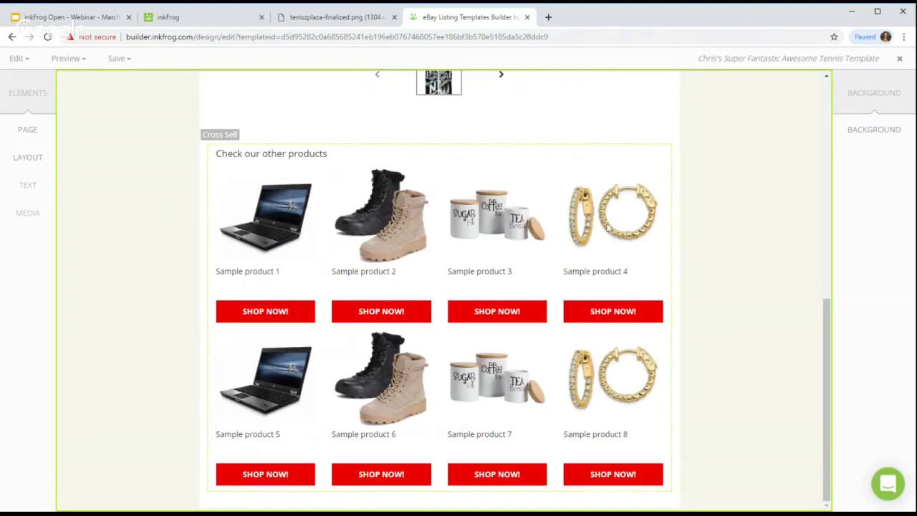
Step: Compare the price-free cross-sell grid against the tennis mockup, leaving its listings unchanged
click(339, 17)
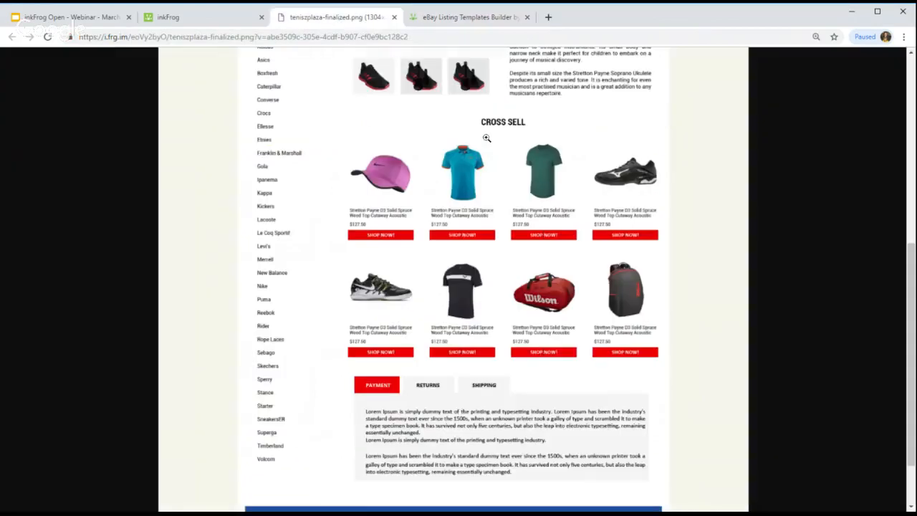
click(483, 18)
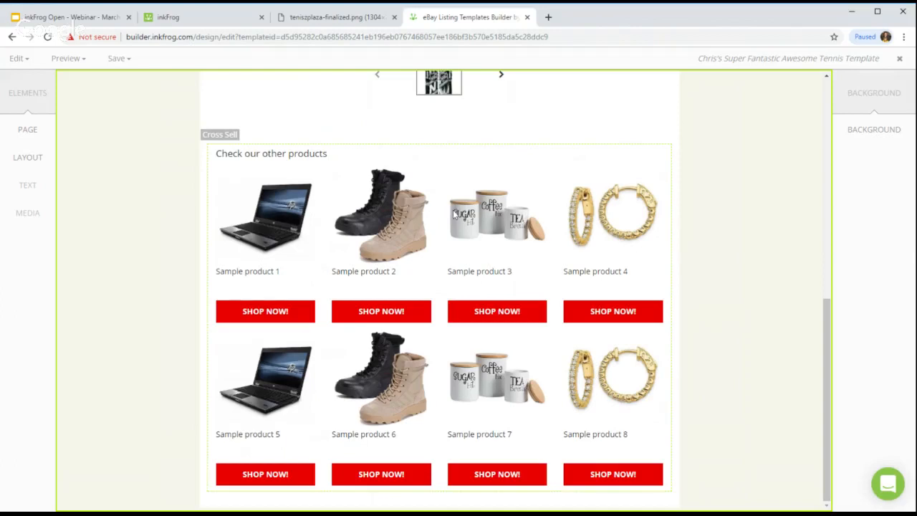
scroll(454, 214, up, 1)
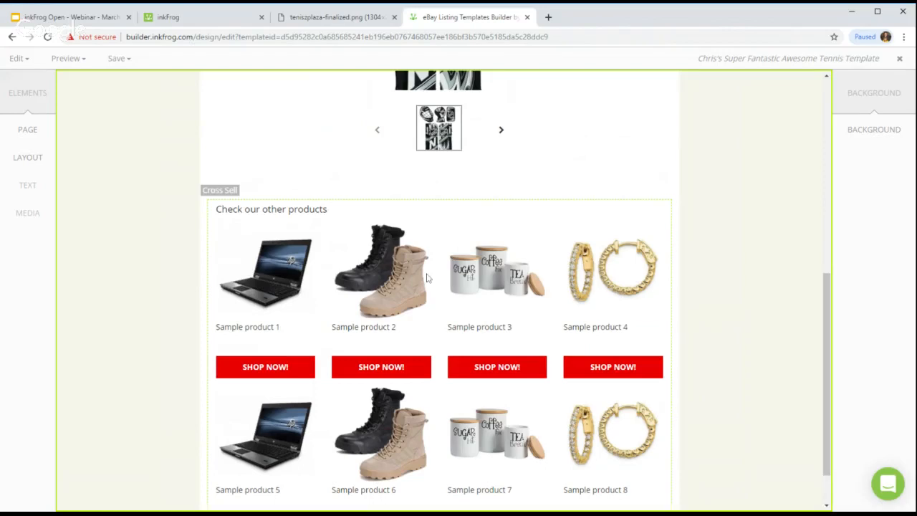
scroll(427, 278, down, 1)
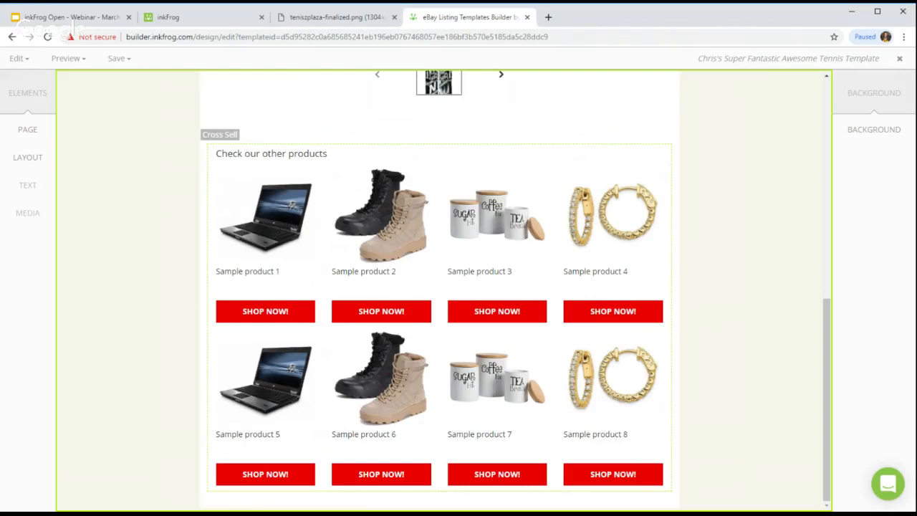
double_click(382, 249)
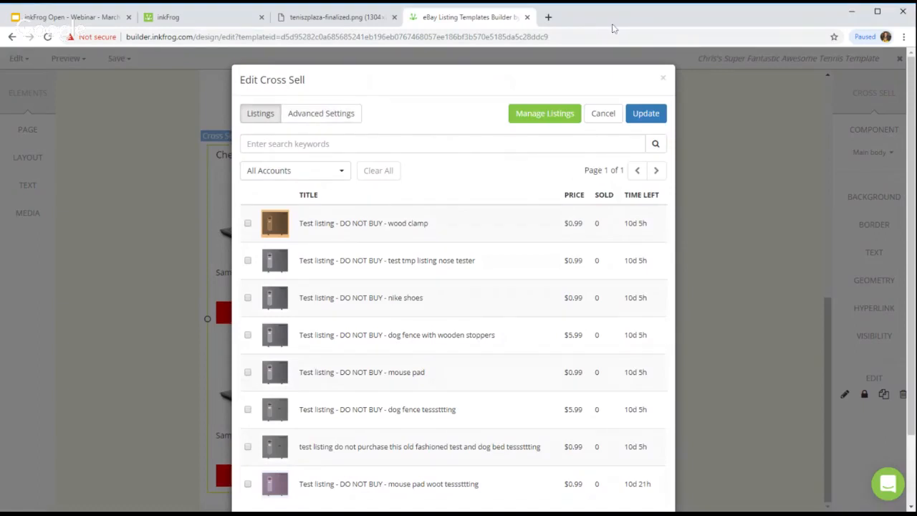
click(663, 80)
click(113, 215)
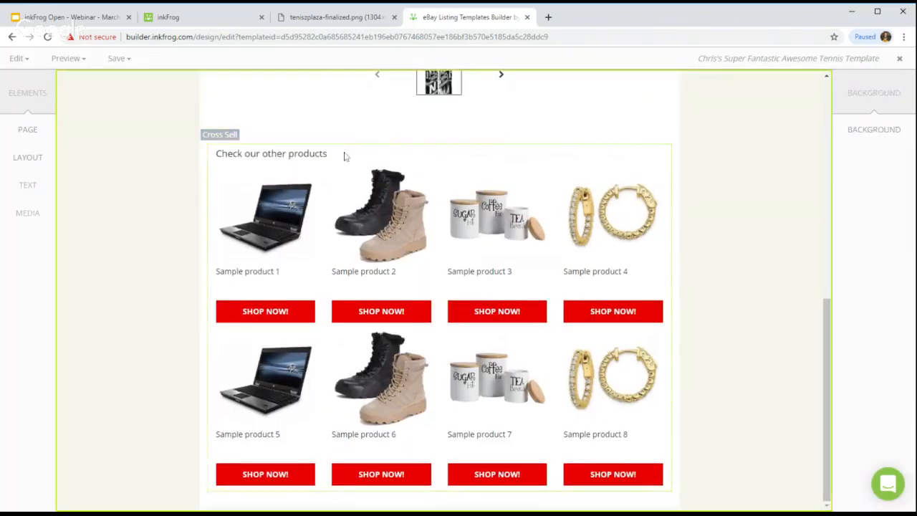
click(342, 17)
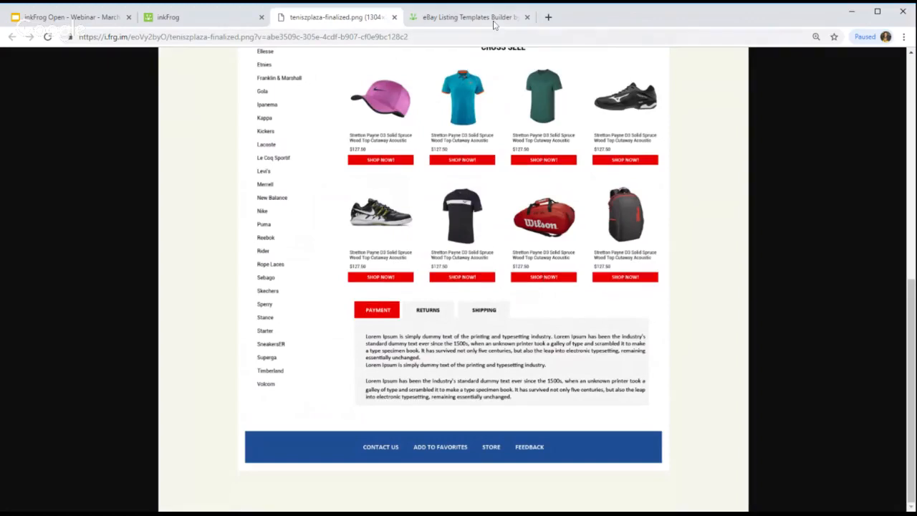
click(466, 18)
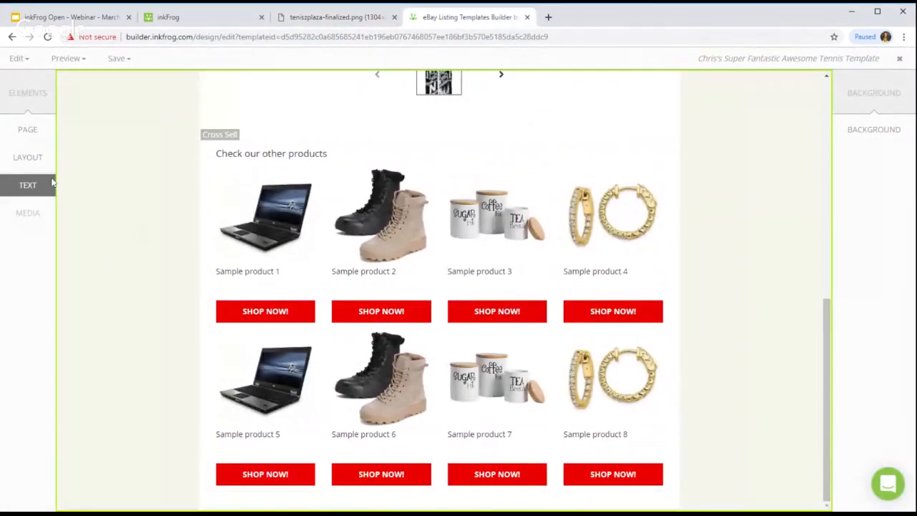
Step: Add a one-column row with row and column both tagged 'Tabs'
click(29, 162)
click(82, 91)
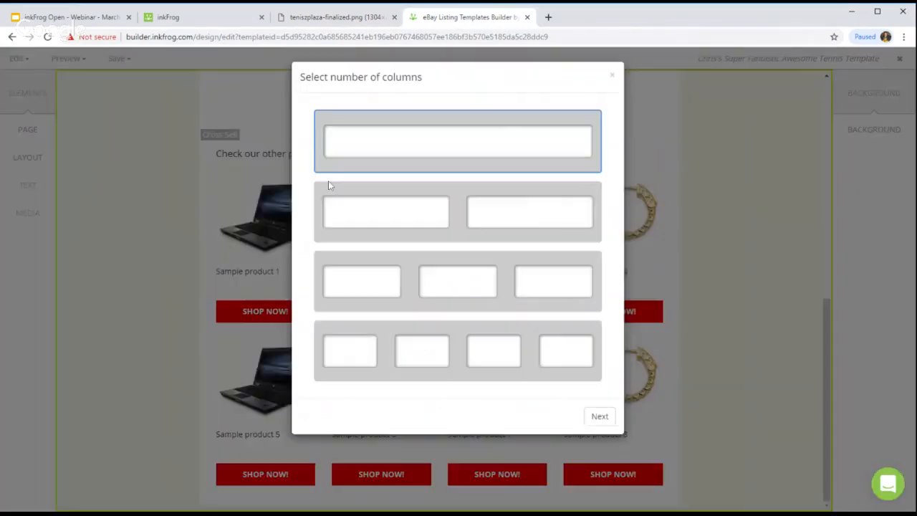
click(597, 417)
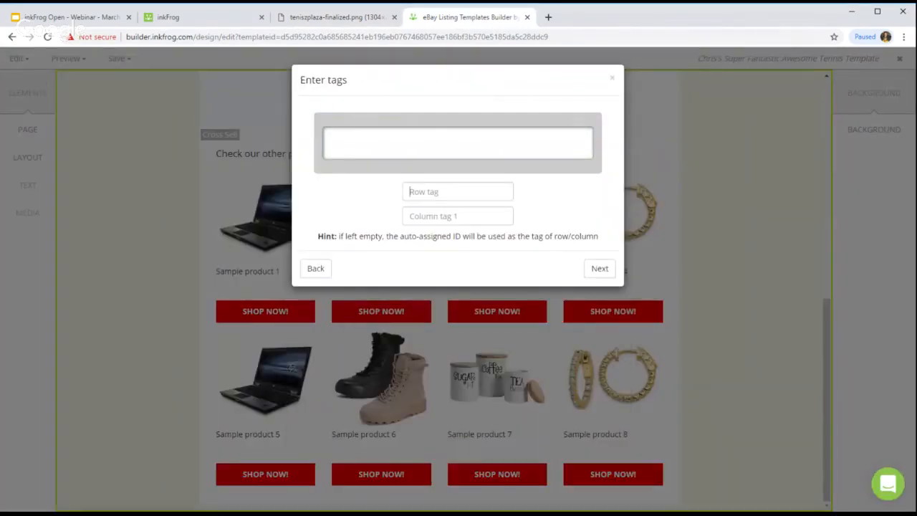
text(Tabs)
key(Tab)
text(Tabs)
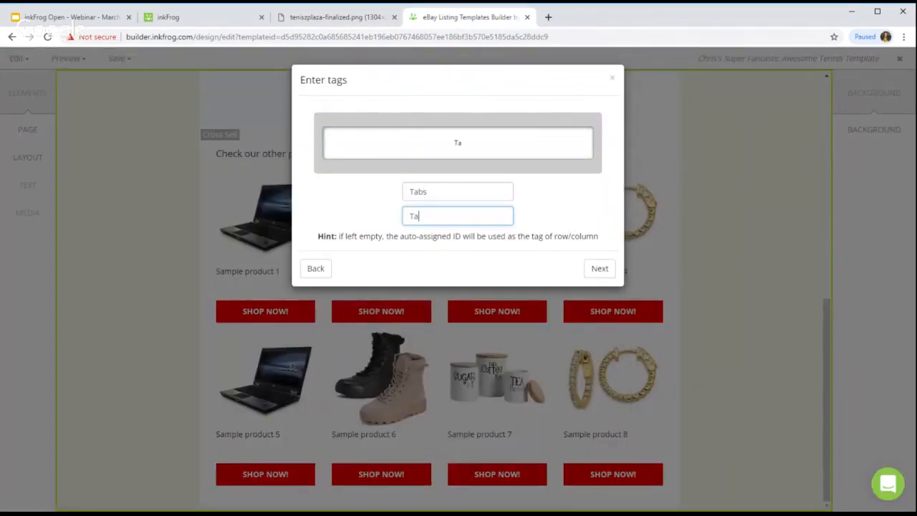
click(598, 268)
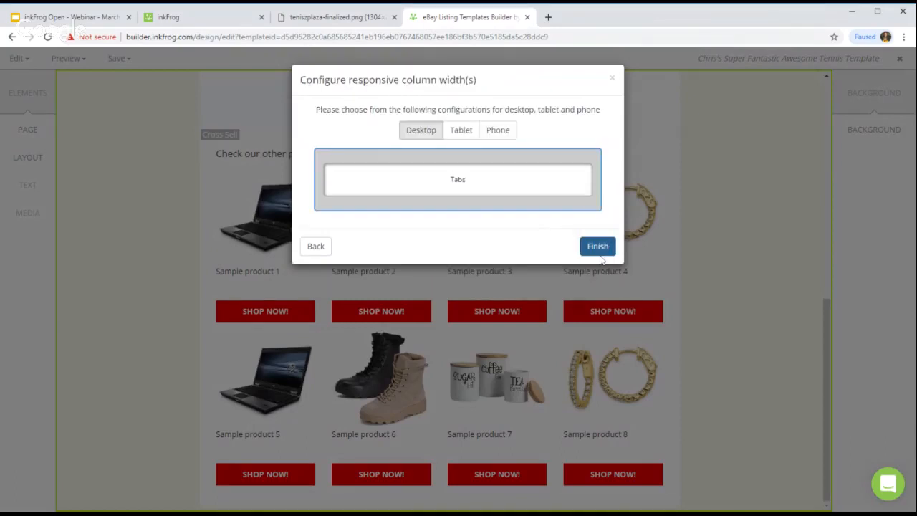
click(597, 246)
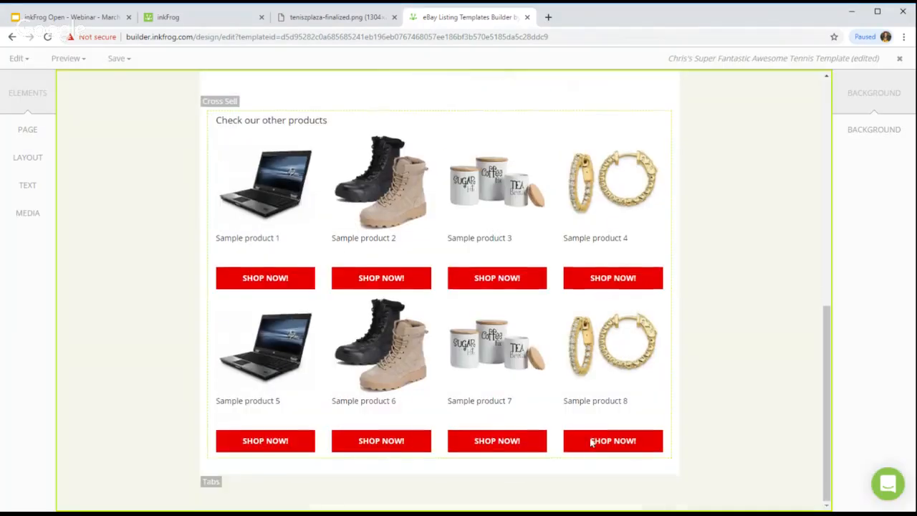
Step: Add a tabs element with Payment, Shipping and Returns tabs to the Tabs row
click(22, 60)
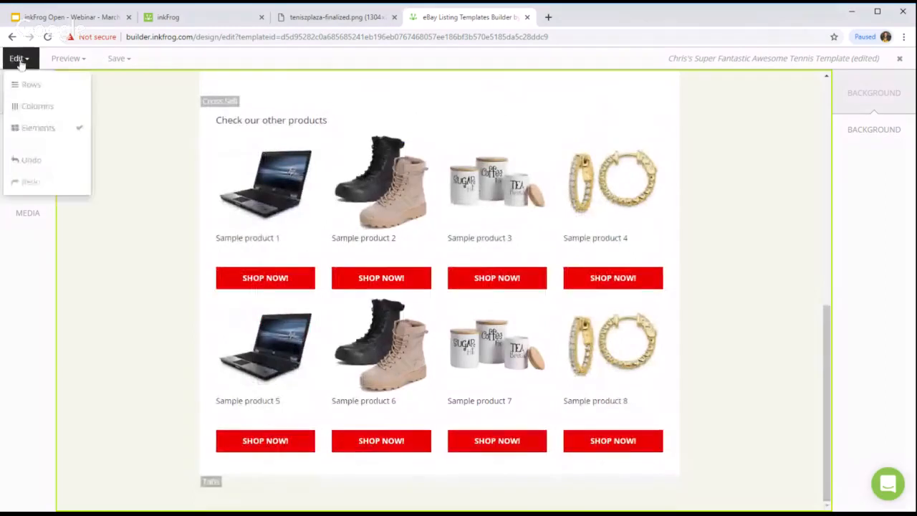
click(45, 85)
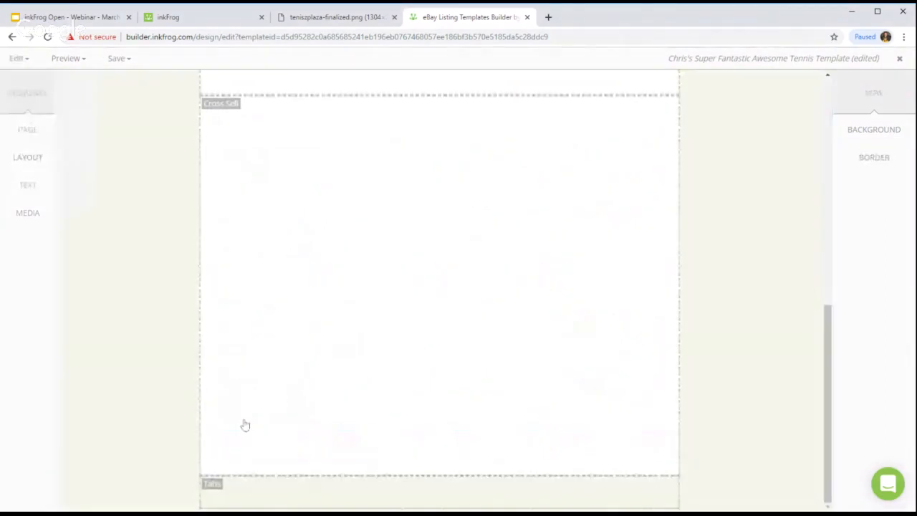
click(211, 491)
click(873, 130)
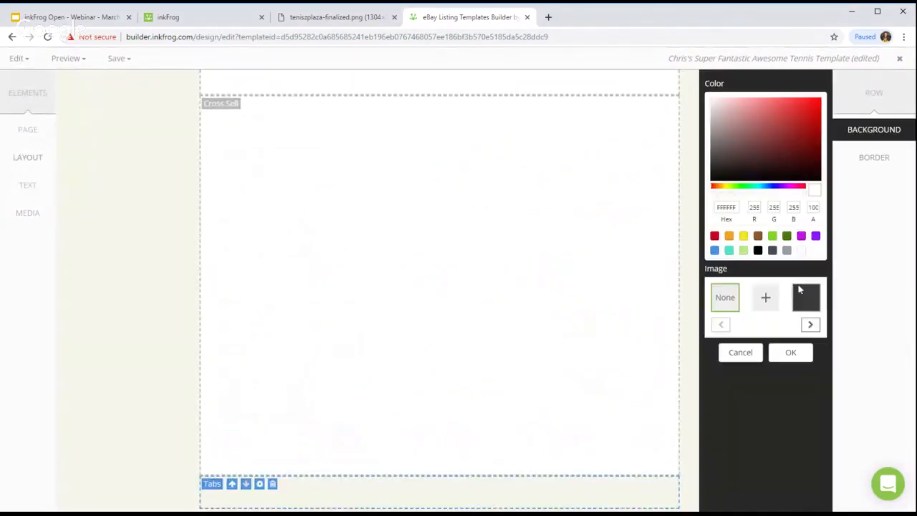
click(791, 353)
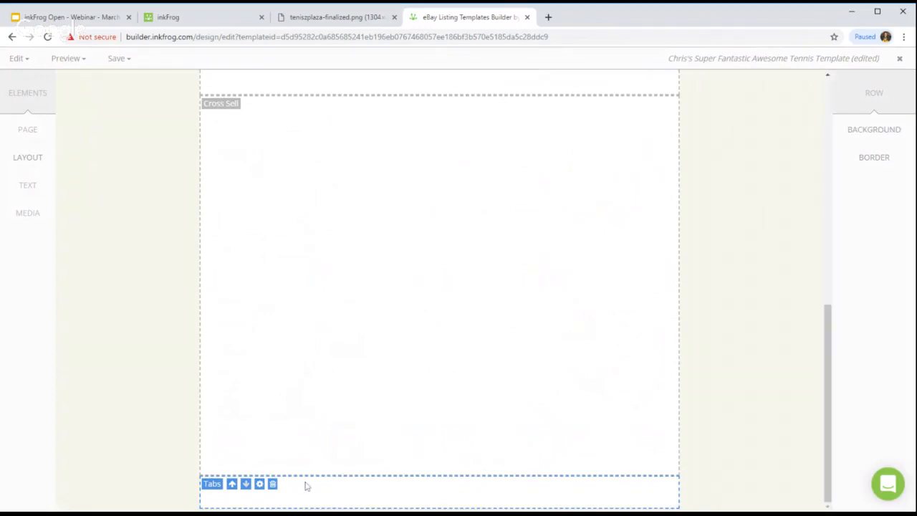
click(19, 58)
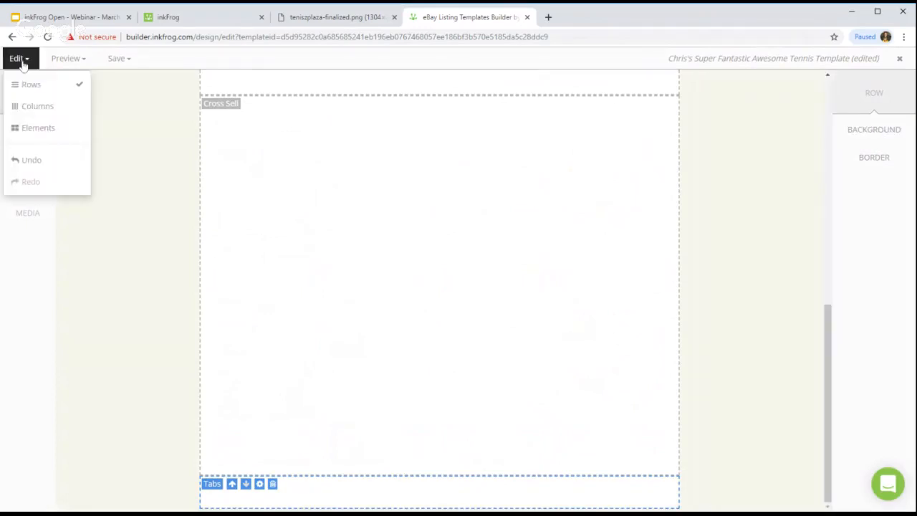
click(35, 126)
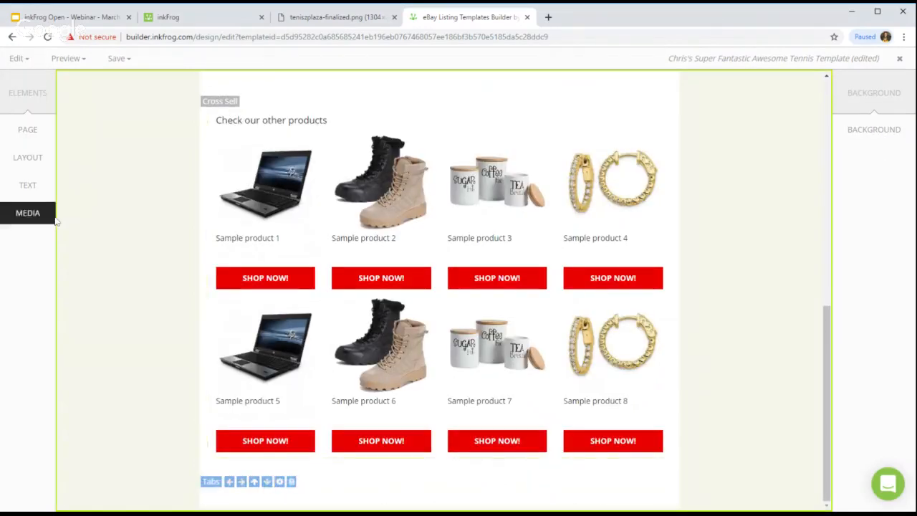
click(29, 196)
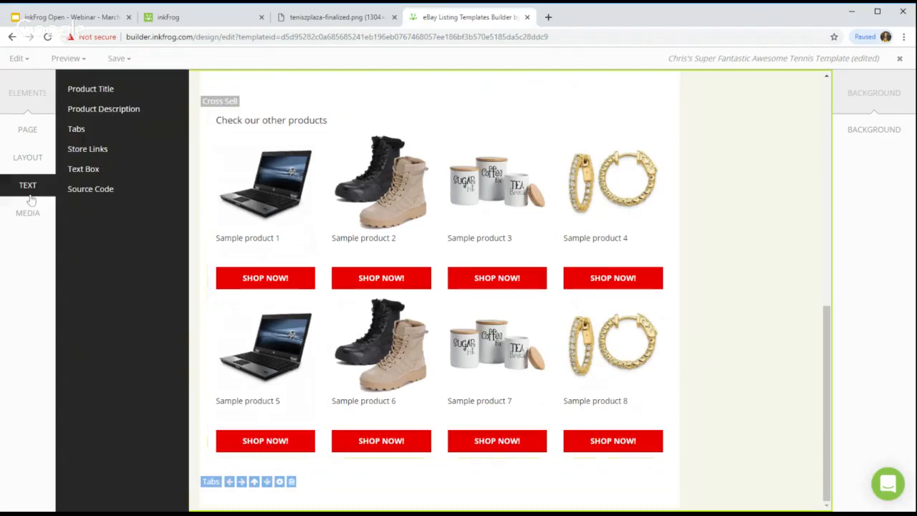
click(104, 136)
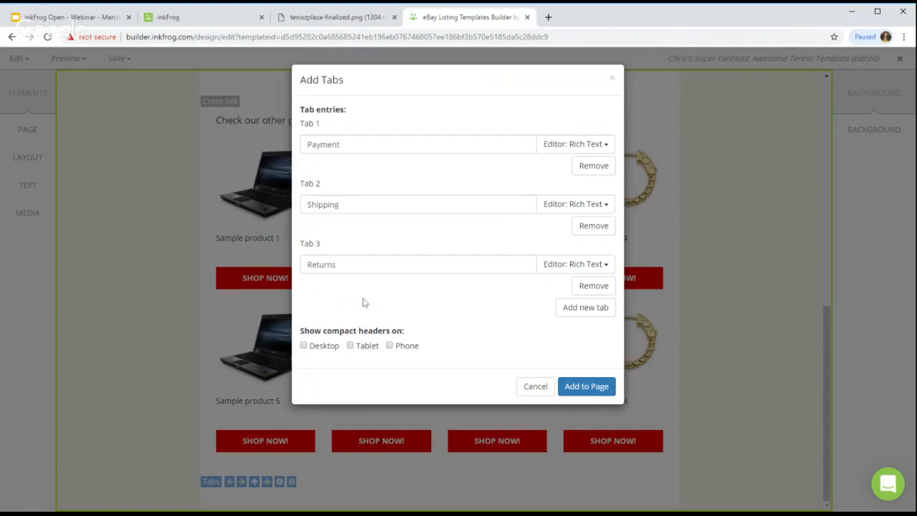
click(587, 393)
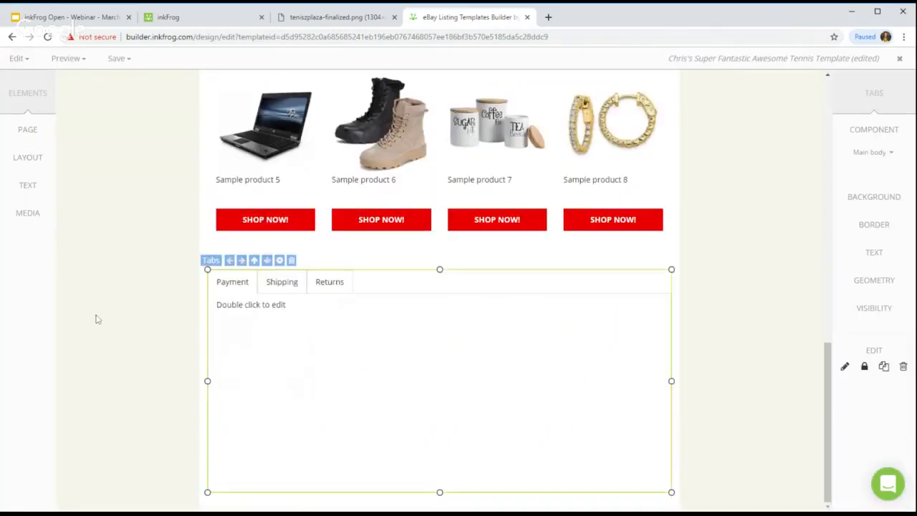
Step: Place the tabs block and set its main body background to red E90000
click(97, 320)
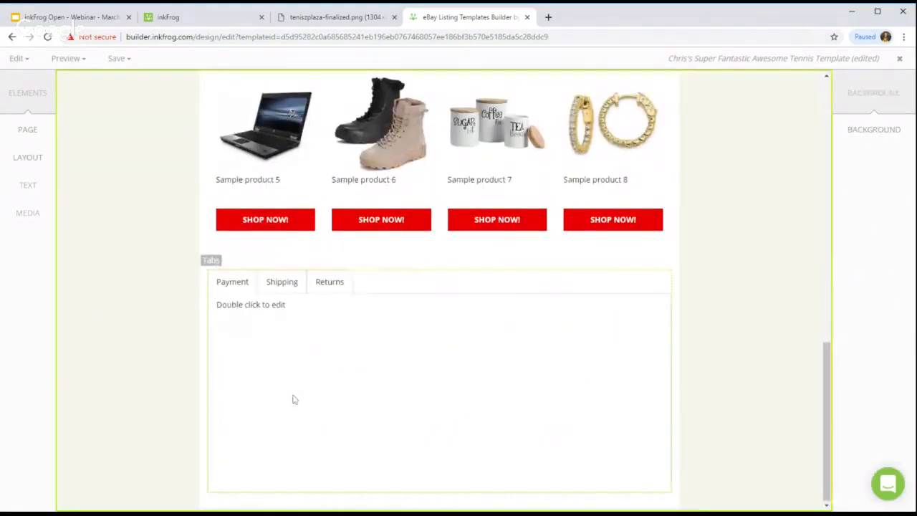
click(244, 284)
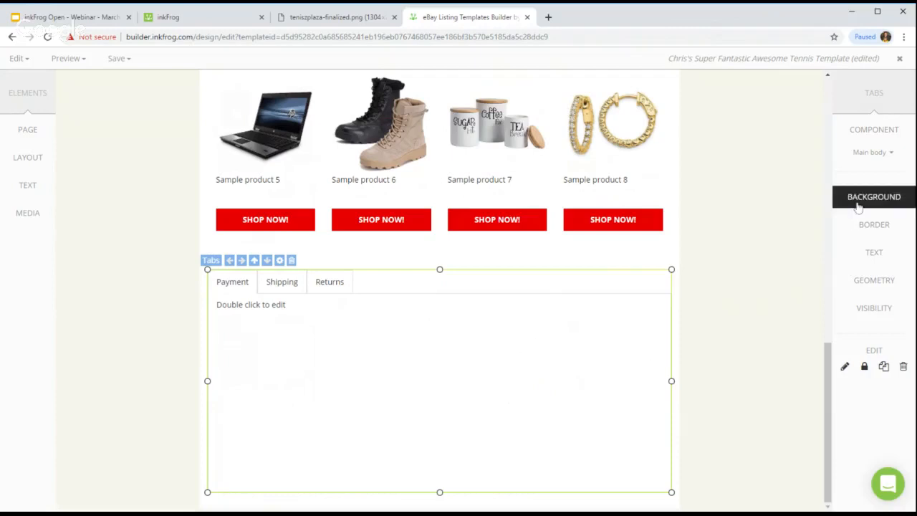
click(873, 151)
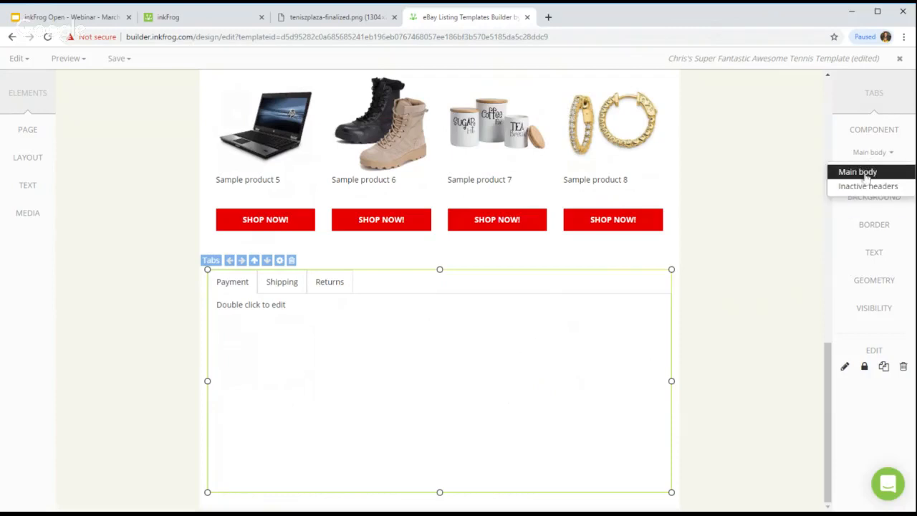
click(870, 174)
click(877, 197)
double_click(726, 207)
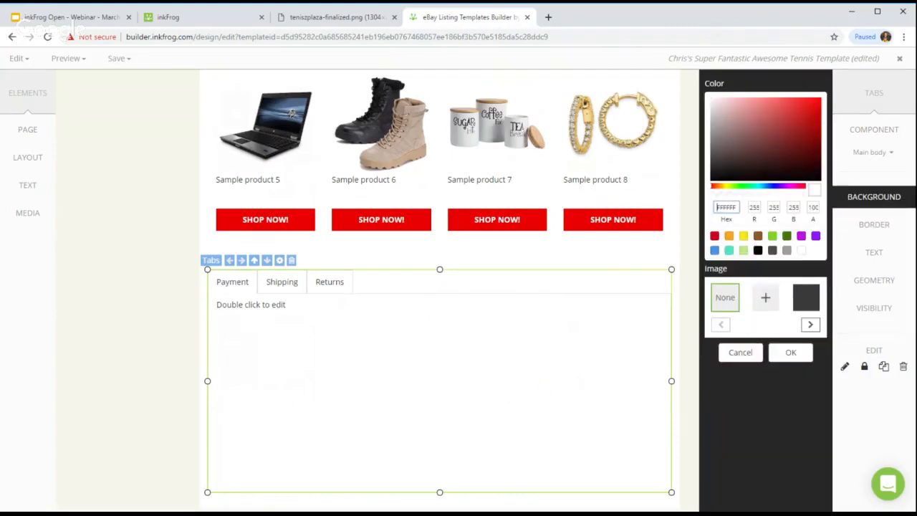
text(E90000)
click(789, 352)
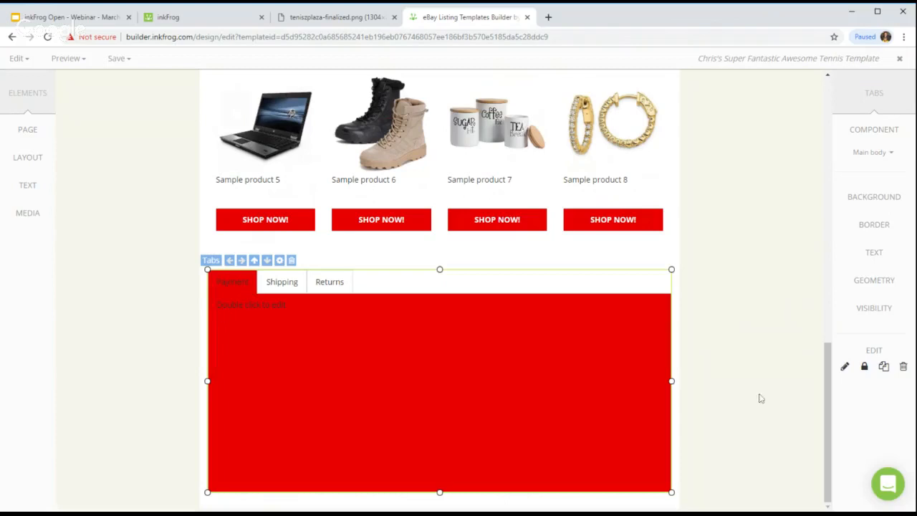
Step: Make the tab text white and bold
click(881, 258)
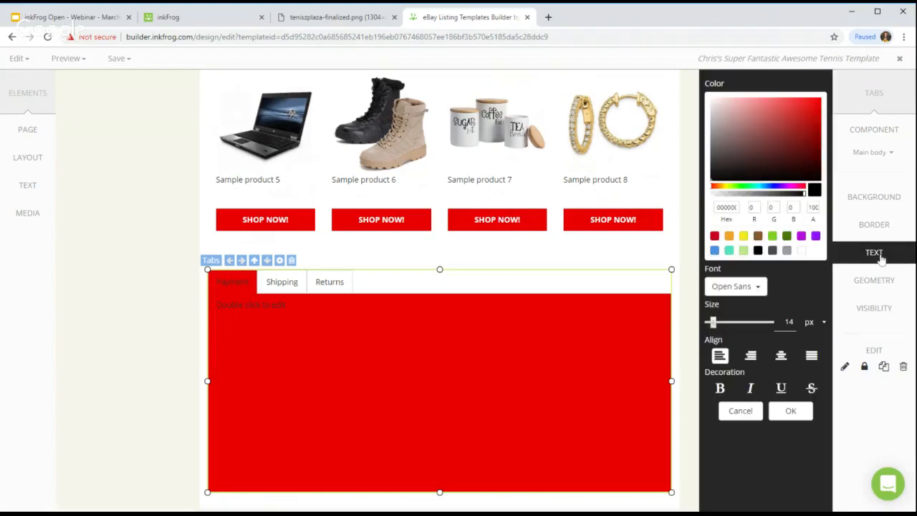
click(802, 251)
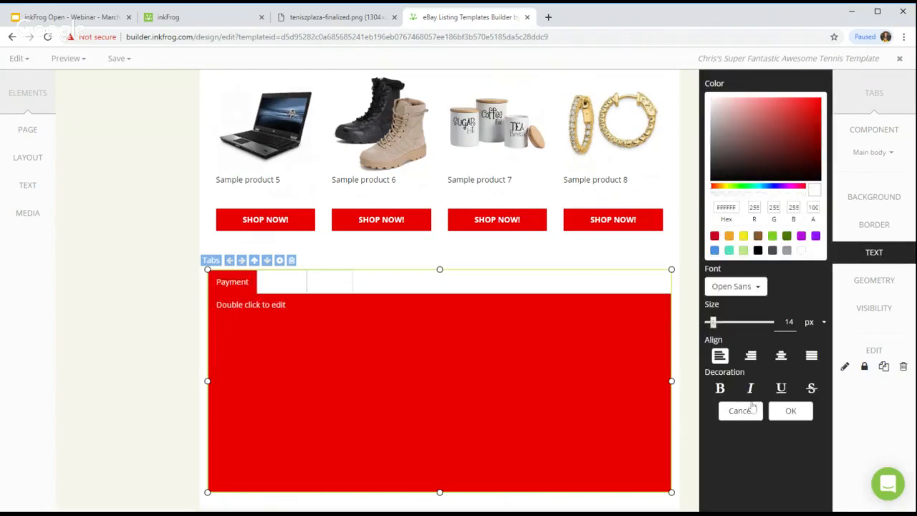
click(720, 388)
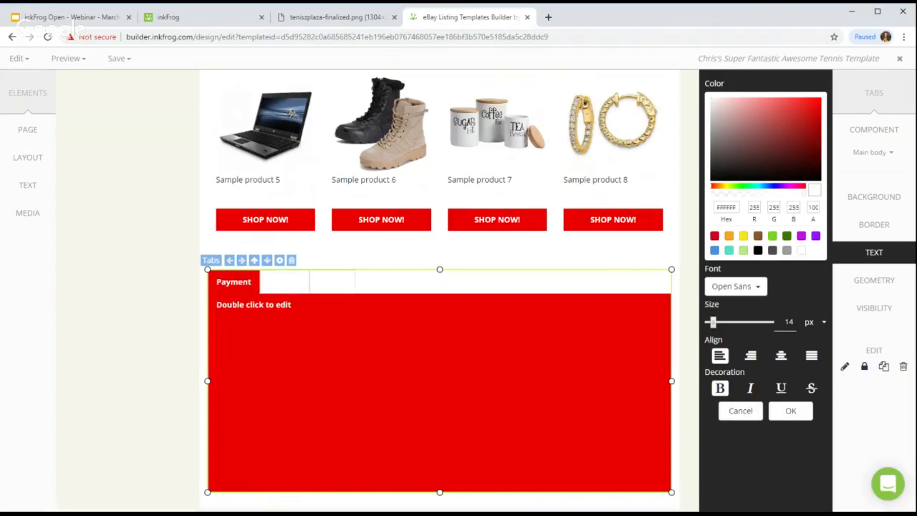
click(790, 410)
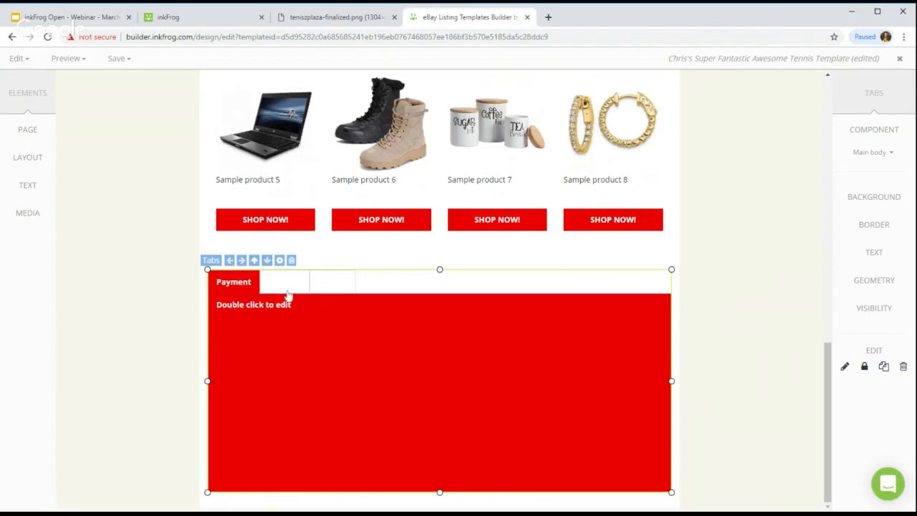
Step: Set the inactive tab header labels to black
click(871, 164)
click(868, 187)
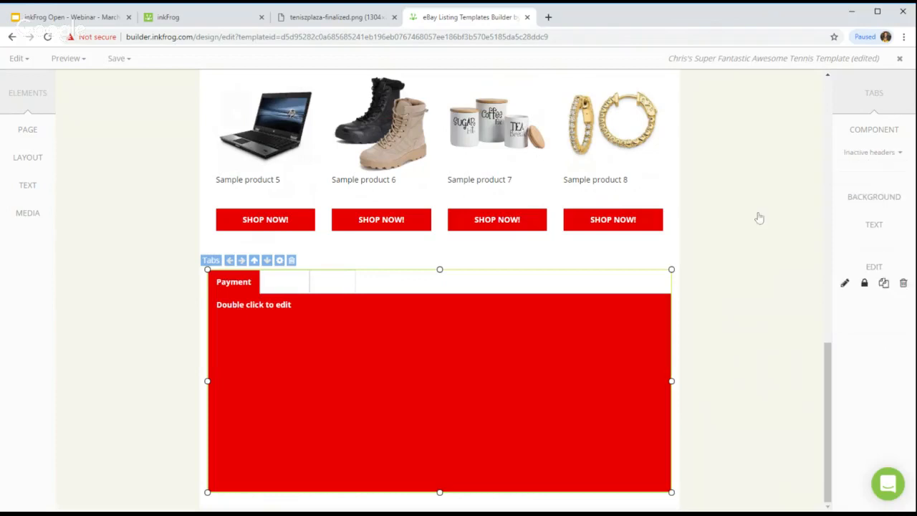
click(856, 237)
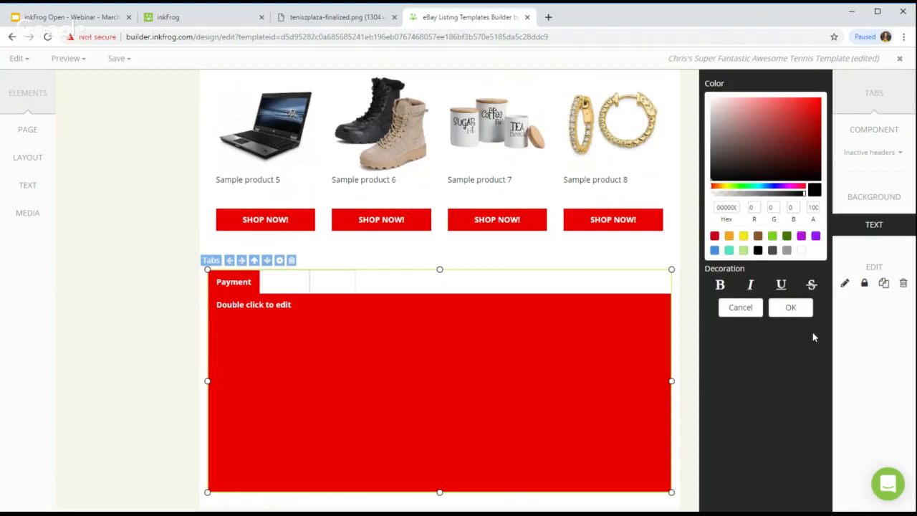
click(786, 250)
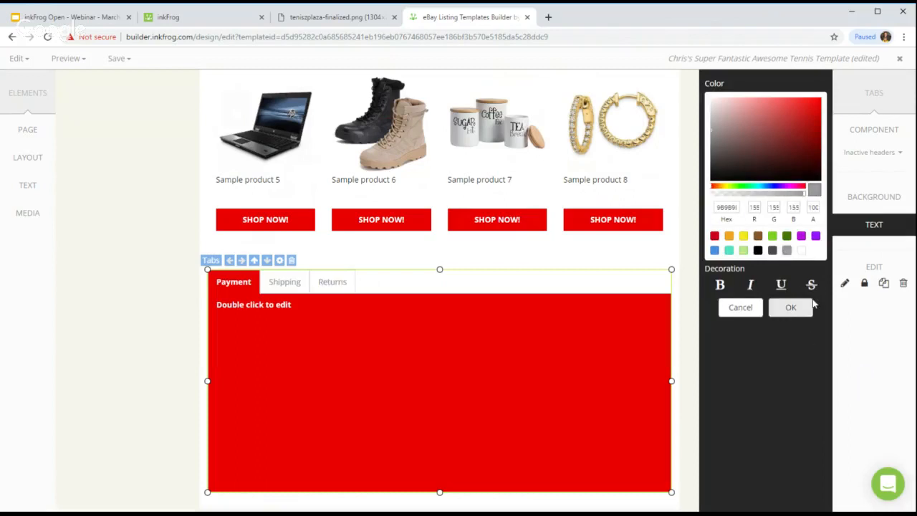
click(758, 252)
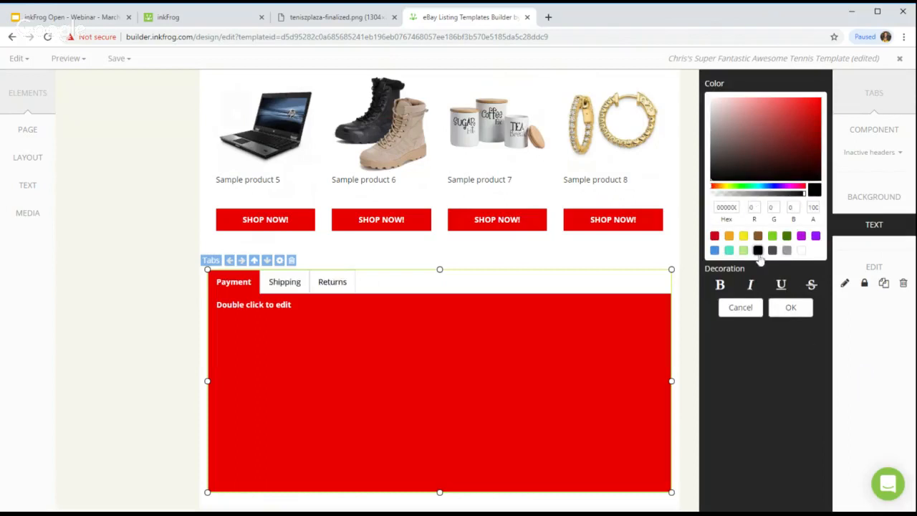
click(790, 307)
Step: Preview the Shipping tab, then bring the Payment tab back to the front
click(743, 268)
click(284, 285)
click(285, 283)
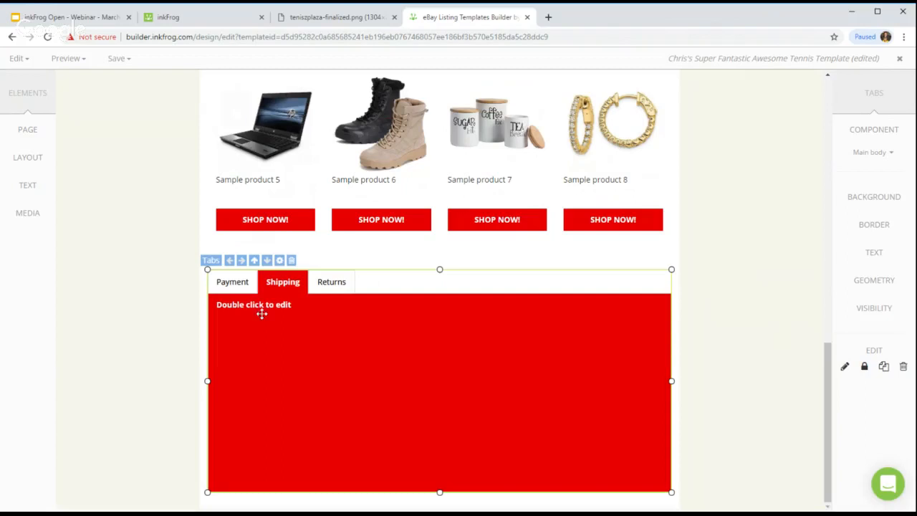
click(237, 285)
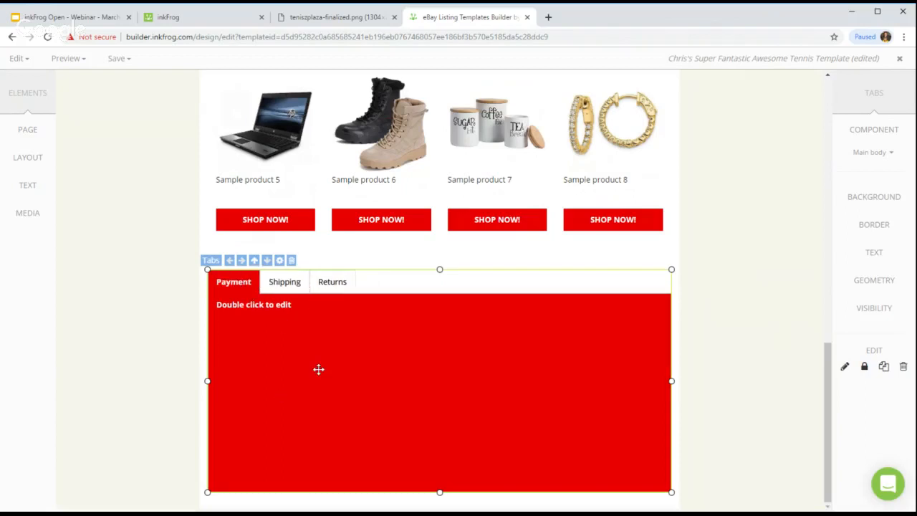
Step: Switch the Payment tab's editor from rich text to HTML Code in the tab settings
double_click(251, 307)
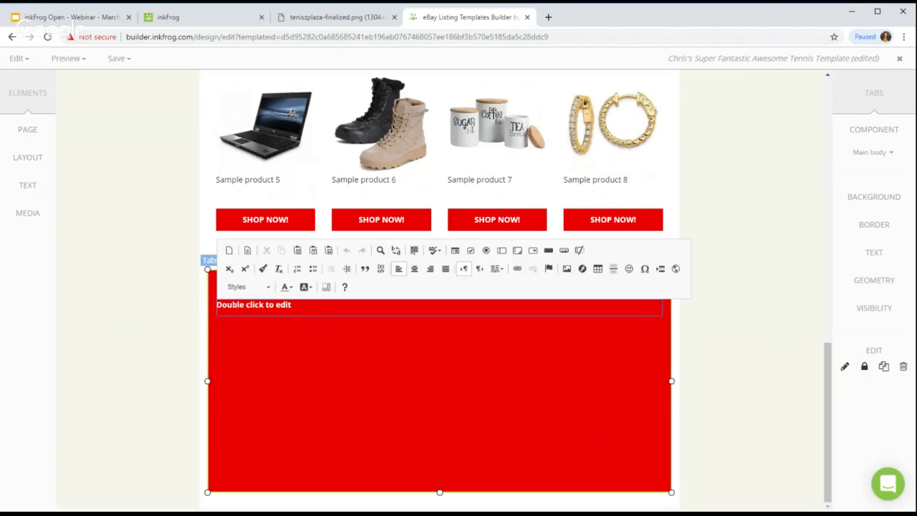
click(161, 312)
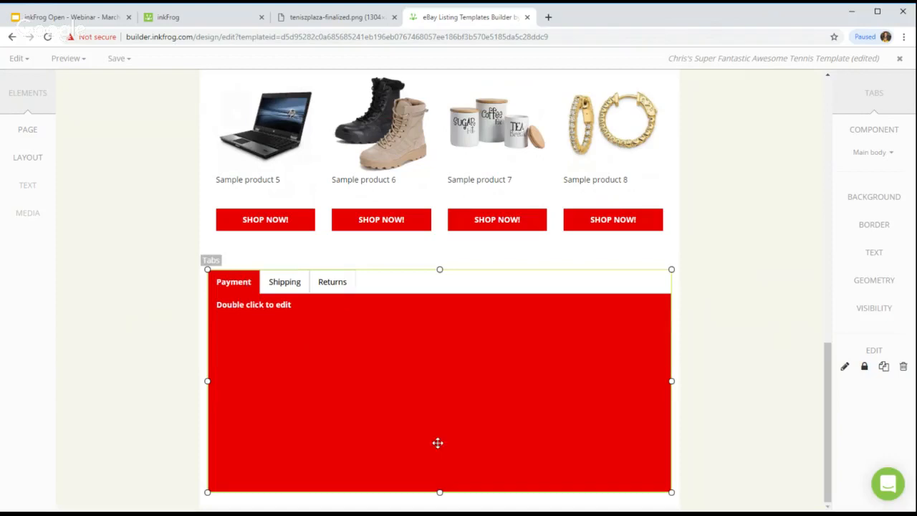
double_click(238, 281)
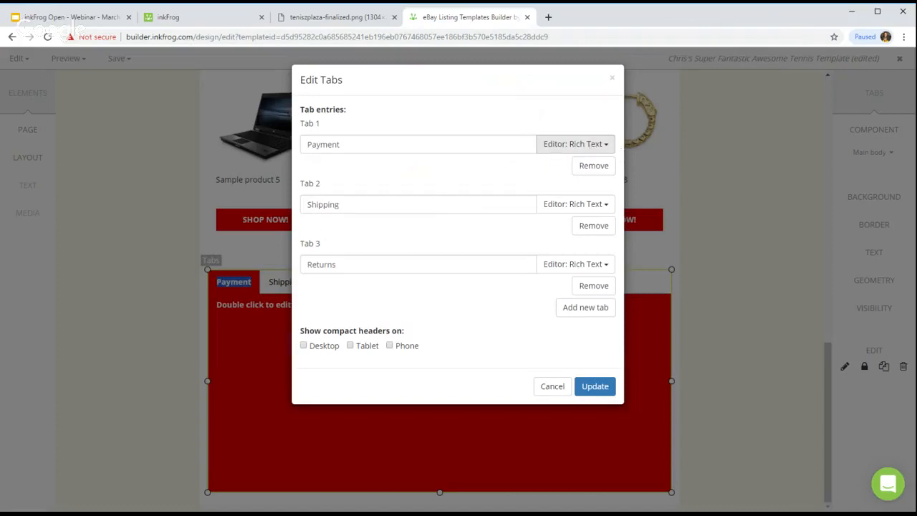
click(589, 147)
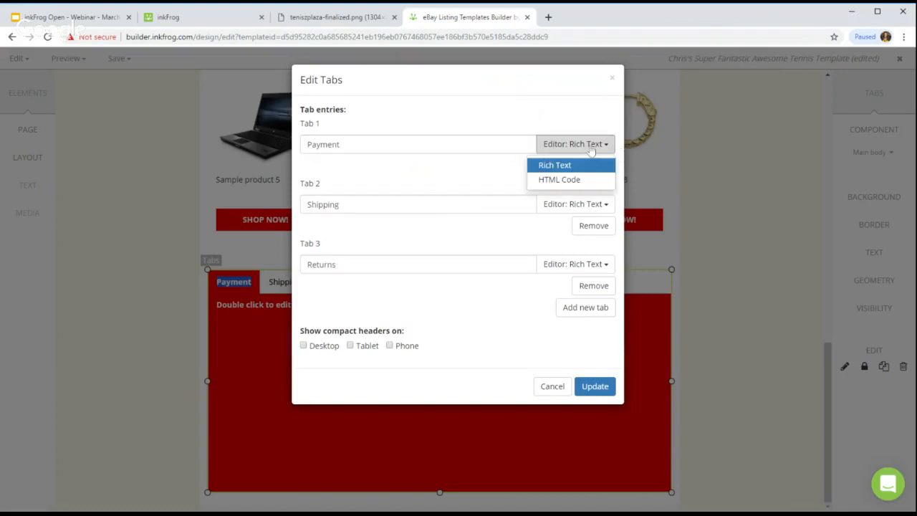
click(567, 181)
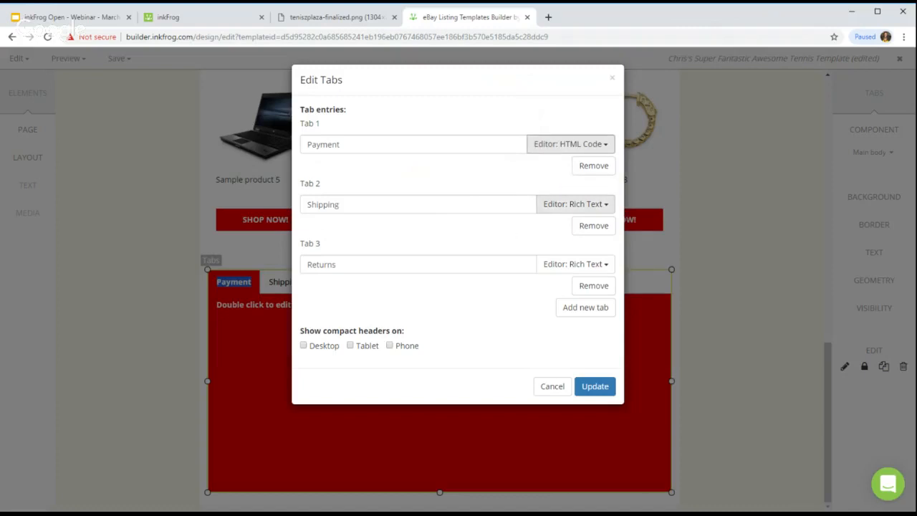
click(602, 389)
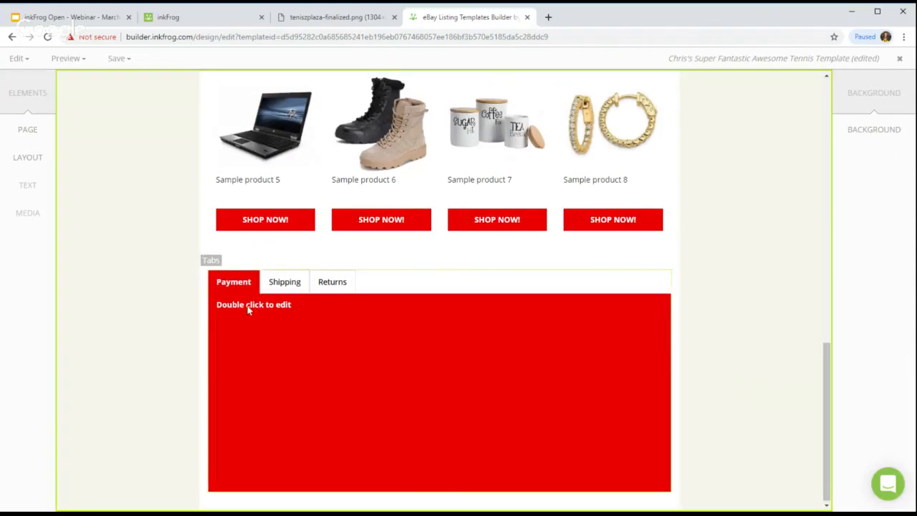
Step: Confirm the Payment tab content now opens as an HTML code box
double_click(246, 305)
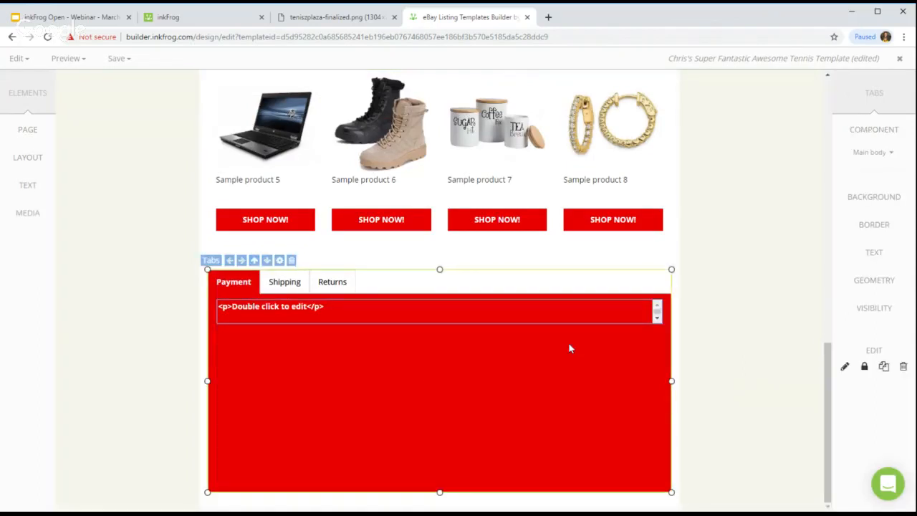
click(165, 319)
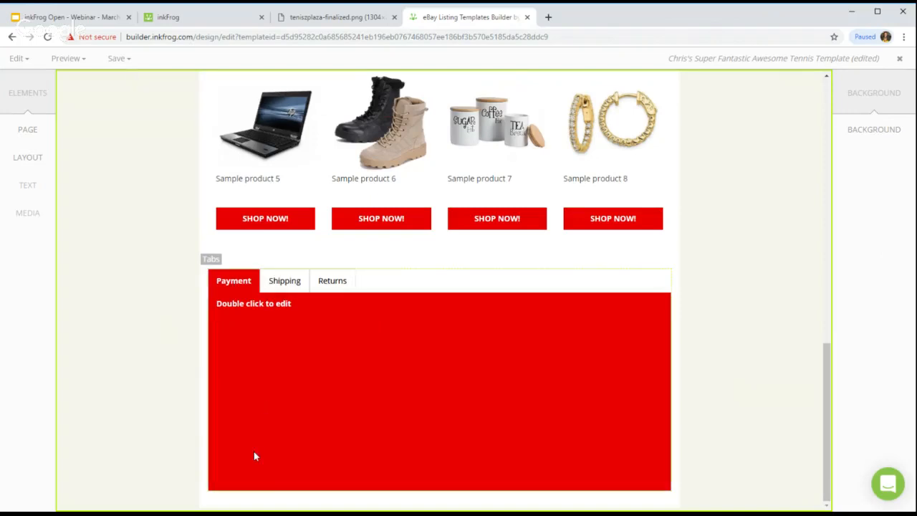
click(322, 20)
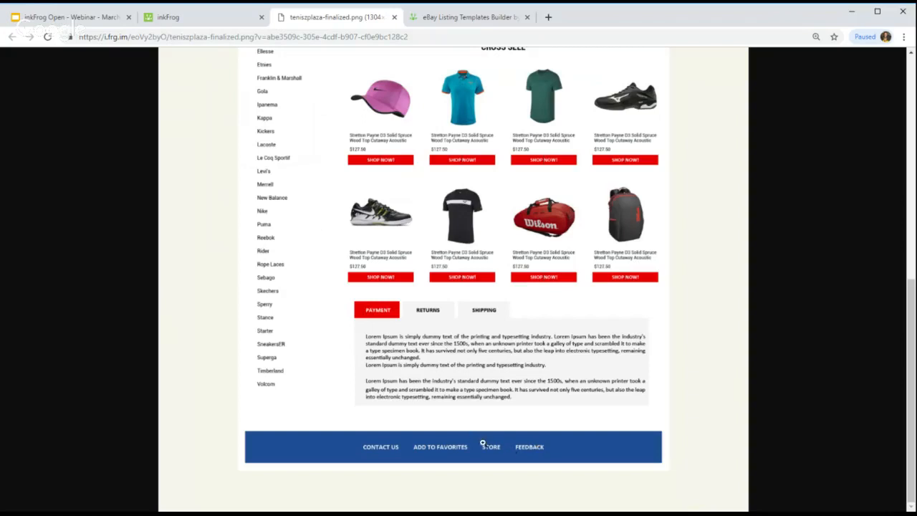
scroll(370, 428, up, 3)
scroll(296, 120, up, 1)
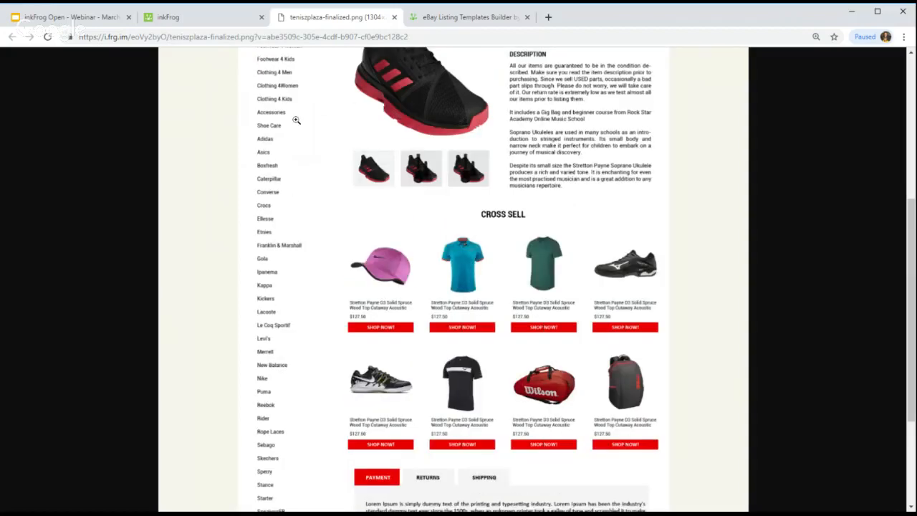
scroll(296, 121, up, 3)
click(434, 20)
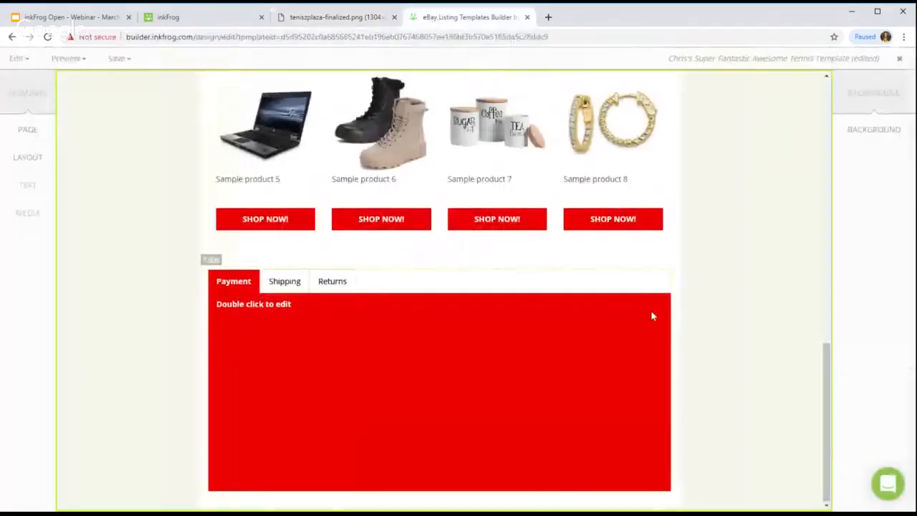
scroll(652, 316, up, 2)
scroll(652, 315, up, 10)
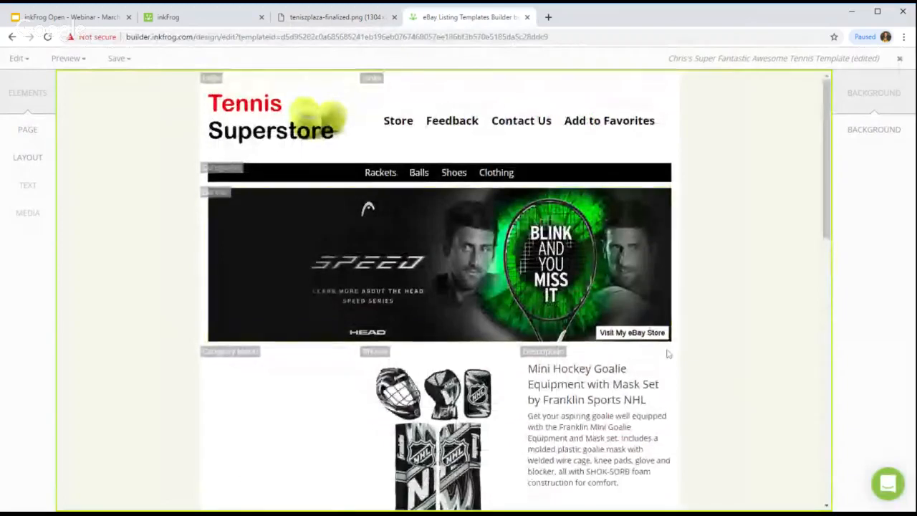
scroll(667, 354, down, 3)
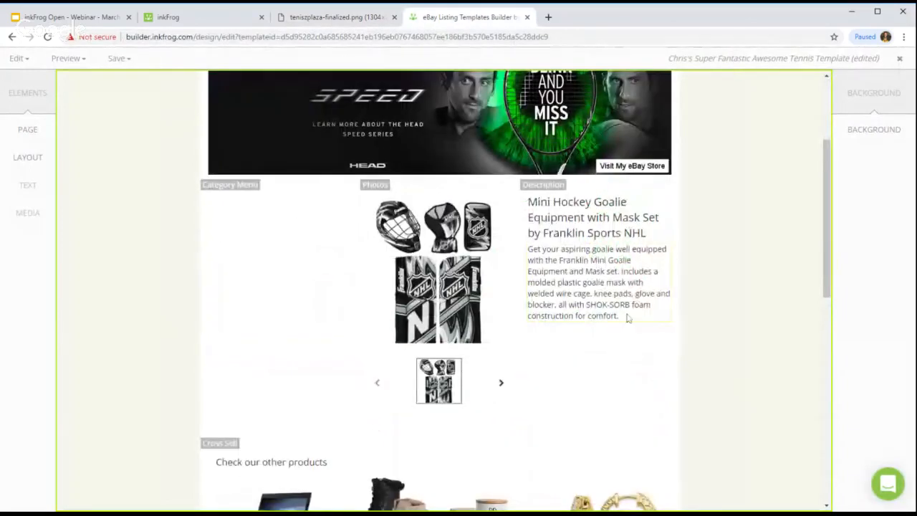
scroll(647, 281, down, 2)
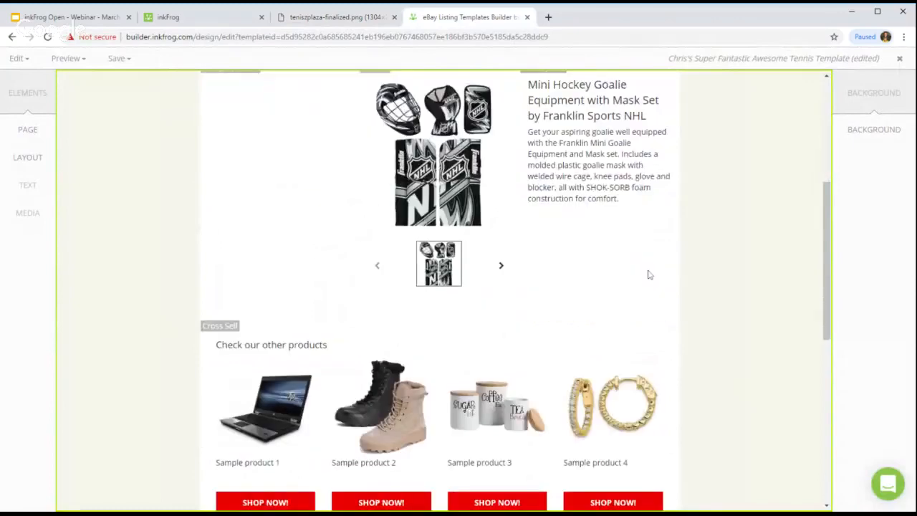
scroll(649, 272, up, 1)
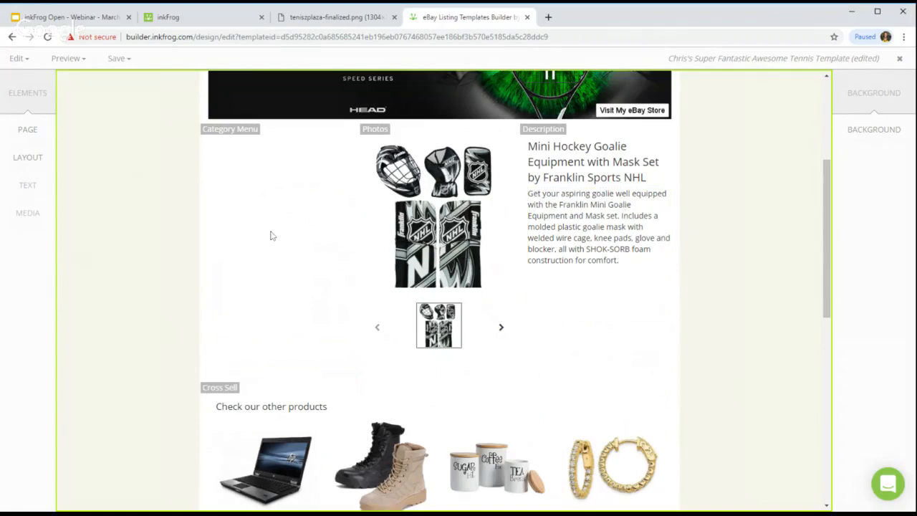
Step: Add a two-column row tagged Item Feature, with a narrow Cat Menu column and a wide Item Details column
click(31, 165)
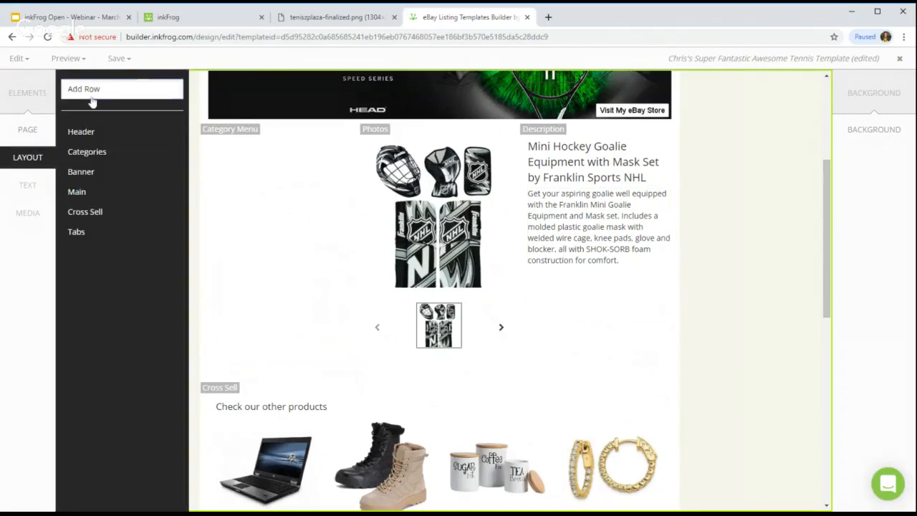
click(91, 92)
click(367, 221)
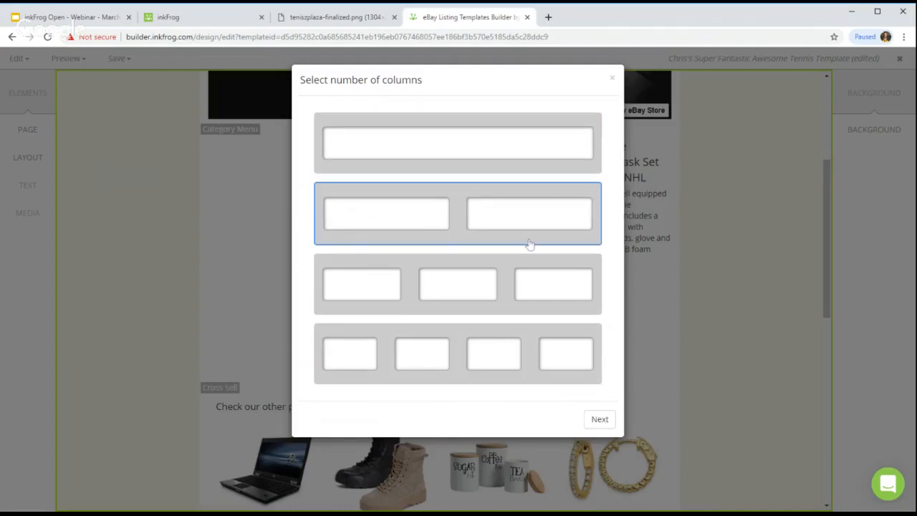
click(600, 420)
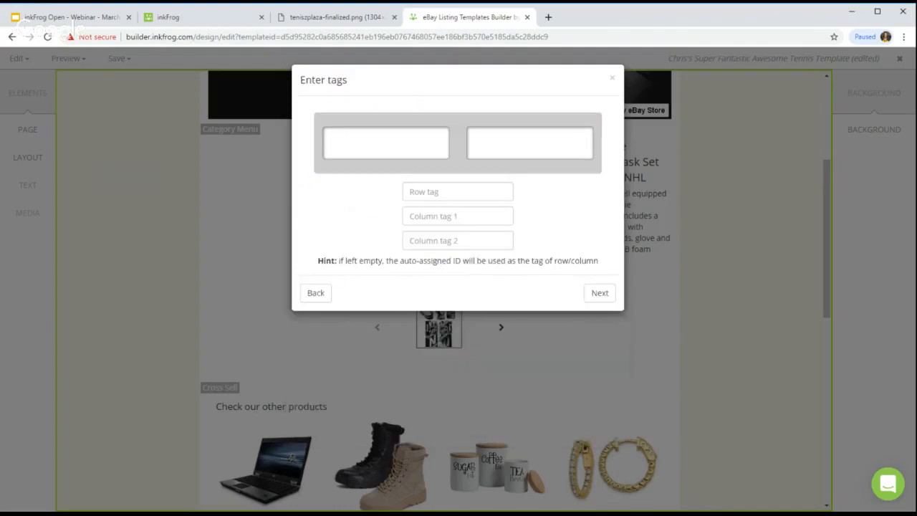
click(429, 190)
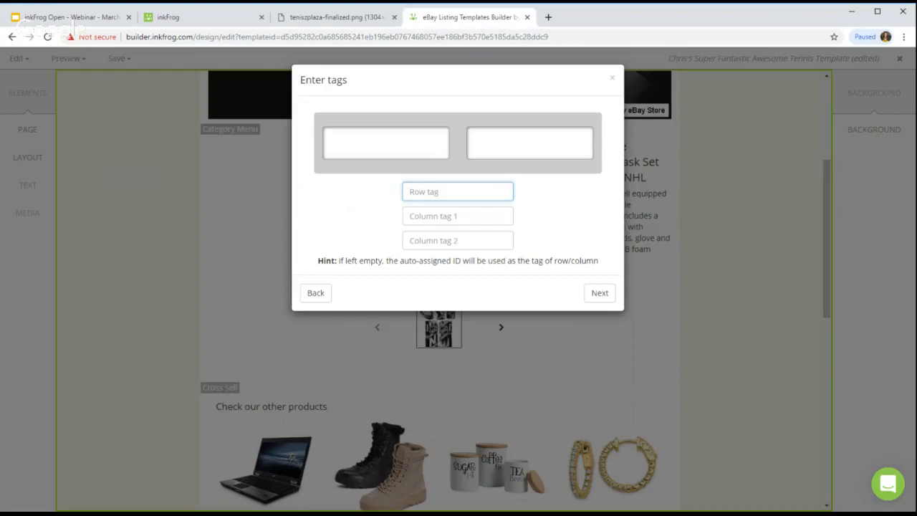
text(Item FeatureCat Menu)
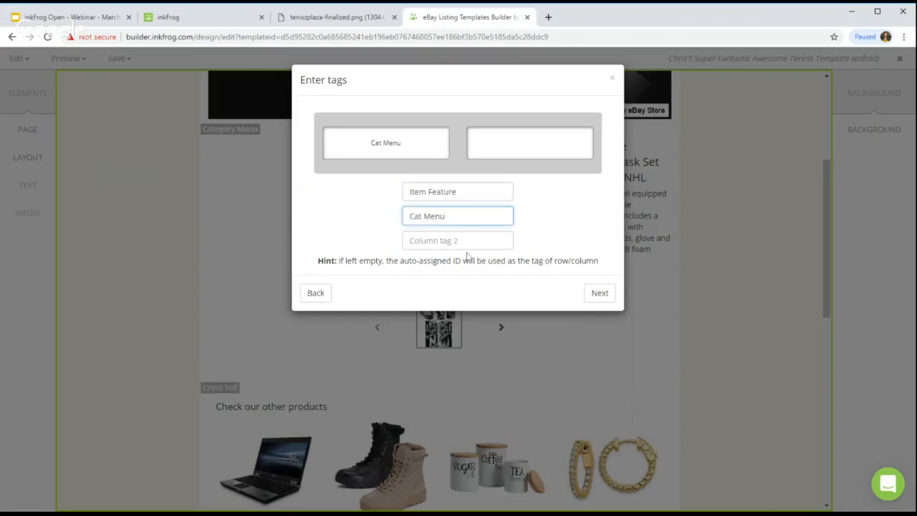
key(Tab)
text(Item Details)
click(607, 299)
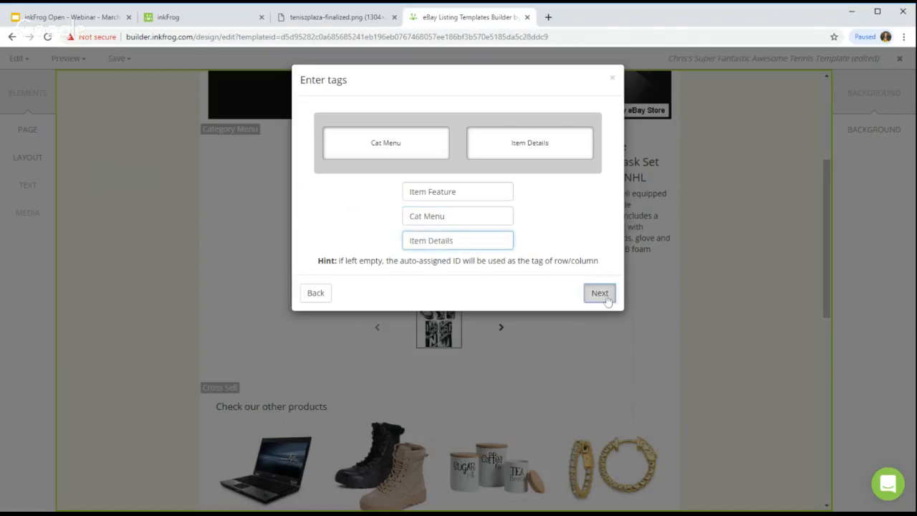
click(363, 244)
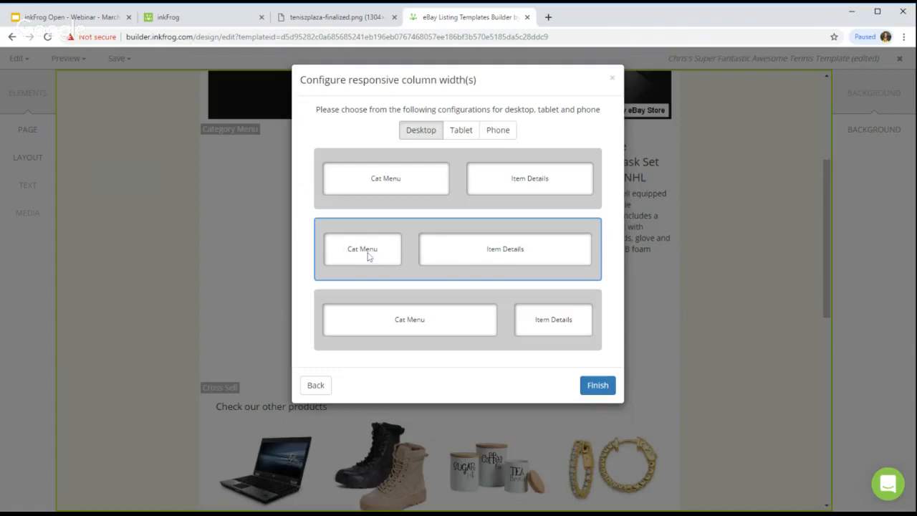
click(586, 390)
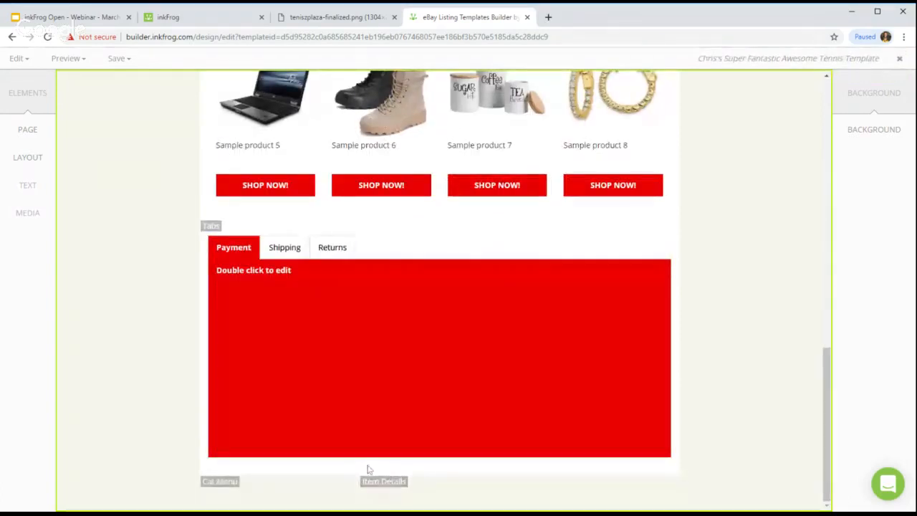
Step: Move the Item Feature row up two places in the Layout list so it precedes Cross Sell
scroll(408, 232, up, 6)
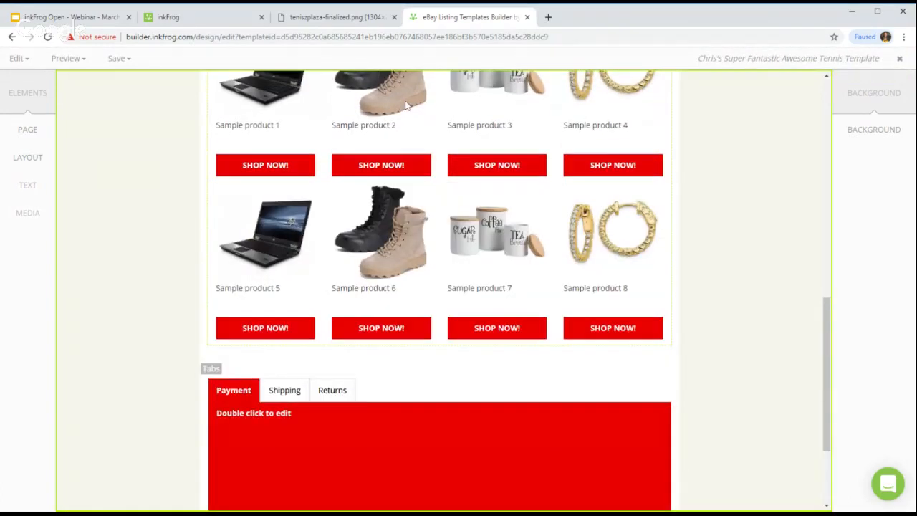
scroll(337, 272, down, 6)
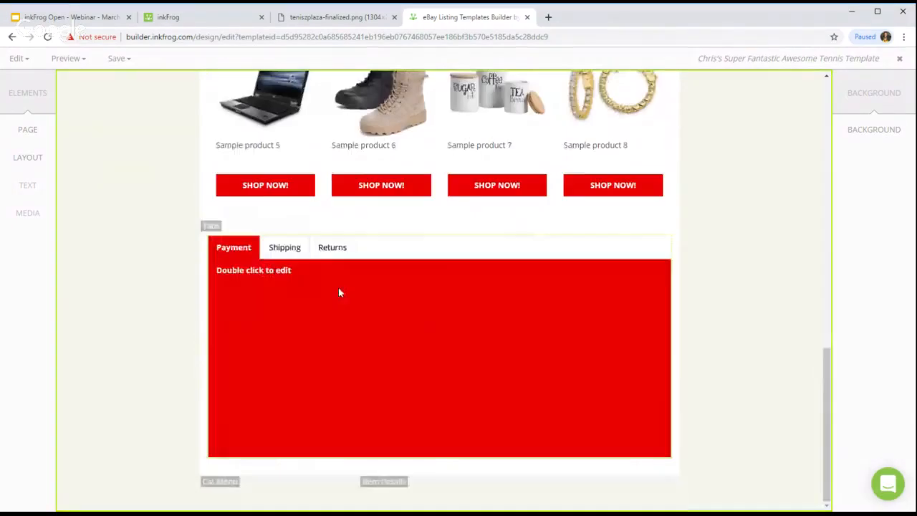
click(27, 159)
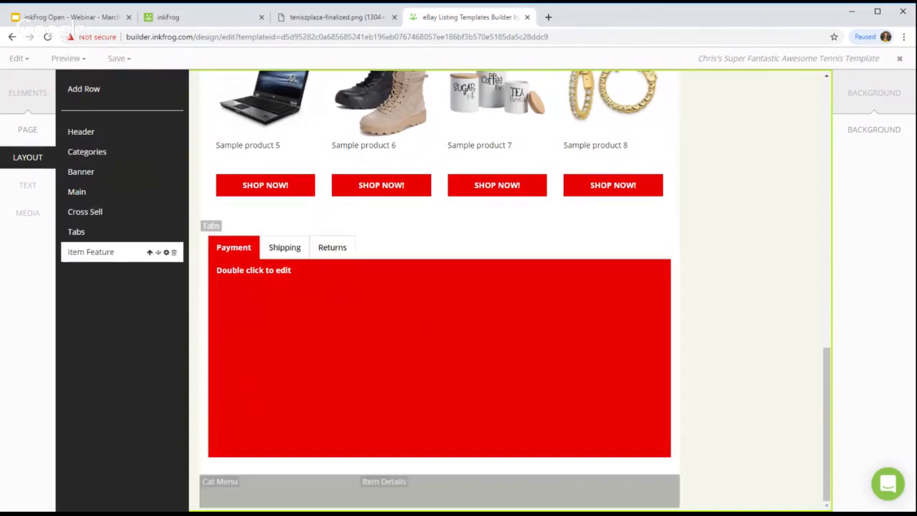
click(150, 254)
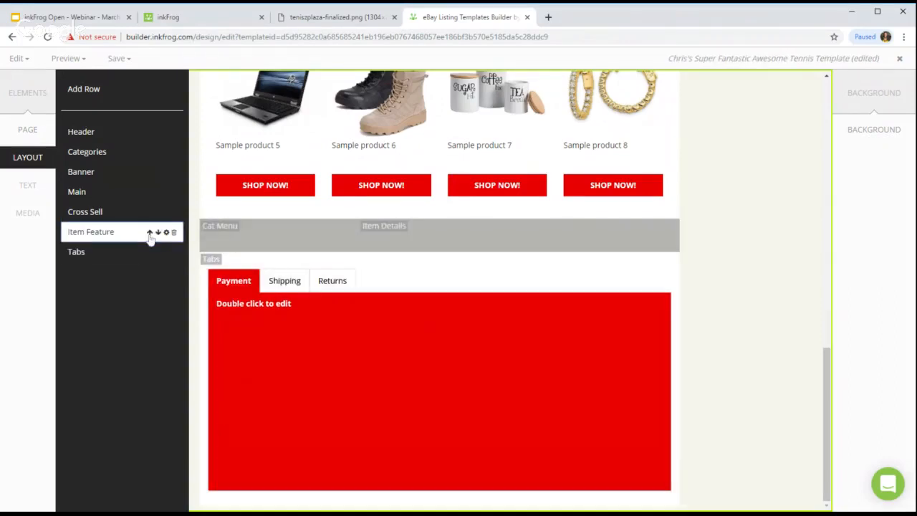
click(149, 234)
scroll(319, 214, up, 7)
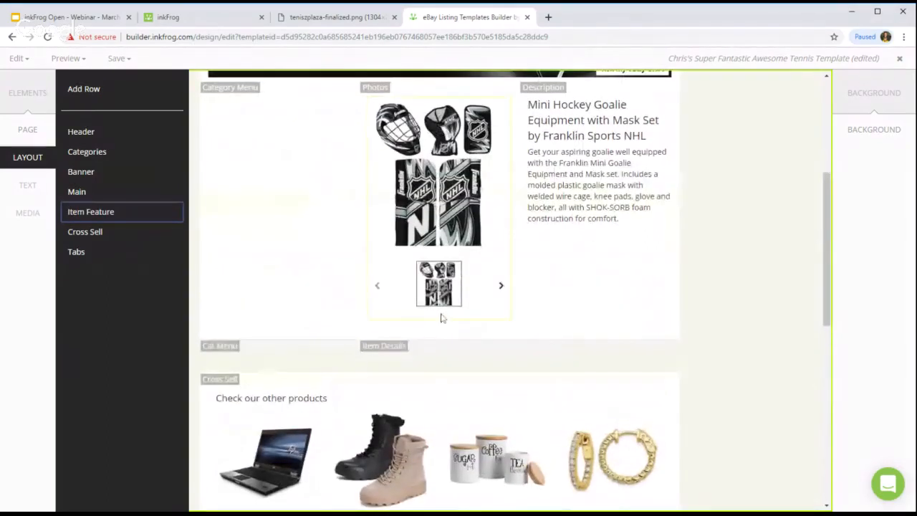
click(745, 293)
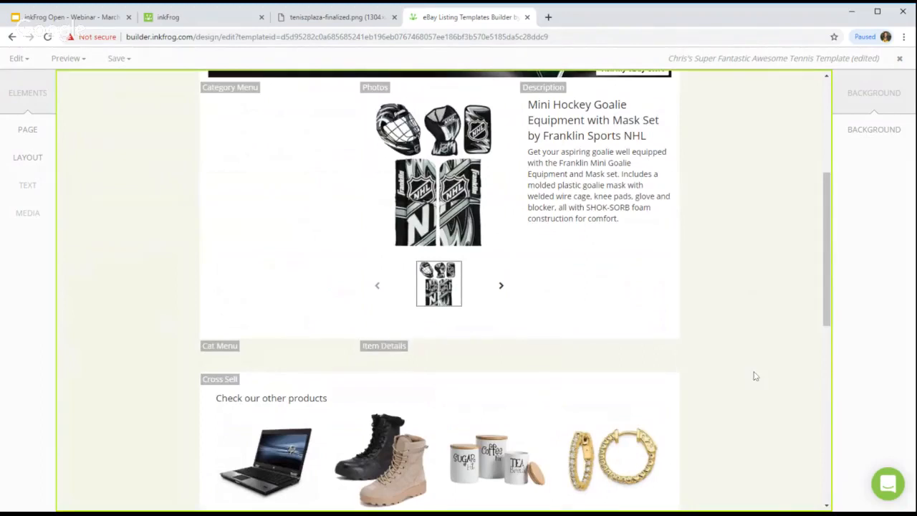
click(26, 63)
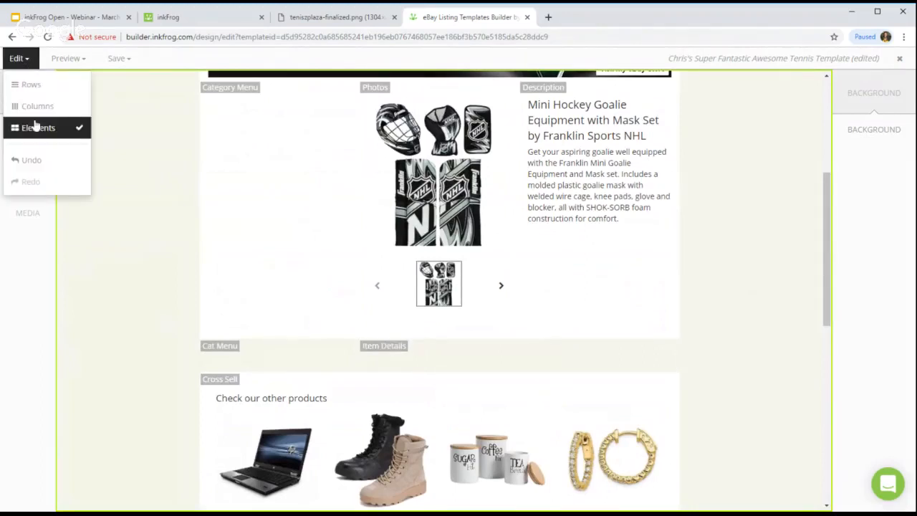
click(29, 84)
click(234, 356)
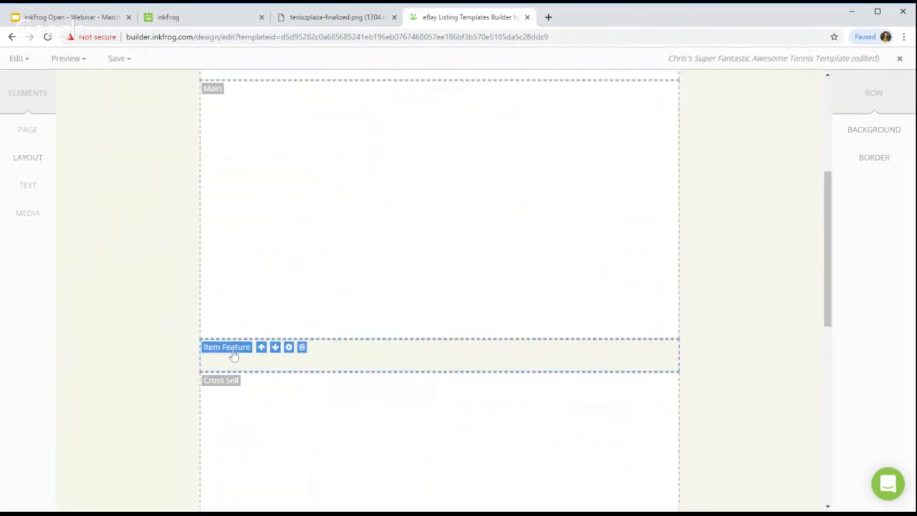
click(875, 130)
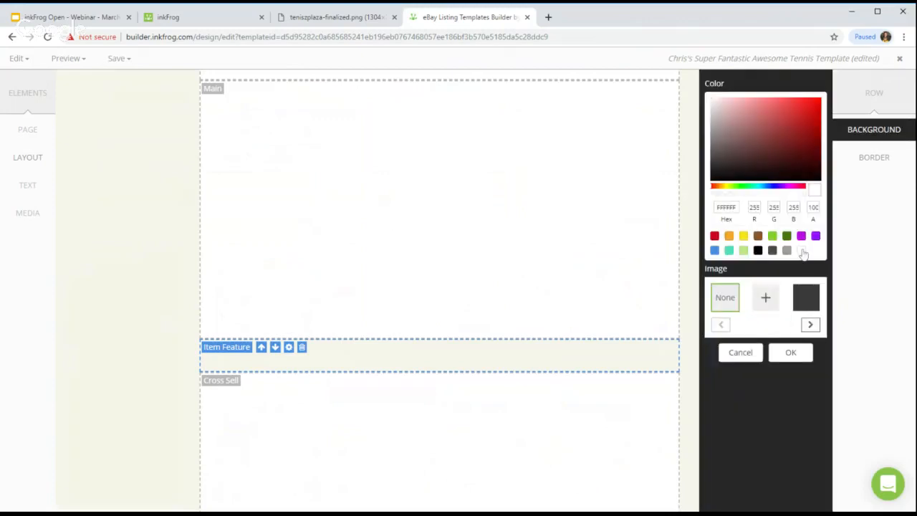
click(807, 352)
click(17, 58)
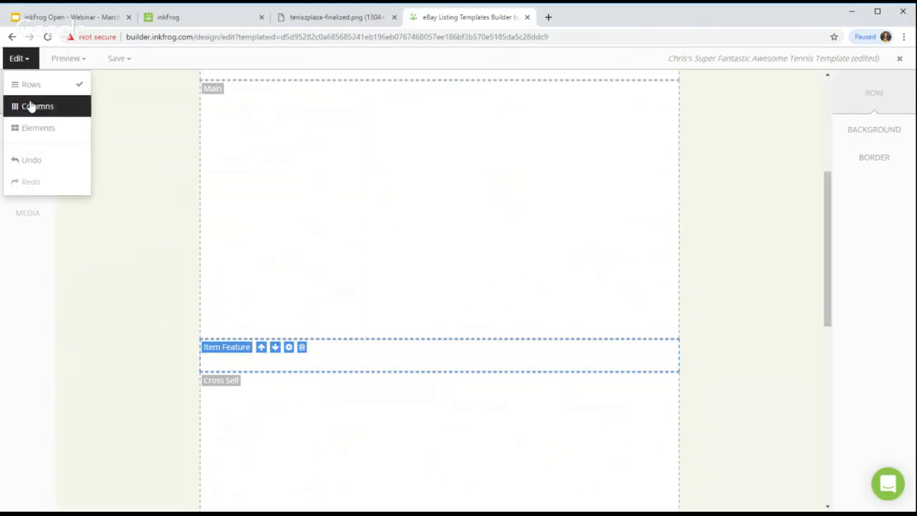
click(33, 131)
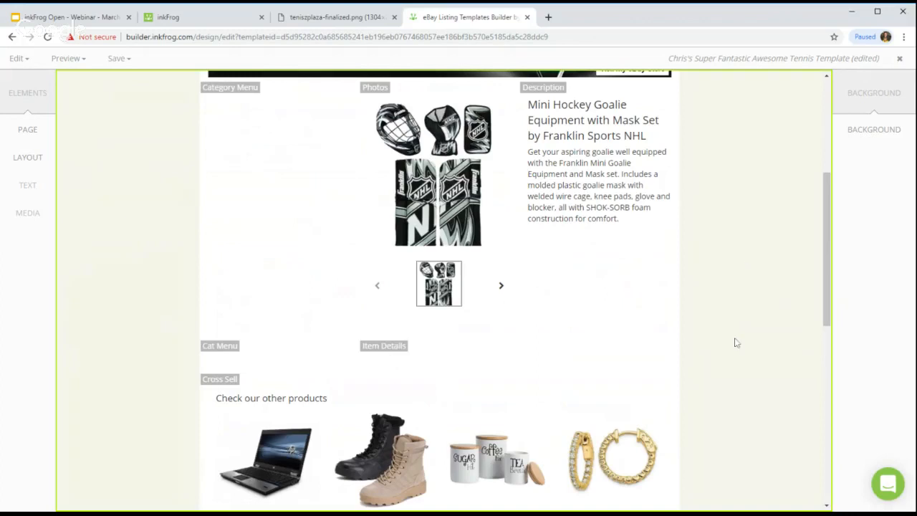
Step: Drag the product title into Item Details, with the photo carousel placed below it
click(591, 108)
drag(592, 107, 550, 352)
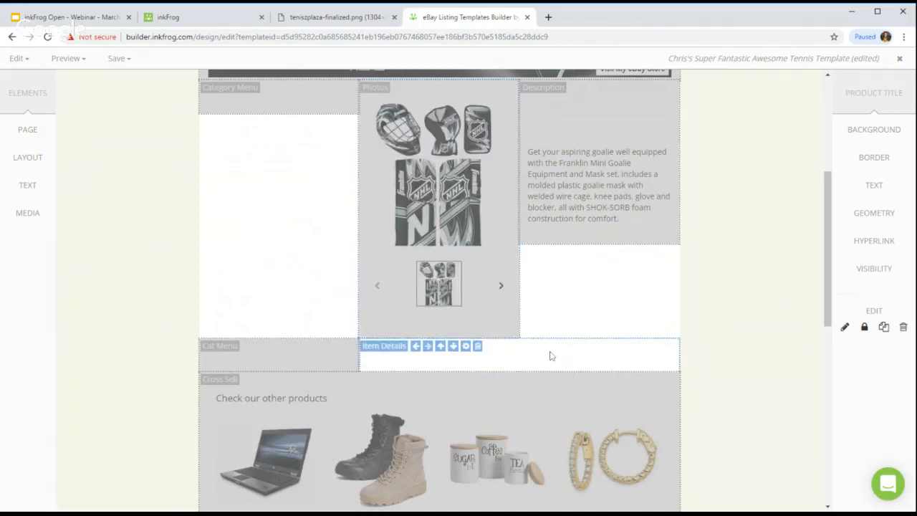
drag(551, 356, 550, 356)
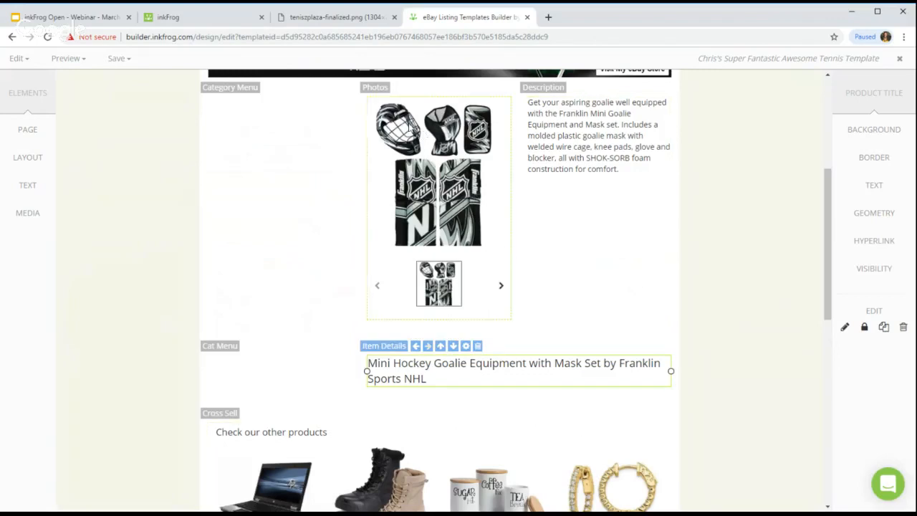
drag(409, 125, 463, 397)
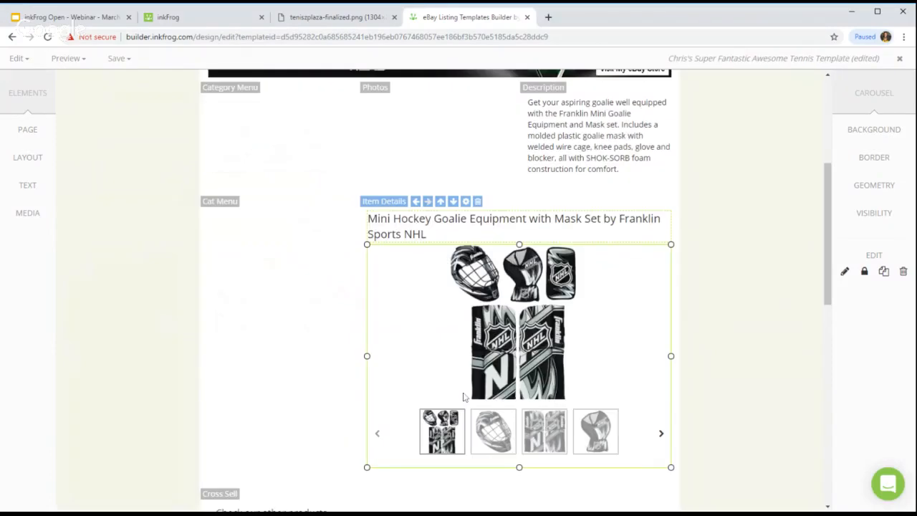
Step: Move the description block beneath the photo carousel in Item Details
scroll(700, 179, down, 1)
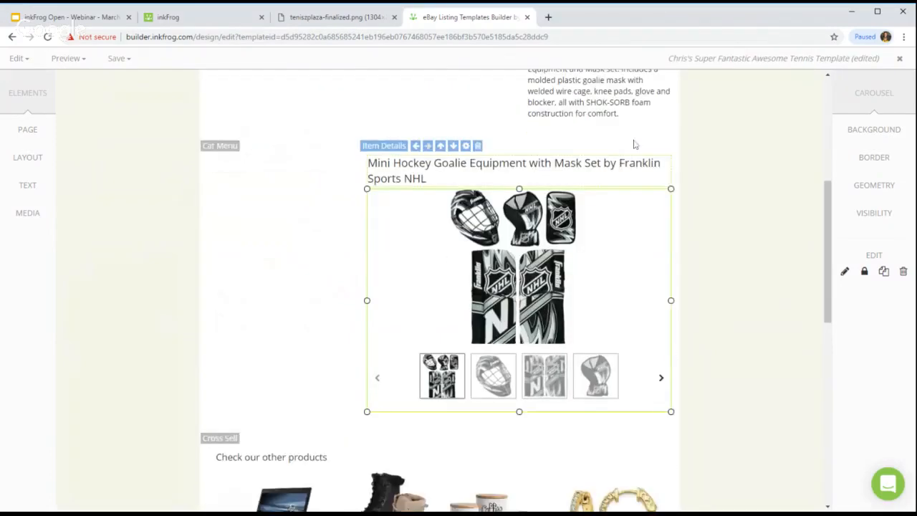
click(571, 100)
drag(571, 101, 614, 430)
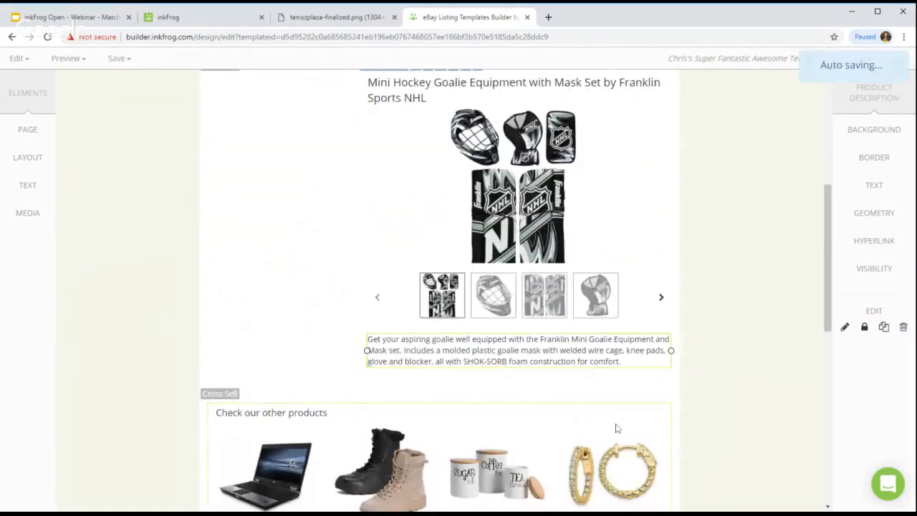
click(783, 381)
scroll(738, 317, up, 2)
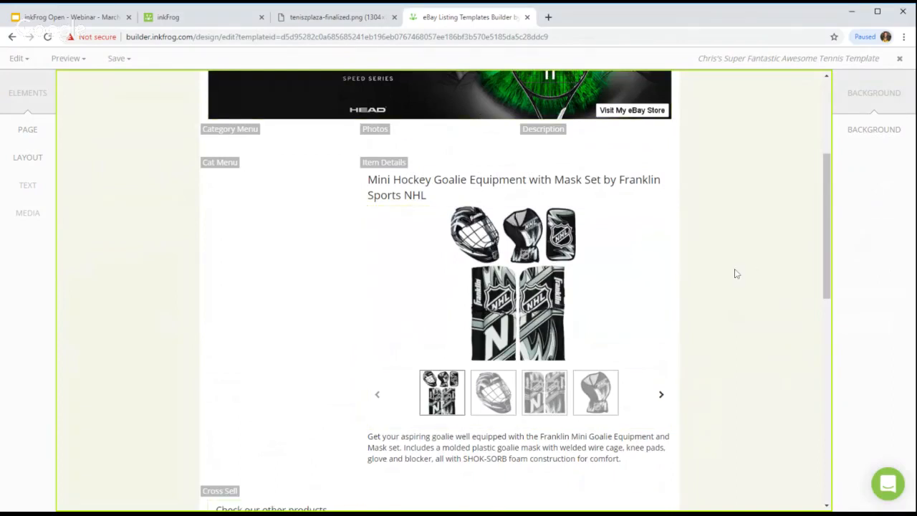
Step: Enlarge the description text to 16 px
click(502, 182)
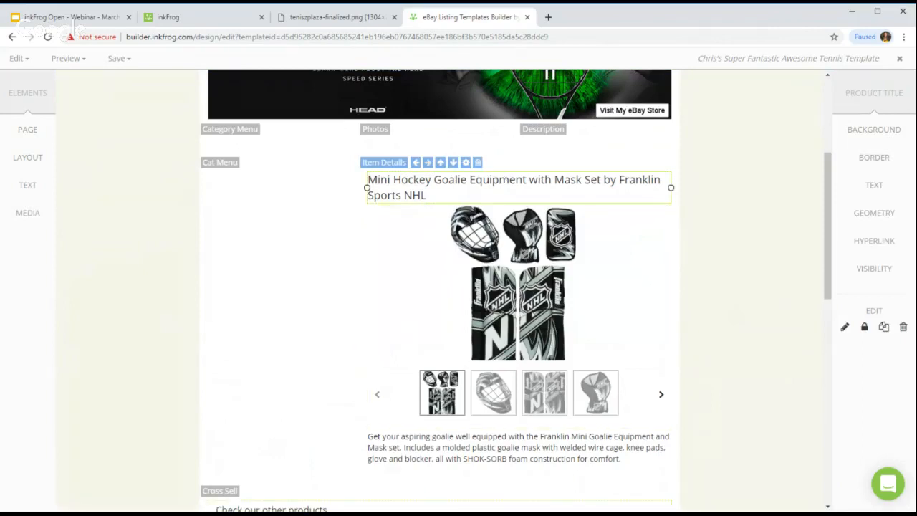
click(647, 437)
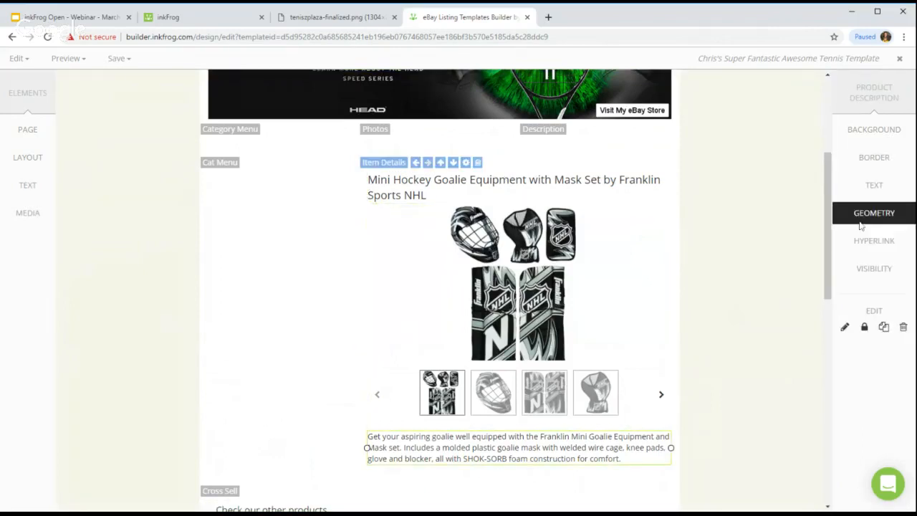
click(875, 189)
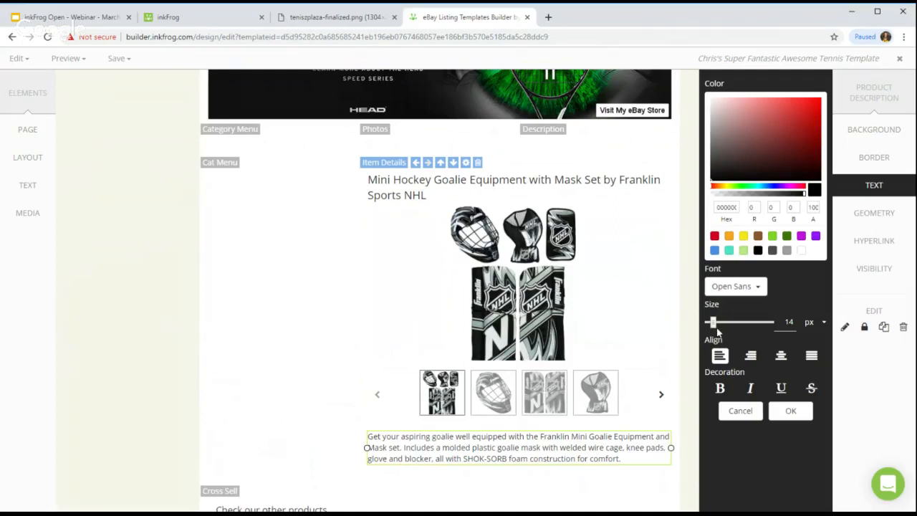
drag(713, 325, 715, 324)
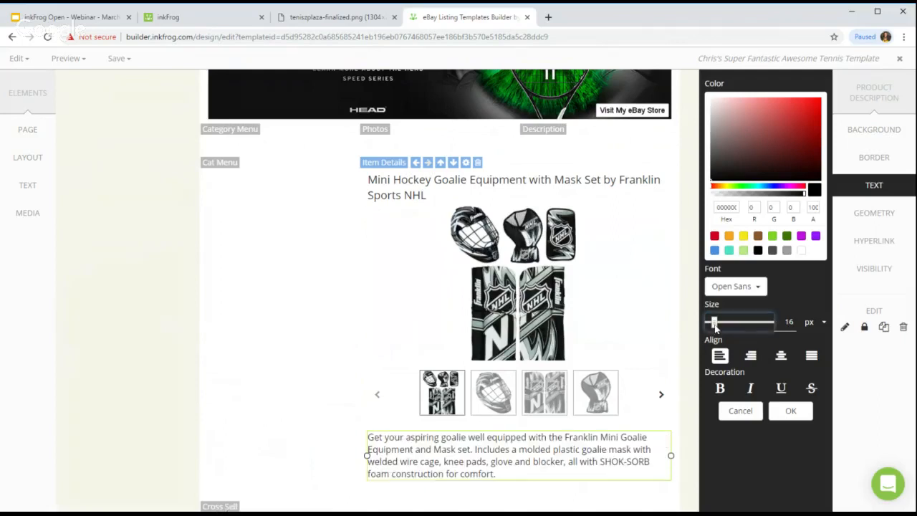
click(789, 410)
Step: Set the product title to the Bungee font at 23 px
click(640, 185)
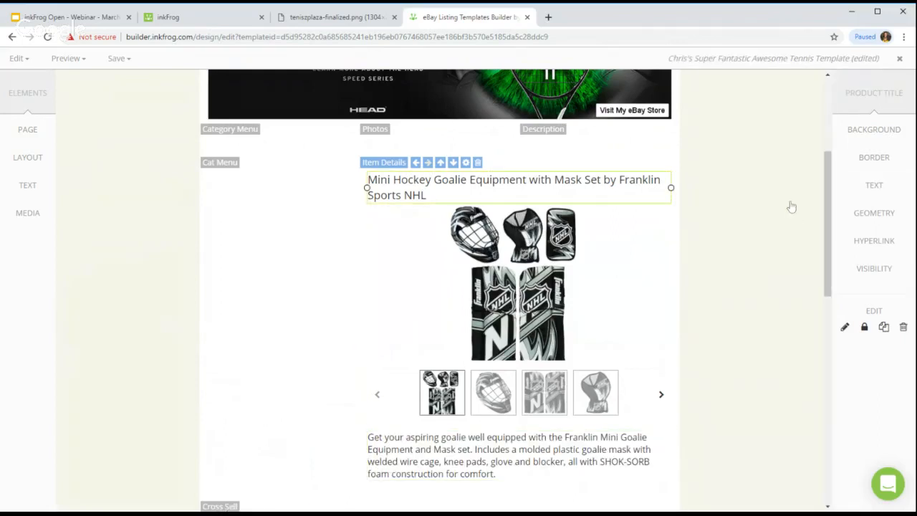
click(875, 185)
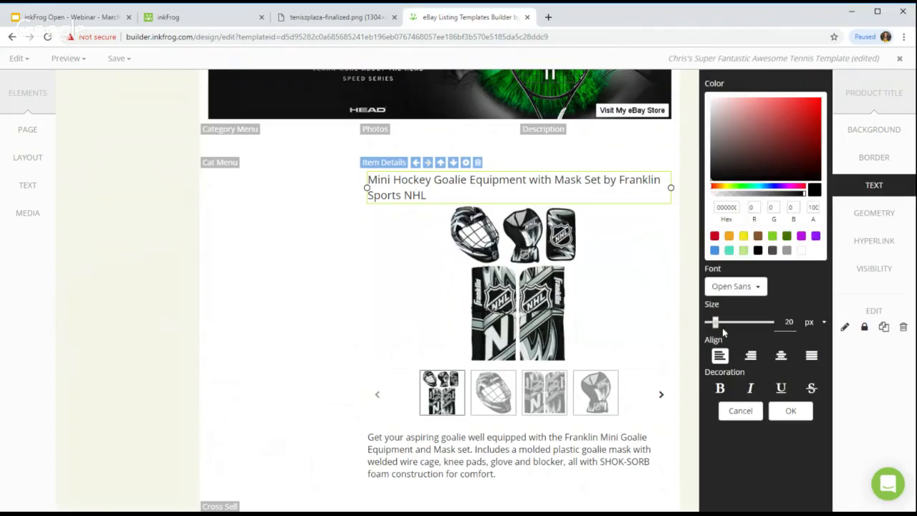
drag(715, 322, 719, 324)
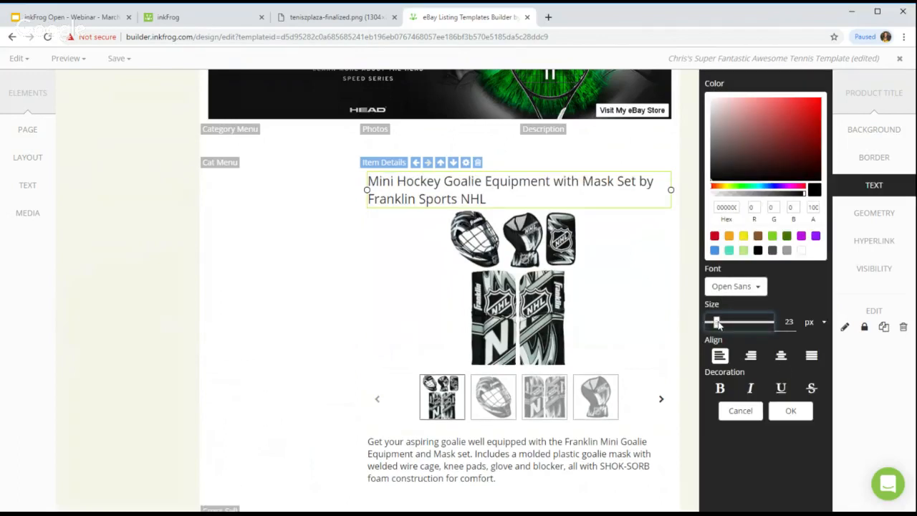
click(735, 286)
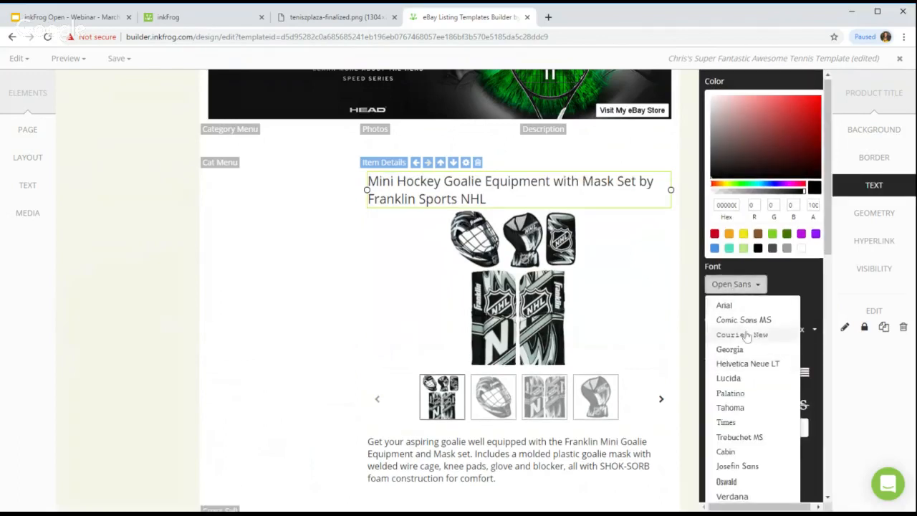
scroll(746, 336, down, 6)
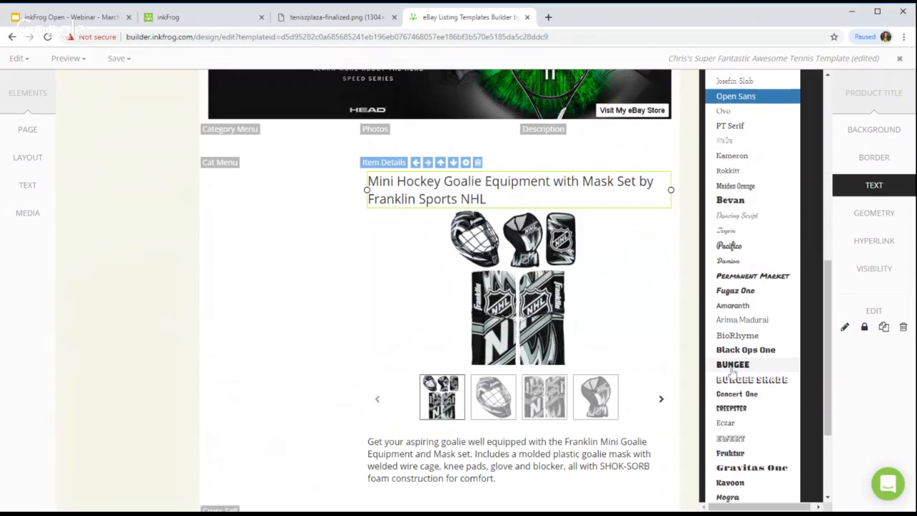
scroll(732, 371, down, 1)
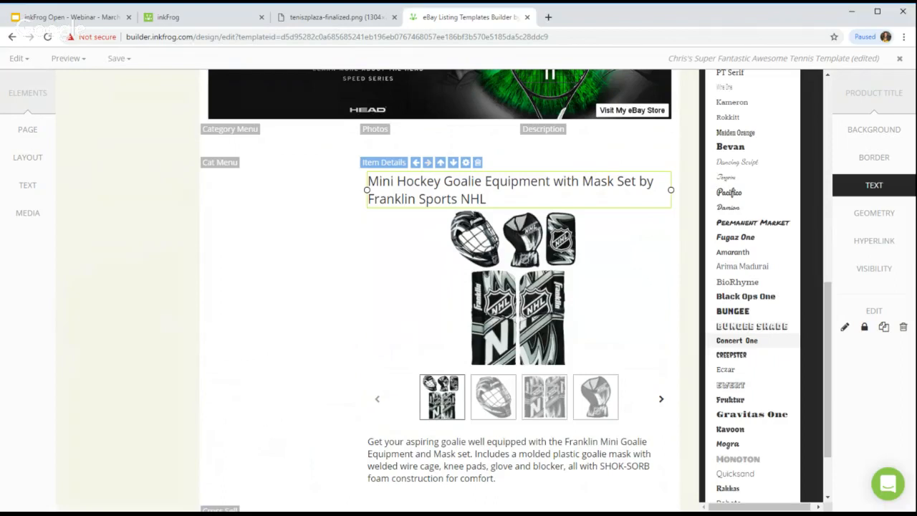
scroll(773, 354, down, 1)
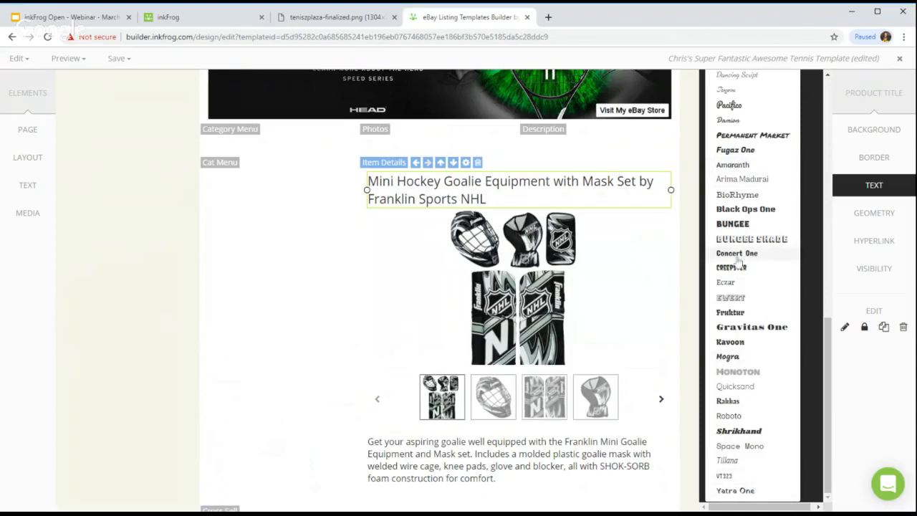
click(733, 224)
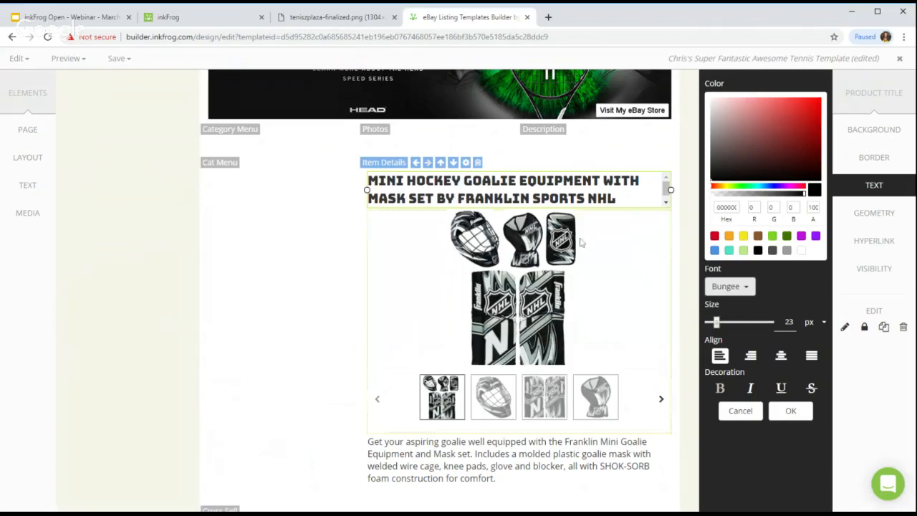
click(790, 410)
Step: Delete the empty Main row in Rows mode and return to Elements mode
click(745, 407)
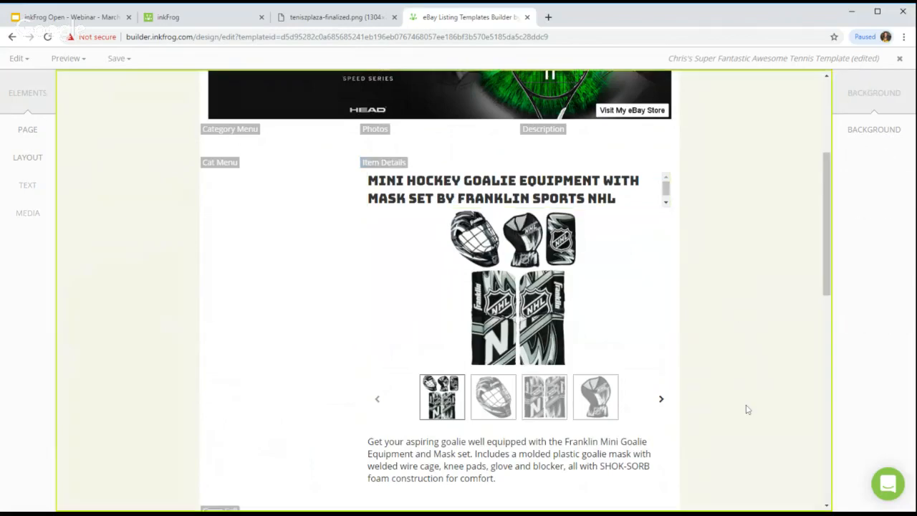
scroll(728, 381, down, 5)
scroll(727, 381, up, 5)
scroll(727, 381, down, 1)
scroll(728, 378, up, 3)
scroll(727, 375, up, 1)
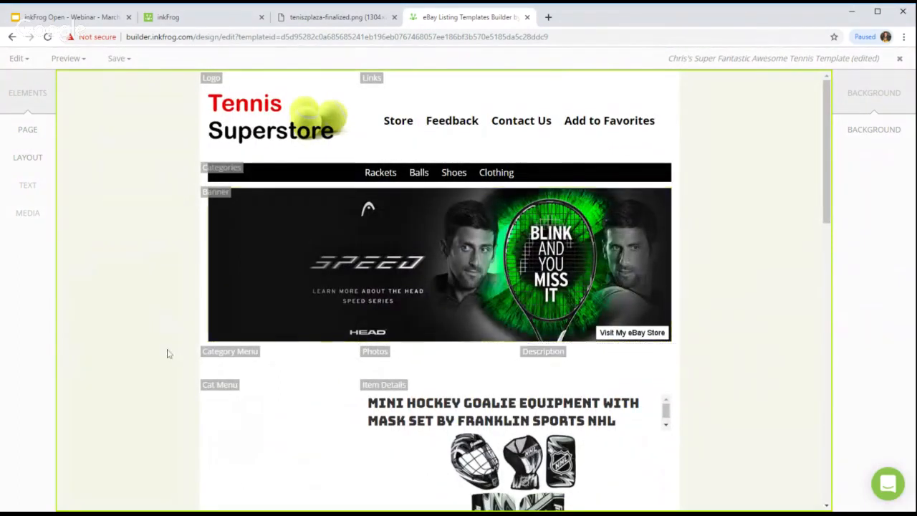
click(19, 58)
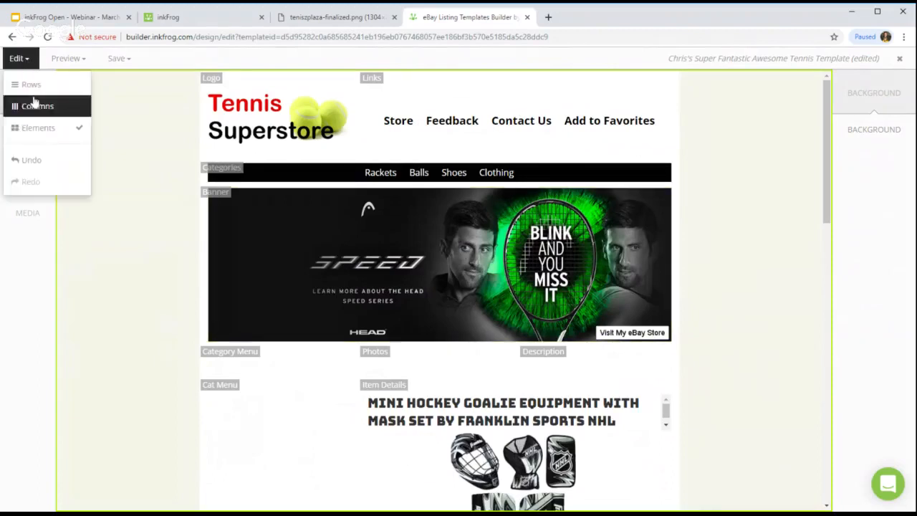
click(31, 84)
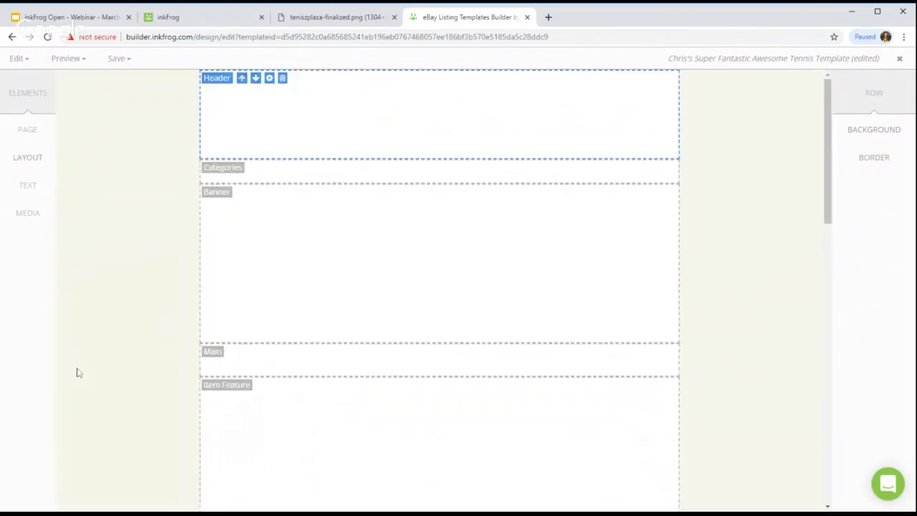
click(213, 352)
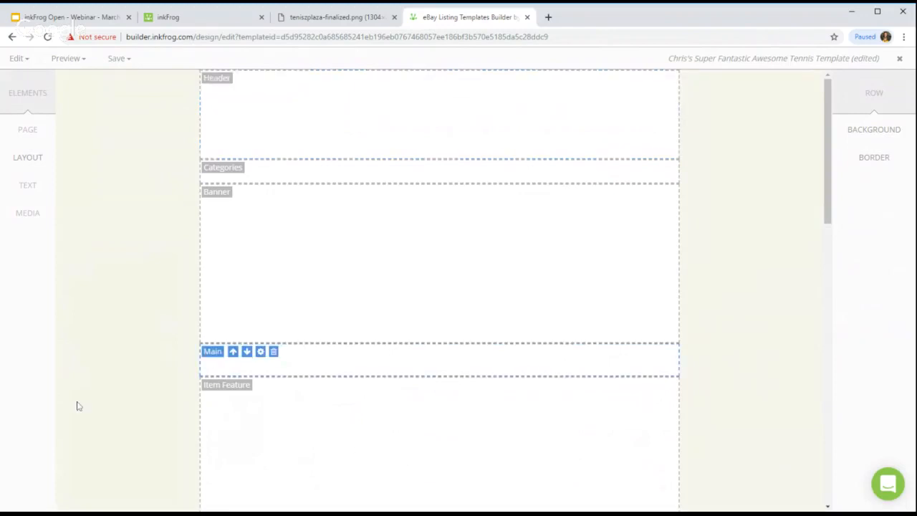
click(274, 353)
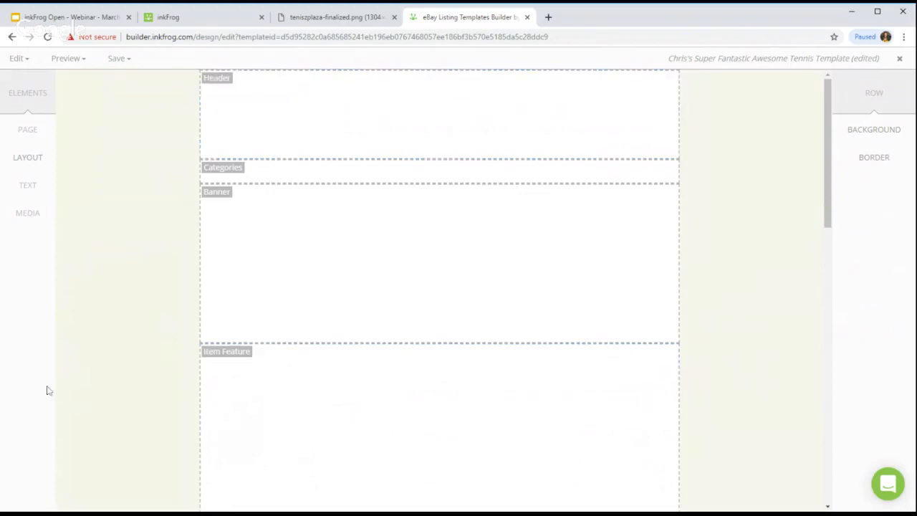
click(14, 57)
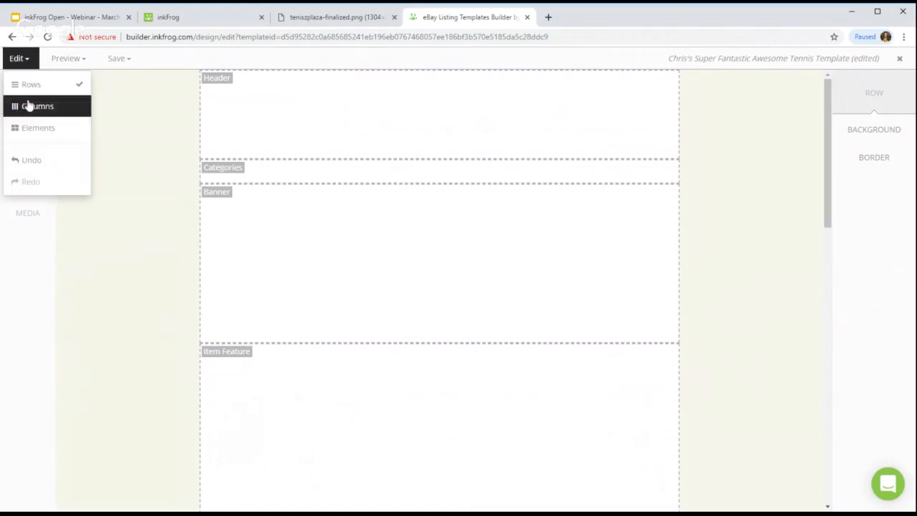
click(34, 129)
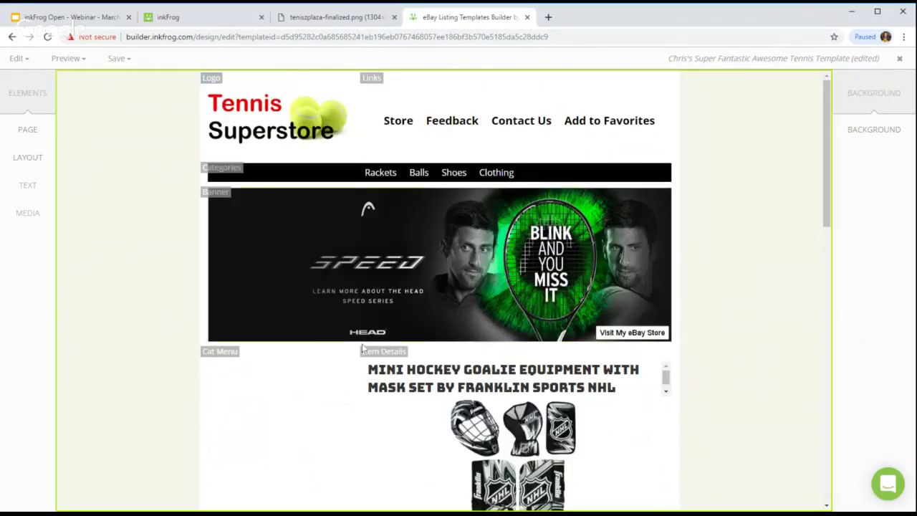
scroll(824, 368, down, 3)
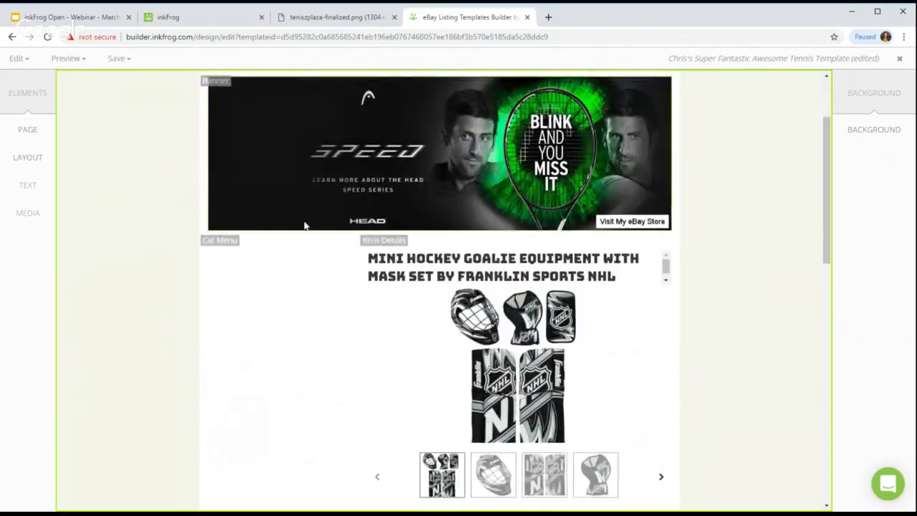
scroll(766, 266, down, 8)
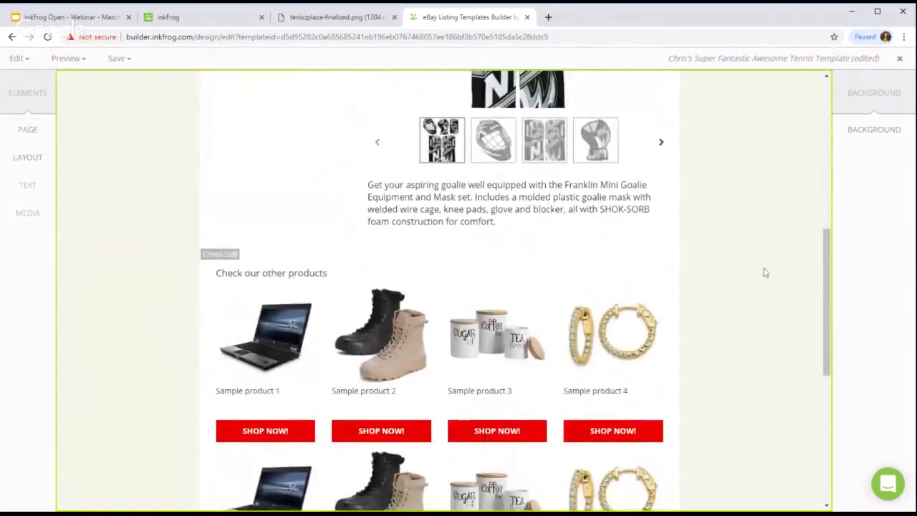
scroll(753, 323, up, 3)
scroll(756, 325, up, 15)
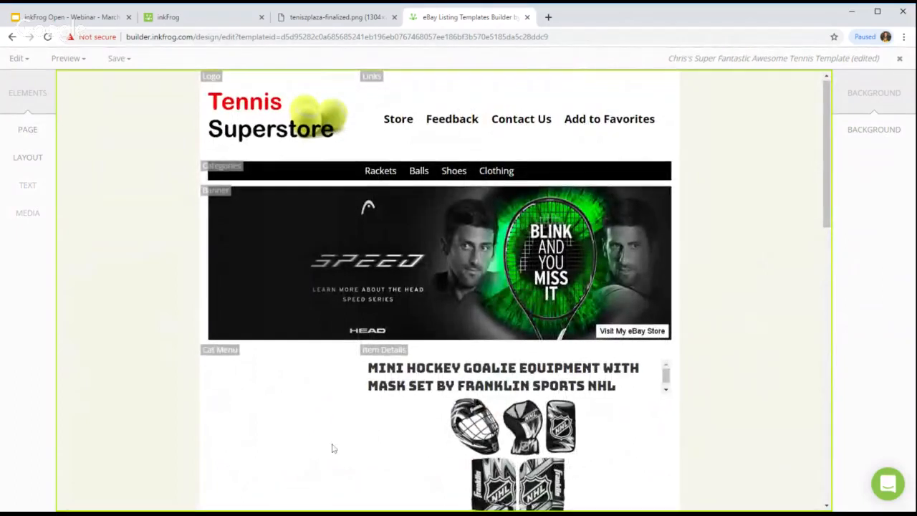
scroll(332, 448, down, 2)
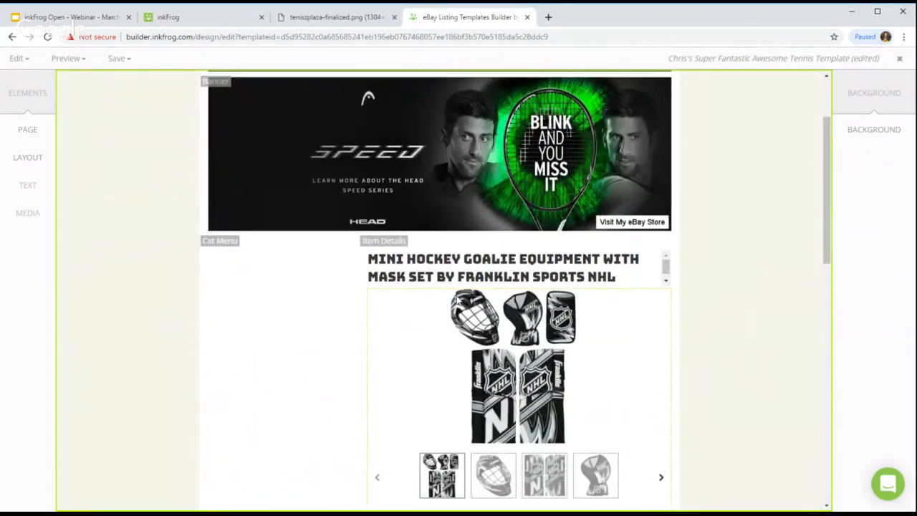
scroll(458, 300, up, 1)
click(336, 17)
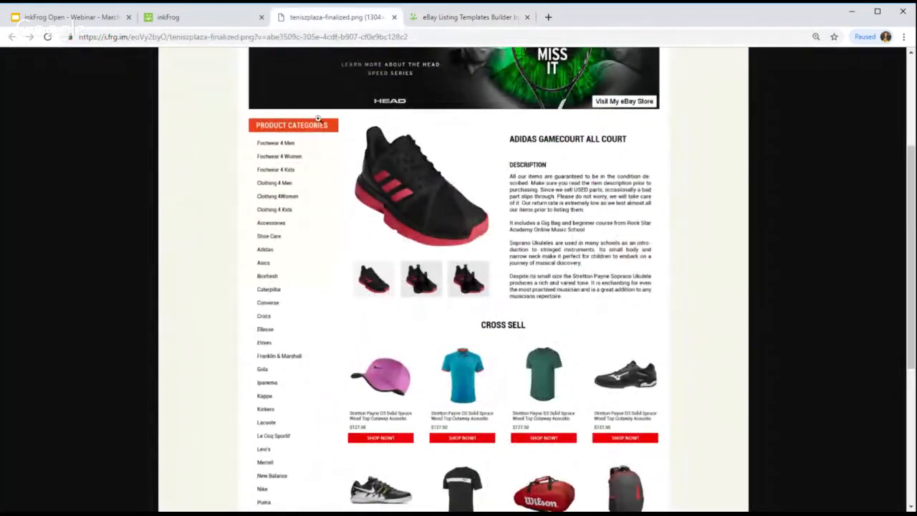
click(462, 17)
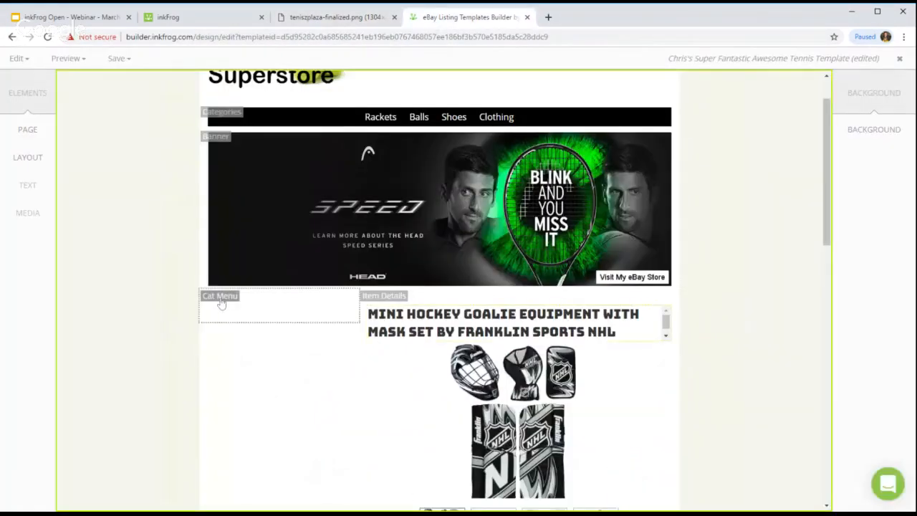
click(255, 320)
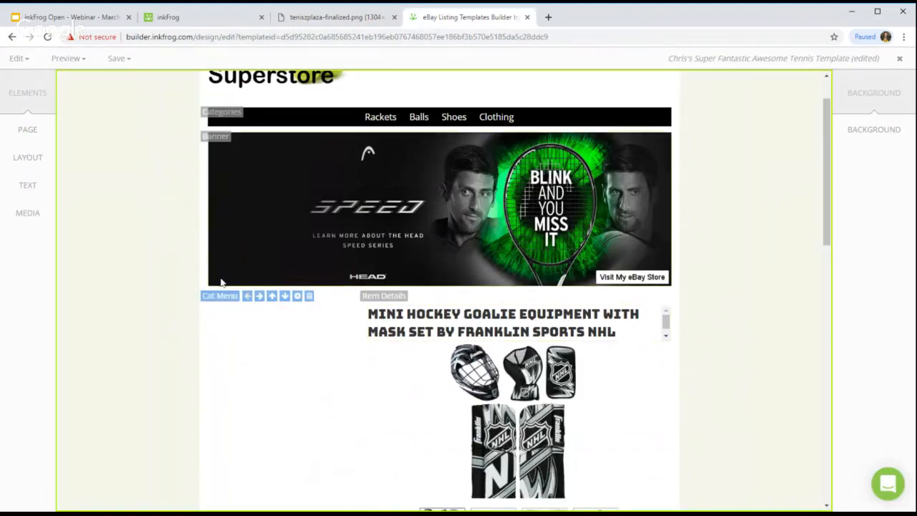
Step: Insert a Store Links element into the Cat Menu column
click(31, 217)
click(27, 188)
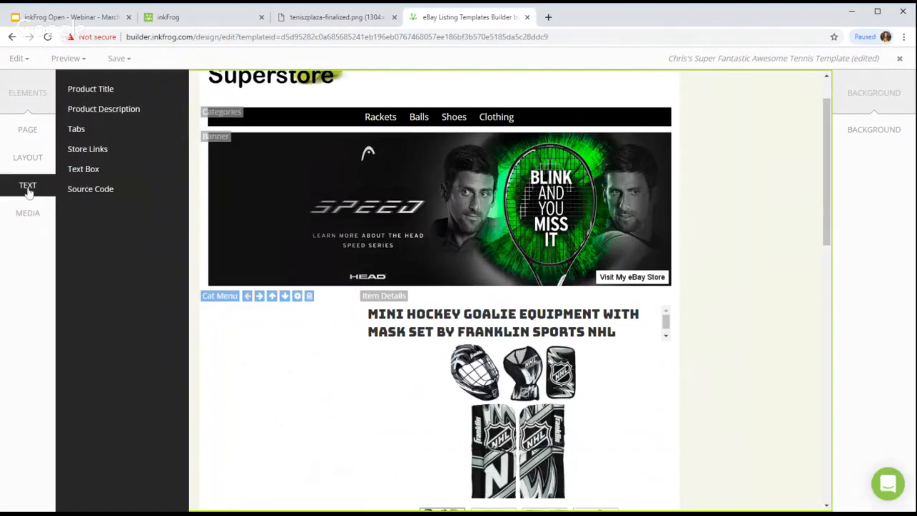
click(87, 149)
click(641, 313)
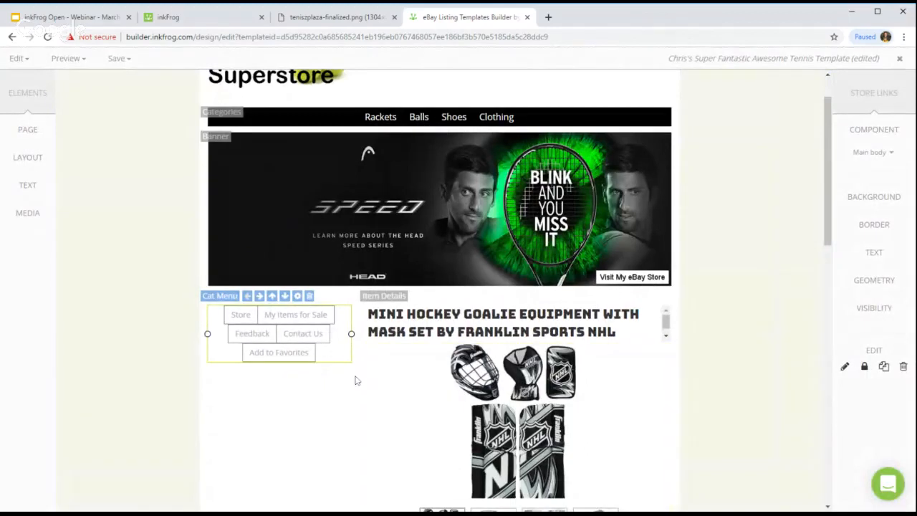
click(297, 16)
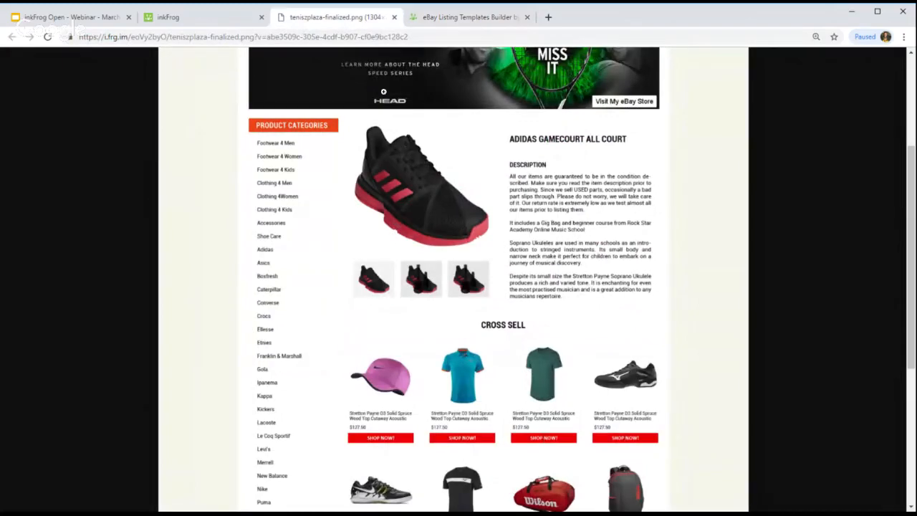
click(446, 21)
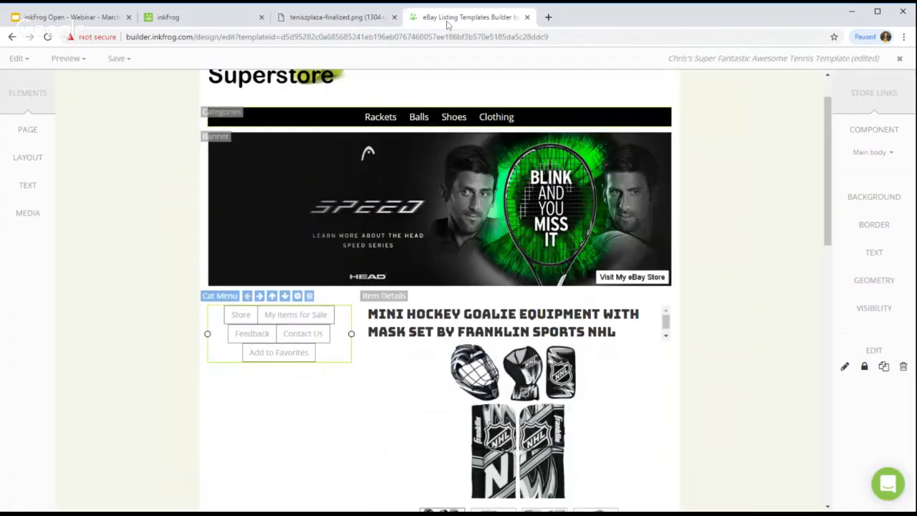
Step: Set the store links Arrangement to Vertical and apply it
double_click(288, 327)
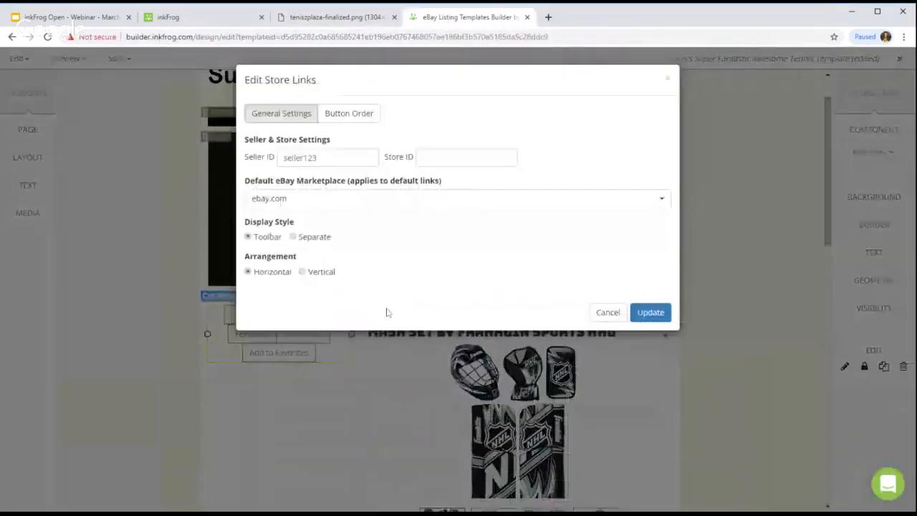
click(309, 275)
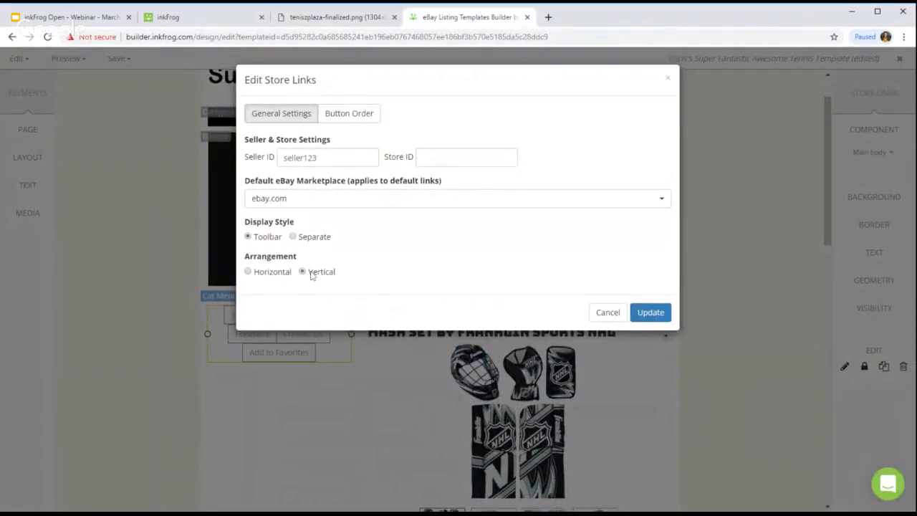
click(684, 313)
double_click(305, 328)
click(306, 272)
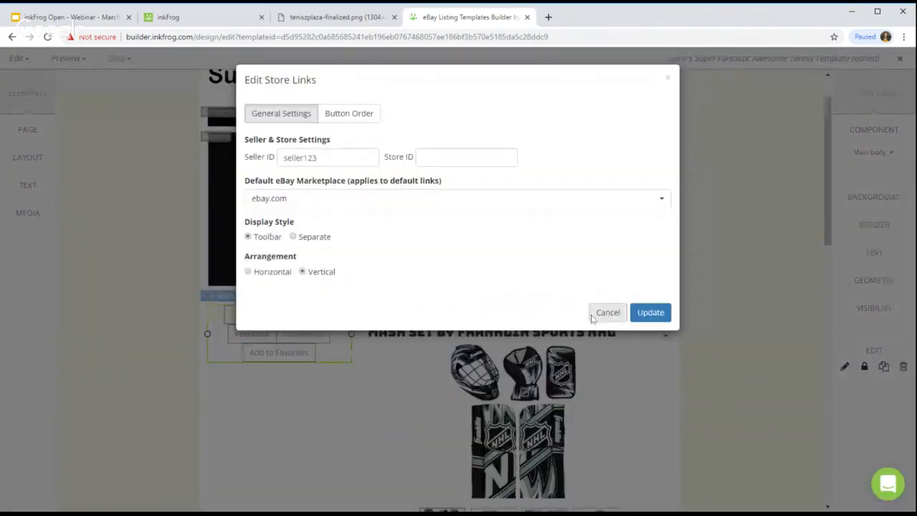
click(635, 312)
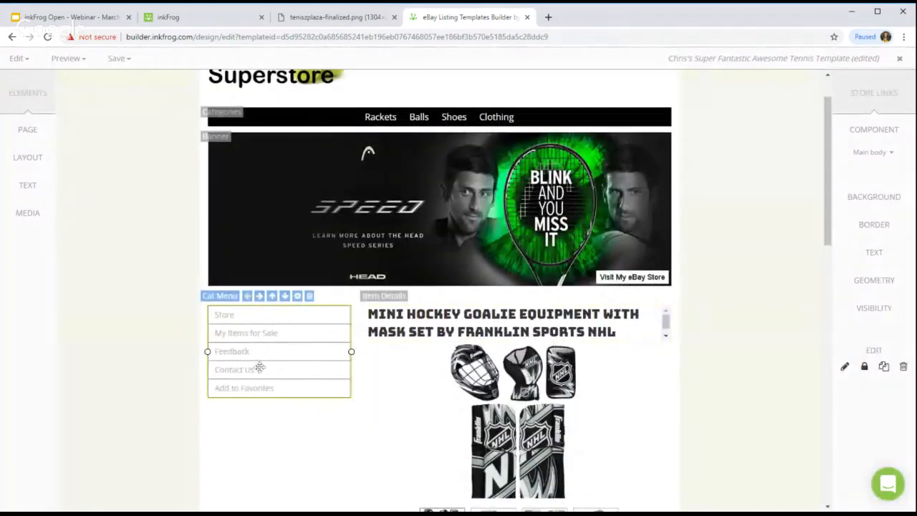
Step: Set the store-link buttons' border style to None
click(873, 152)
click(857, 184)
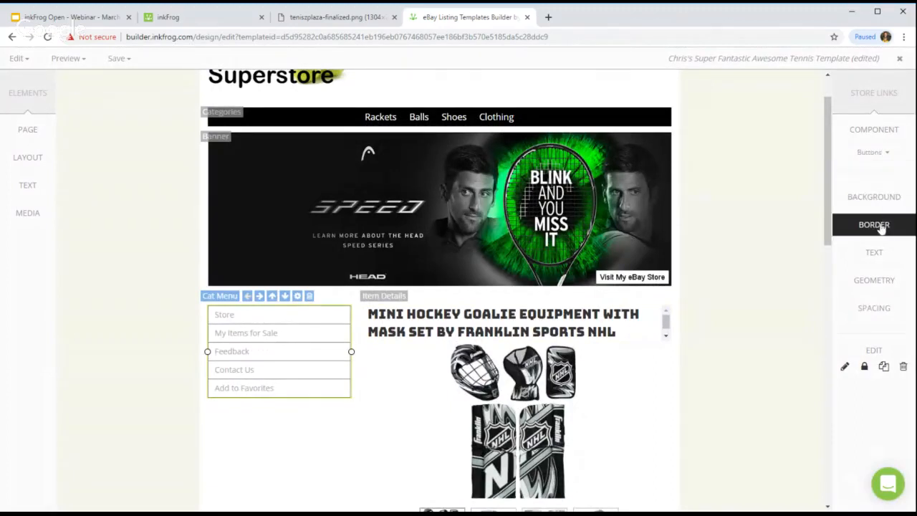
click(881, 227)
click(765, 419)
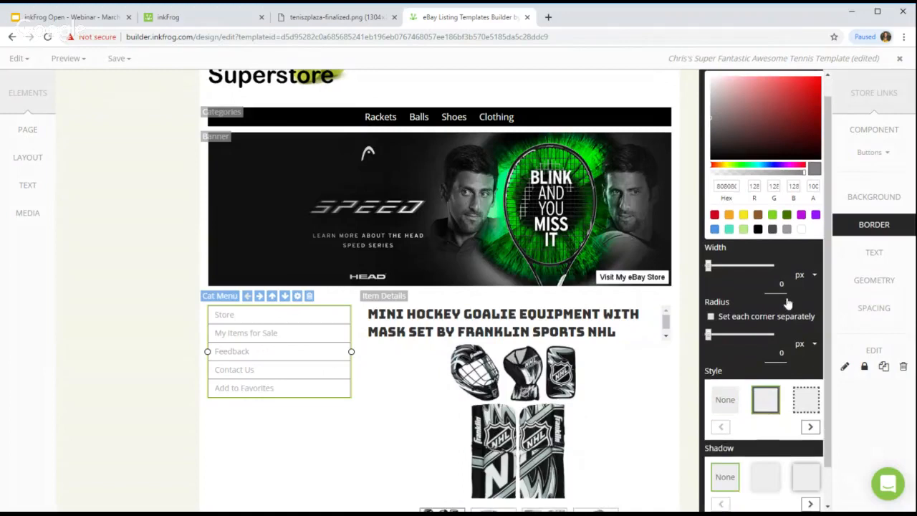
scroll(788, 305, down, 1)
click(725, 358)
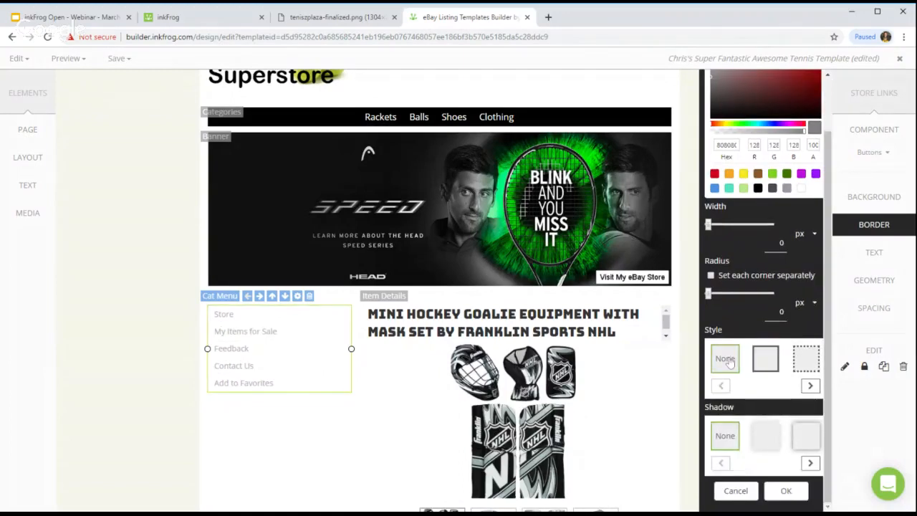
click(786, 491)
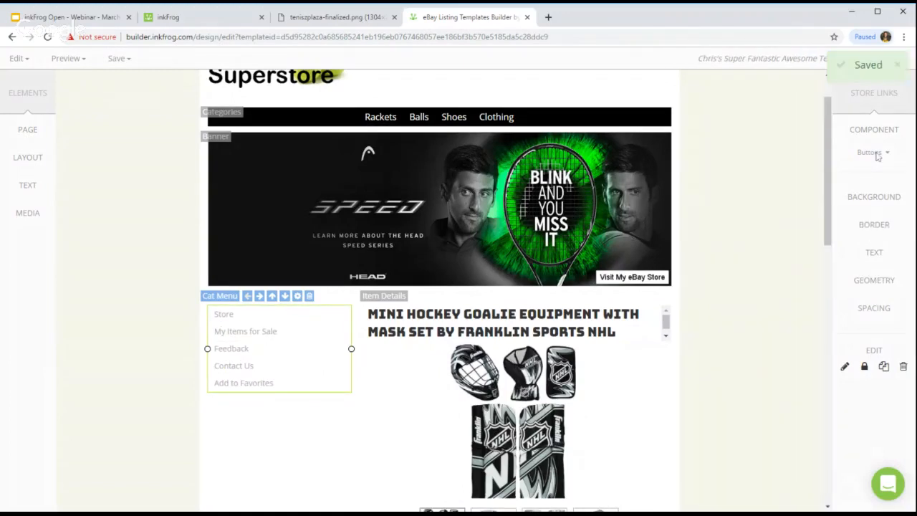
Step: Make the store-link button text bold and black
click(876, 254)
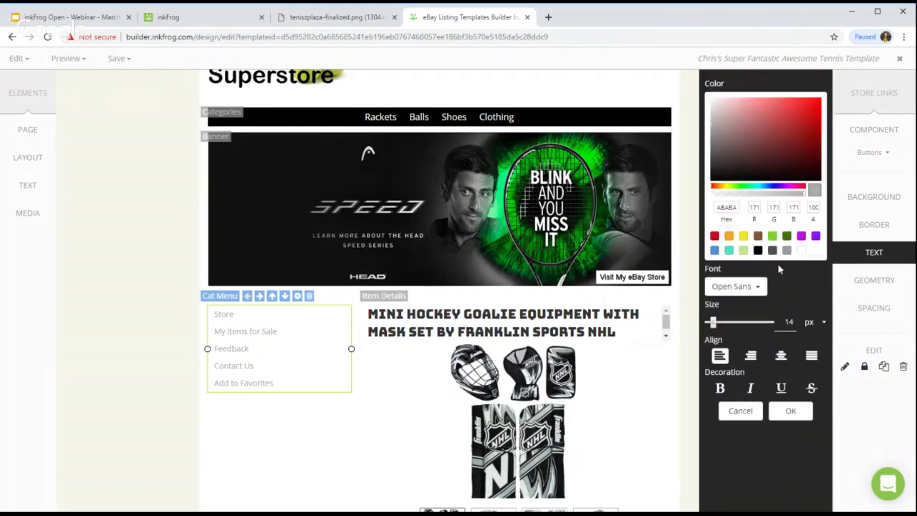
click(759, 250)
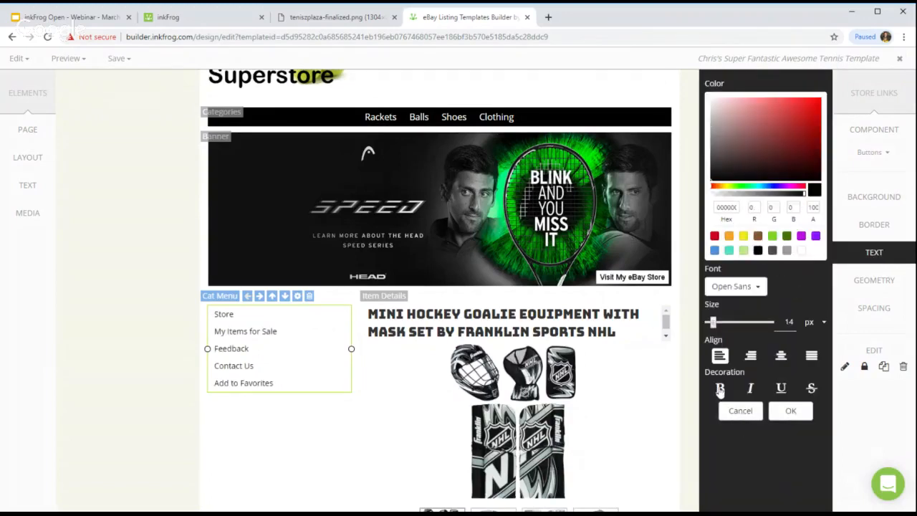
click(720, 389)
click(790, 411)
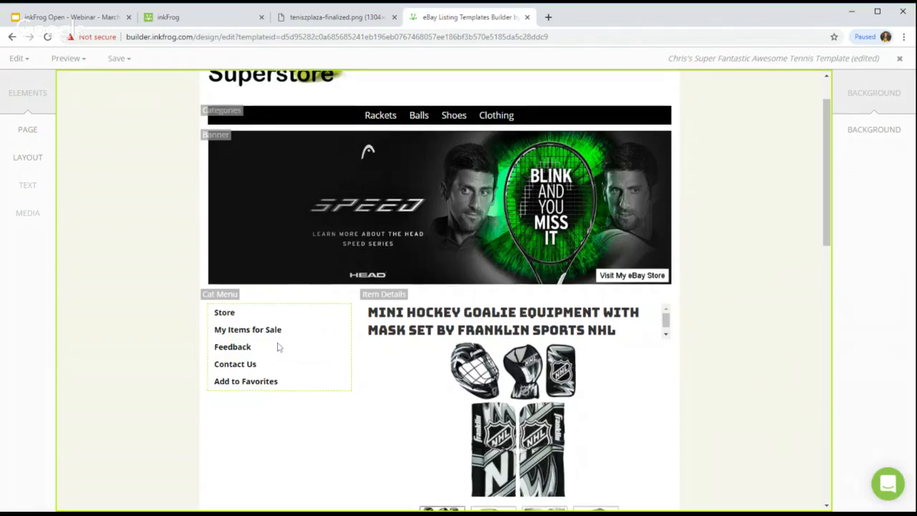
scroll(276, 333, down, 4)
scroll(270, 318, up, 3)
double_click(287, 253)
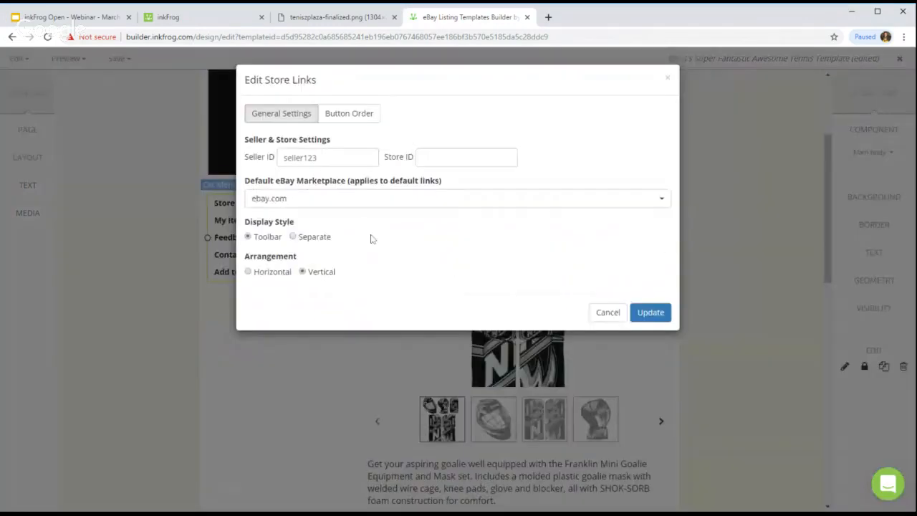
double_click(284, 157)
key(Tab)
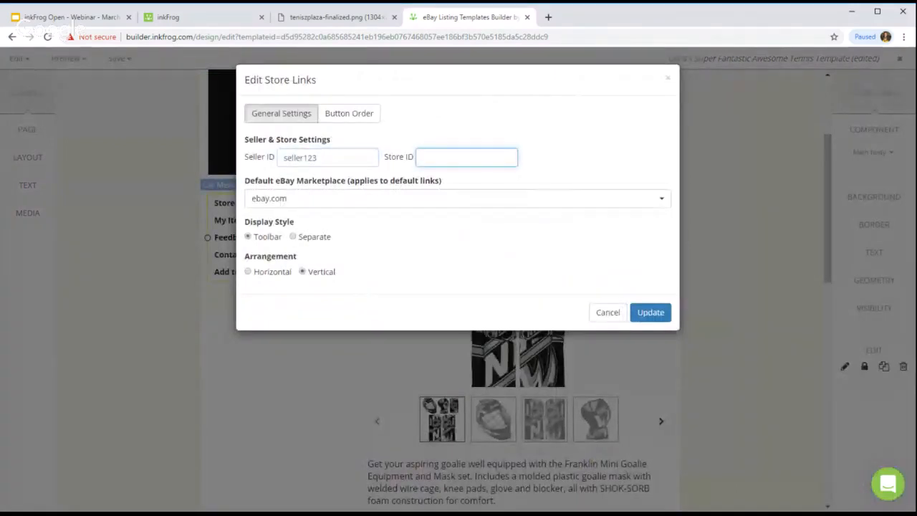
click(358, 116)
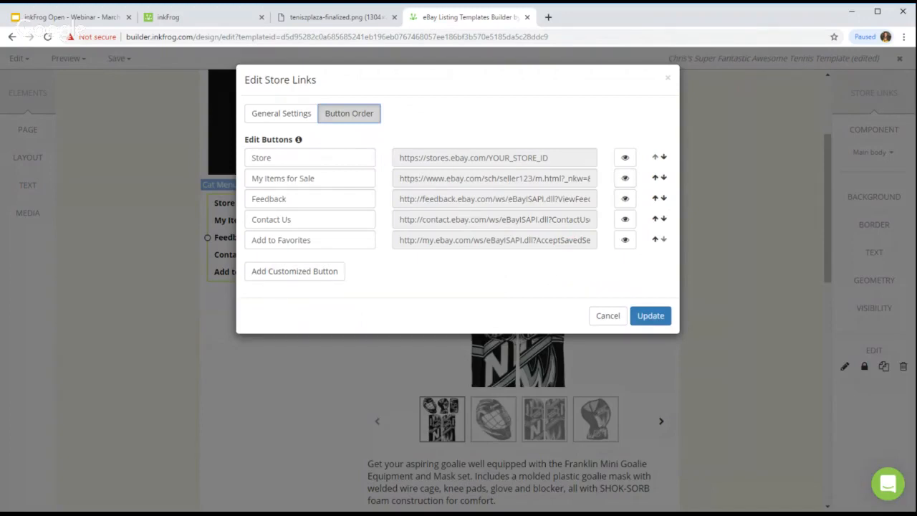
click(621, 316)
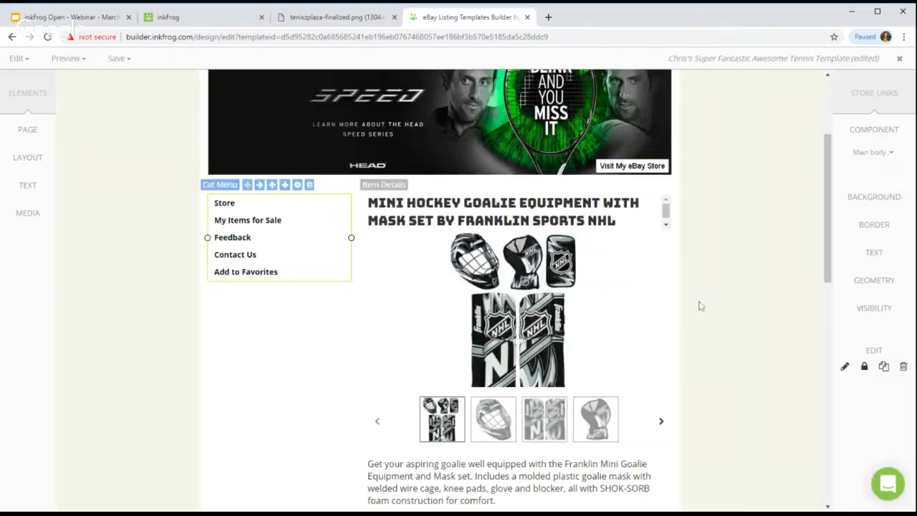
click(761, 299)
scroll(761, 299, up, 3)
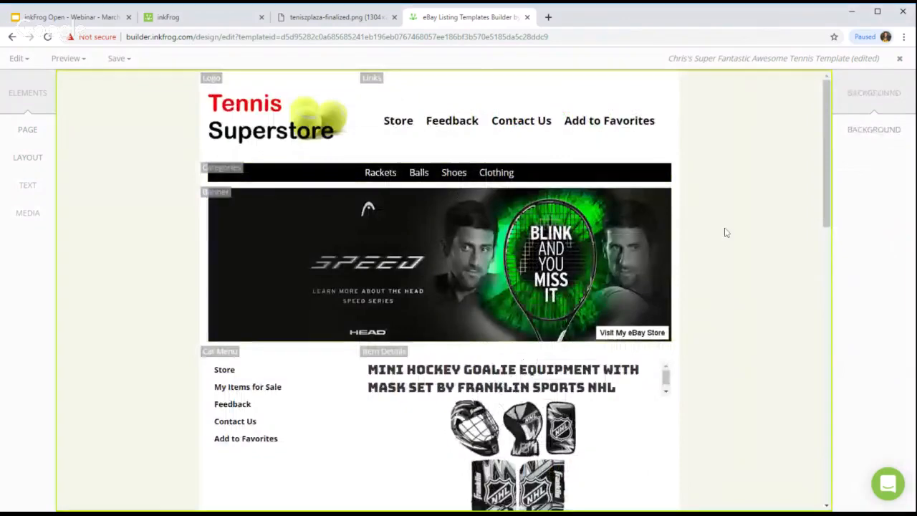
scroll(745, 231, down, 5)
scroll(748, 232, down, 5)
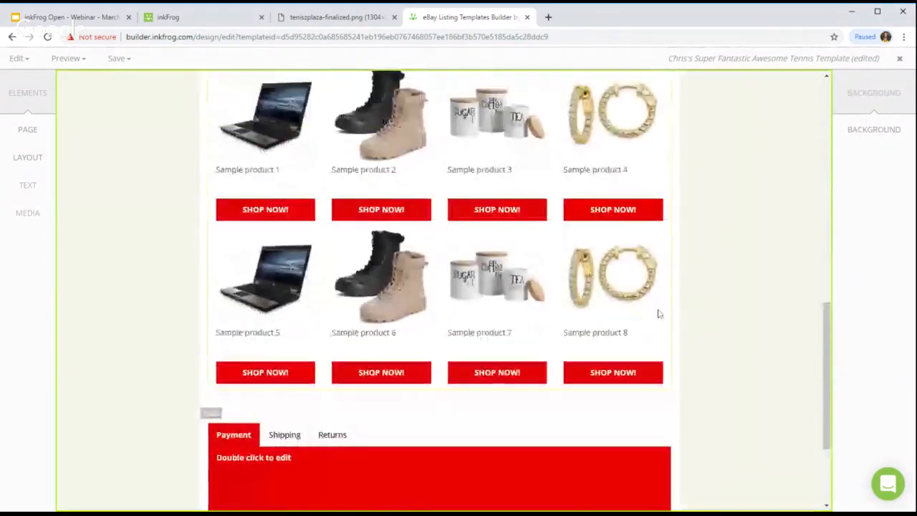
scroll(659, 313, up, 4)
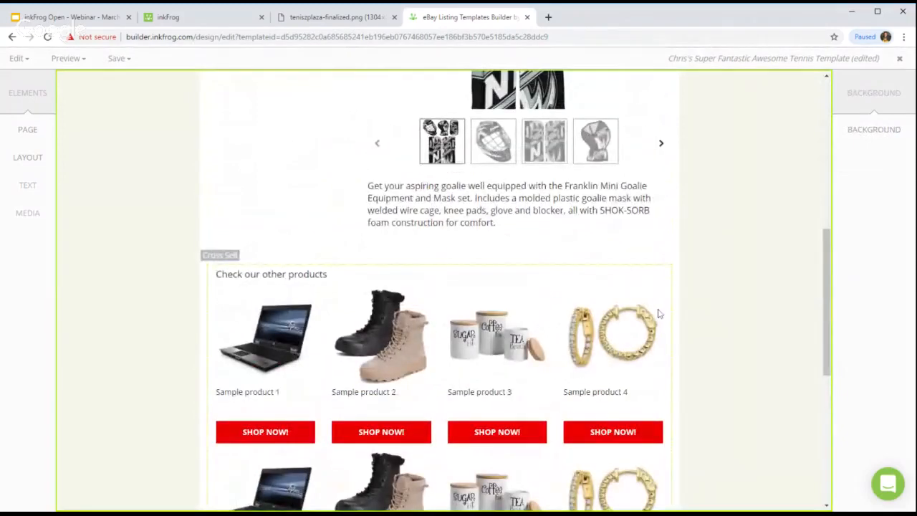
scroll(659, 313, up, 5)
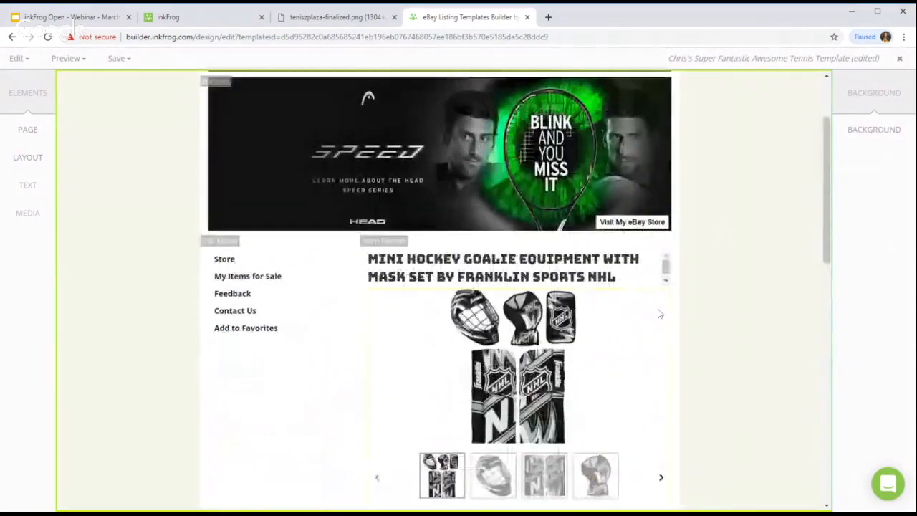
scroll(659, 313, up, 2)
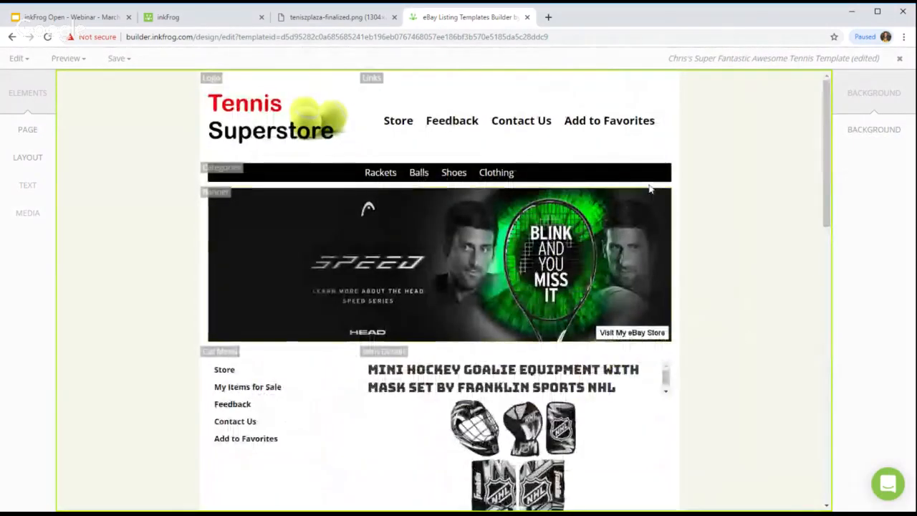